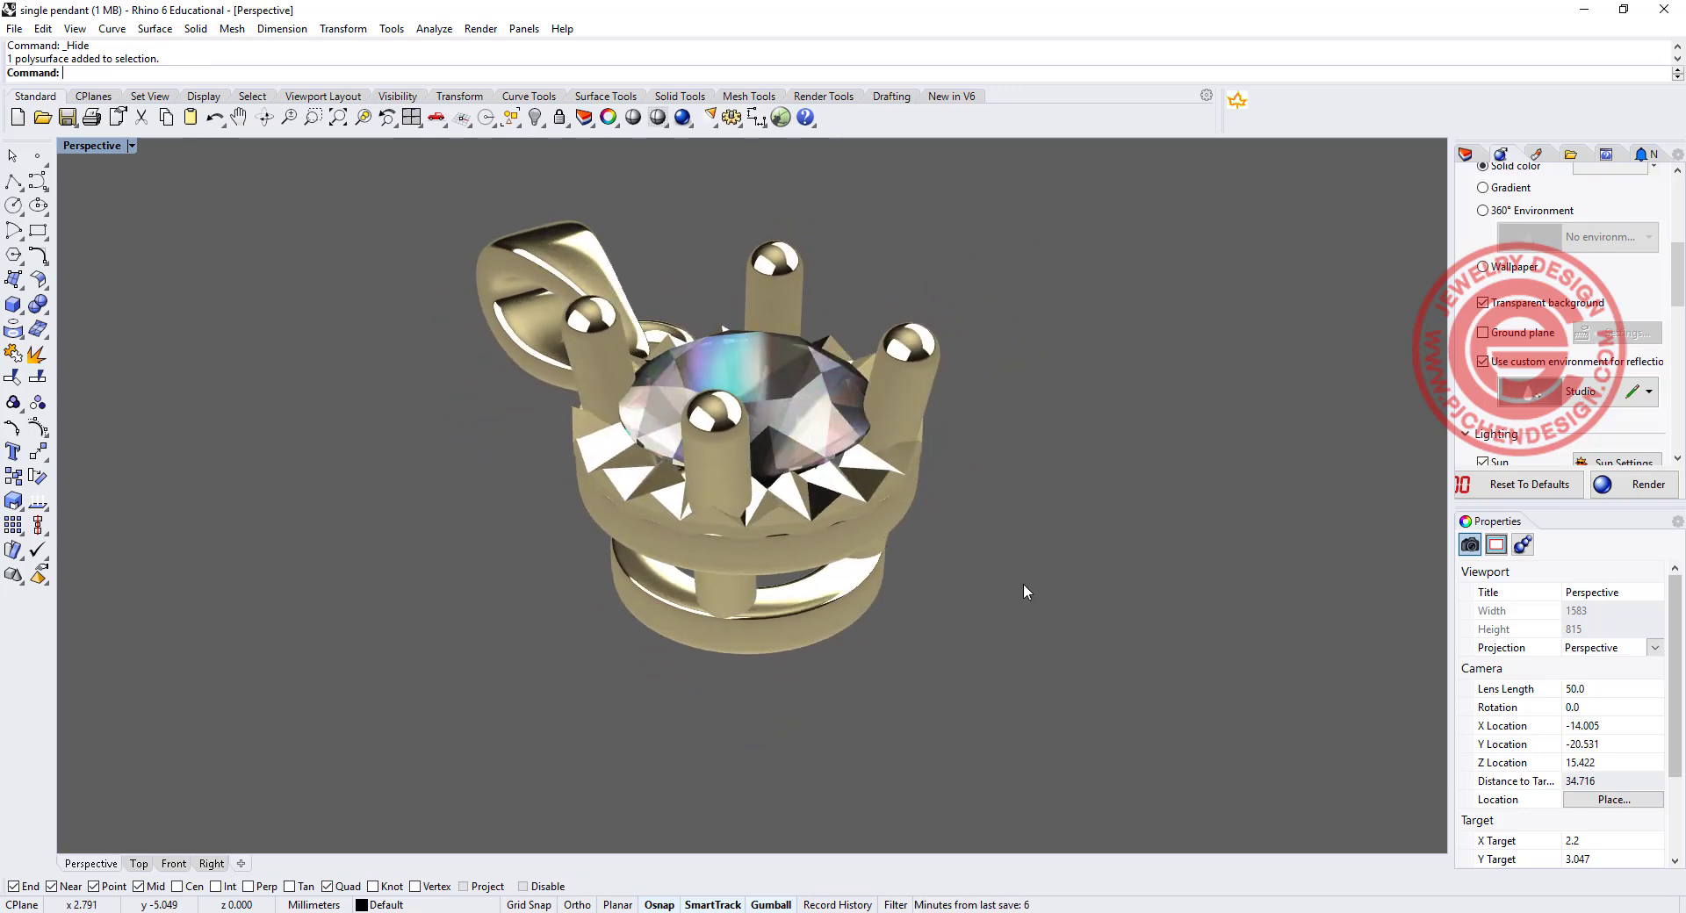
Examine the faceted ring around the stone on the finished pendant and the 5 mm round faceted stone in all views.
click(884, 489)
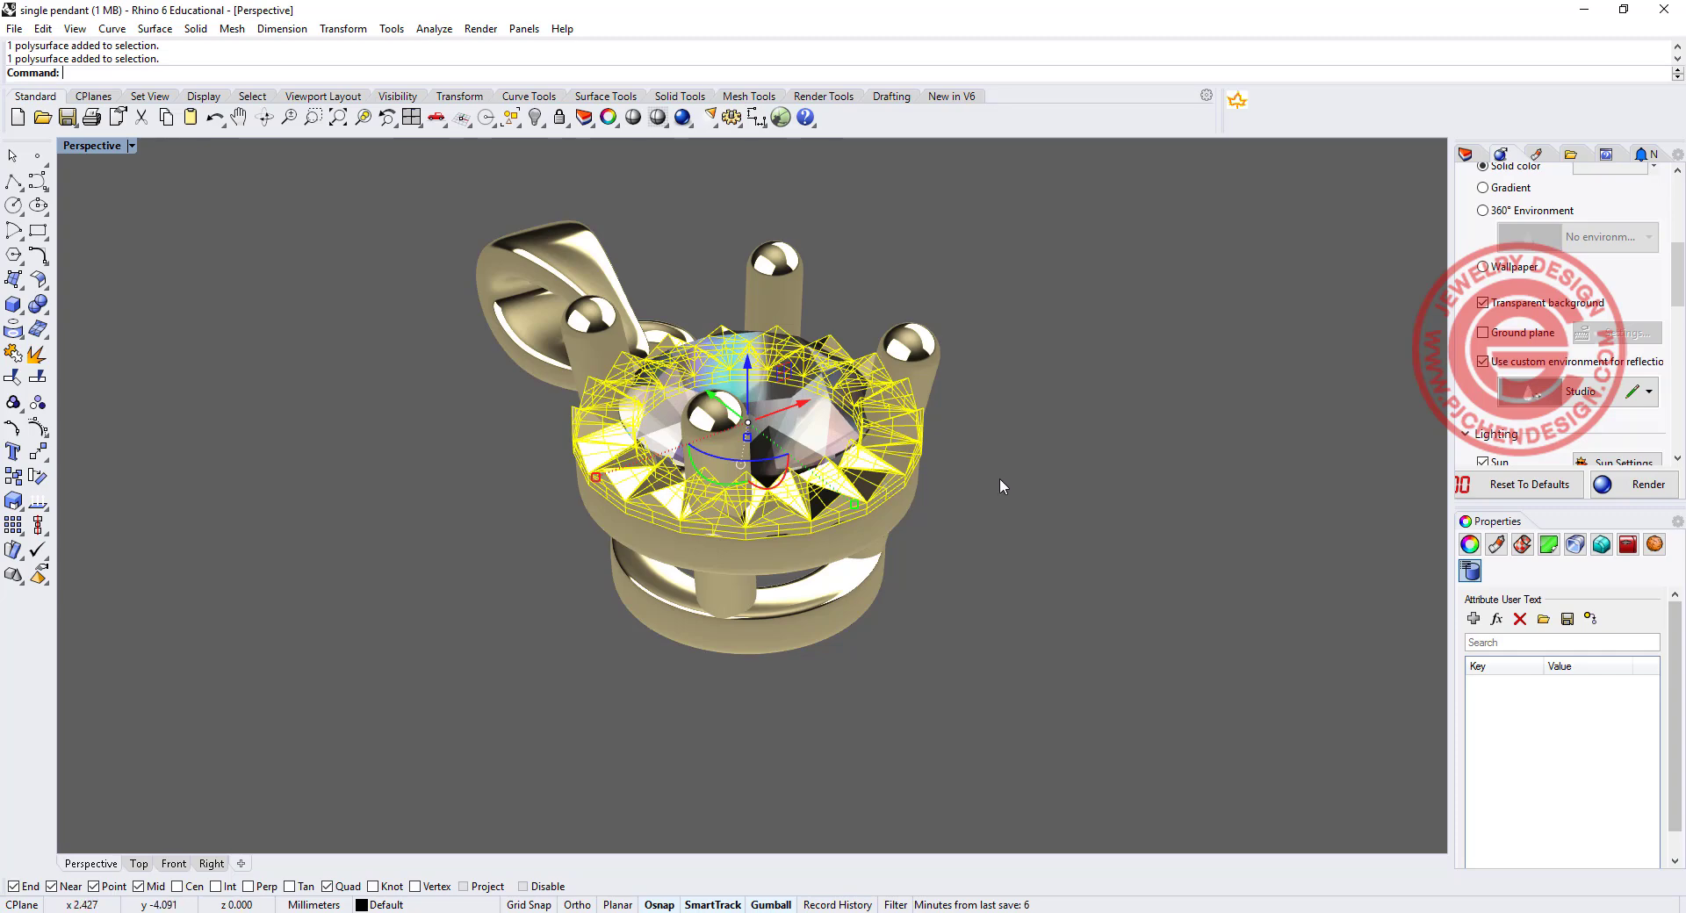
click(1072, 401)
right_drag(1093, 382, 981, 539)
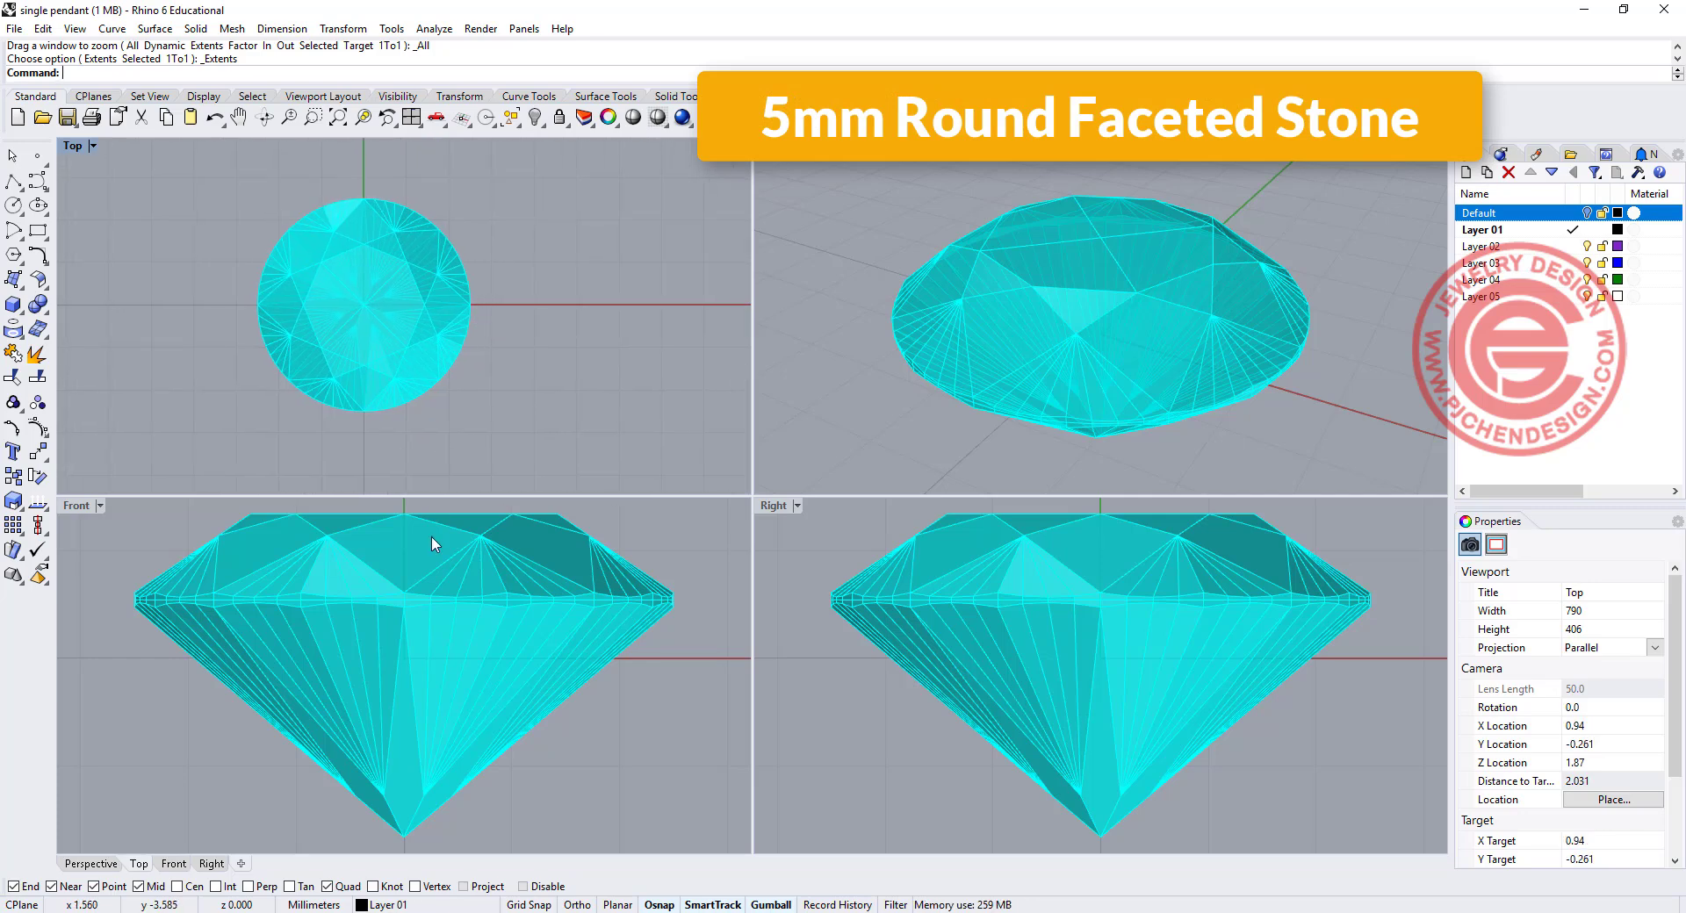
scroll(437, 598, down, 2)
right_drag(456, 602, 378, 676)
scroll(1032, 651, down, 2)
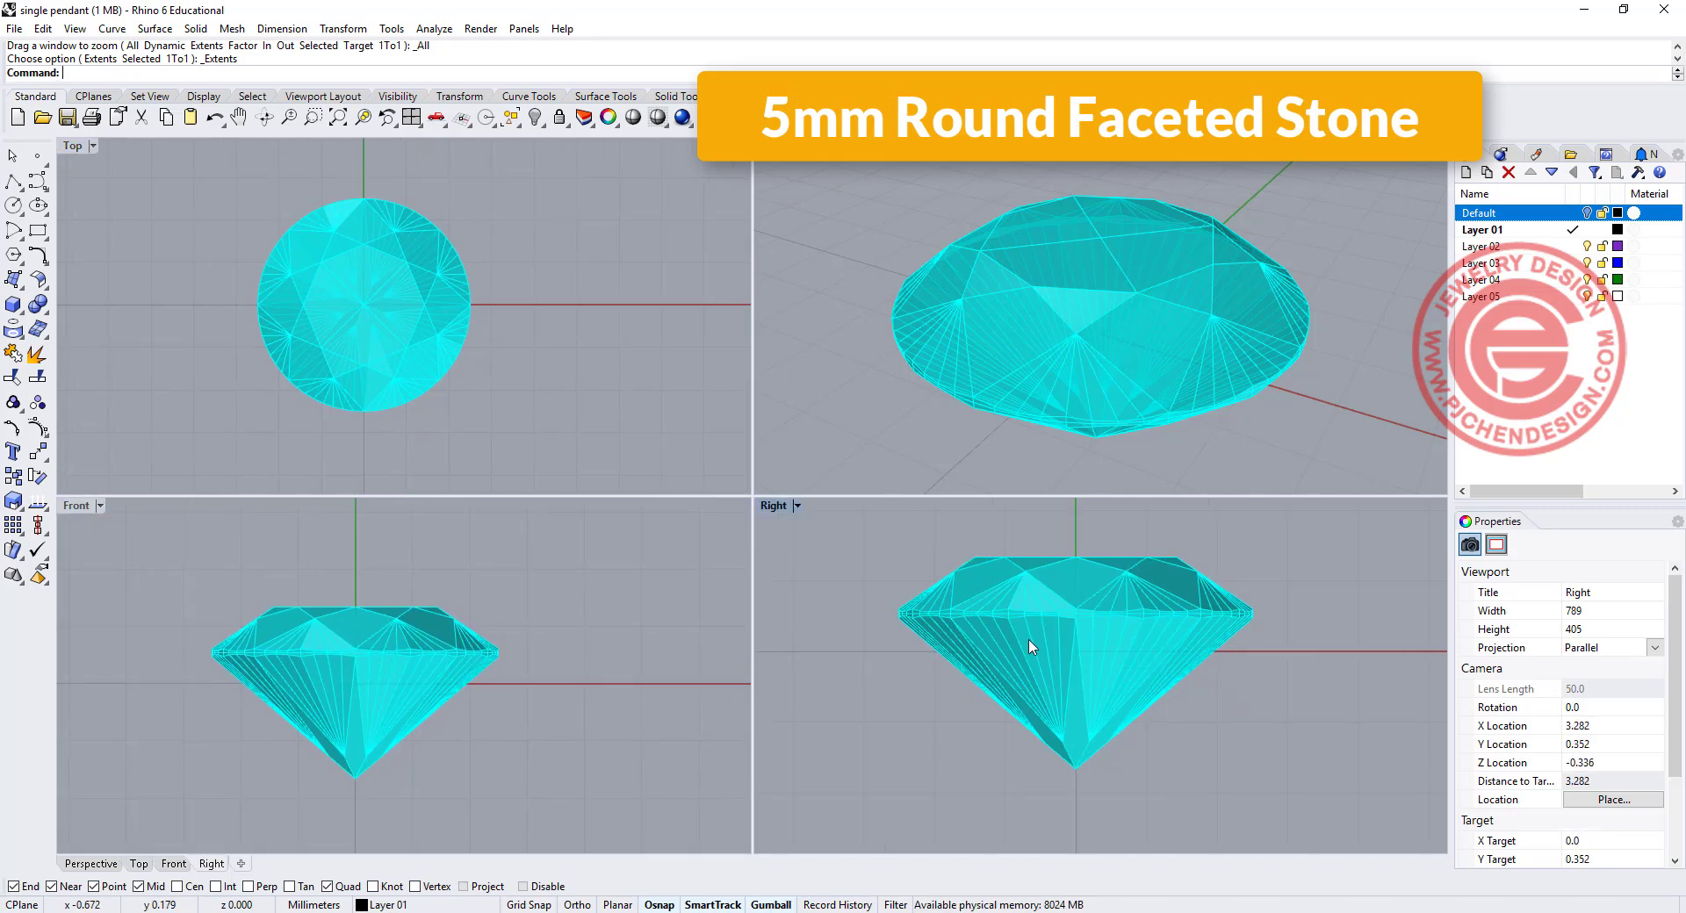
right_drag(1032, 651, 1031, 695)
right_drag(1091, 271, 1067, 312)
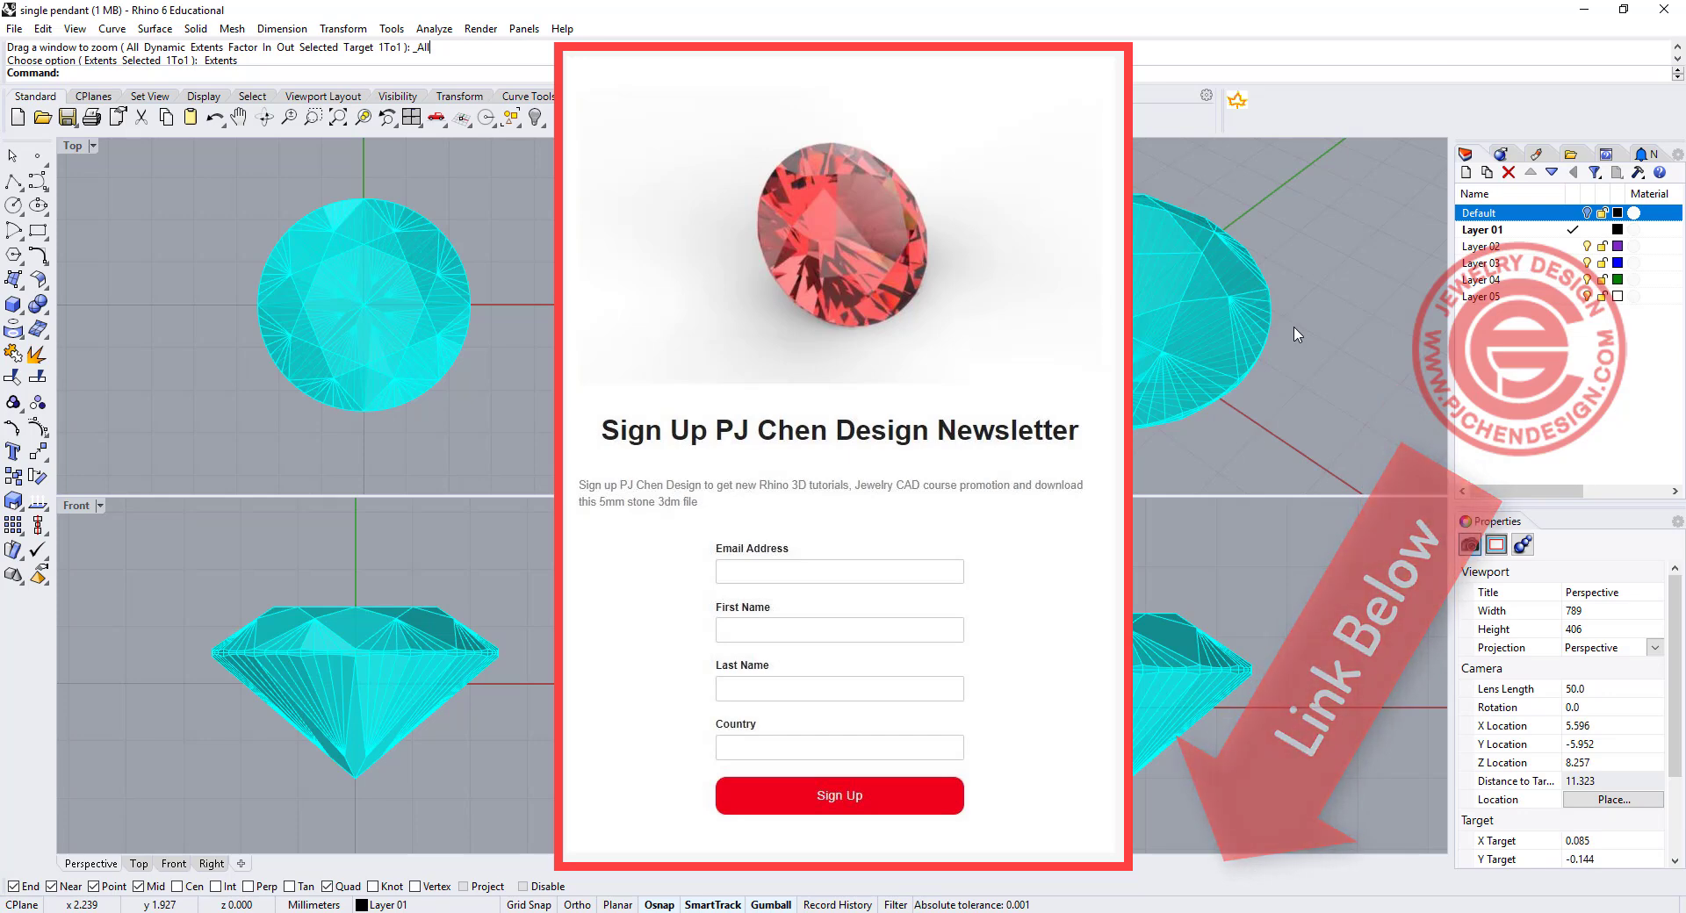
With object snaps disabled, draw a circle centred on the origin in the Top view and enlarge it beyond the stone's edge to about 6 mm diameter.
click(524, 886)
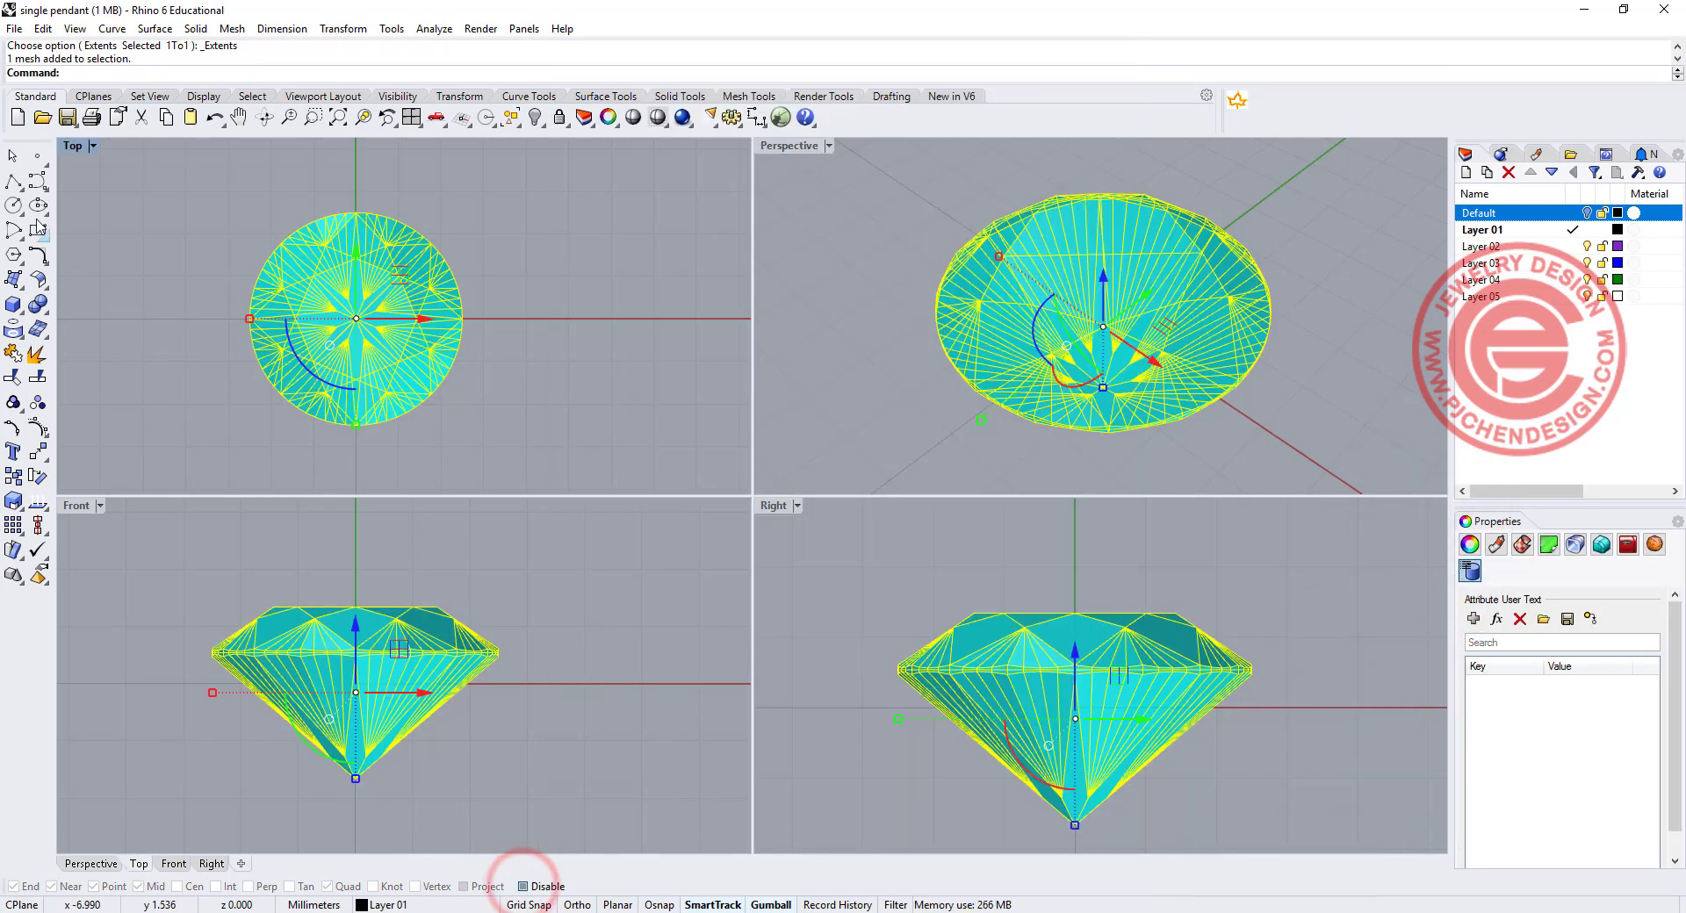
click(13, 204)
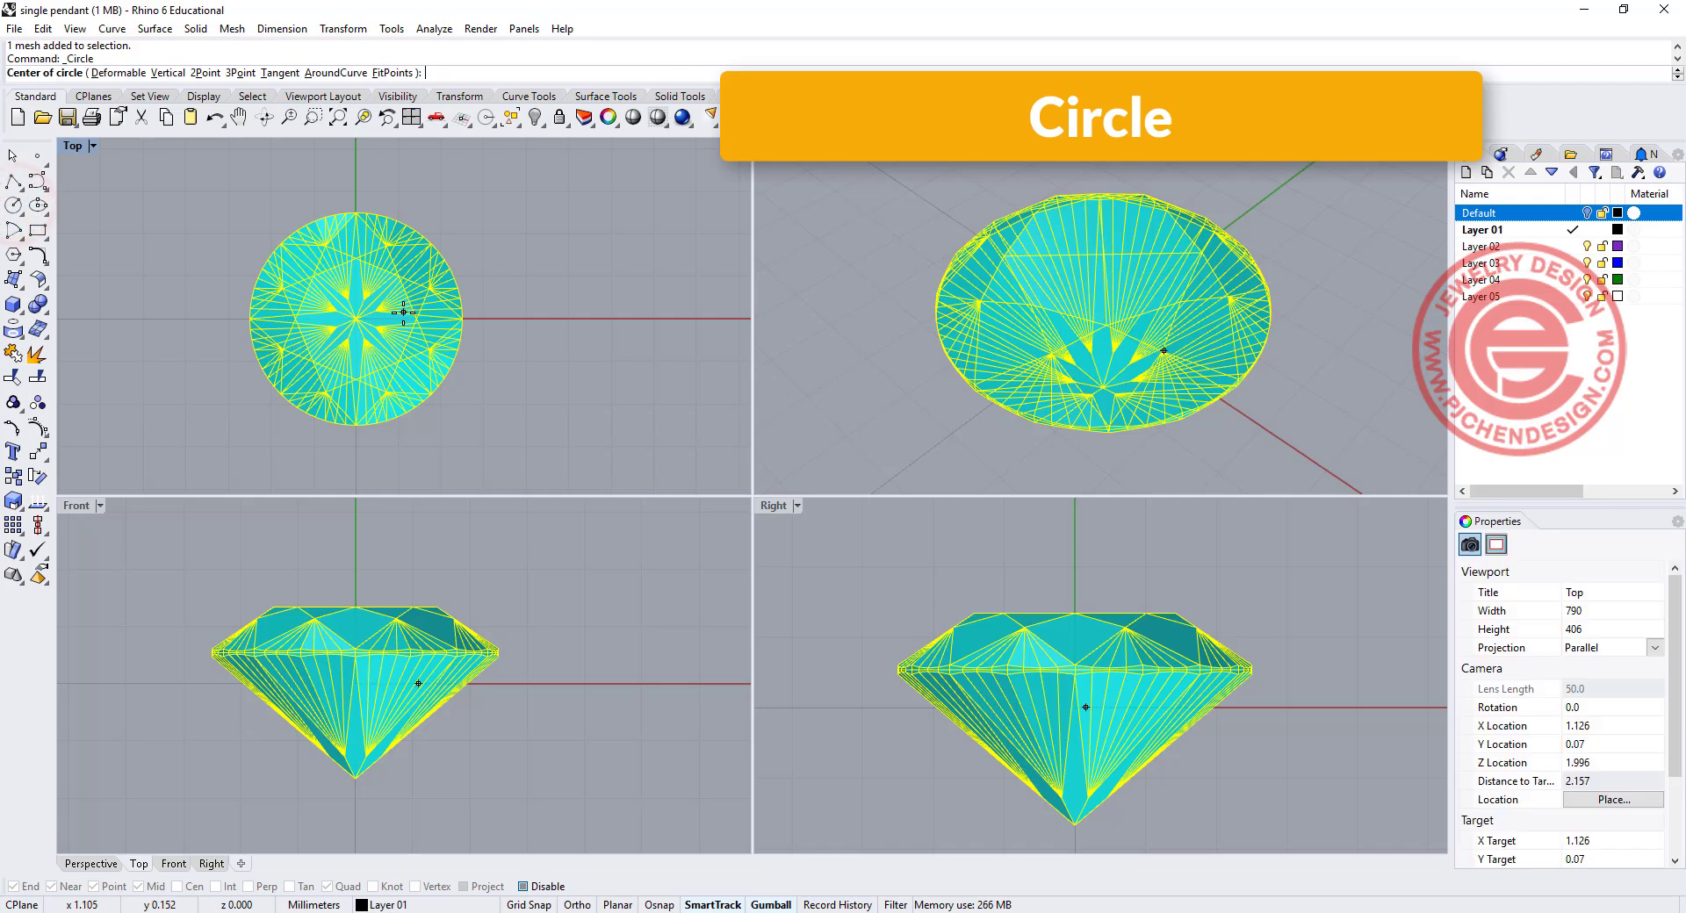
text(0)
key(Return)
scroll(477, 321, up, 8)
scroll(477, 321, down, 6)
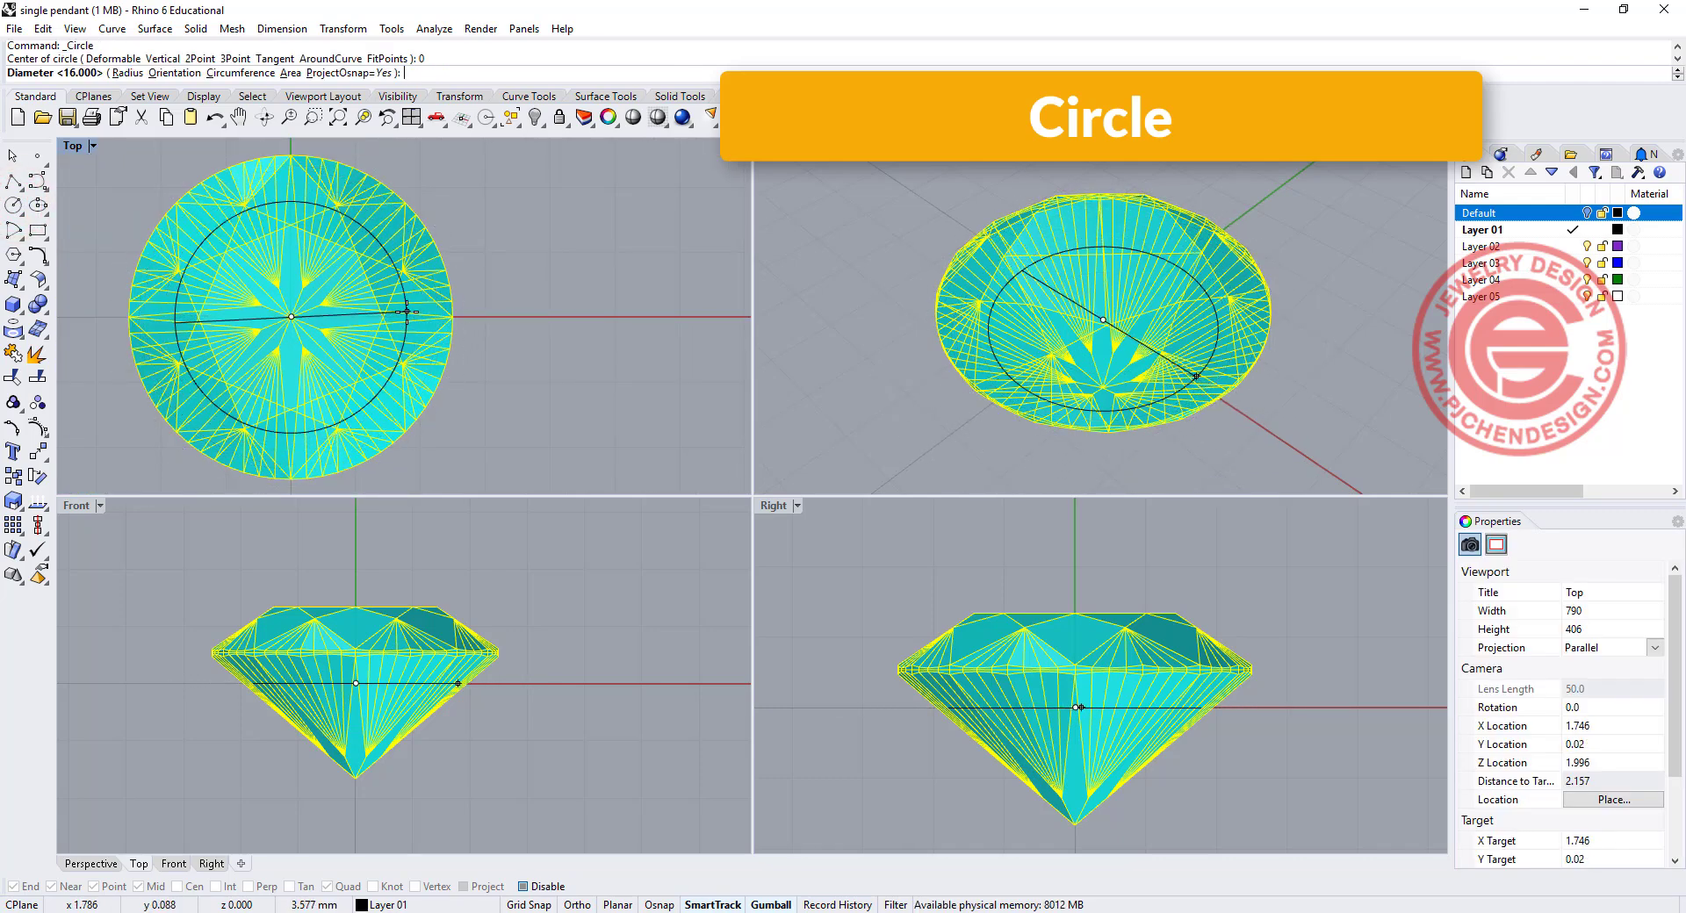
key(shift)
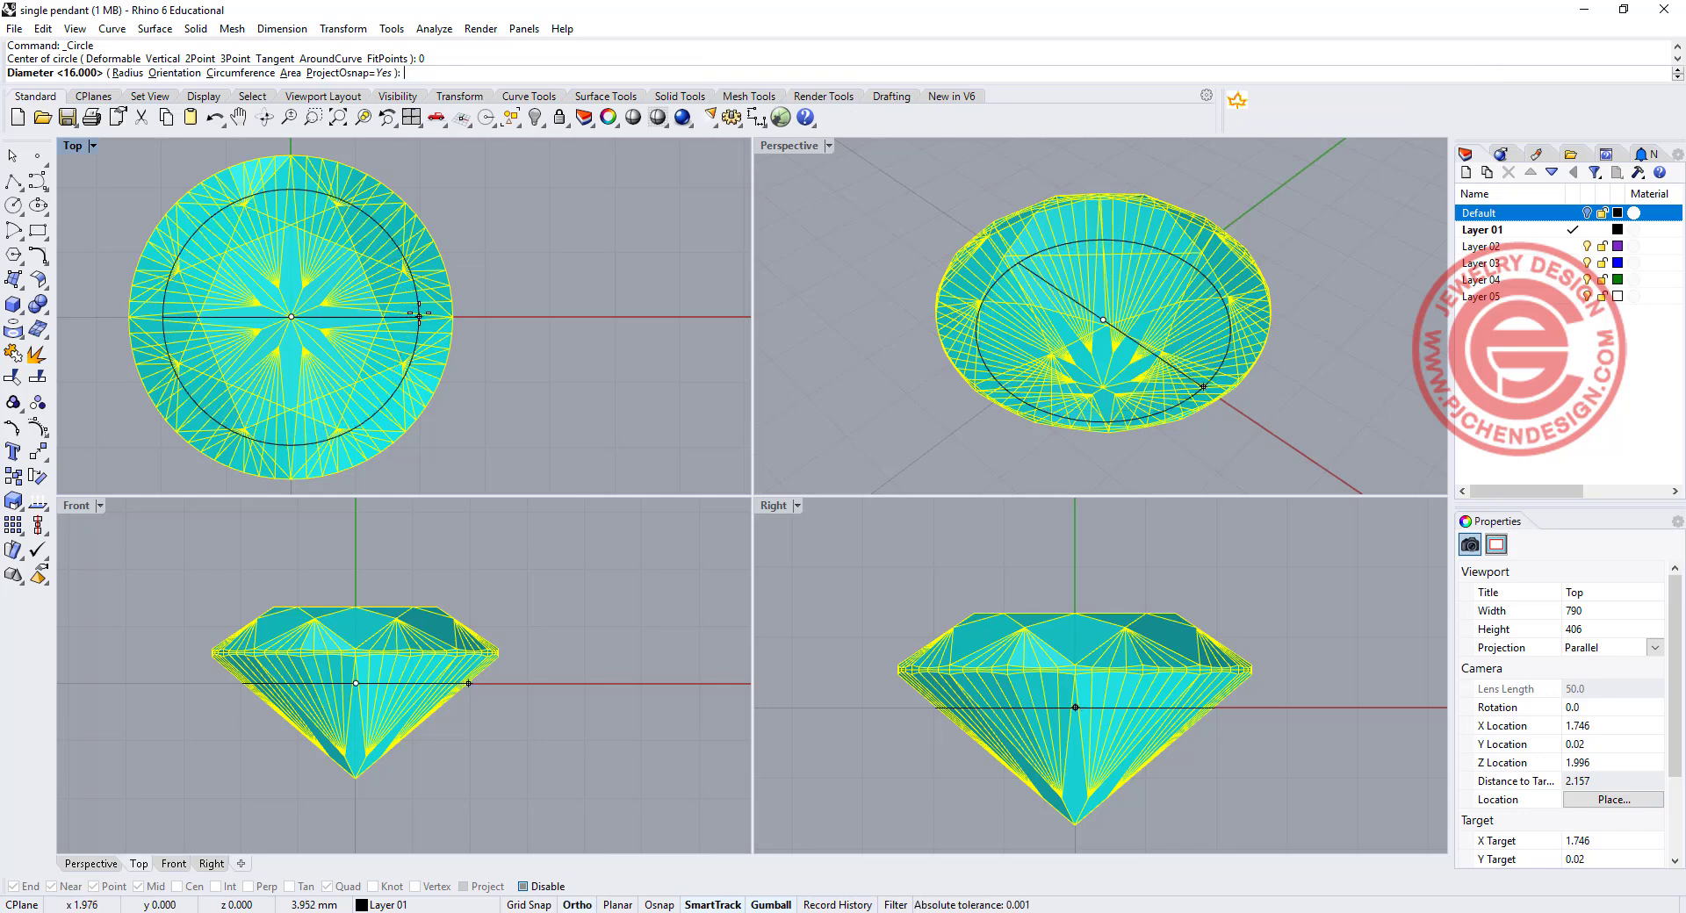
click(426, 314)
click(426, 323)
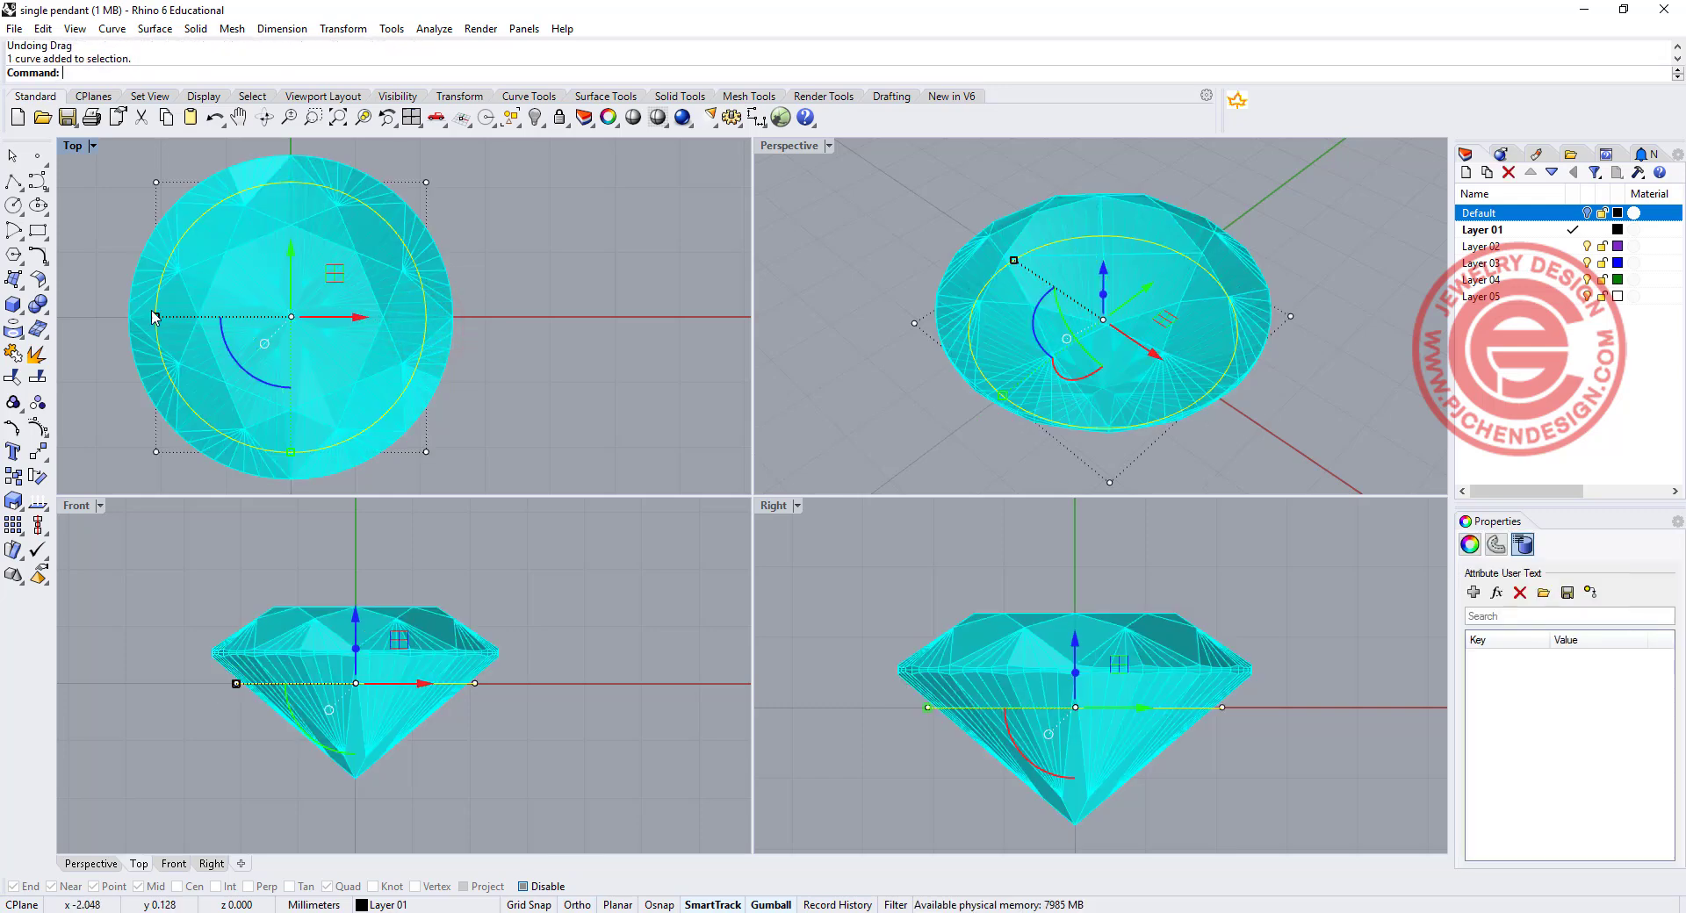
drag(157, 317, 90, 316)
click(555, 369)
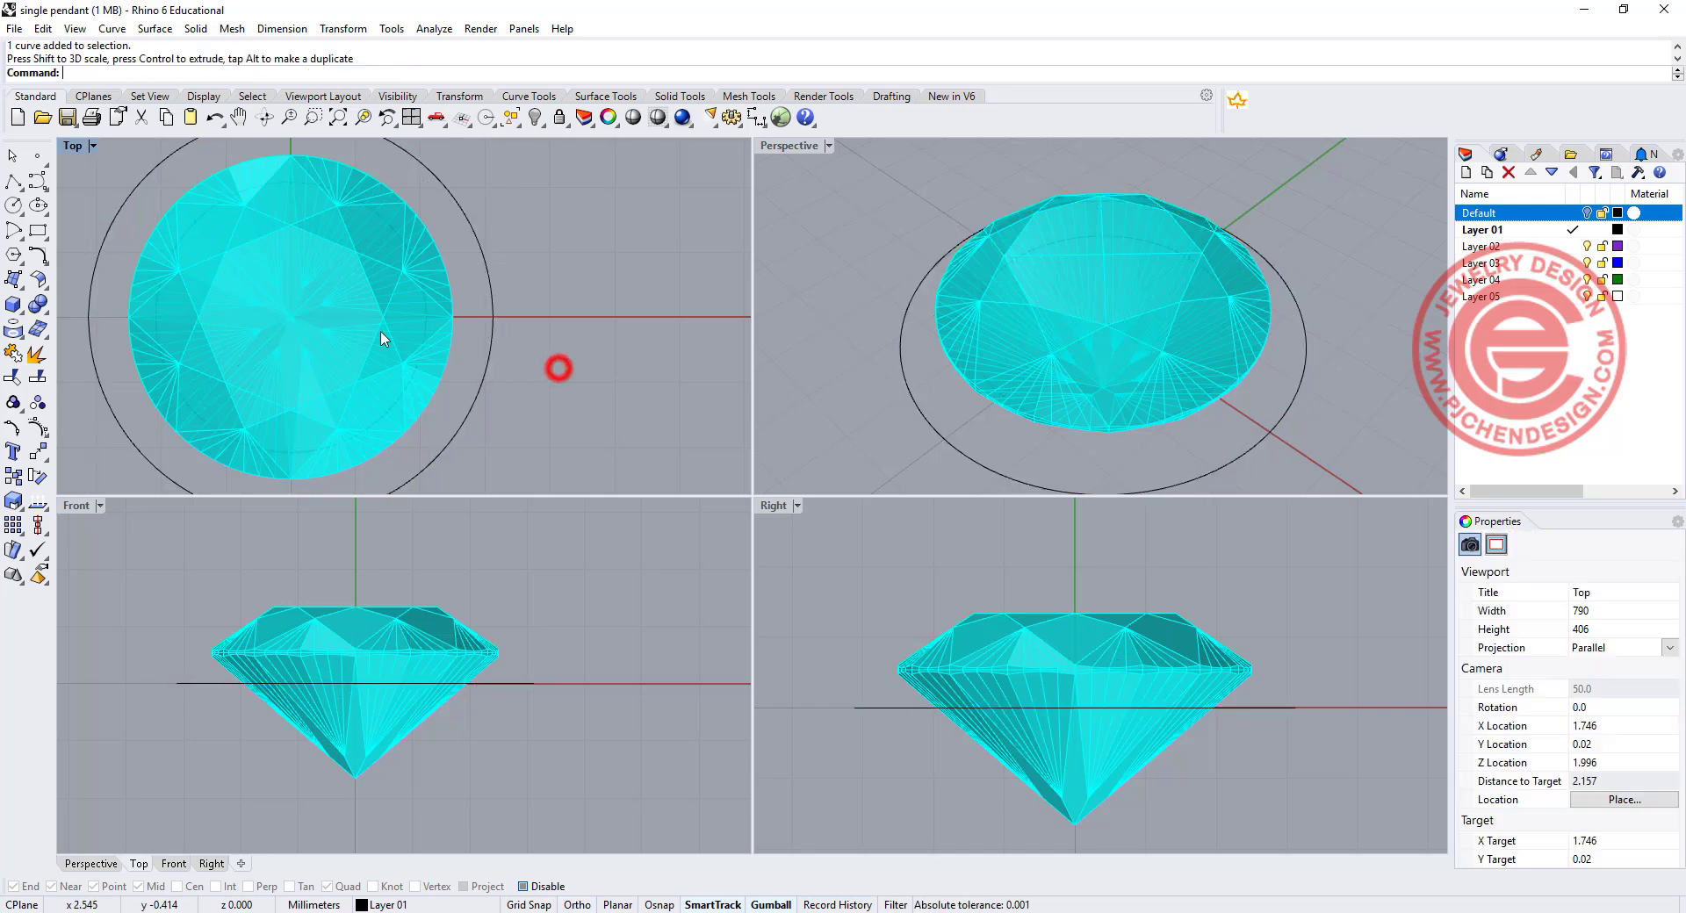
Hide the faceted stone so that only the construction curves remain.
click(294, 309)
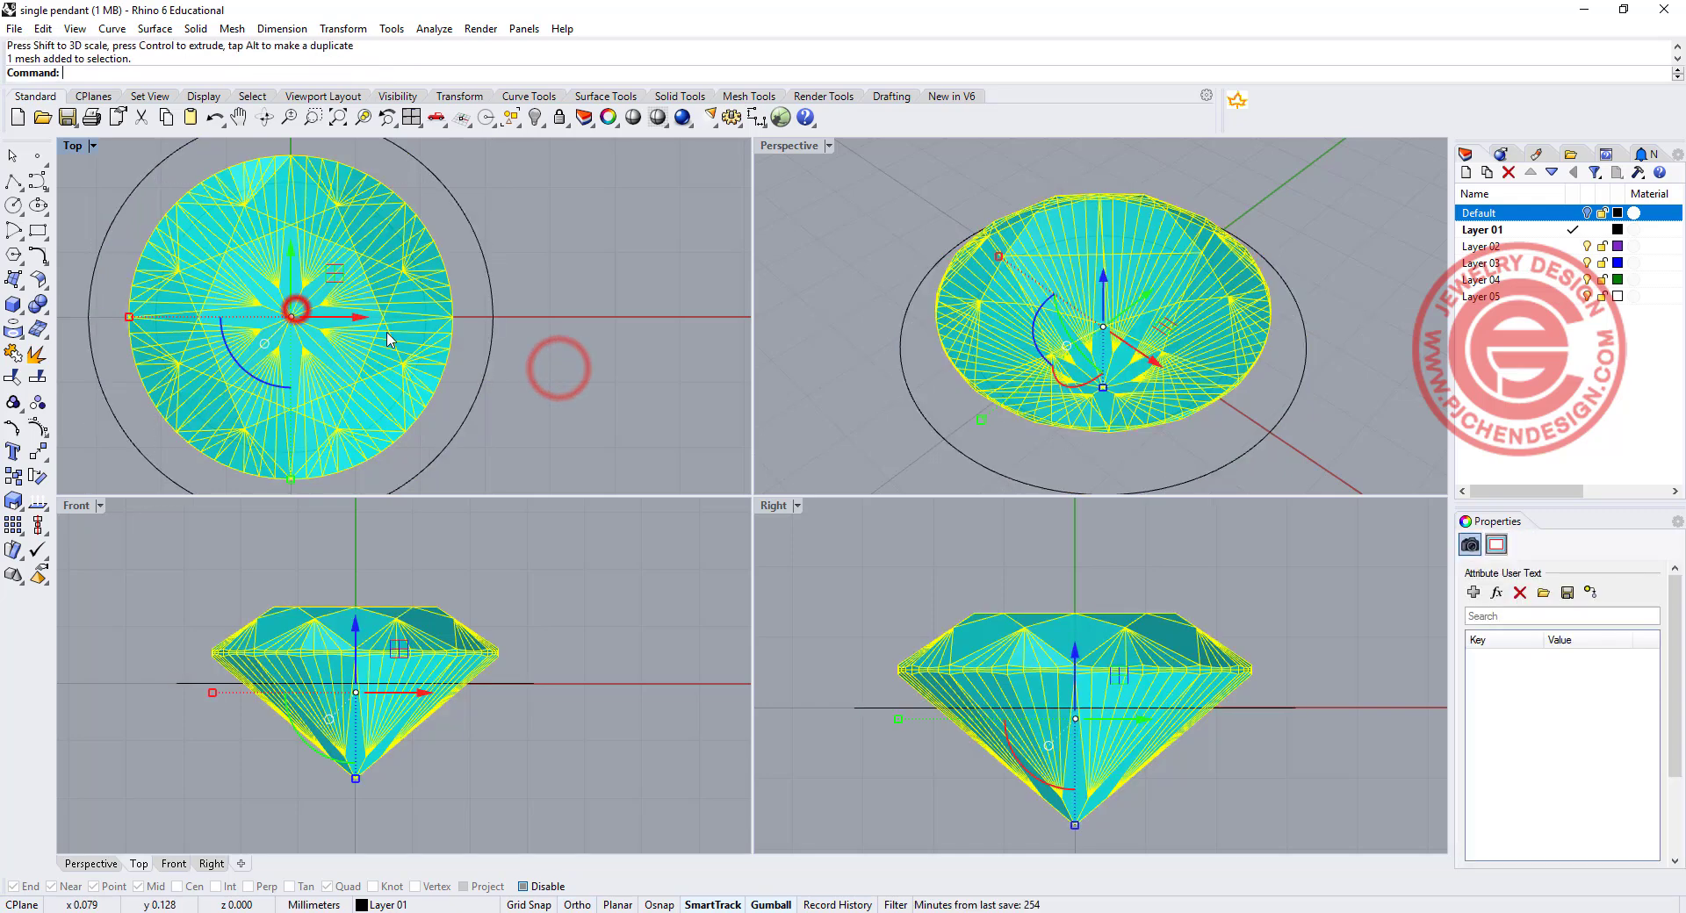
click(534, 116)
scroll(338, 263, down, 5)
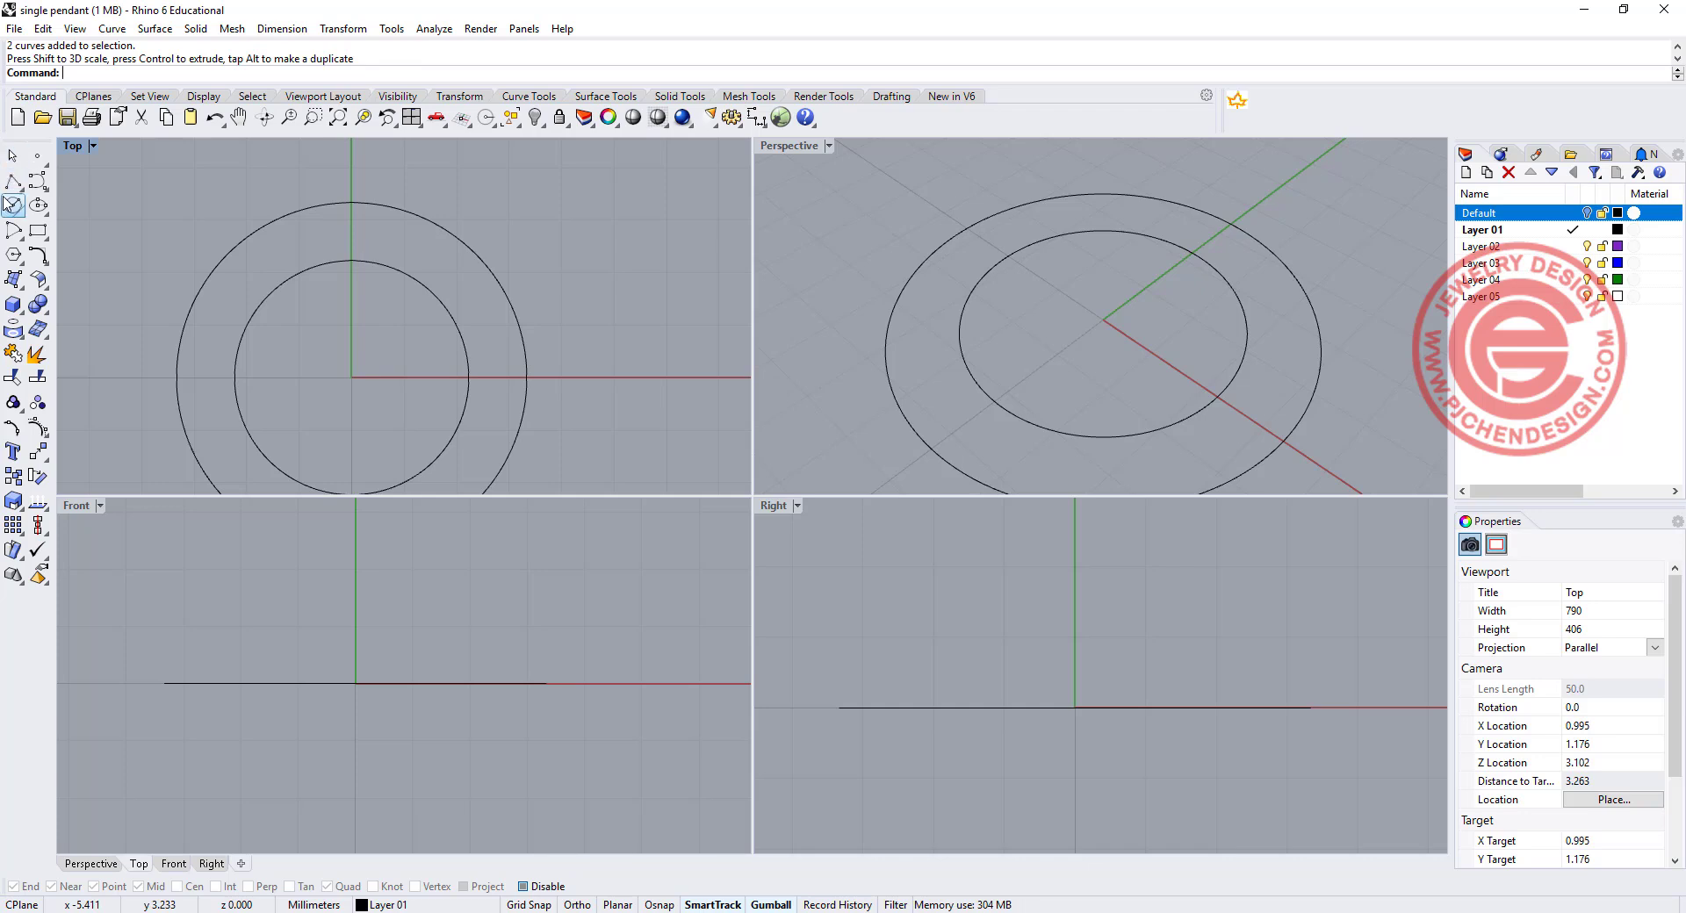
Divide the outer circle into 18 segments with marked points, keeping the default seam.
click(333, 205)
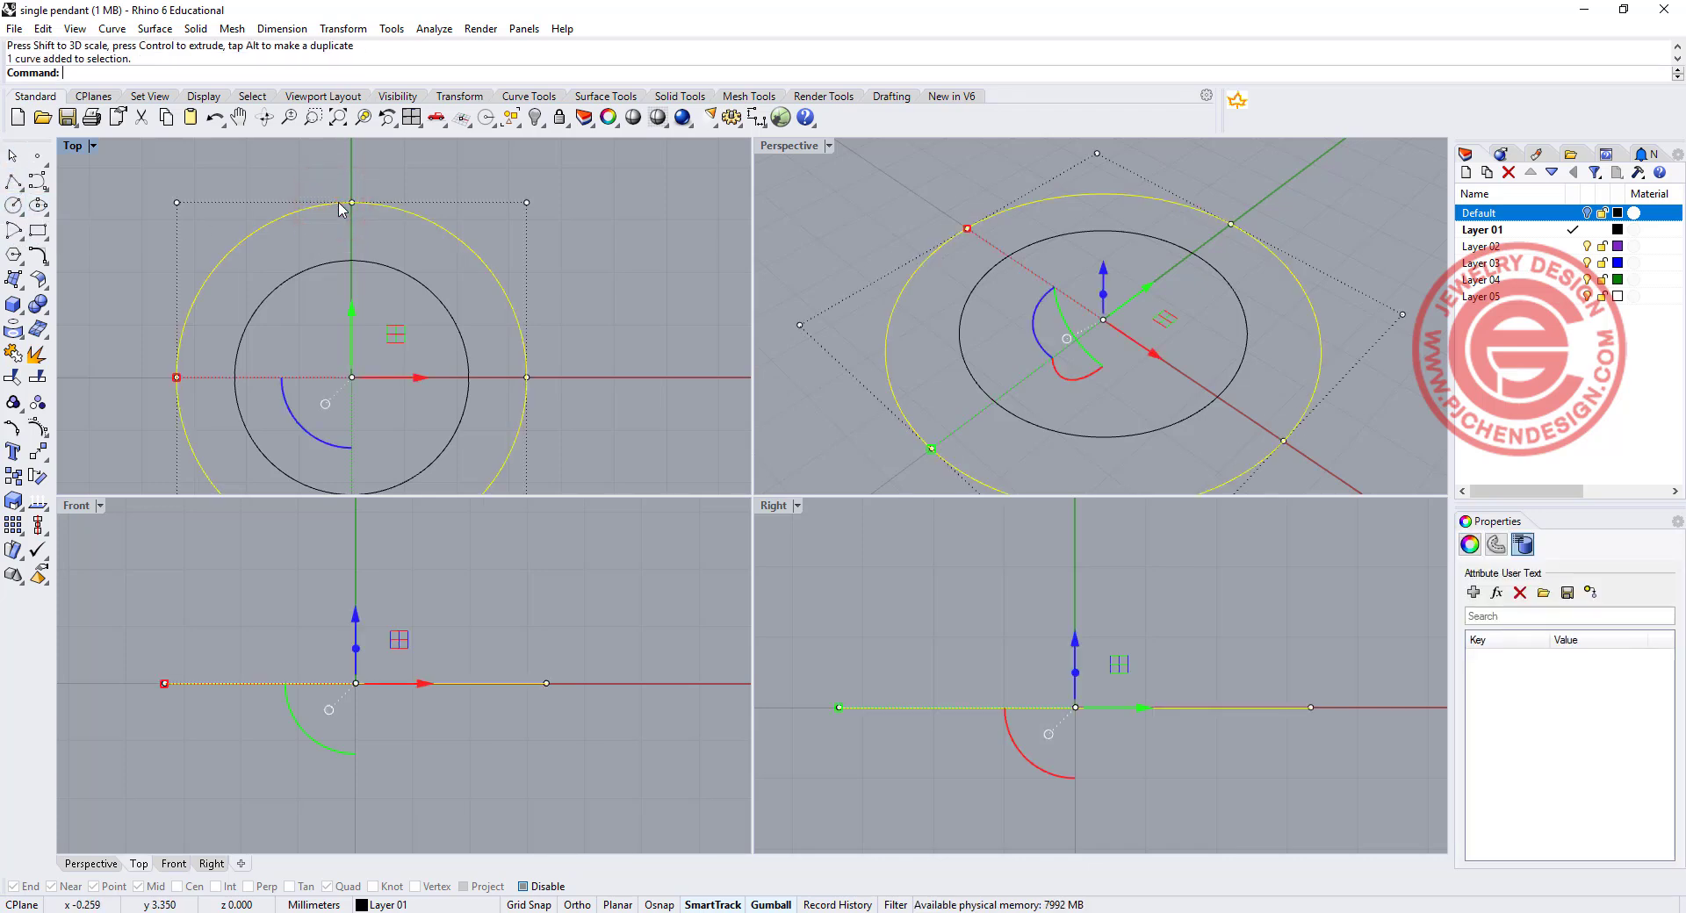
text(Divide)
key(Return)
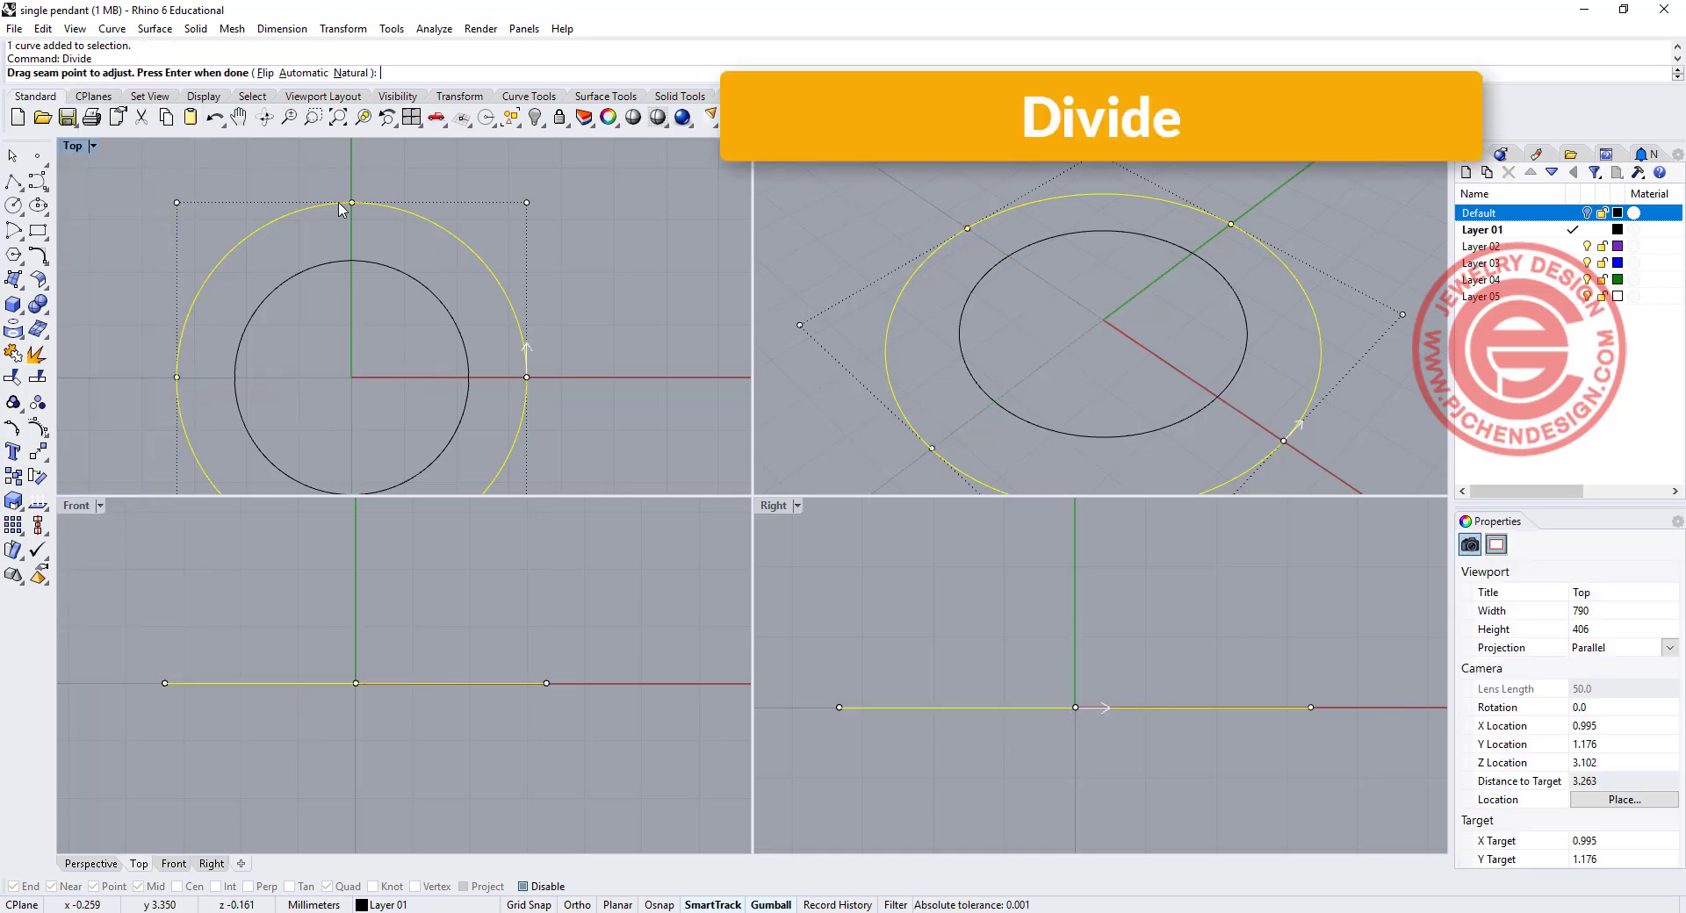
scroll(376, 235, down, 2)
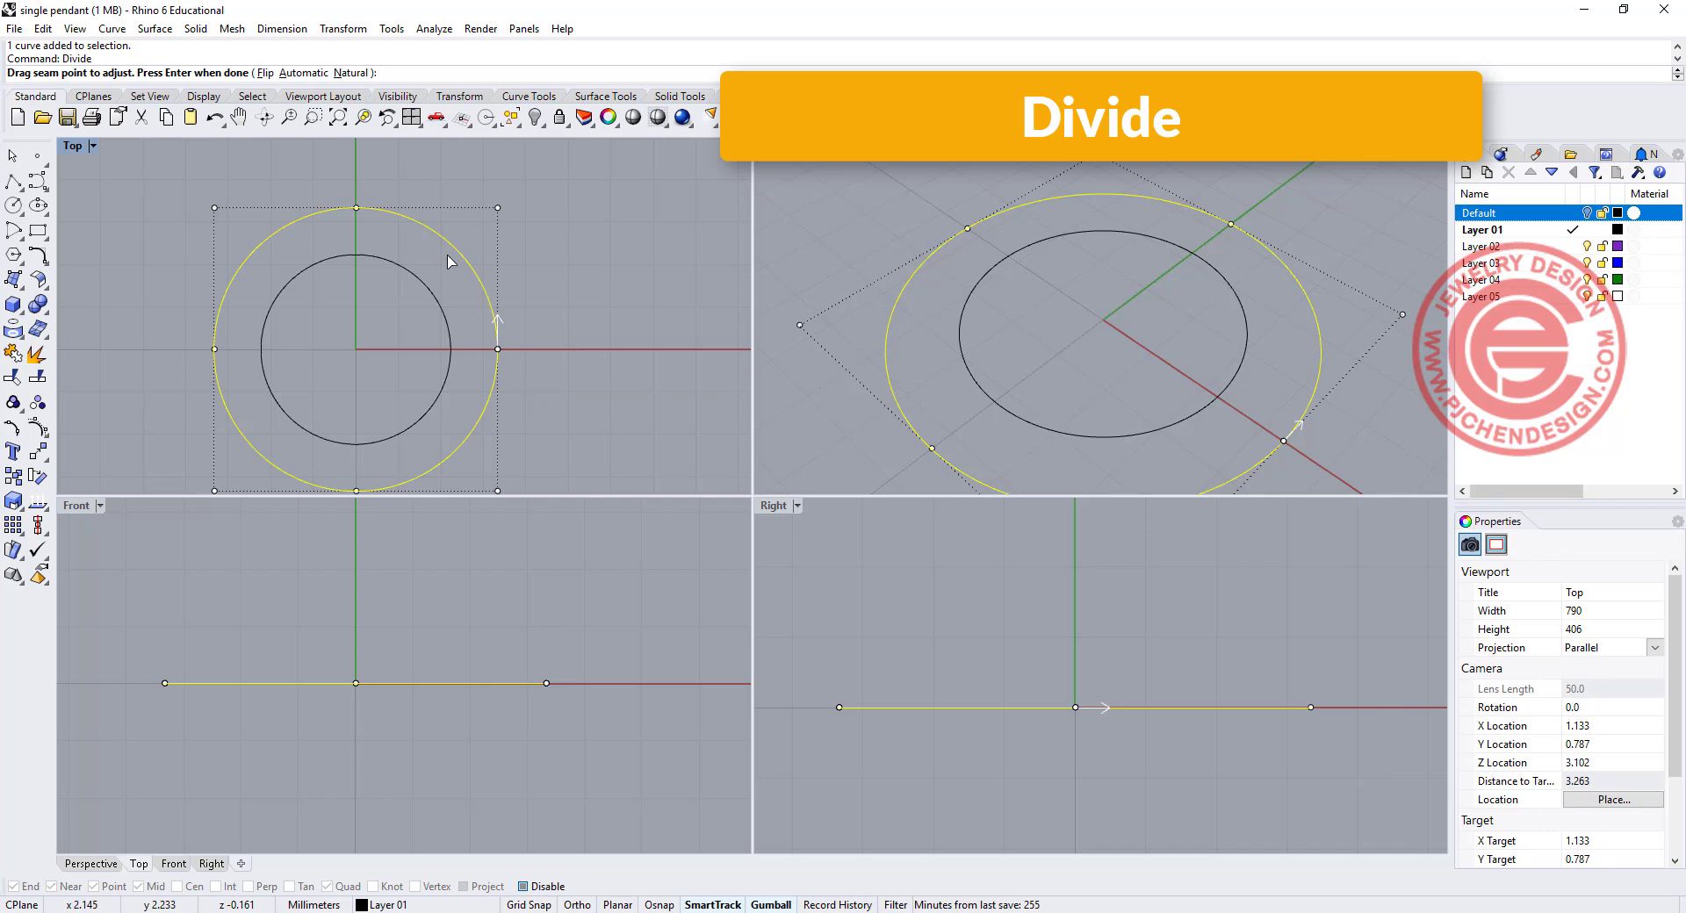
key(Return)
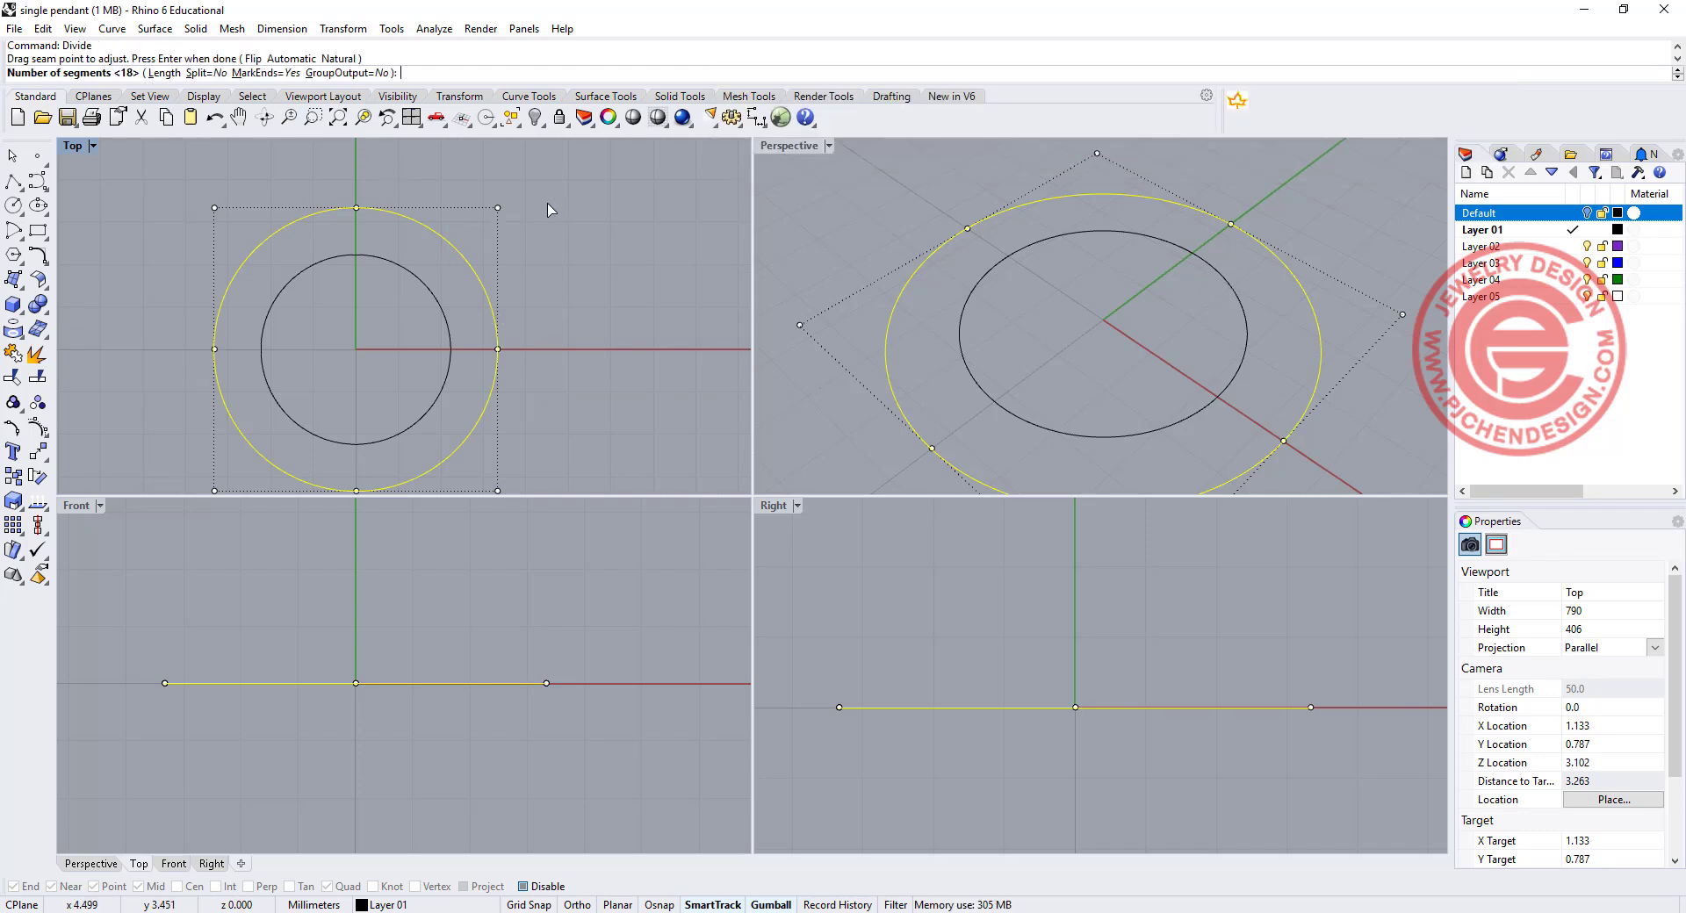
key(Return)
click(613, 245)
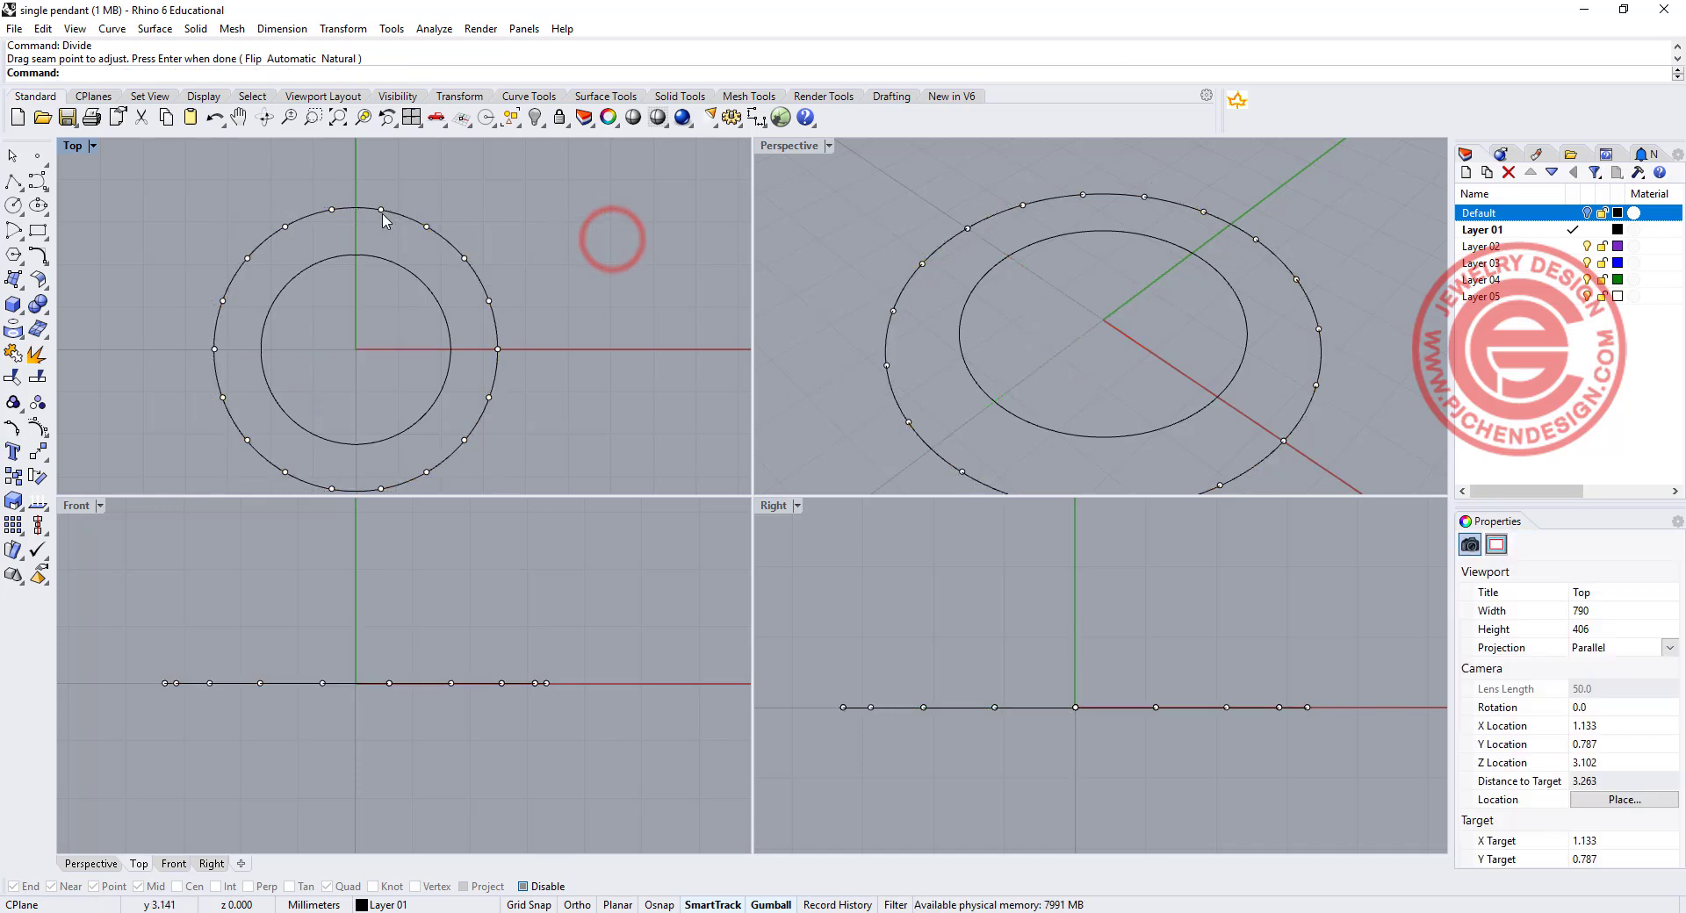
Divide the inner circle into 18 segments with marked points, keeping the default seam.
click(331, 209)
click(381, 231)
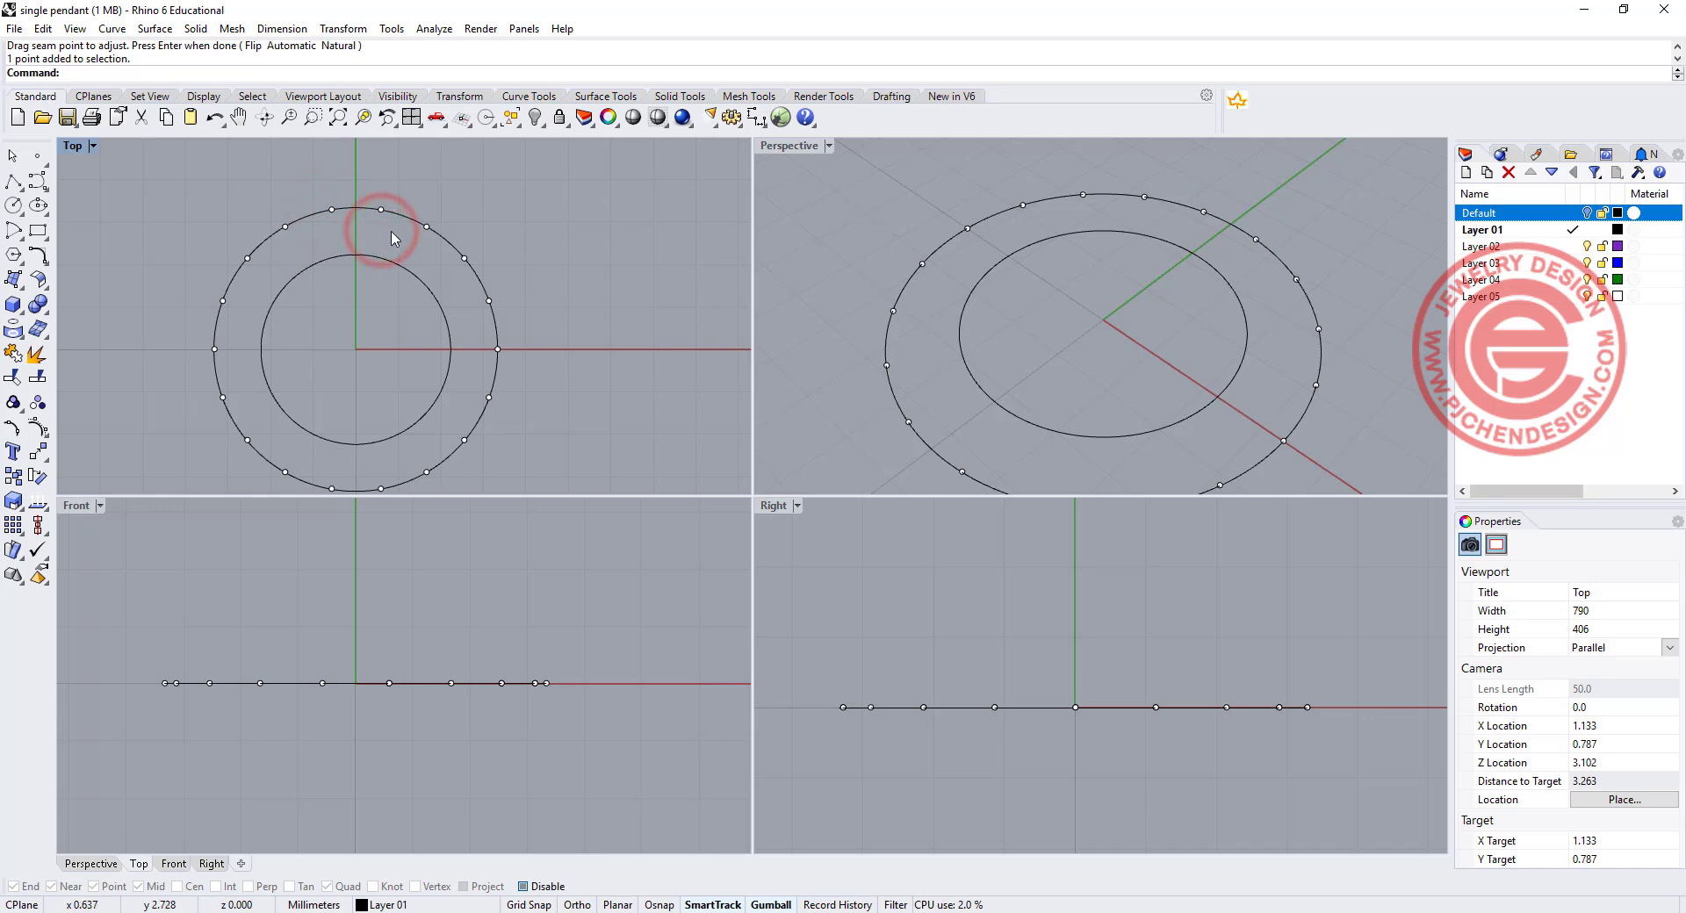
click(375, 257)
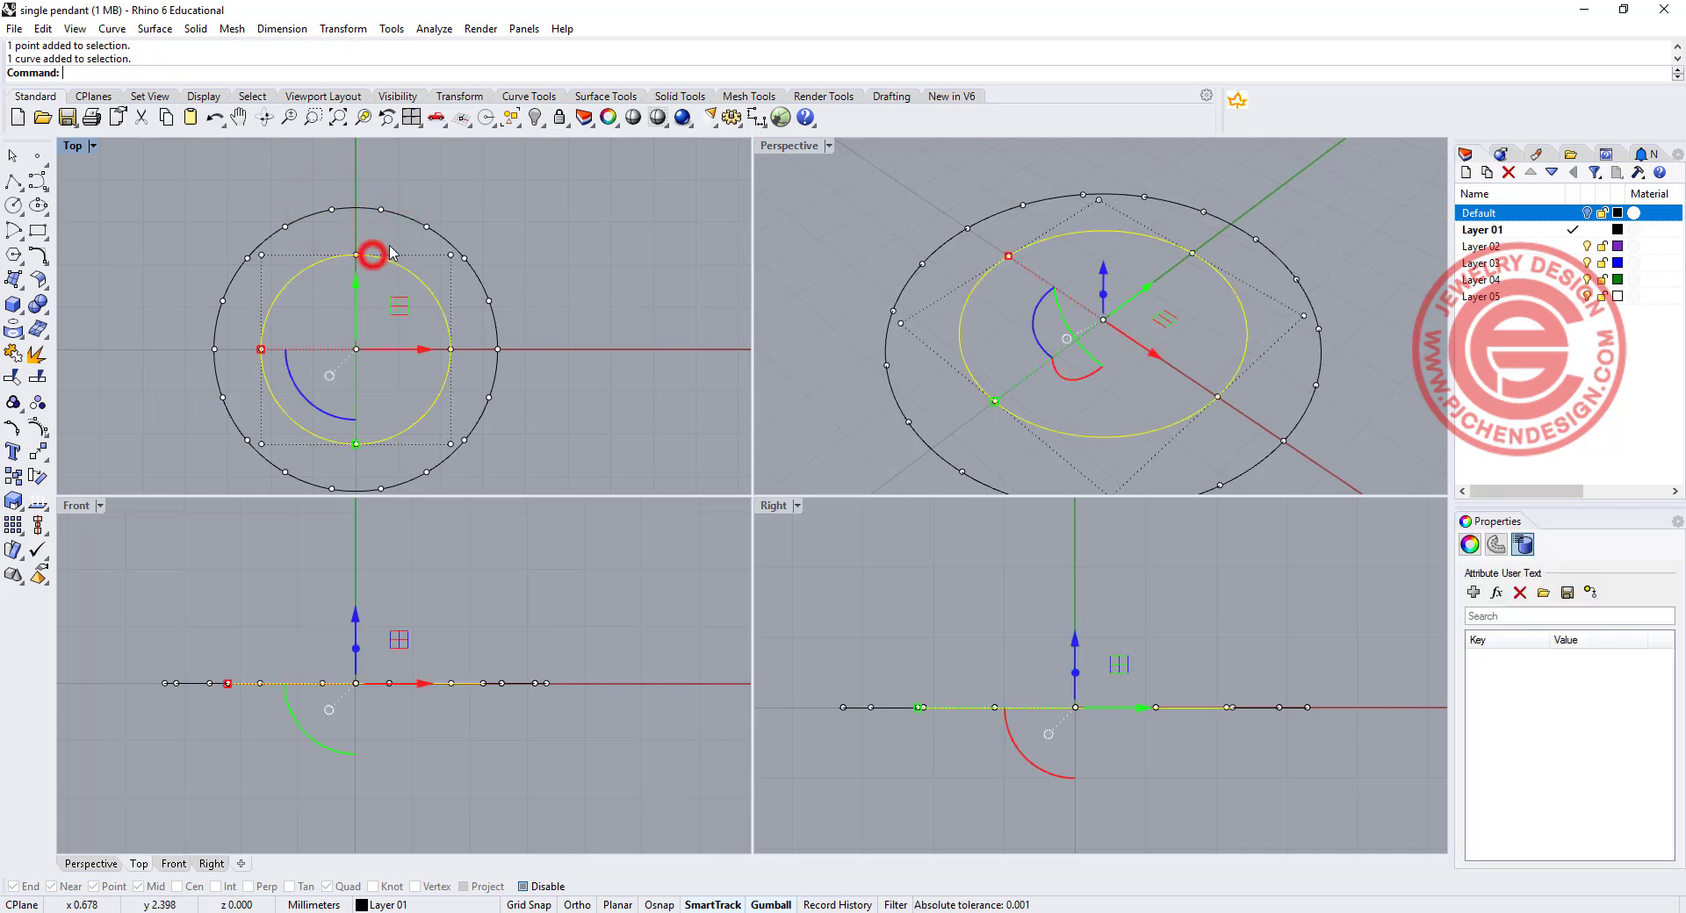
key(Return)
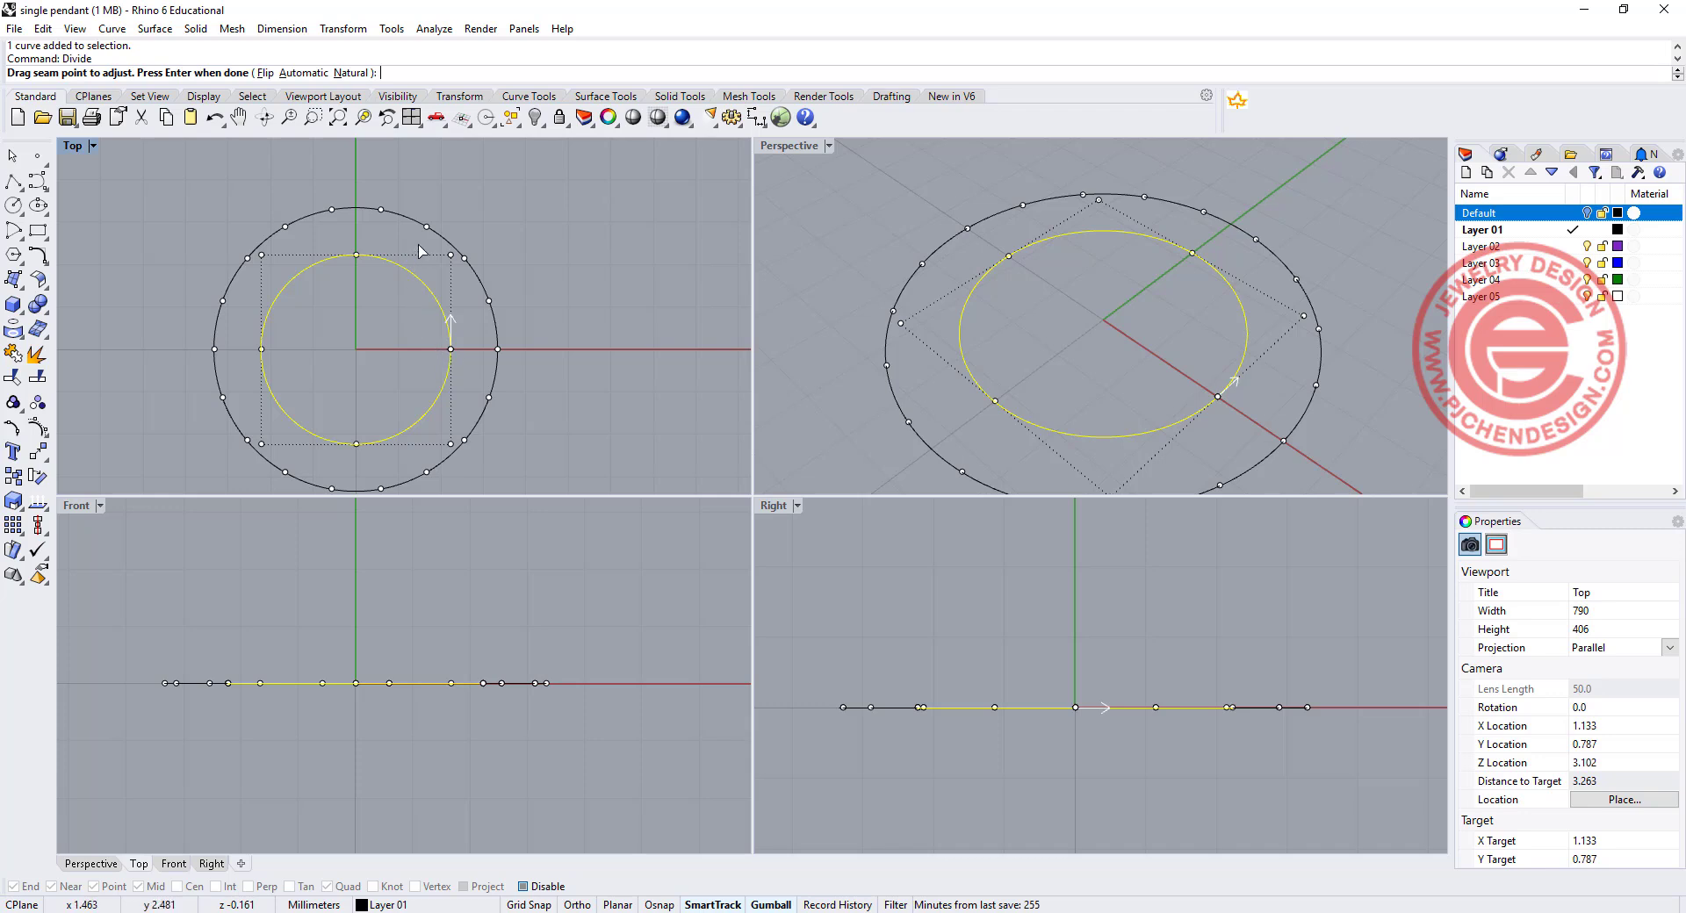
key(Return)
key(Return)
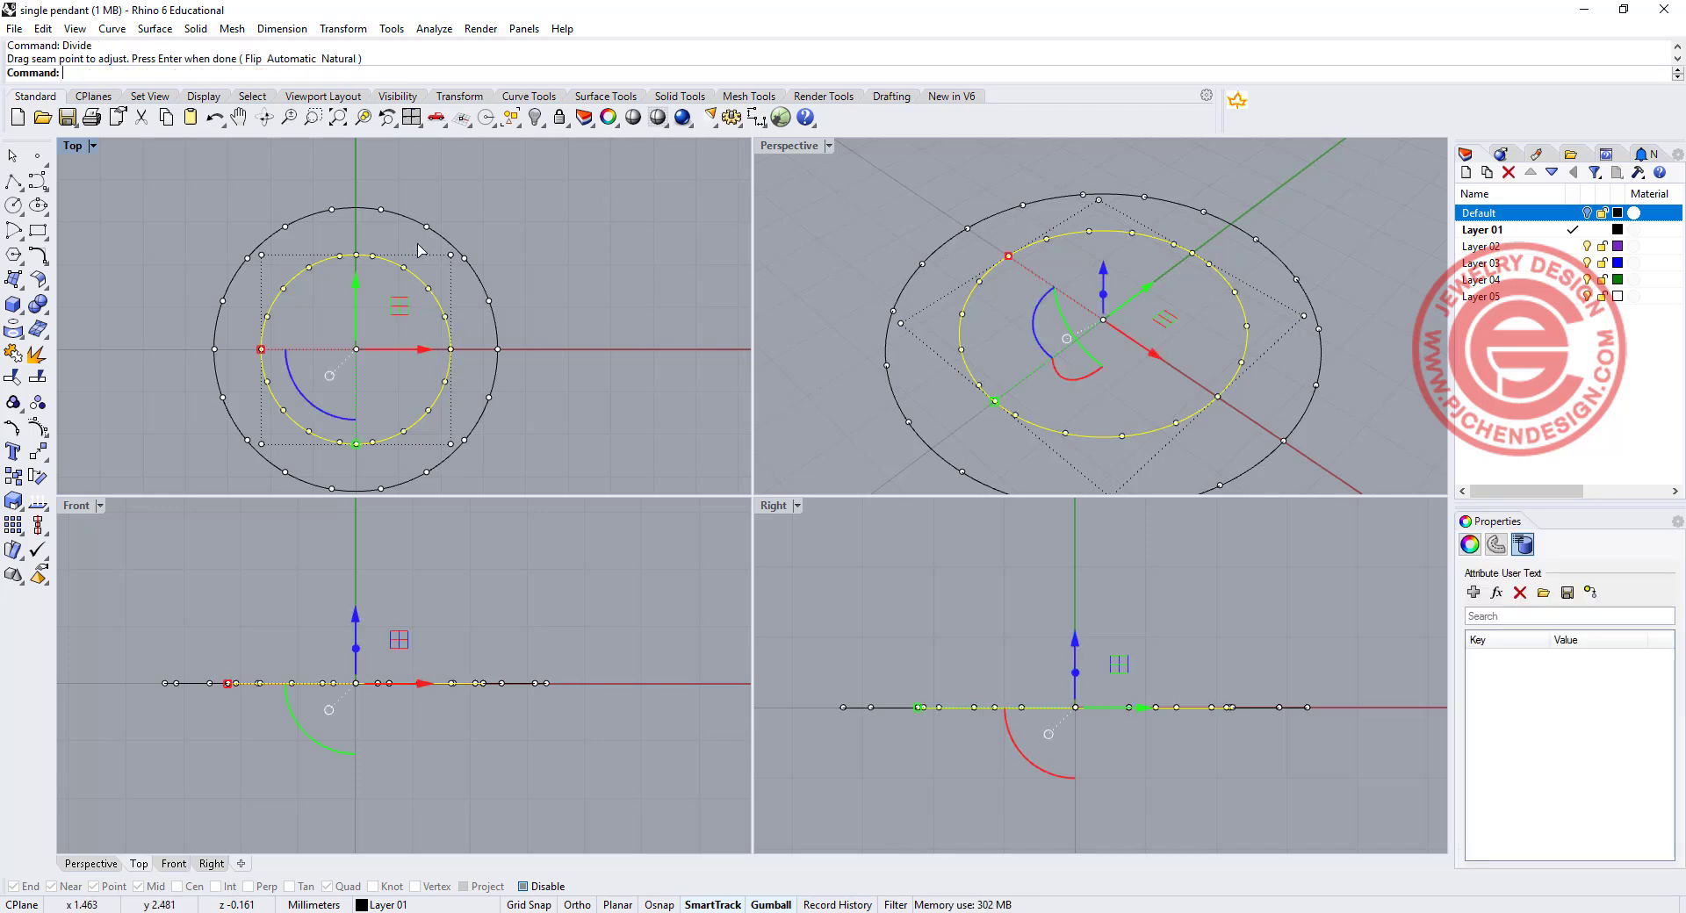
Rotate all the division points of the inner circle by 10 degrees about the origin in the maximized Top view.
click(265, 262)
scroll(267, 263, up, 2)
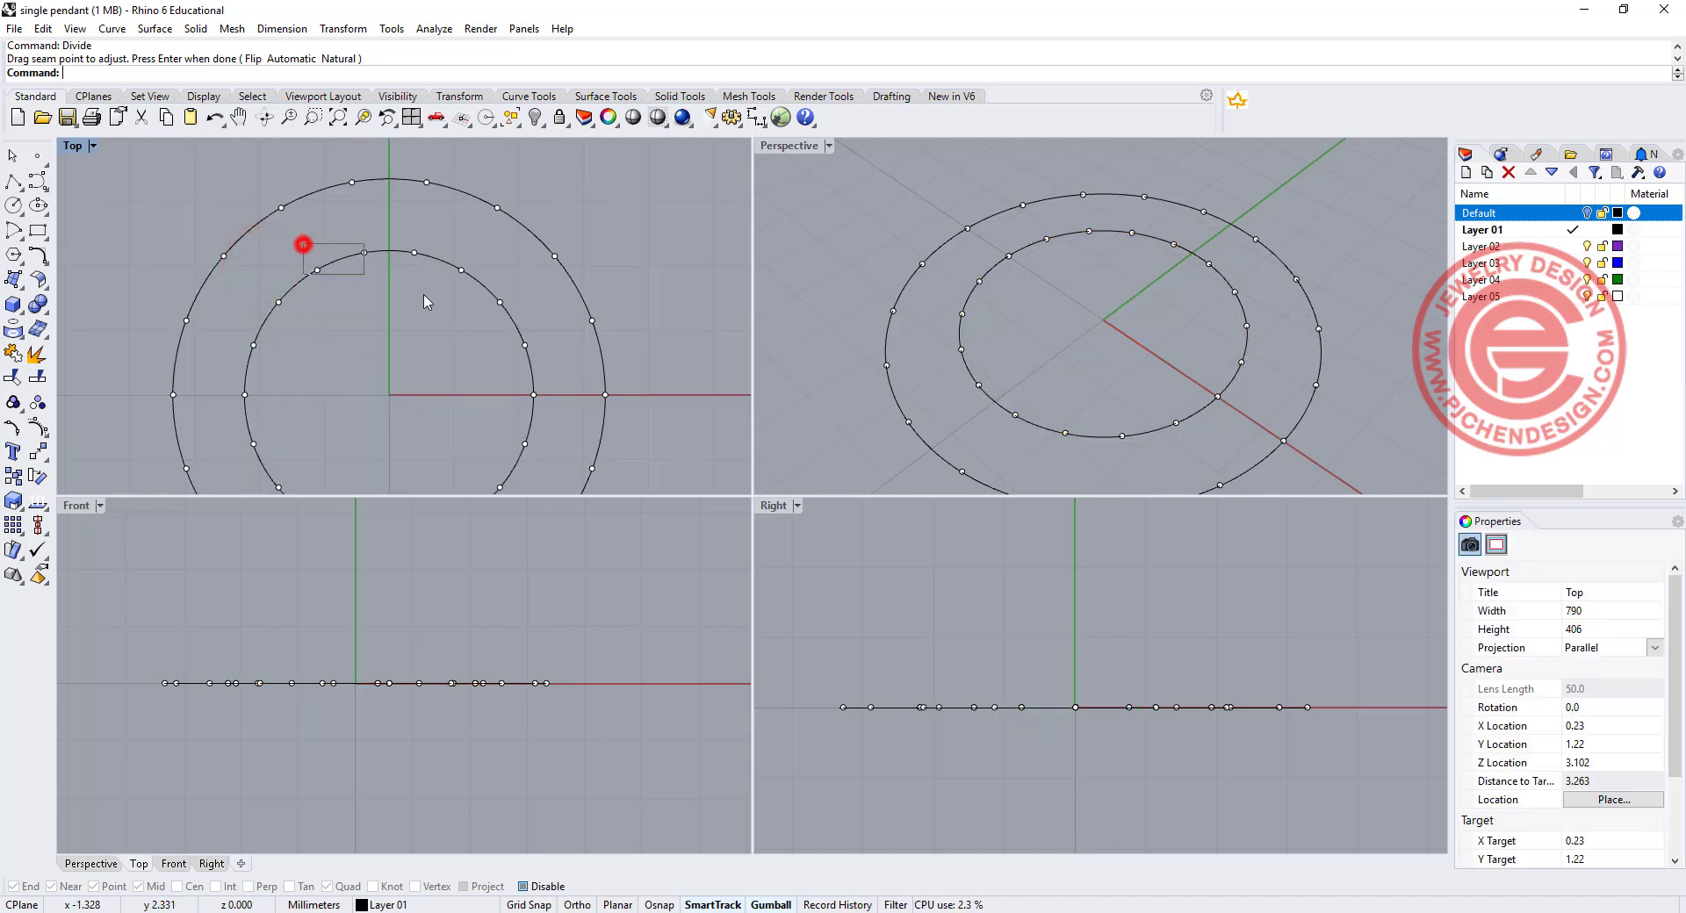
drag(482, 321, 498, 323)
double_click(73, 145)
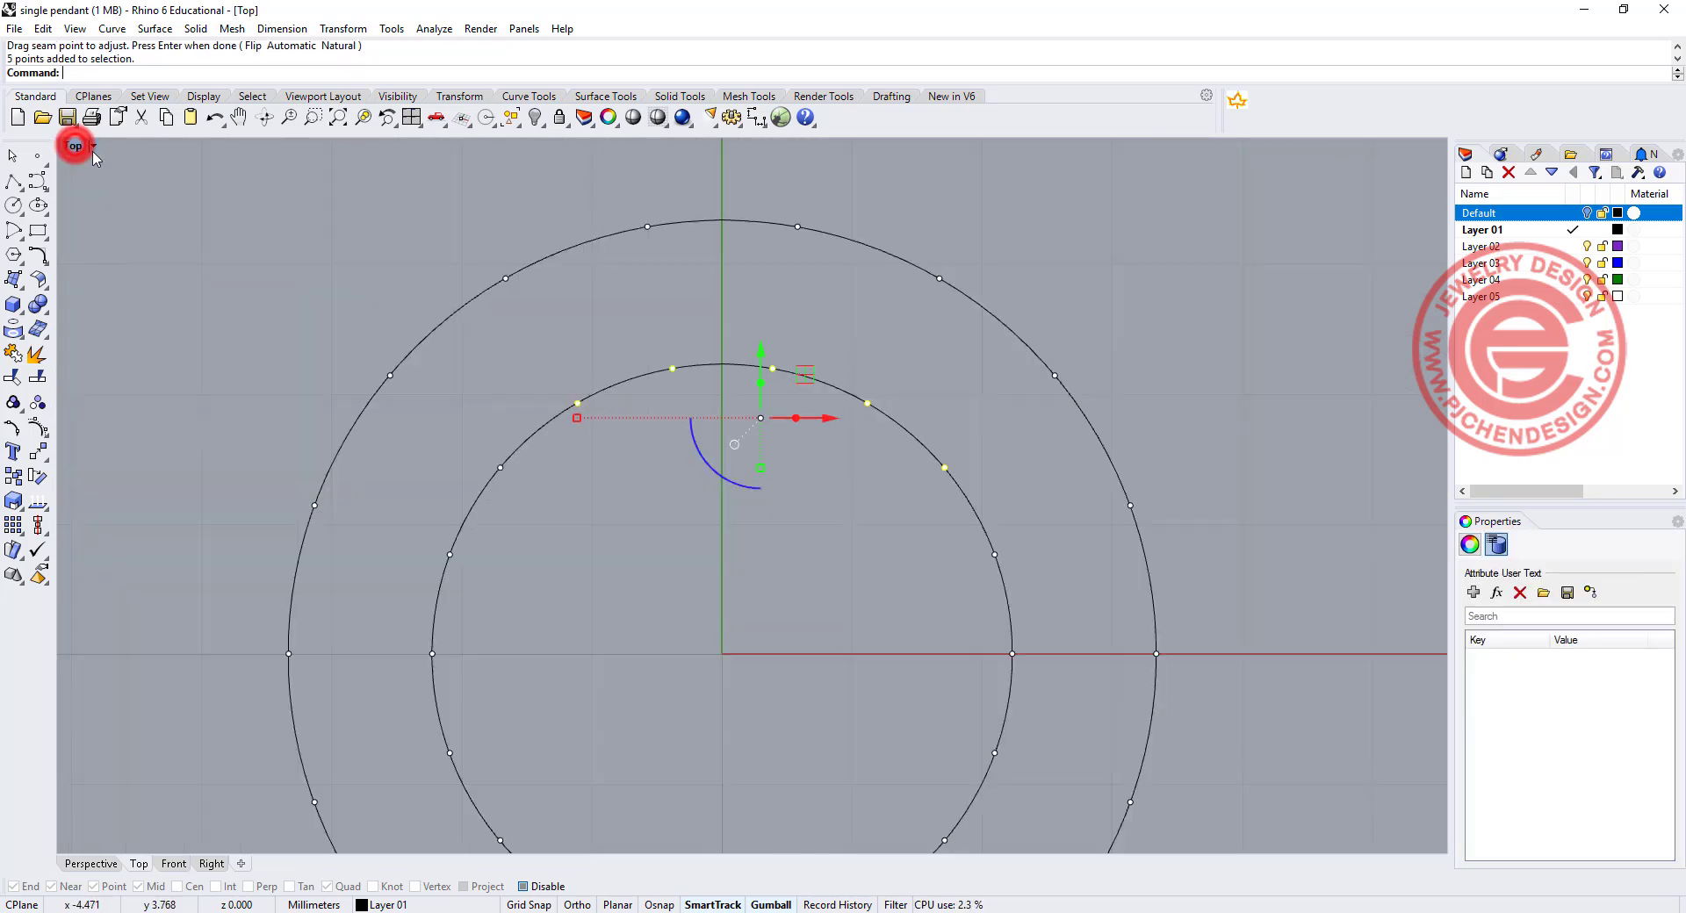
scroll(439, 189, down, 3)
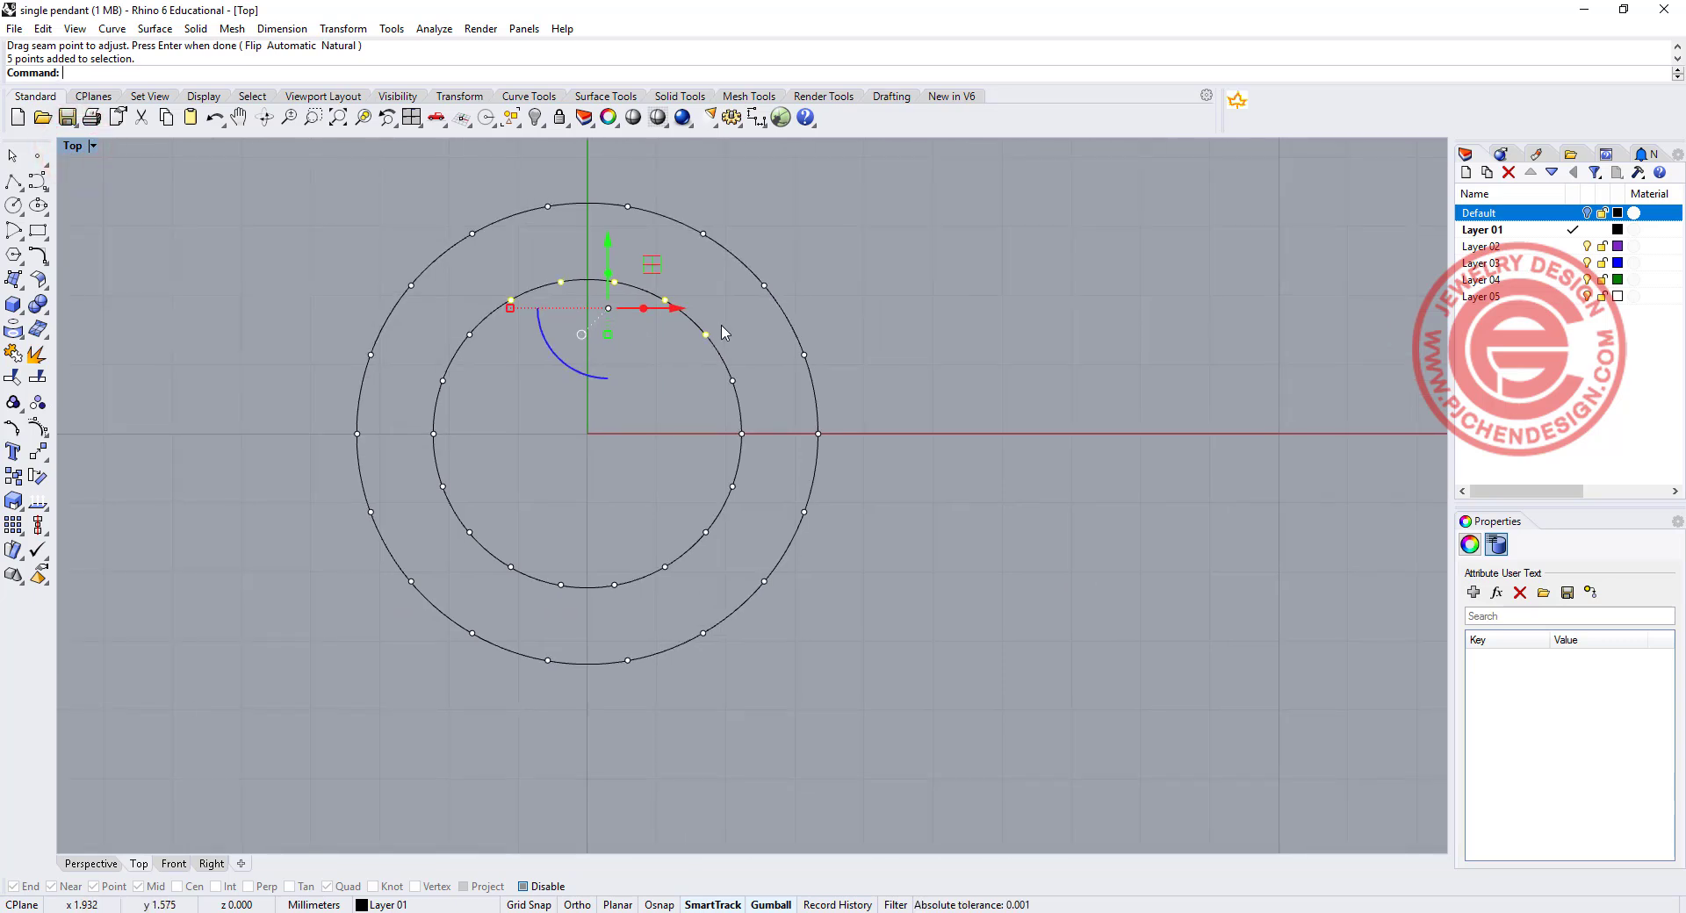
shift+drag(712, 312, 771, 497)
shift+drag(571, 480, 720, 612)
shift+drag(417, 477, 619, 587)
shift+drag(517, 416, 516, 416)
shift+drag(406, 402, 458, 461)
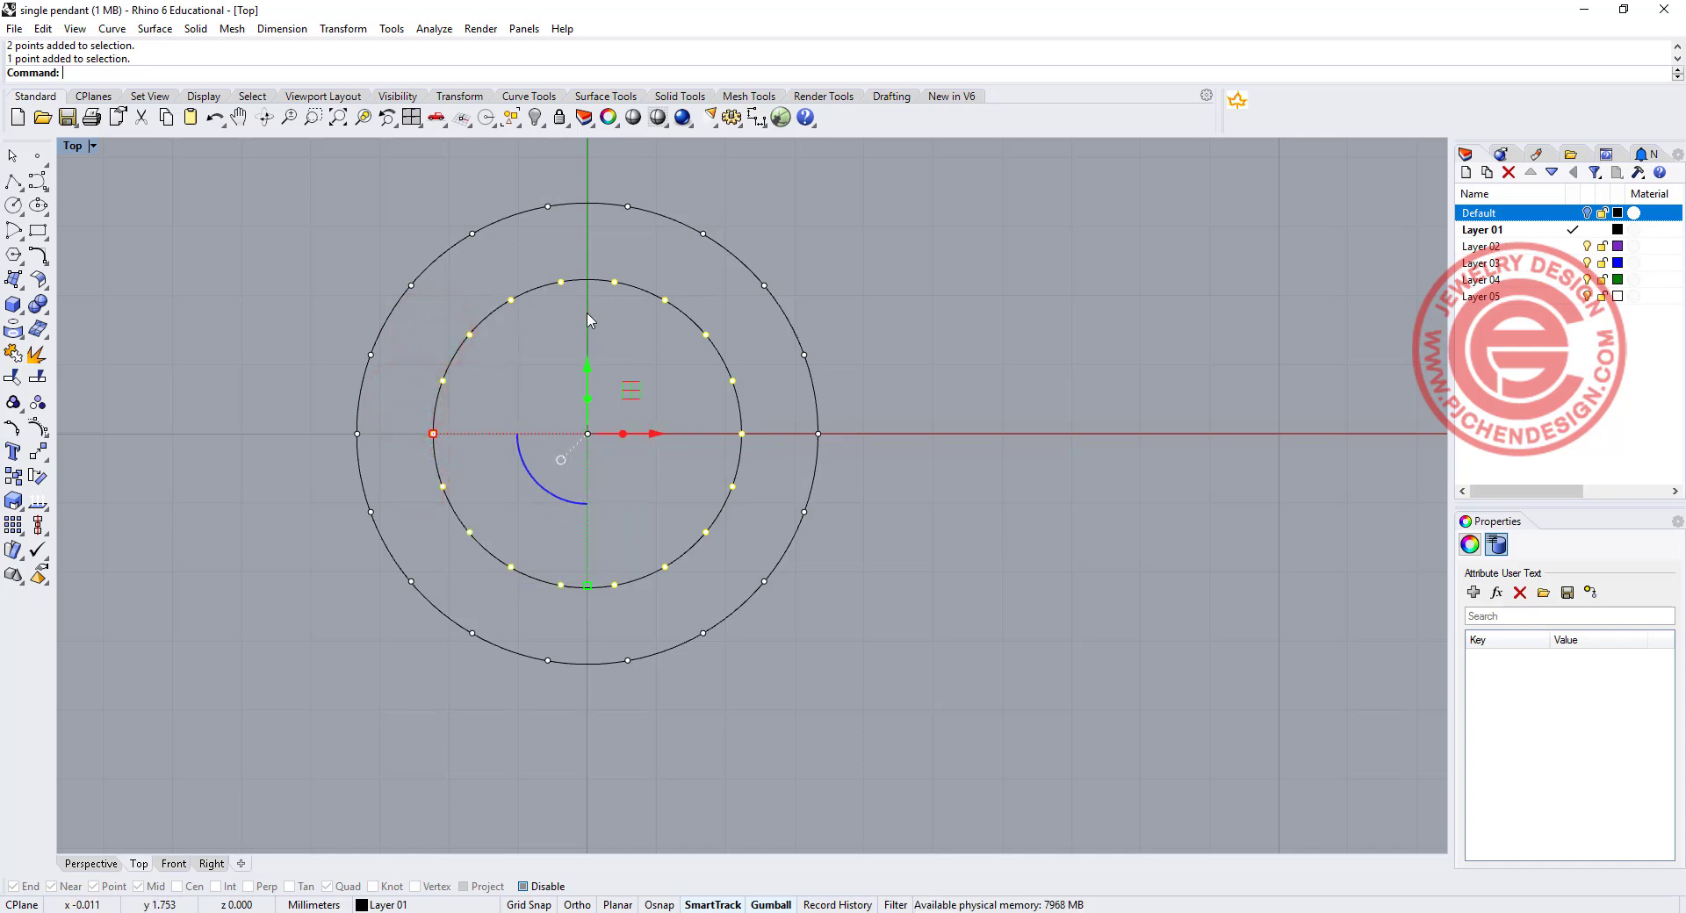
click(529, 477)
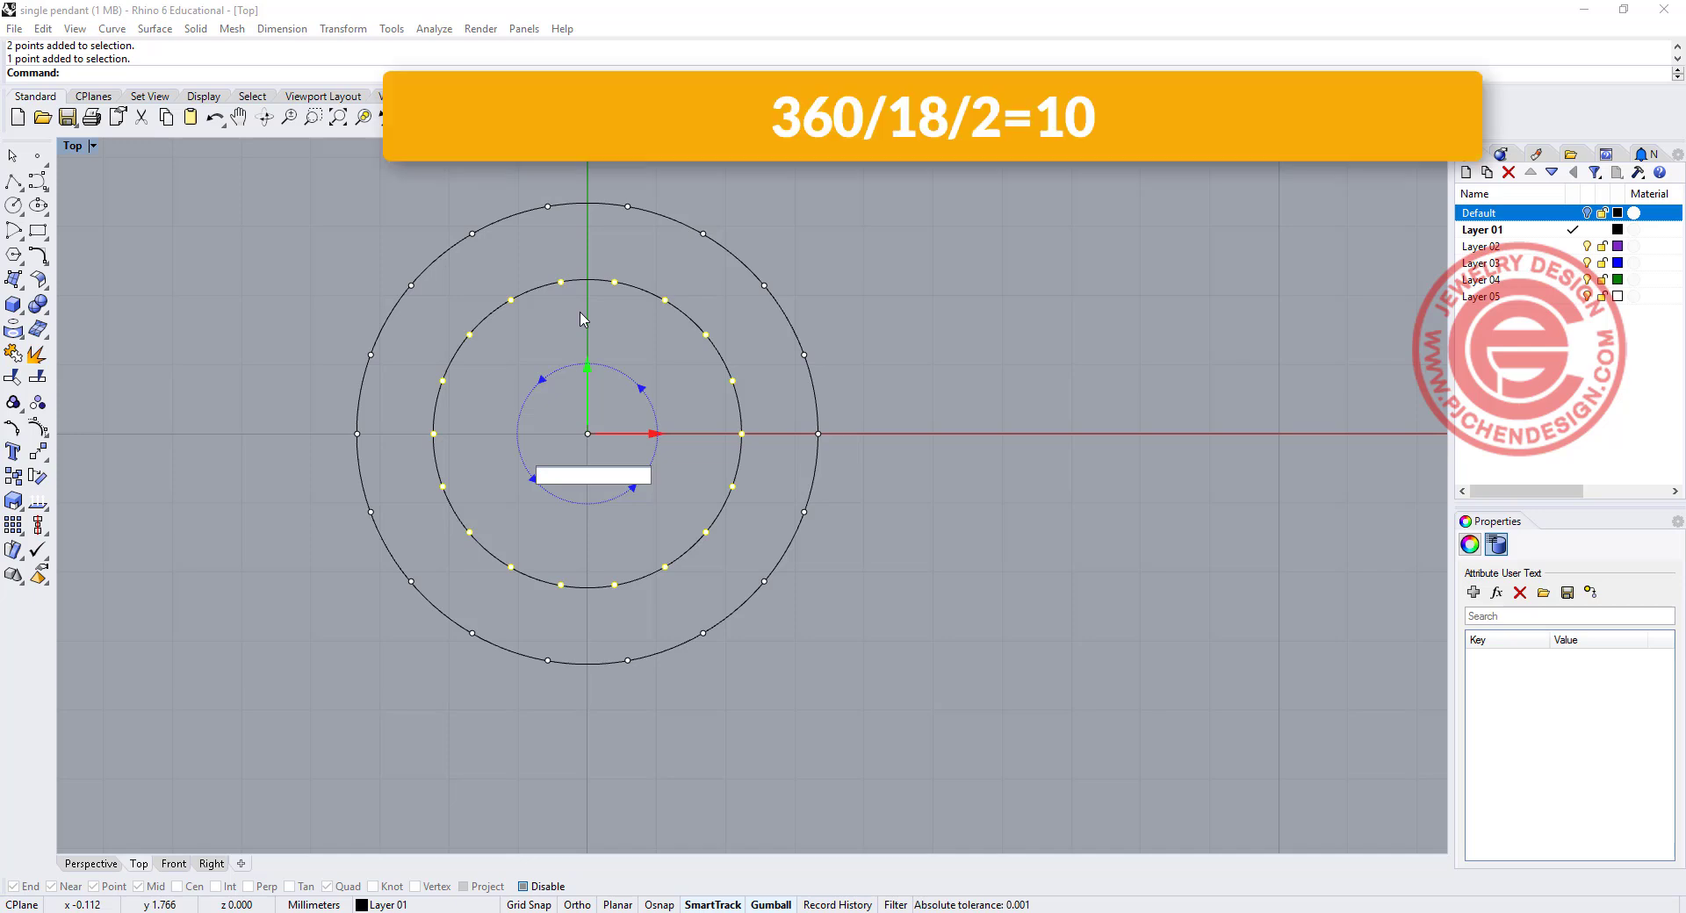
text(10)
key(Return)
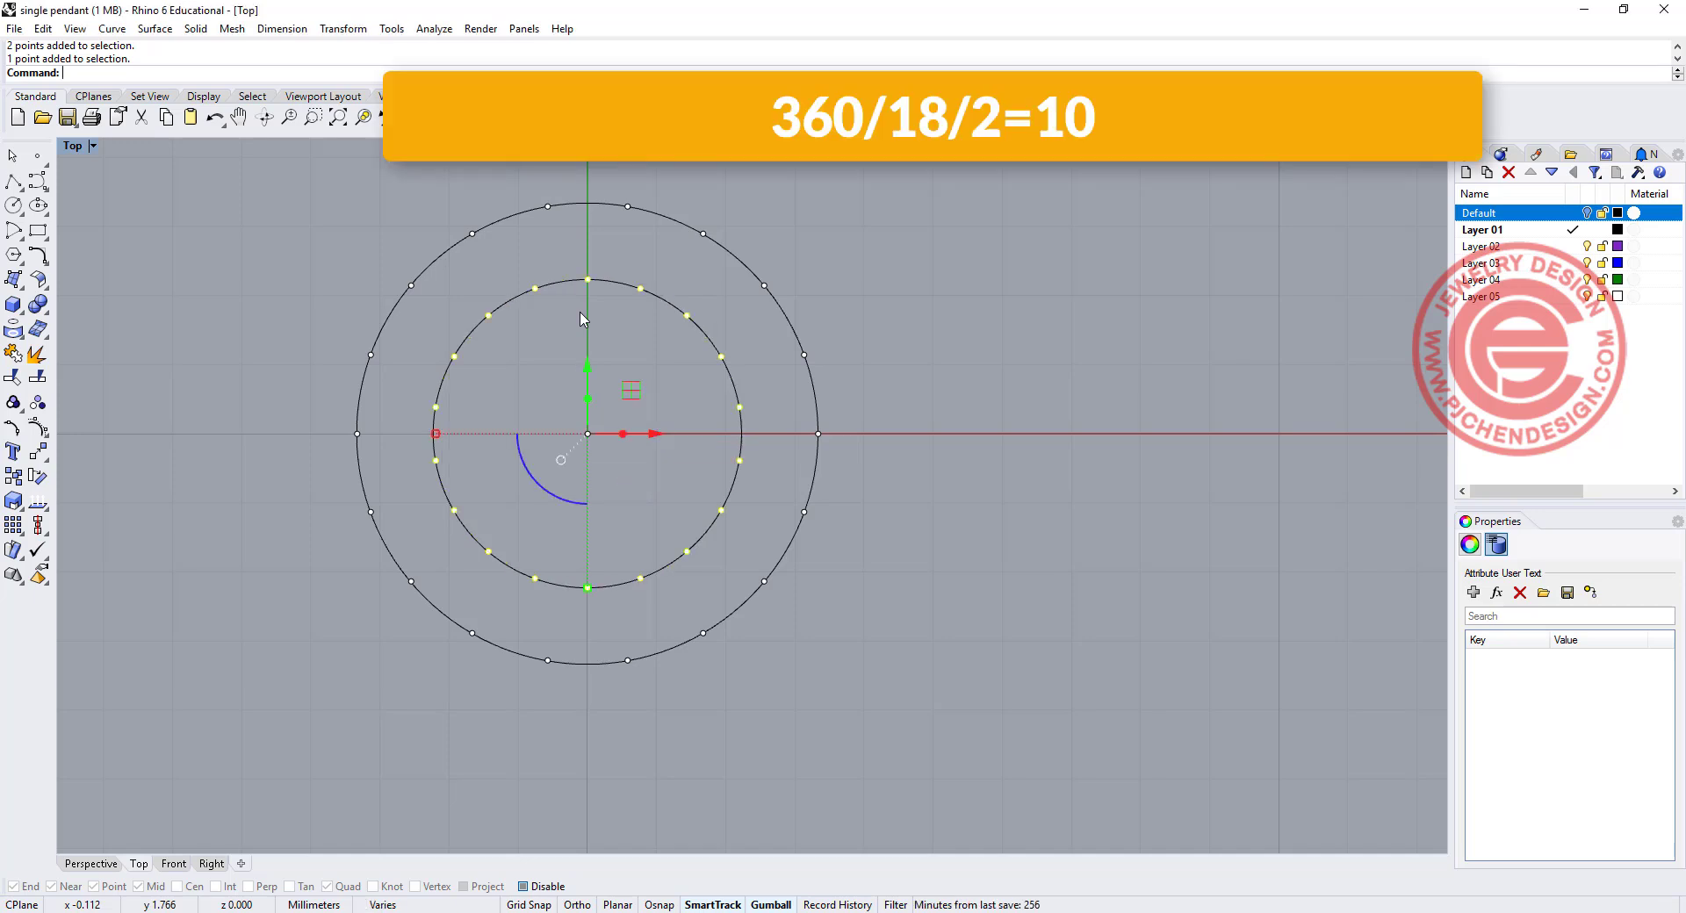
click(620, 234)
With object snaps enabled, draw a four-point zigzag polyline alternating between adjacent inner and outer division points near the vertical axis, starting on the inner circle.
right_drag(579, 345, 553, 389)
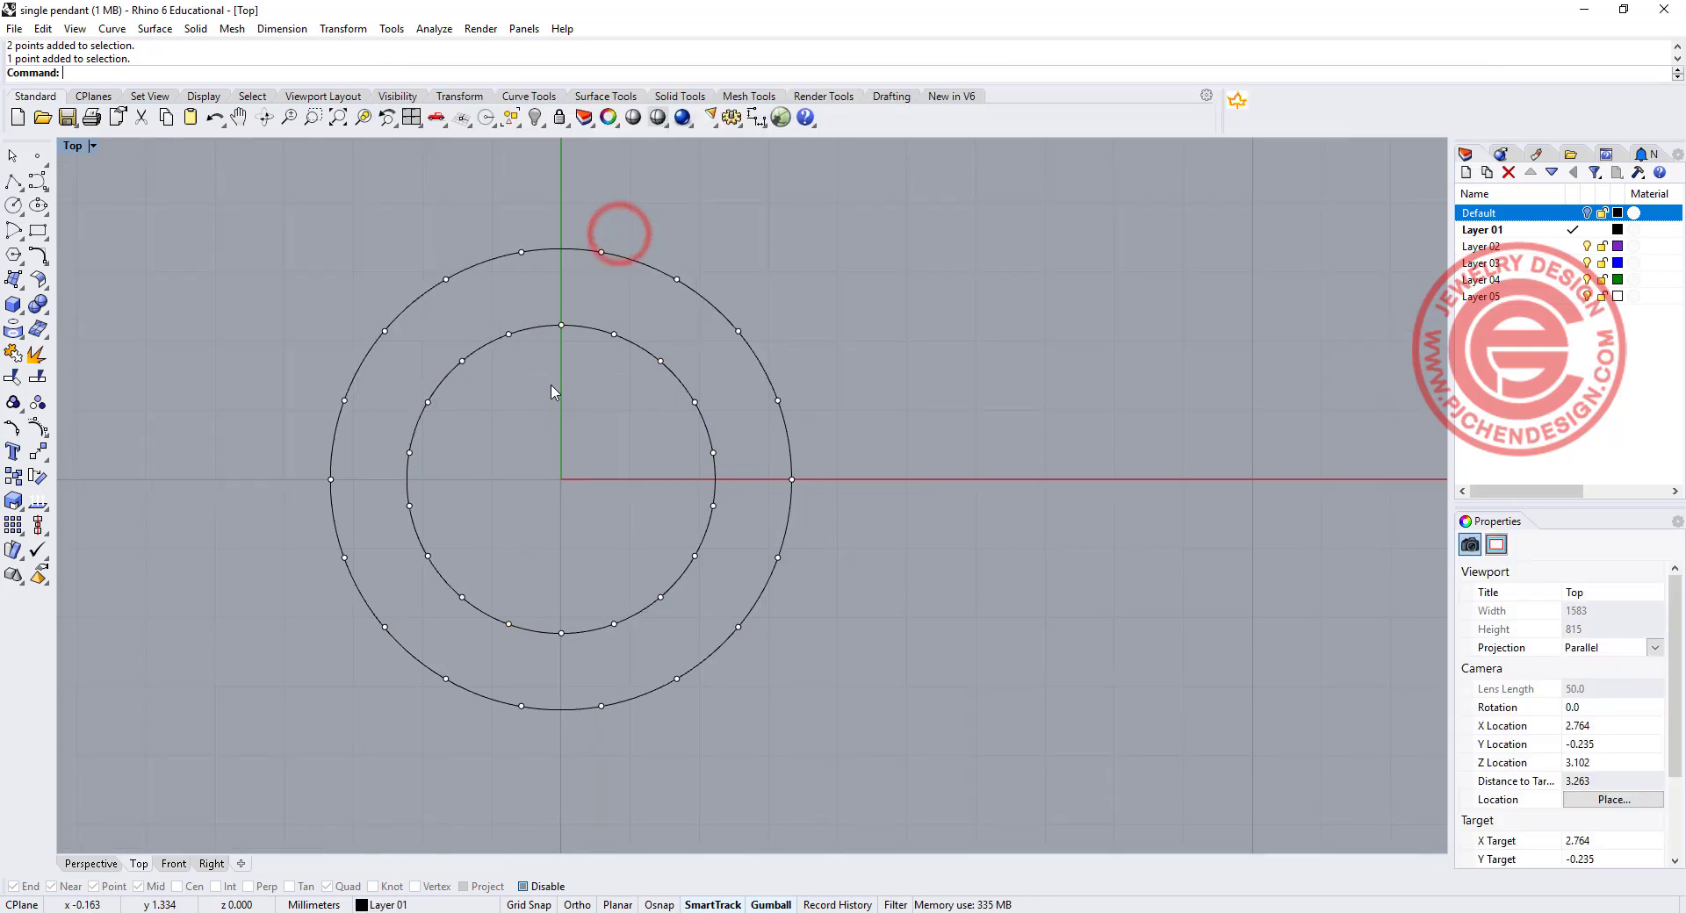
click(12, 182)
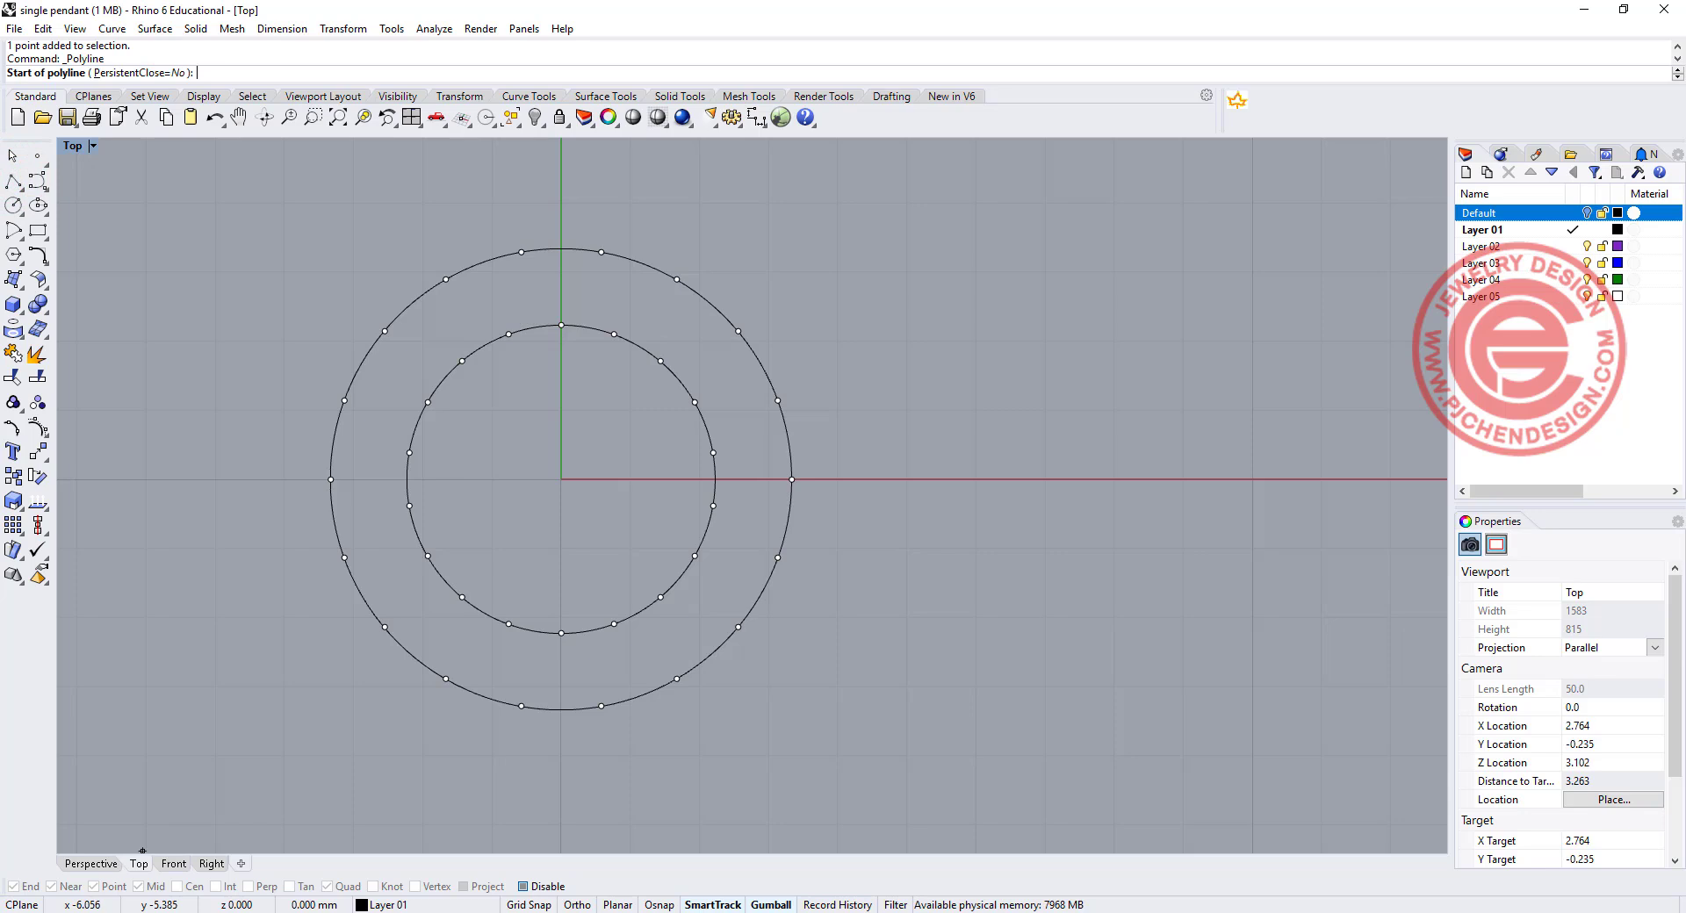
click(522, 886)
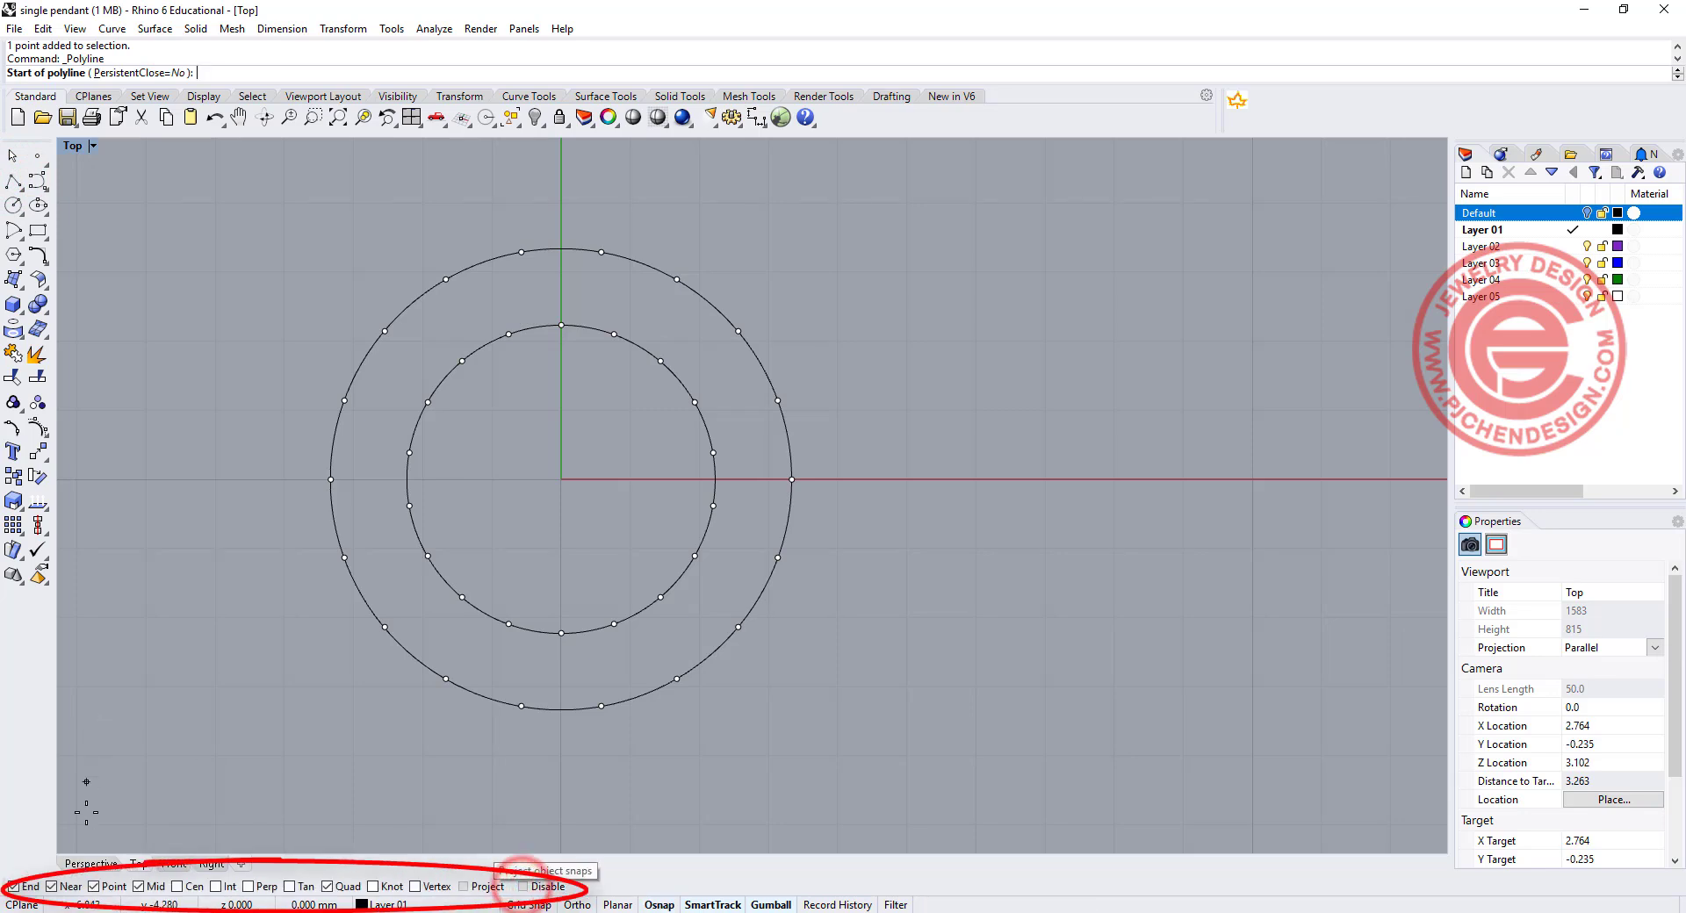
click(508, 334)
click(521, 252)
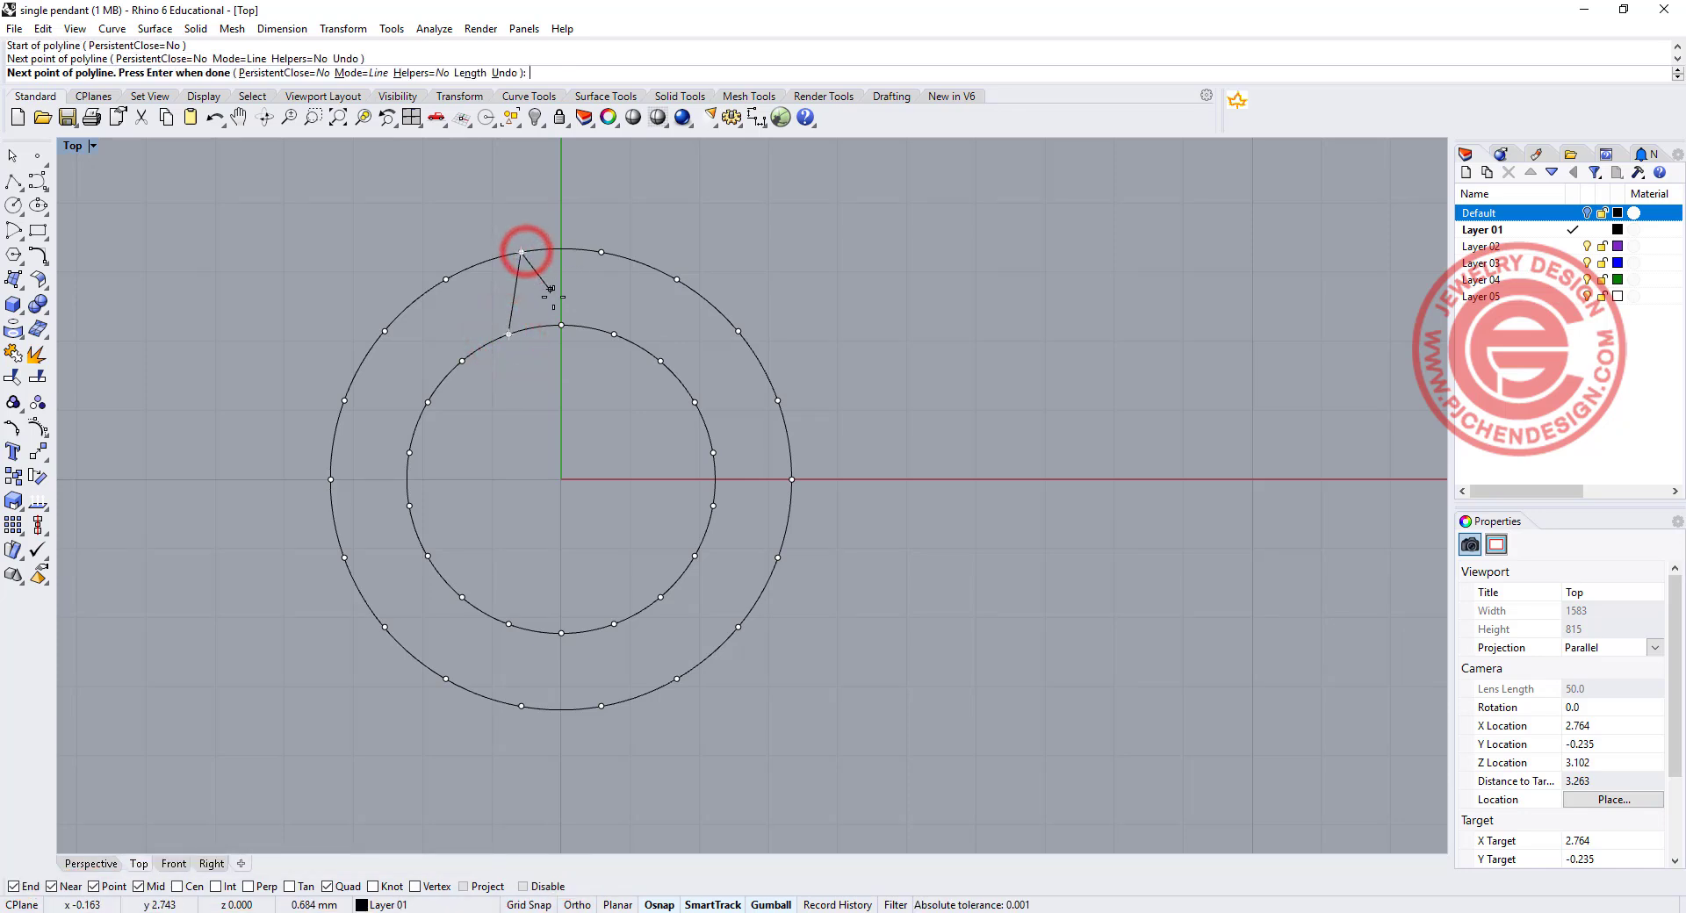
click(561, 325)
click(601, 252)
key(Return)
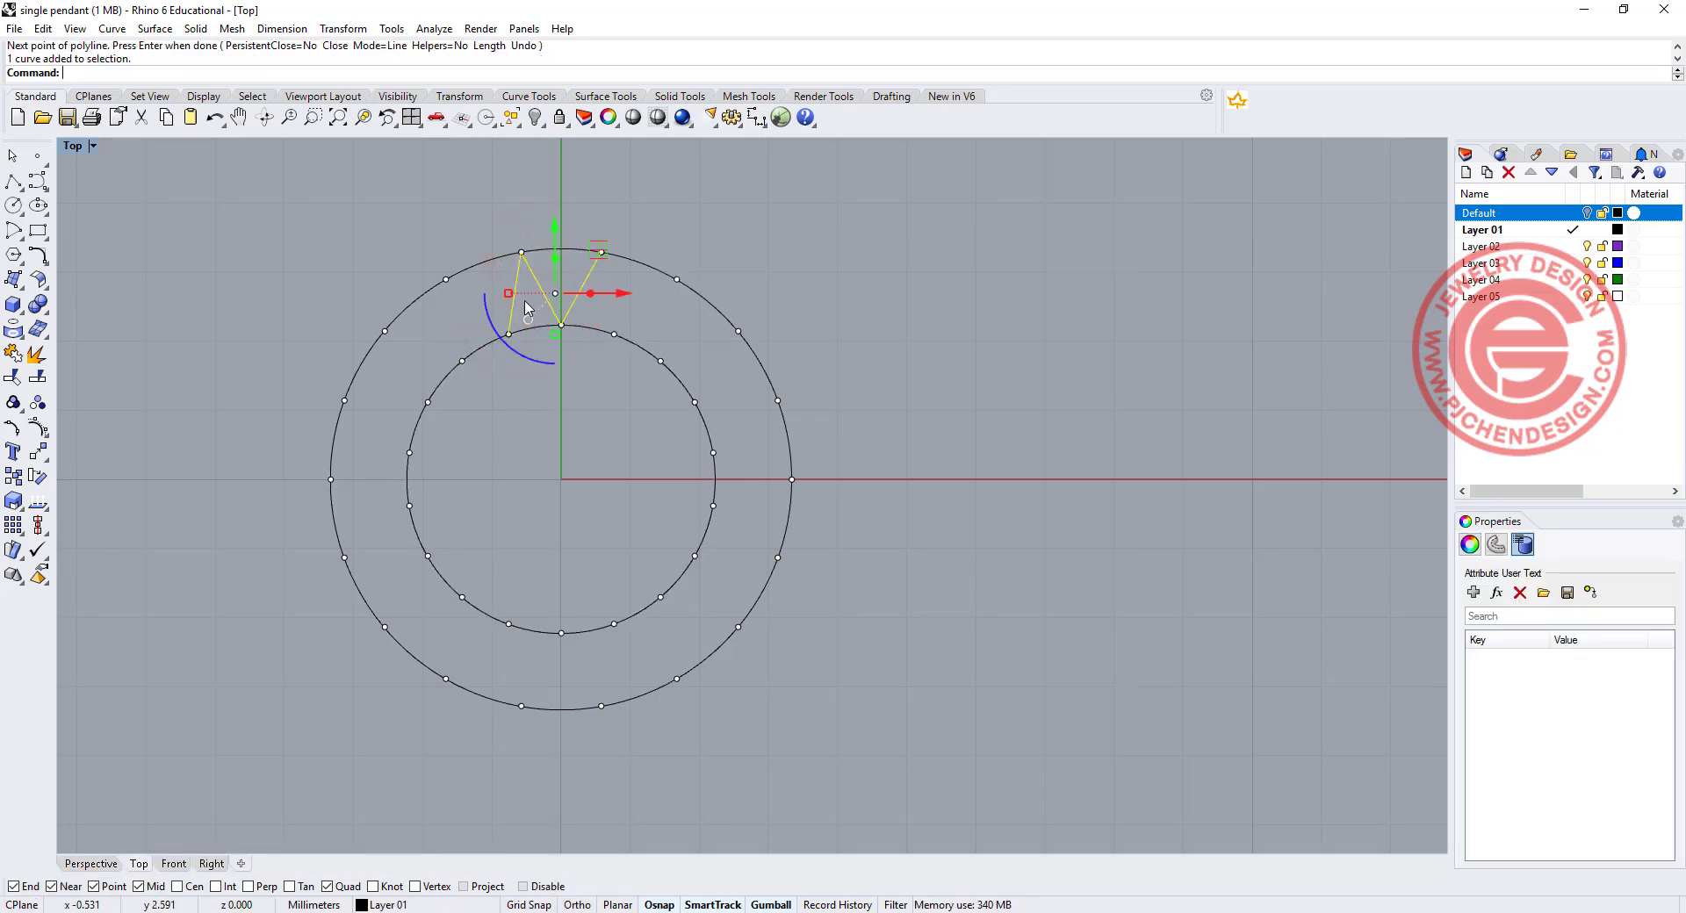
Explode the zigzag polyline into separate line segments and check them individually.
scroll(538, 256, up, 4)
click(32, 354)
click(324, 214)
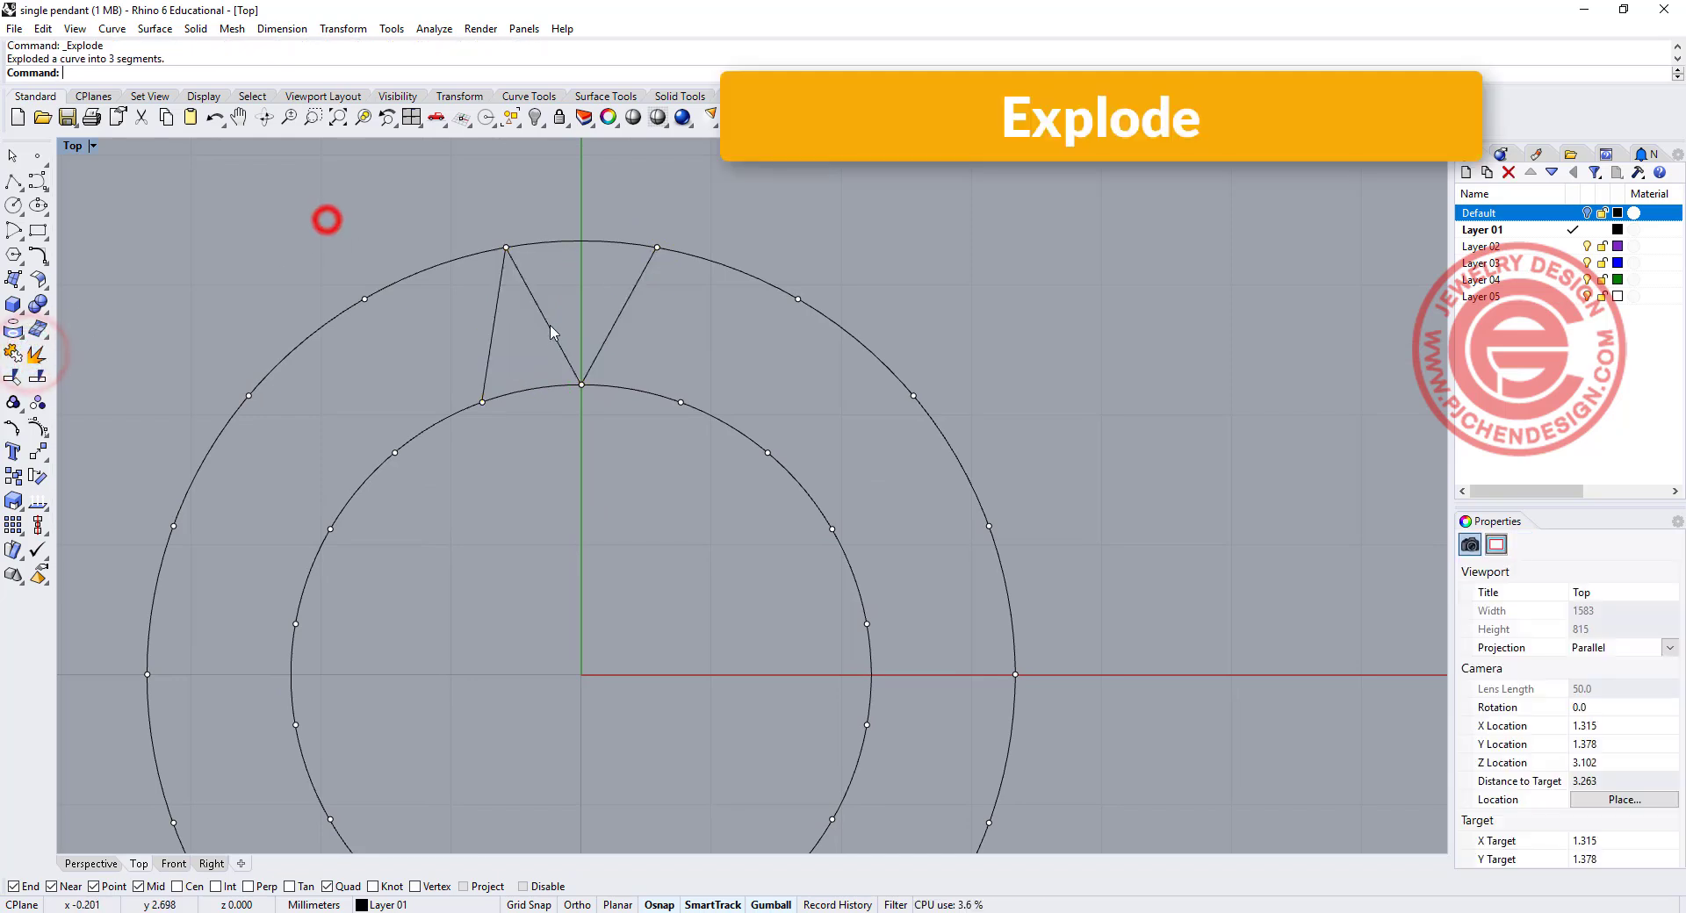
click(490, 341)
click(571, 350)
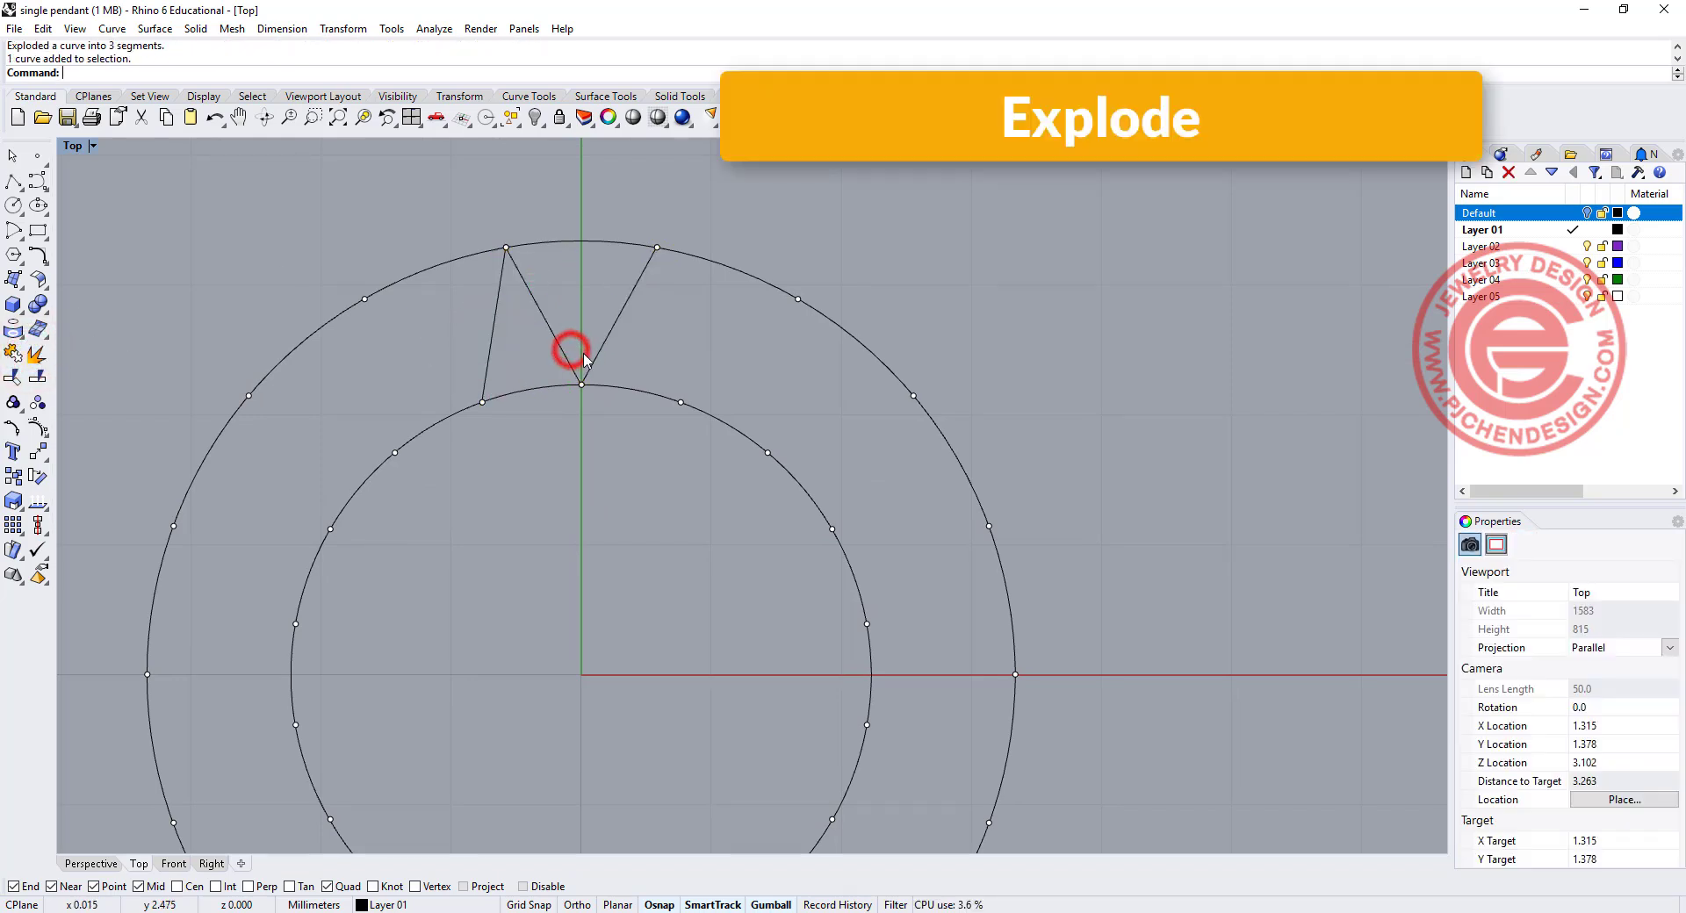
Draw a straight line along the vertical axis from the inner circle's division point to the outer circle's quadrant.
click(11, 182)
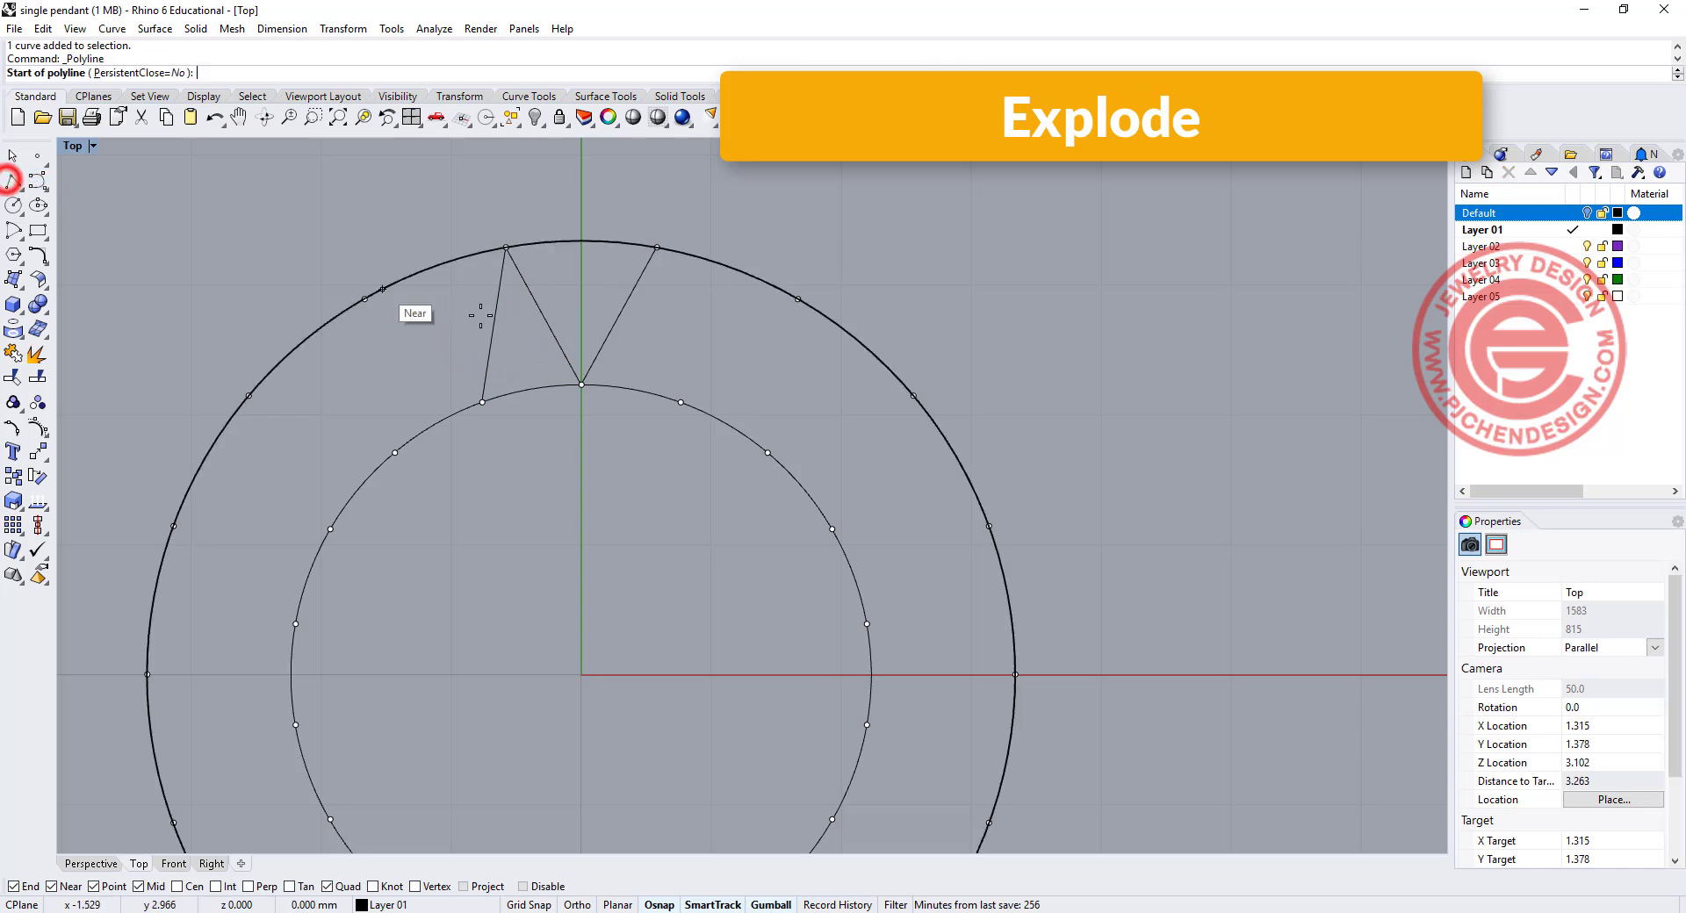
click(581, 383)
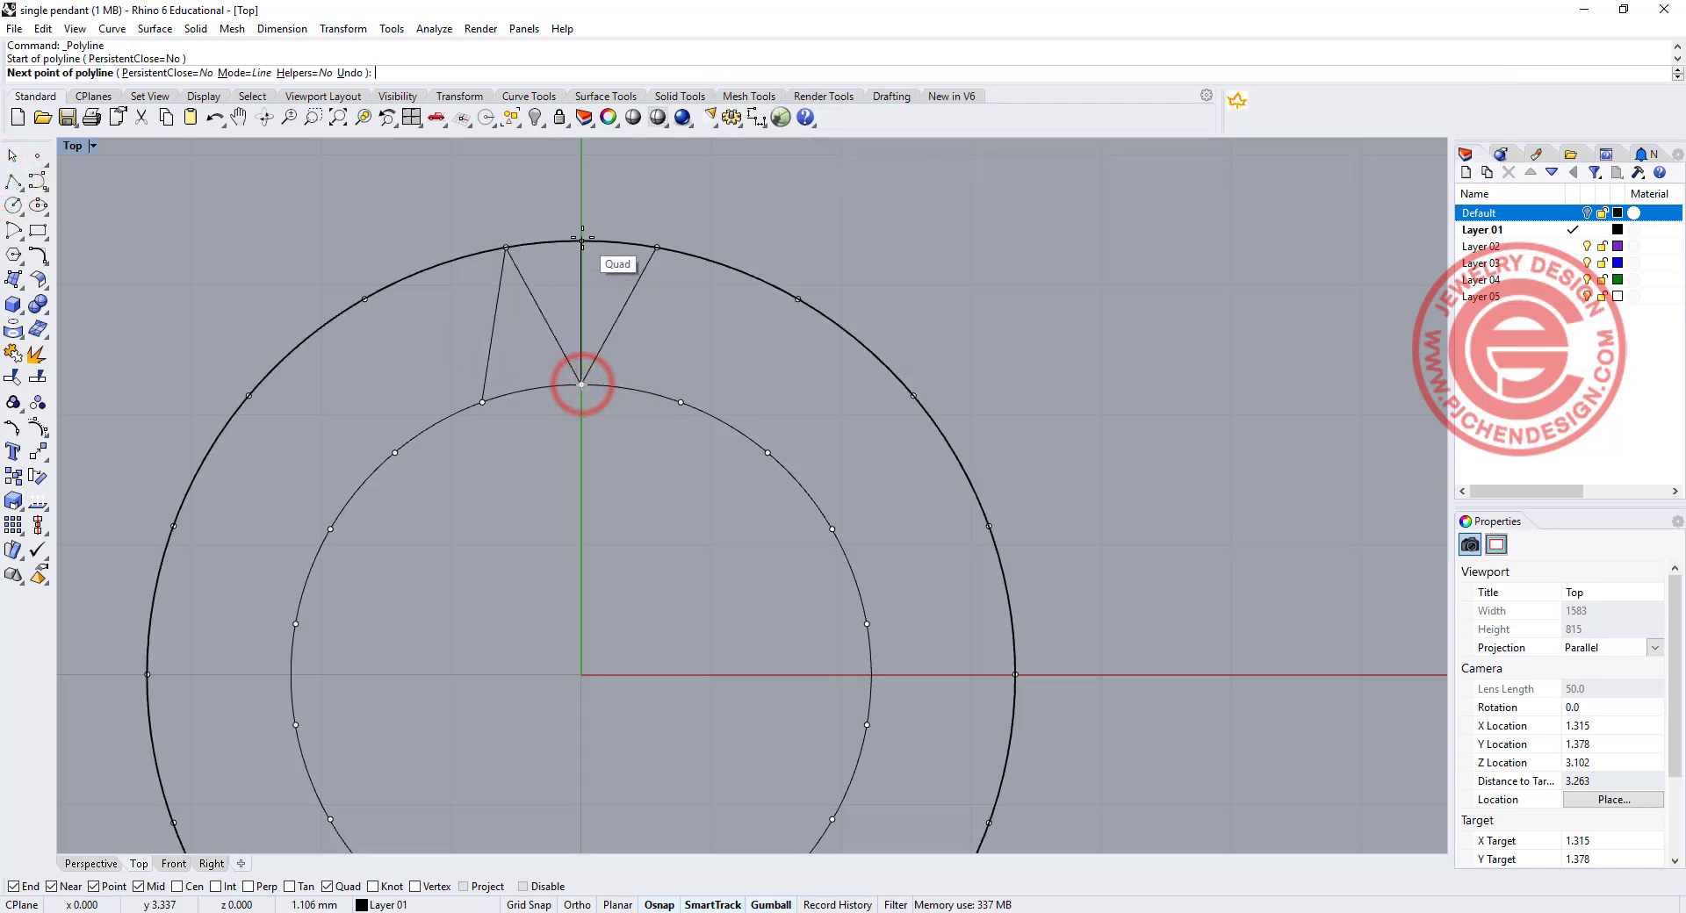
click(582, 240)
key(Return)
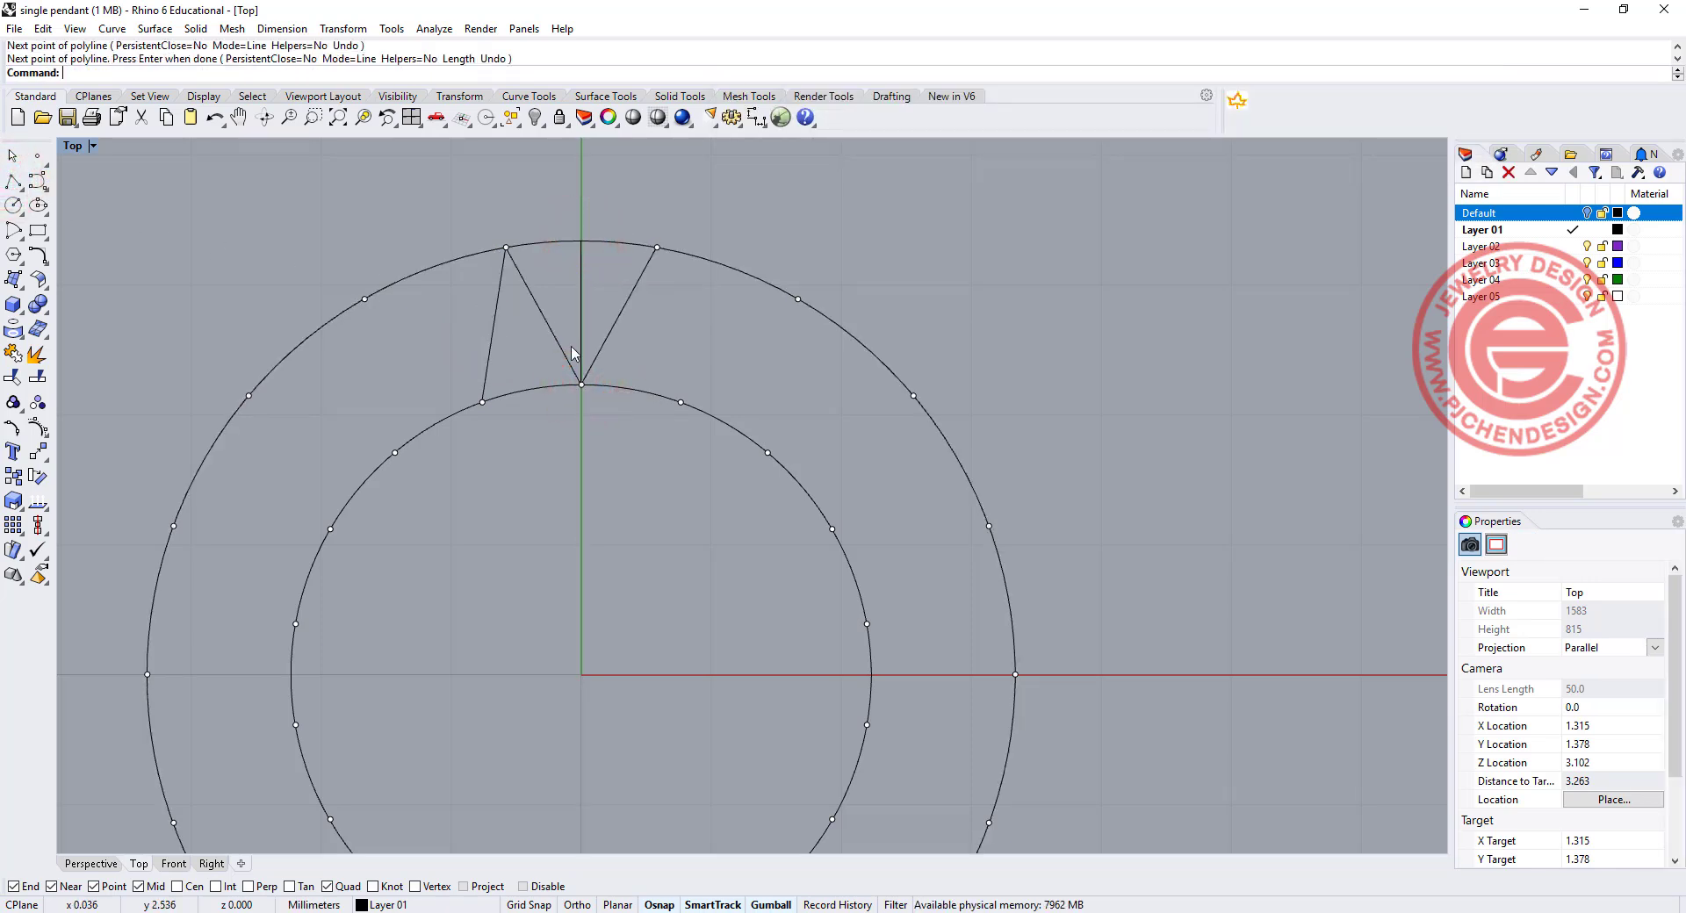
Split the inner circle at the on-axis division point and its neighbour where the zigzag starts, and select the short arc between them.
key(Return)
click(506, 247)
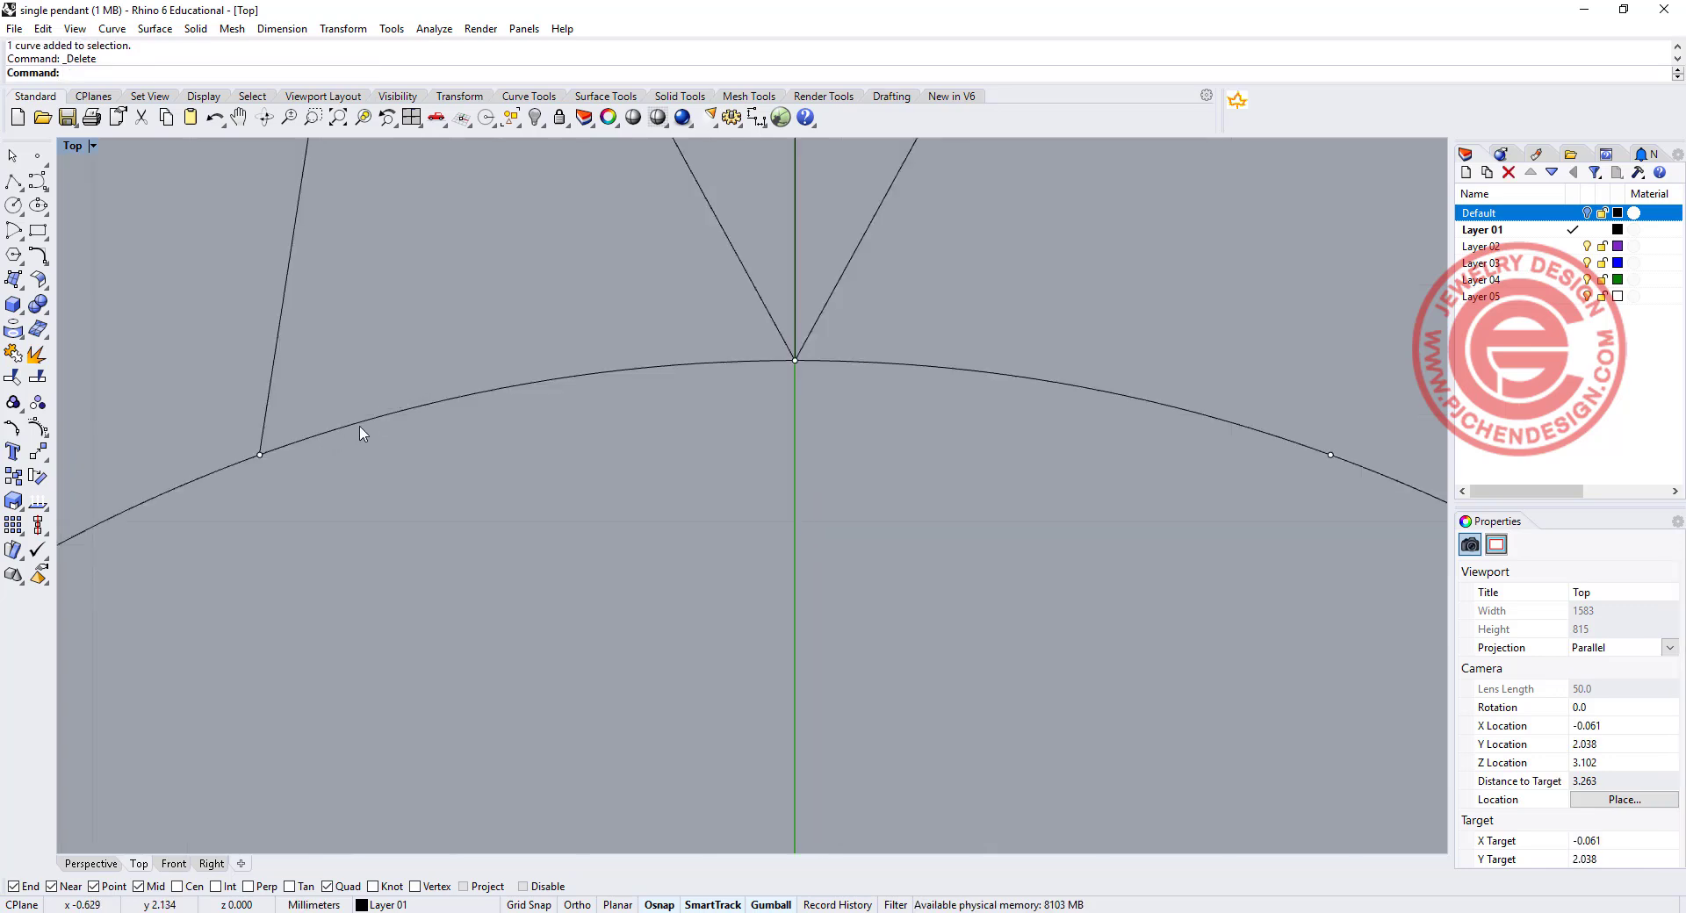
click(361, 431)
click(37, 375)
click(230, 428)
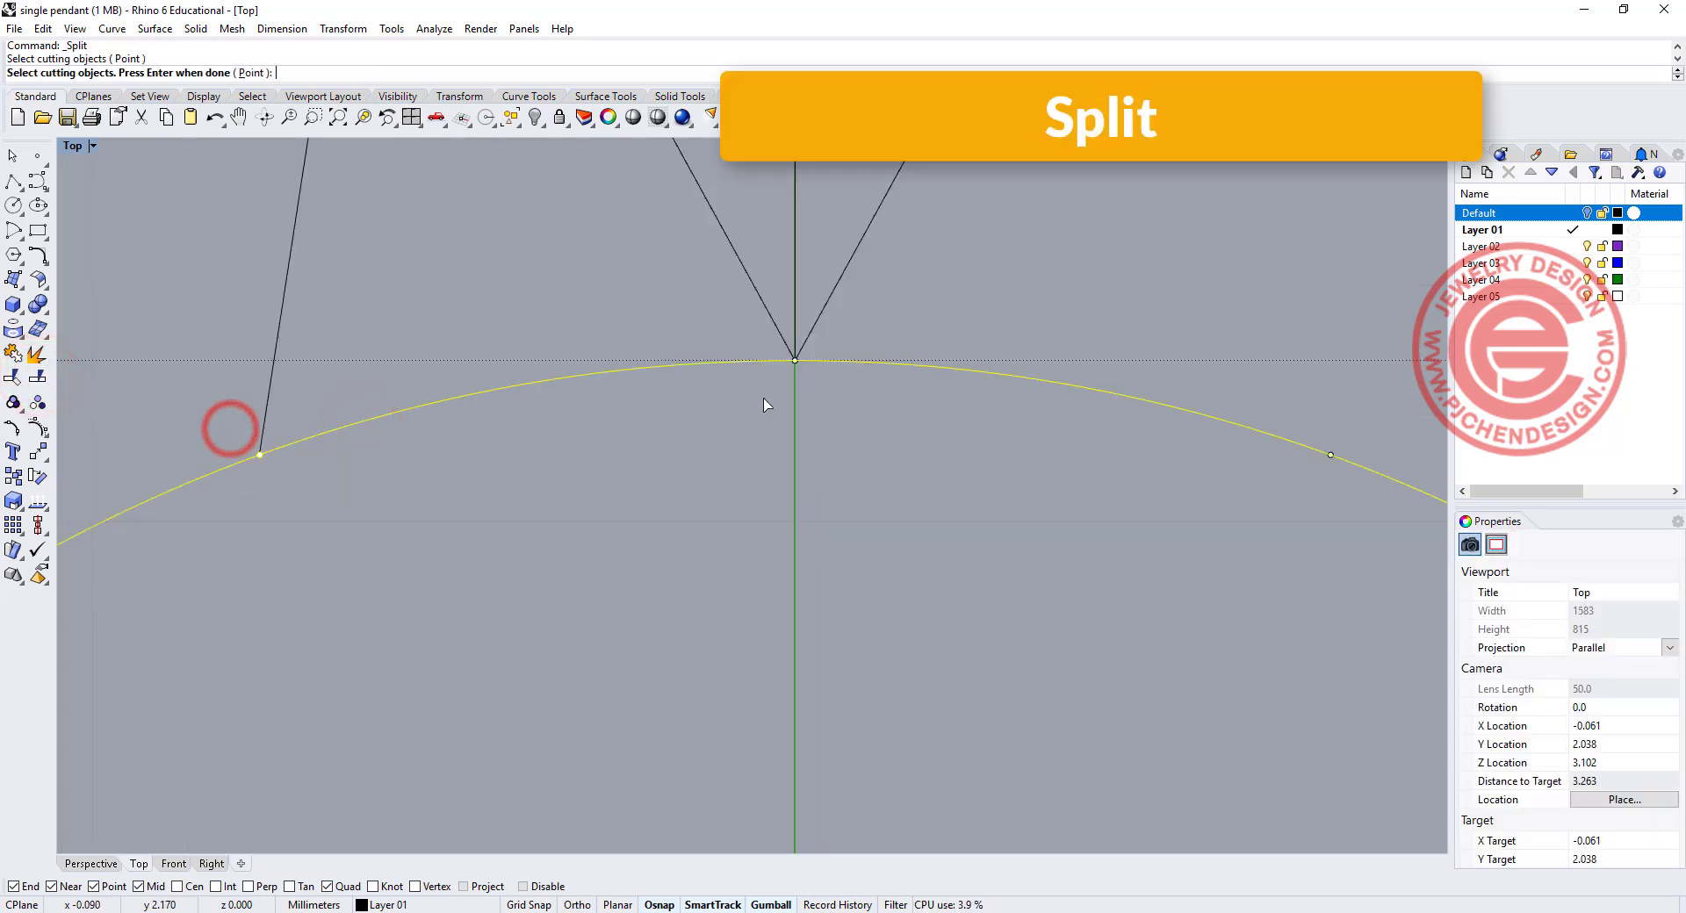
click(795, 362)
key(Return)
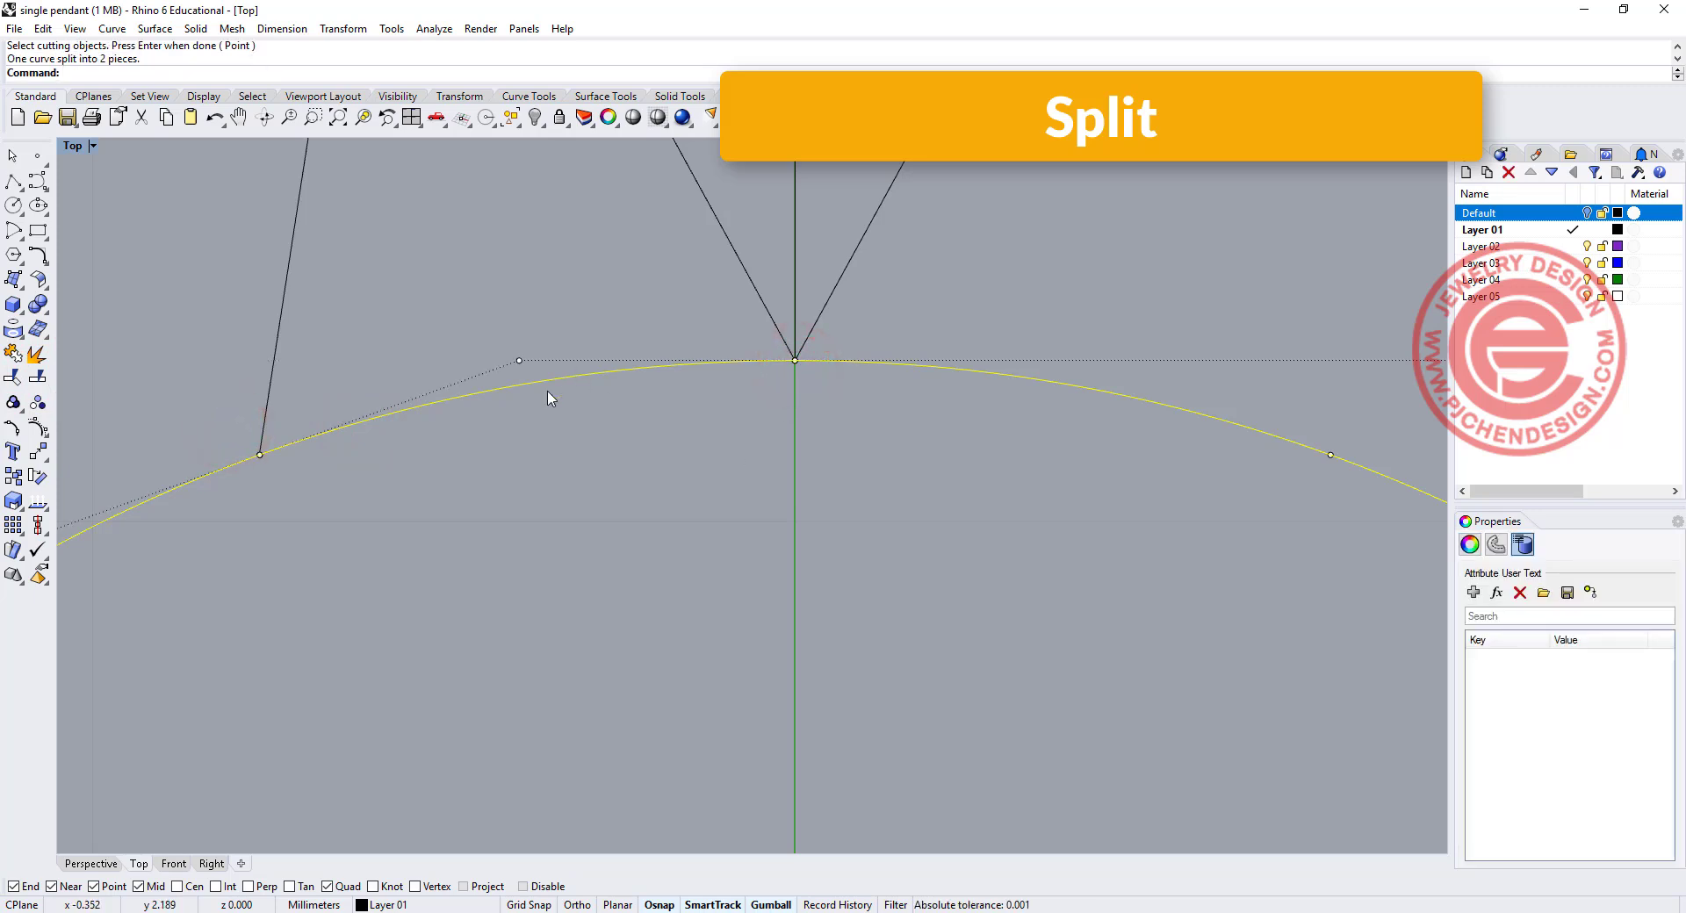
click(546, 384)
scroll(647, 606, down, 3)
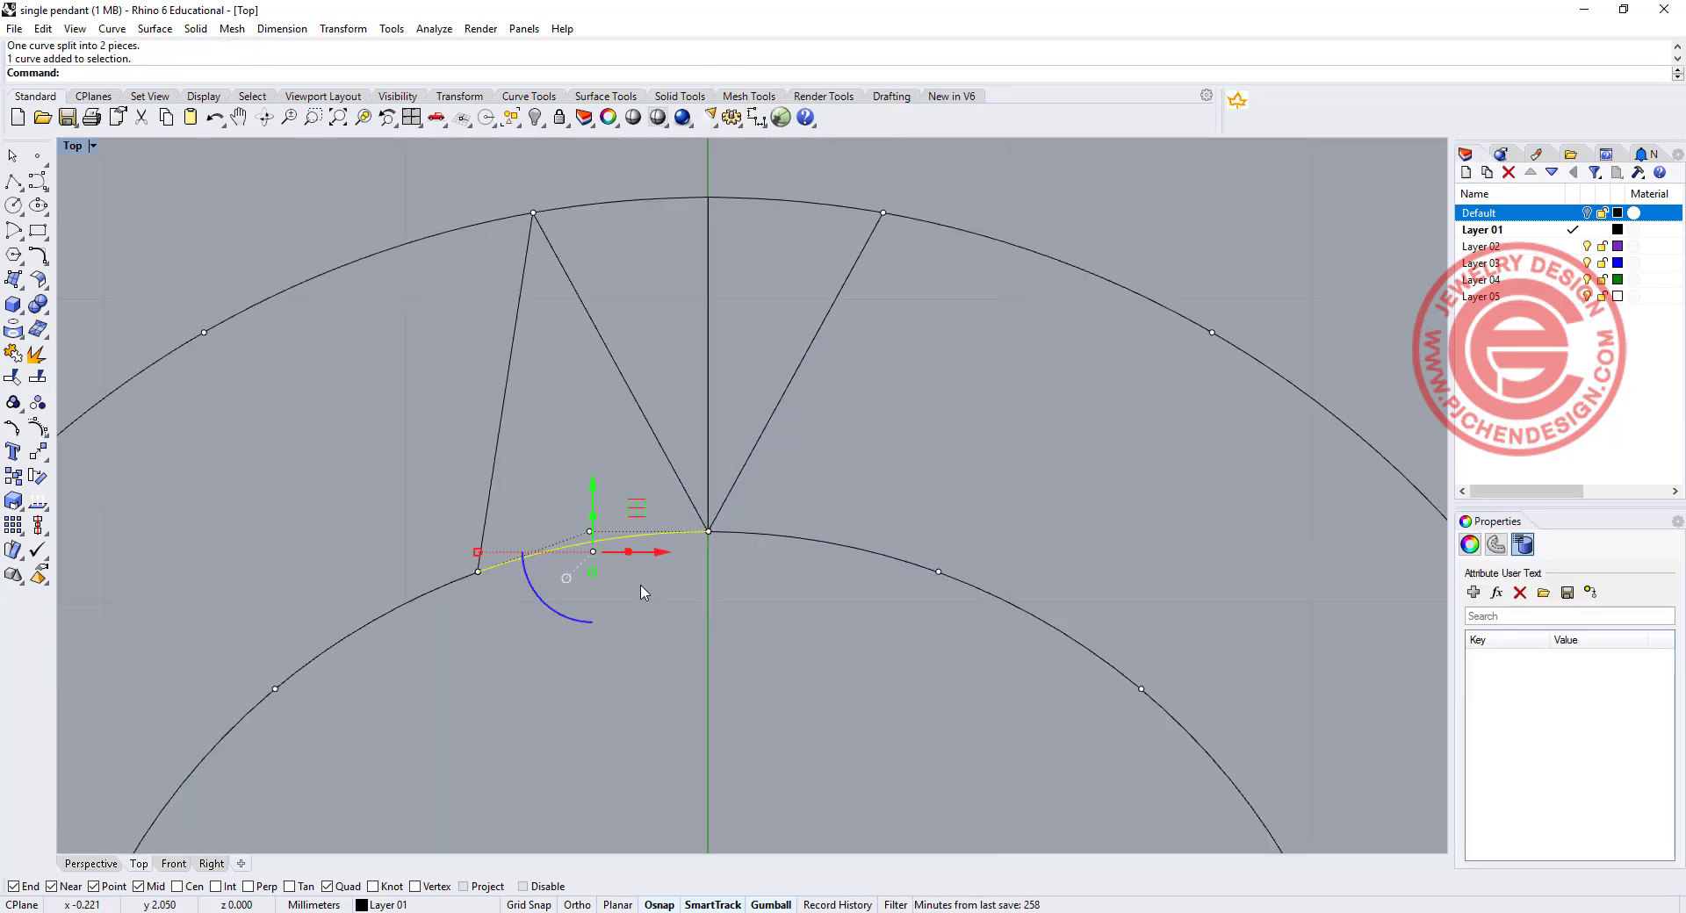
Draw a line from the shared outer zigzag corner to the midpoint of the split inner arc.
click(13, 182)
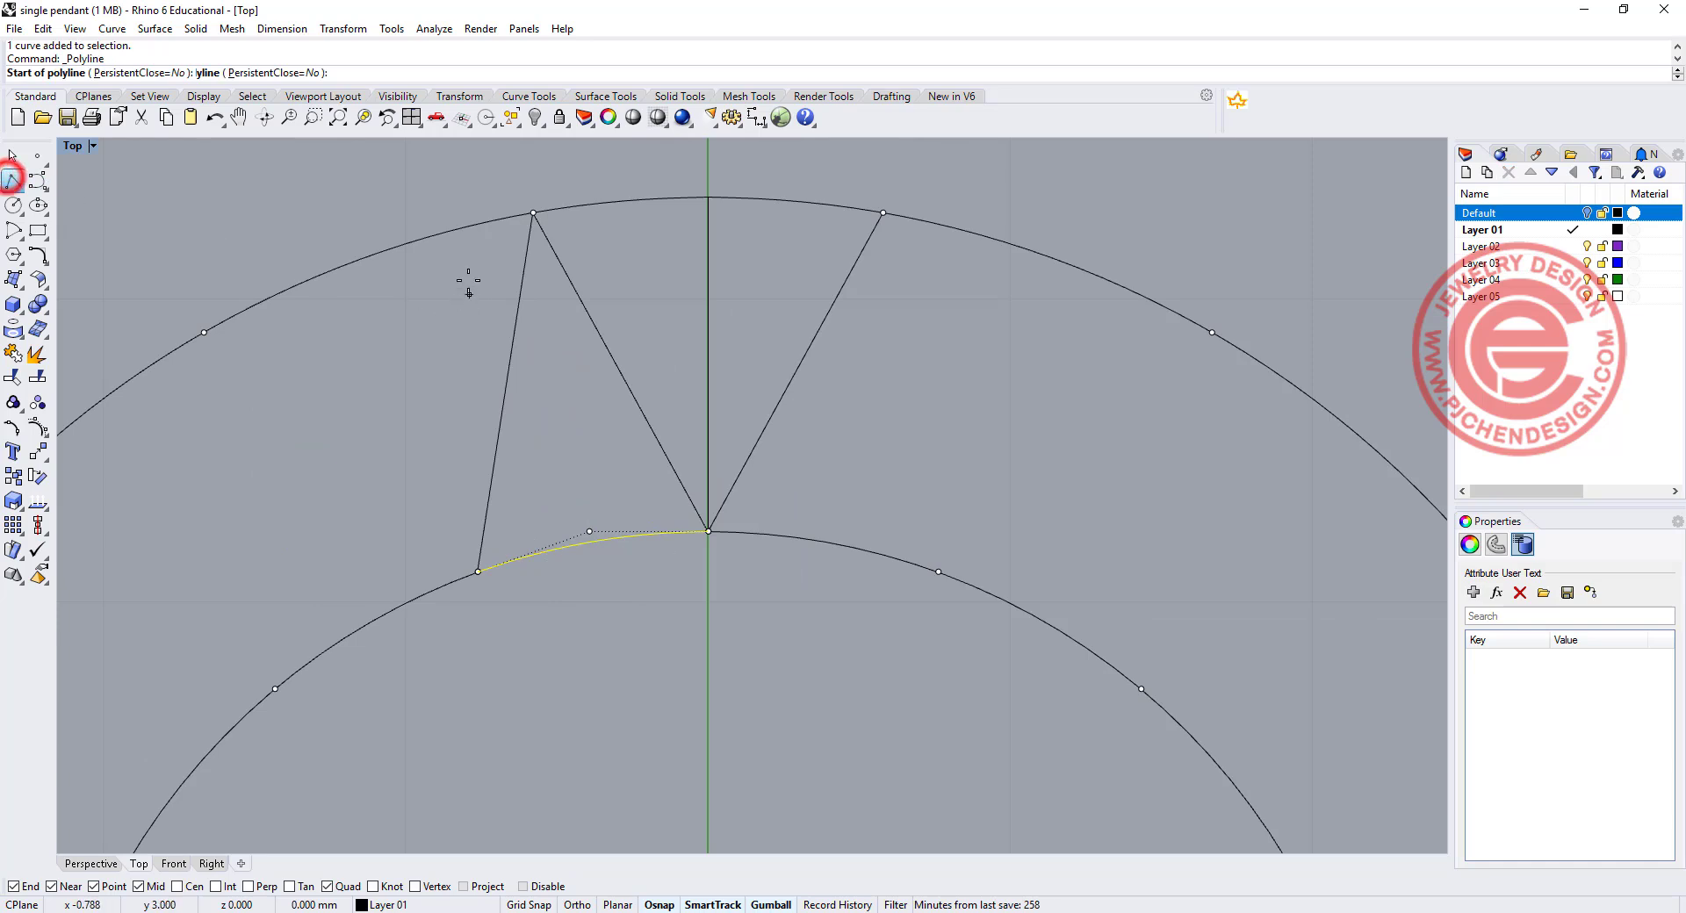
click(533, 215)
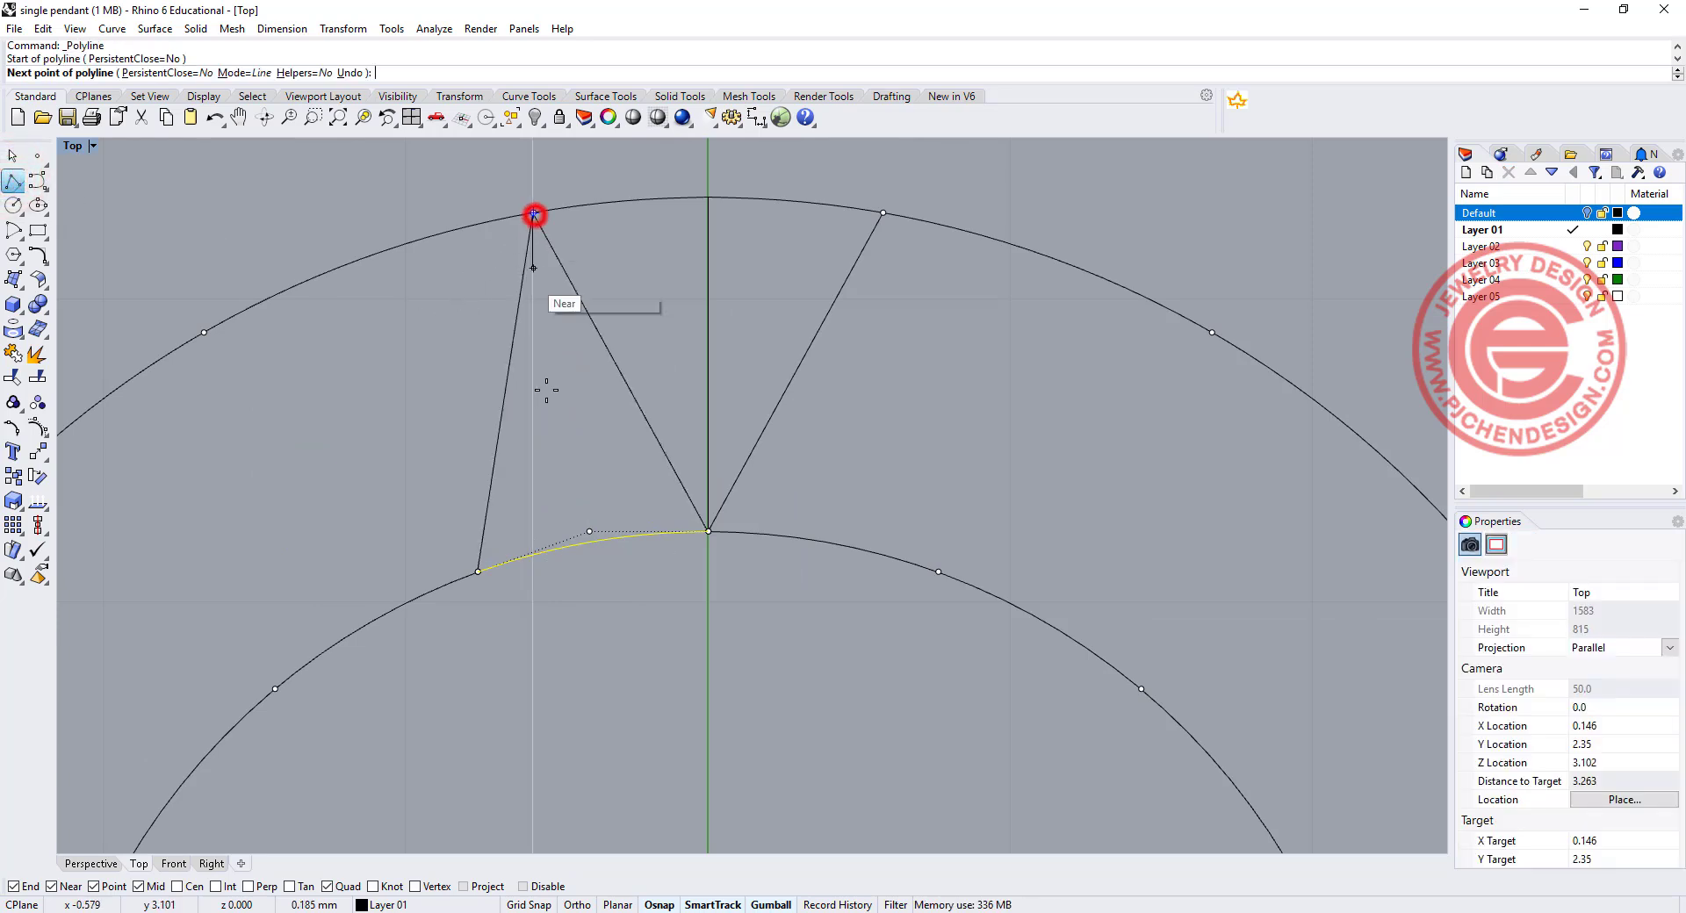
click(590, 542)
right_click(585, 539)
click(580, 481)
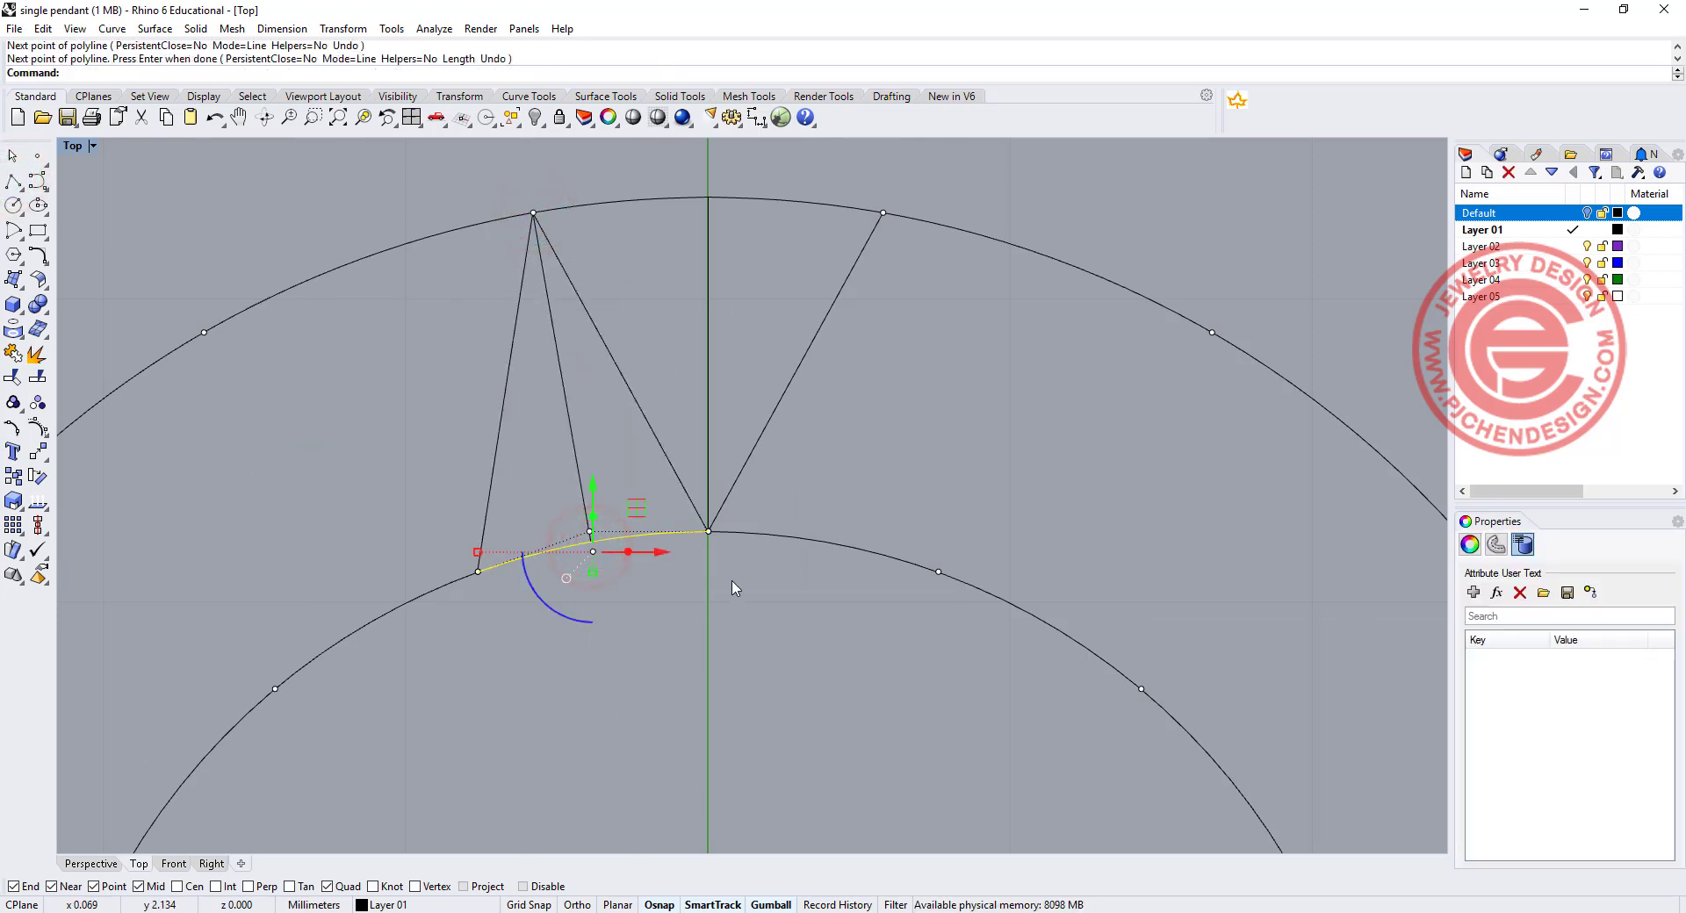
click(726, 602)
click(583, 498)
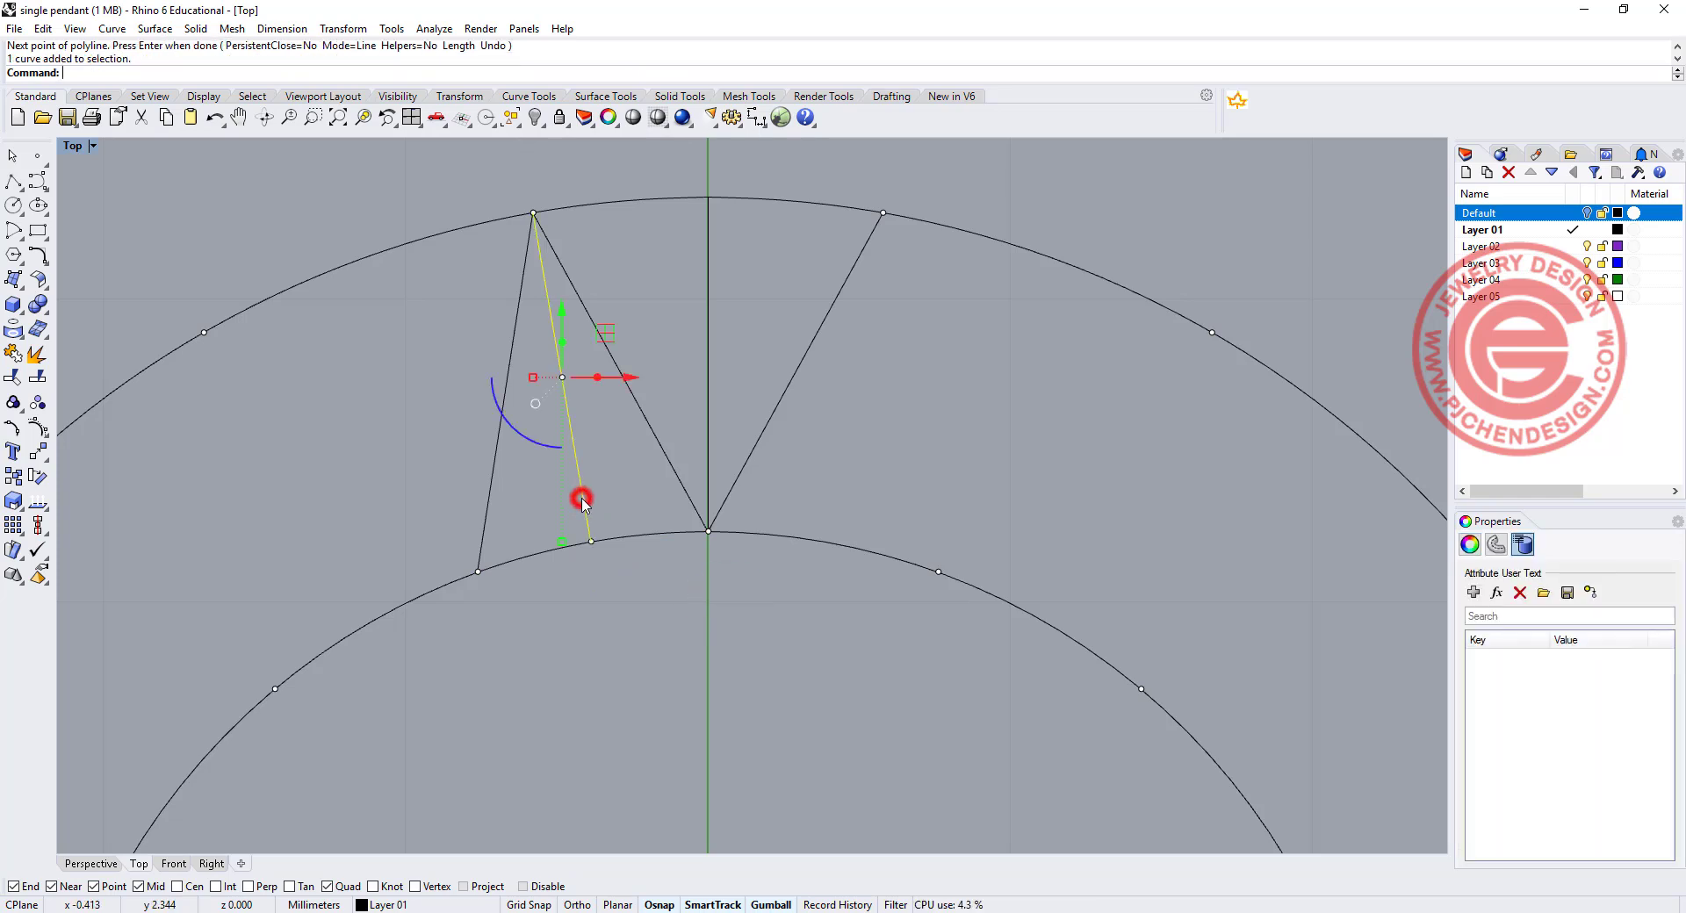
Return to the four-view layout and turn on the control points of the two centre lines.
double_click(72, 147)
scroll(1221, 371, up, 10)
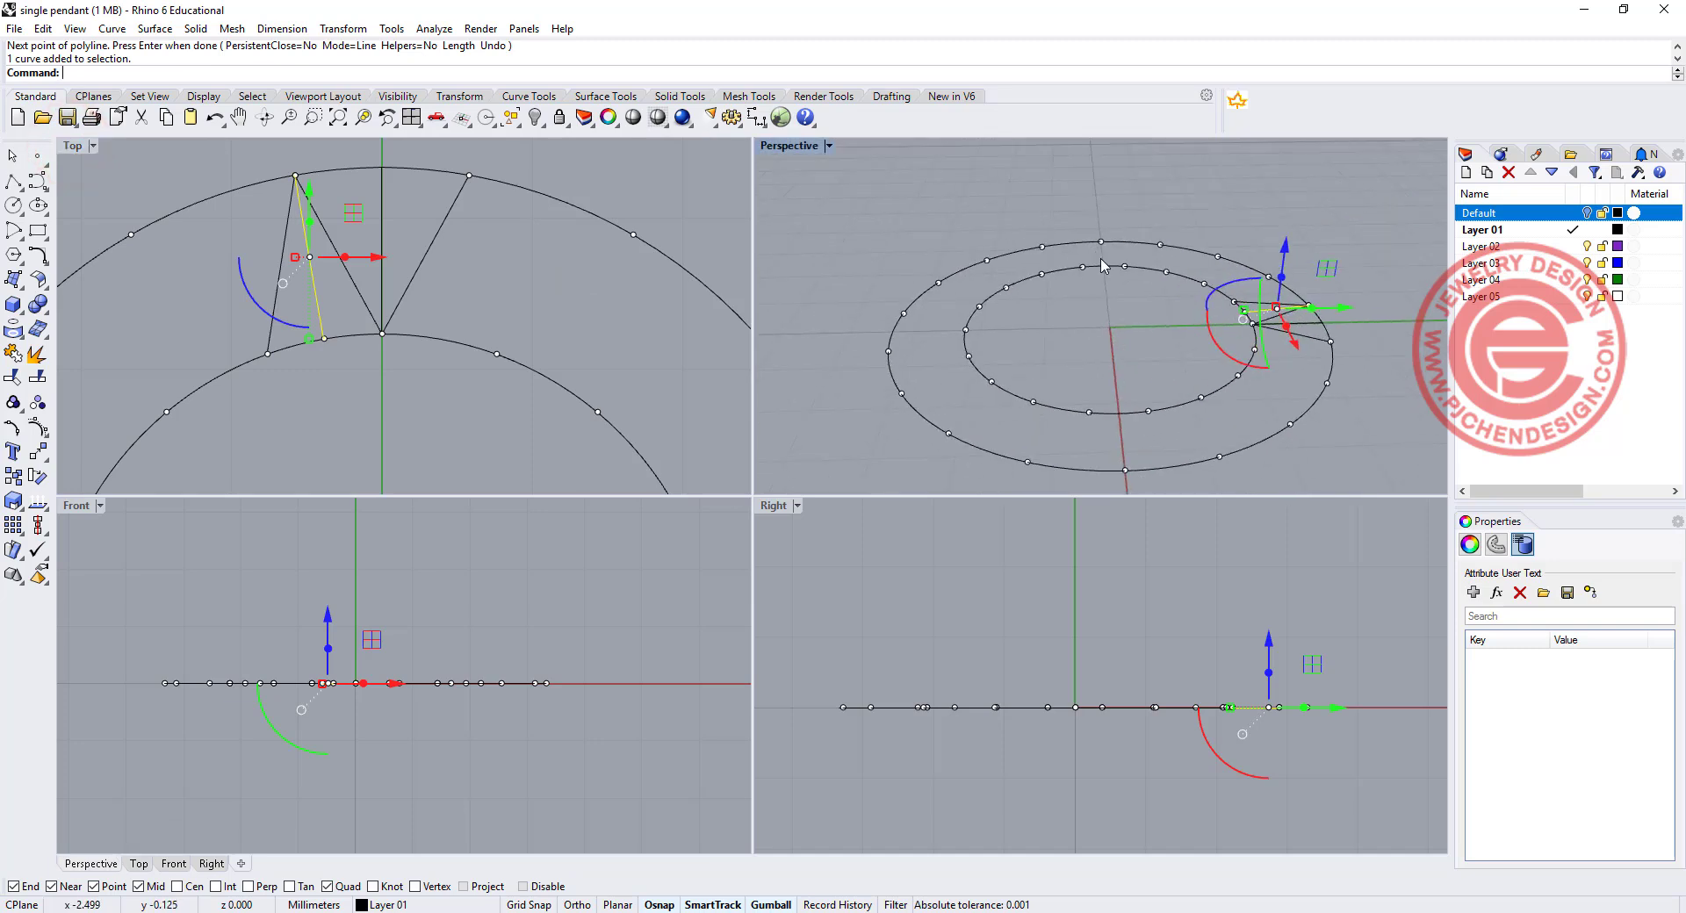
click(1352, 331)
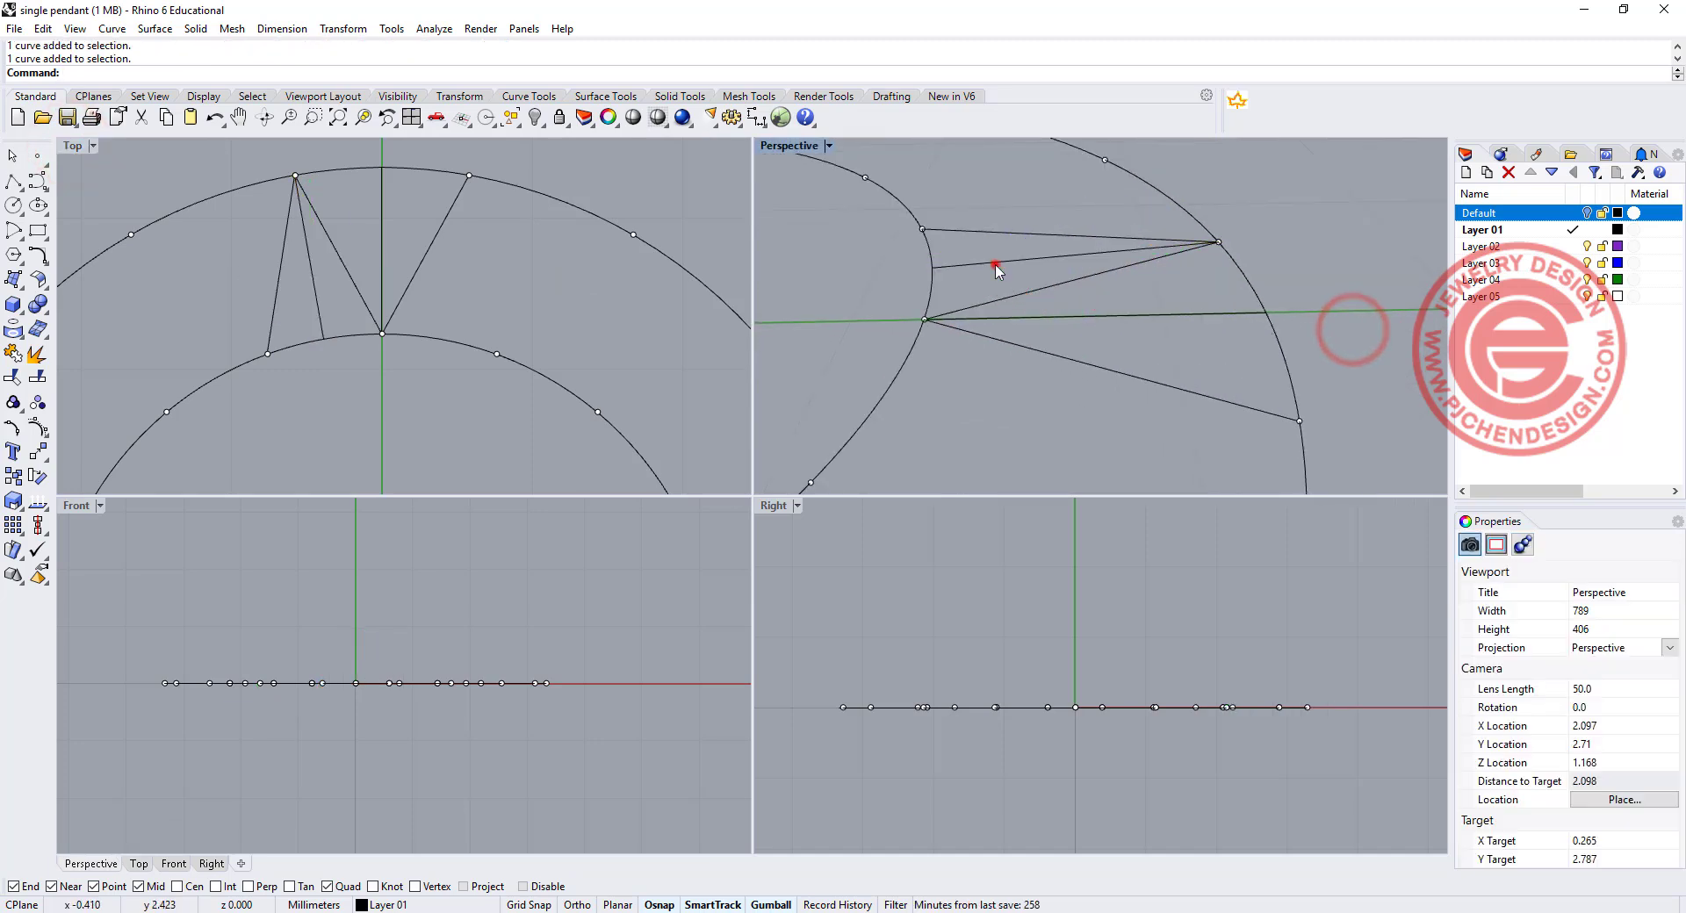
click(998, 262)
shift+click(1117, 315)
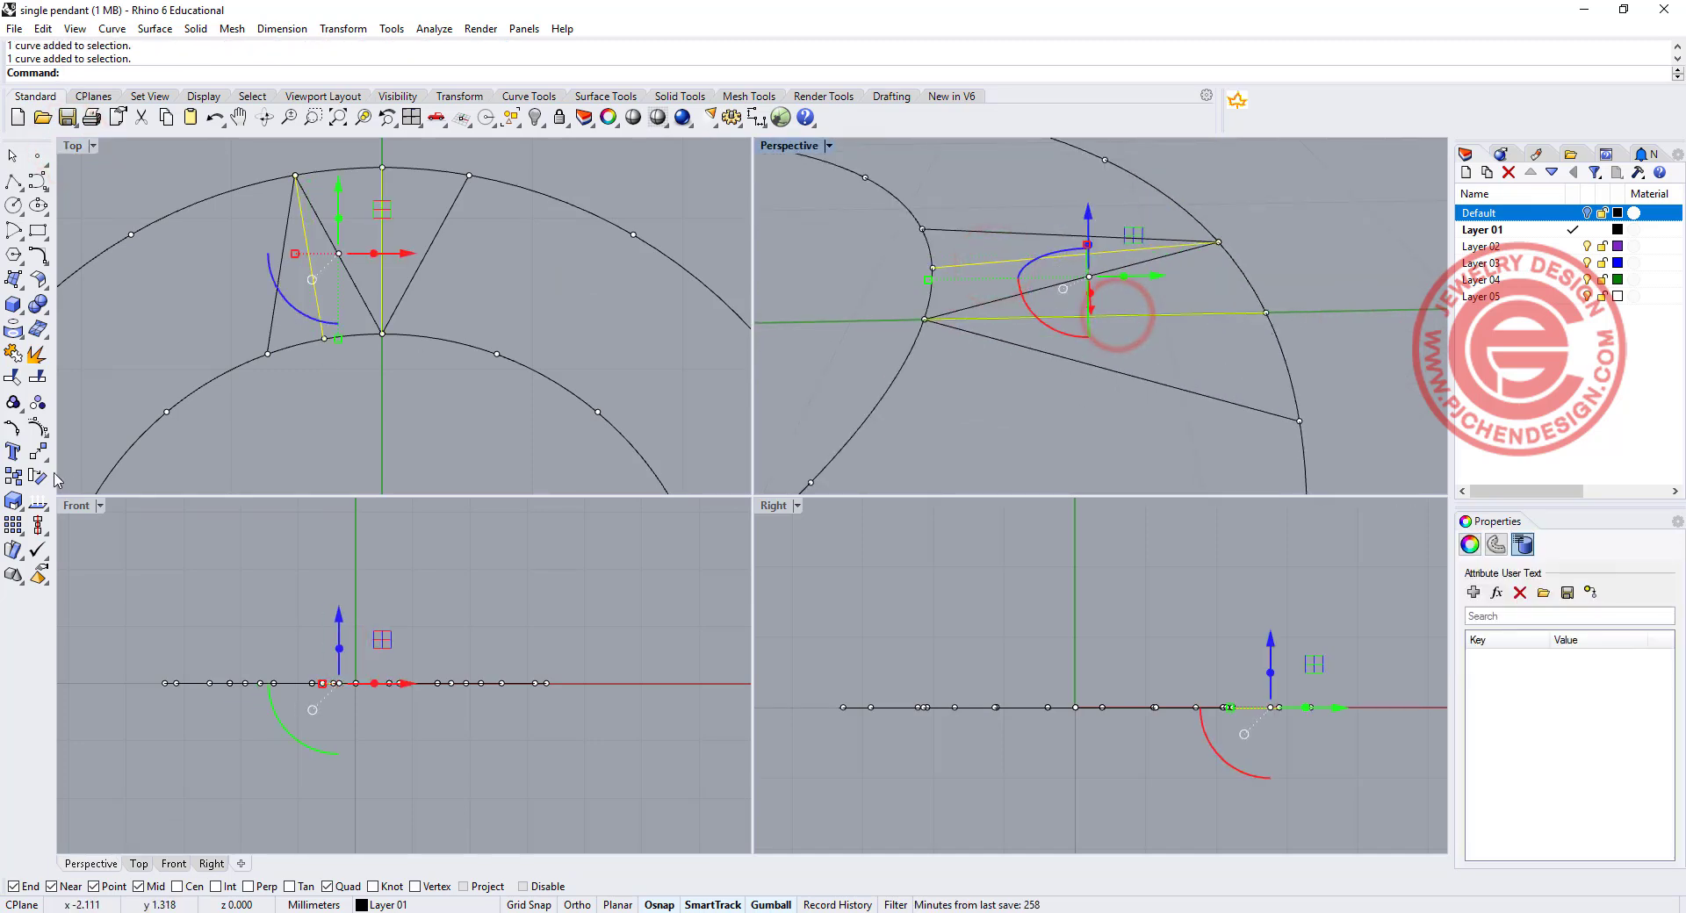
click(36, 428)
Raise the arc-midpoint end of the slanted centre line and the outer end of the on-axis line by 0.4 mm vertically.
drag(906, 258, 959, 283)
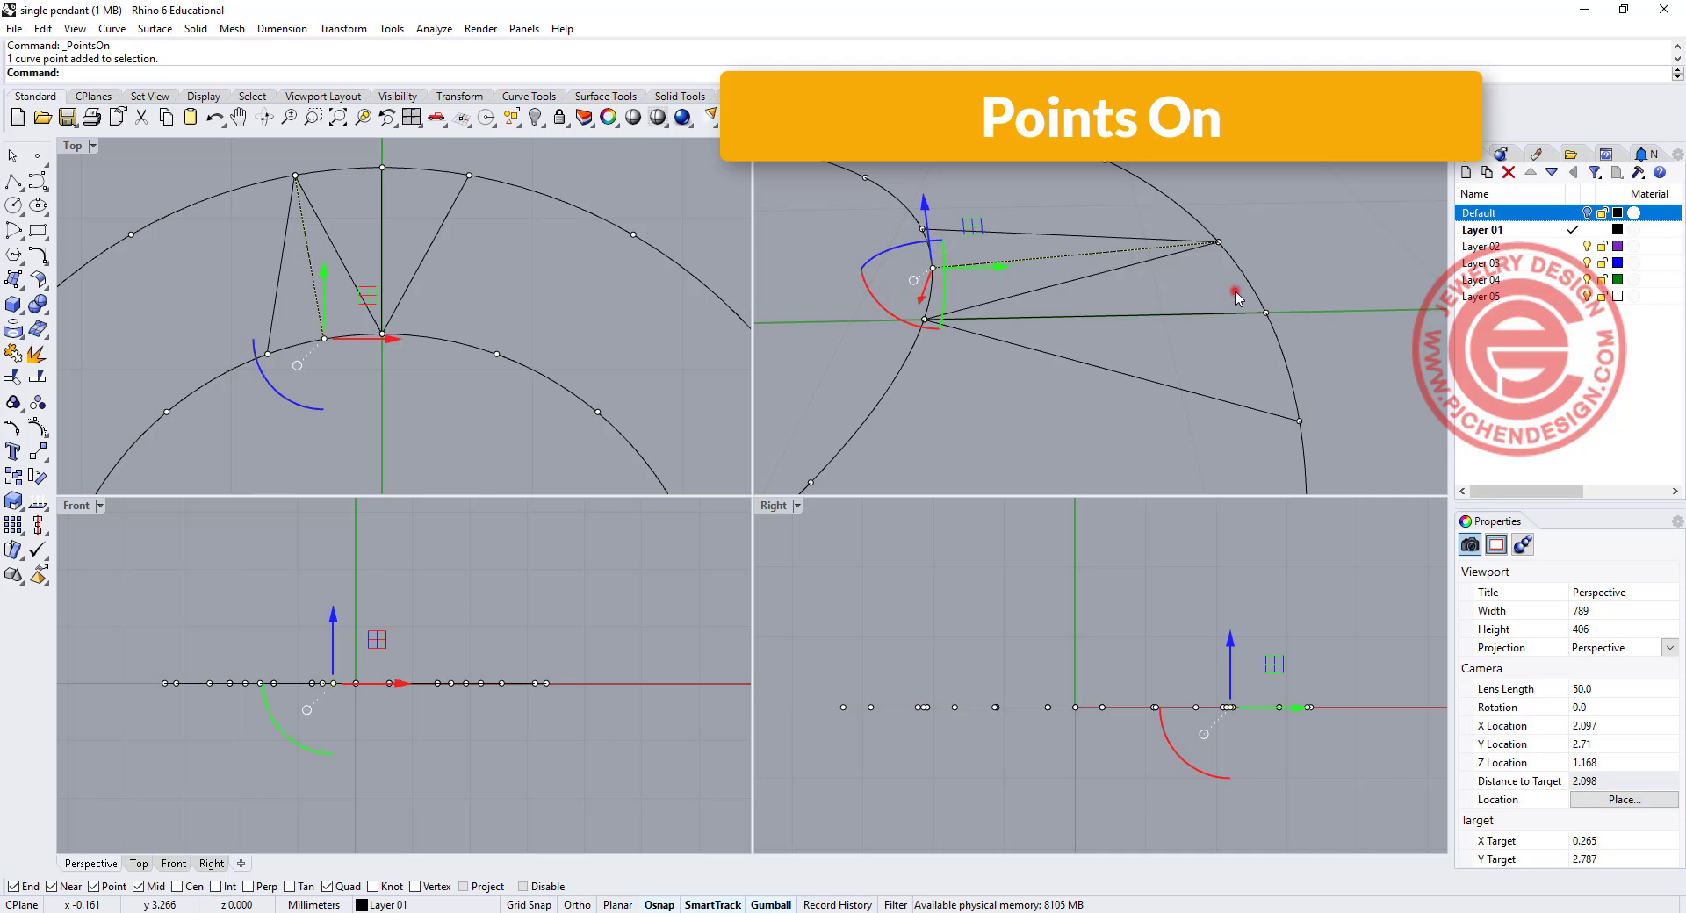
drag(1234, 292, 1300, 331)
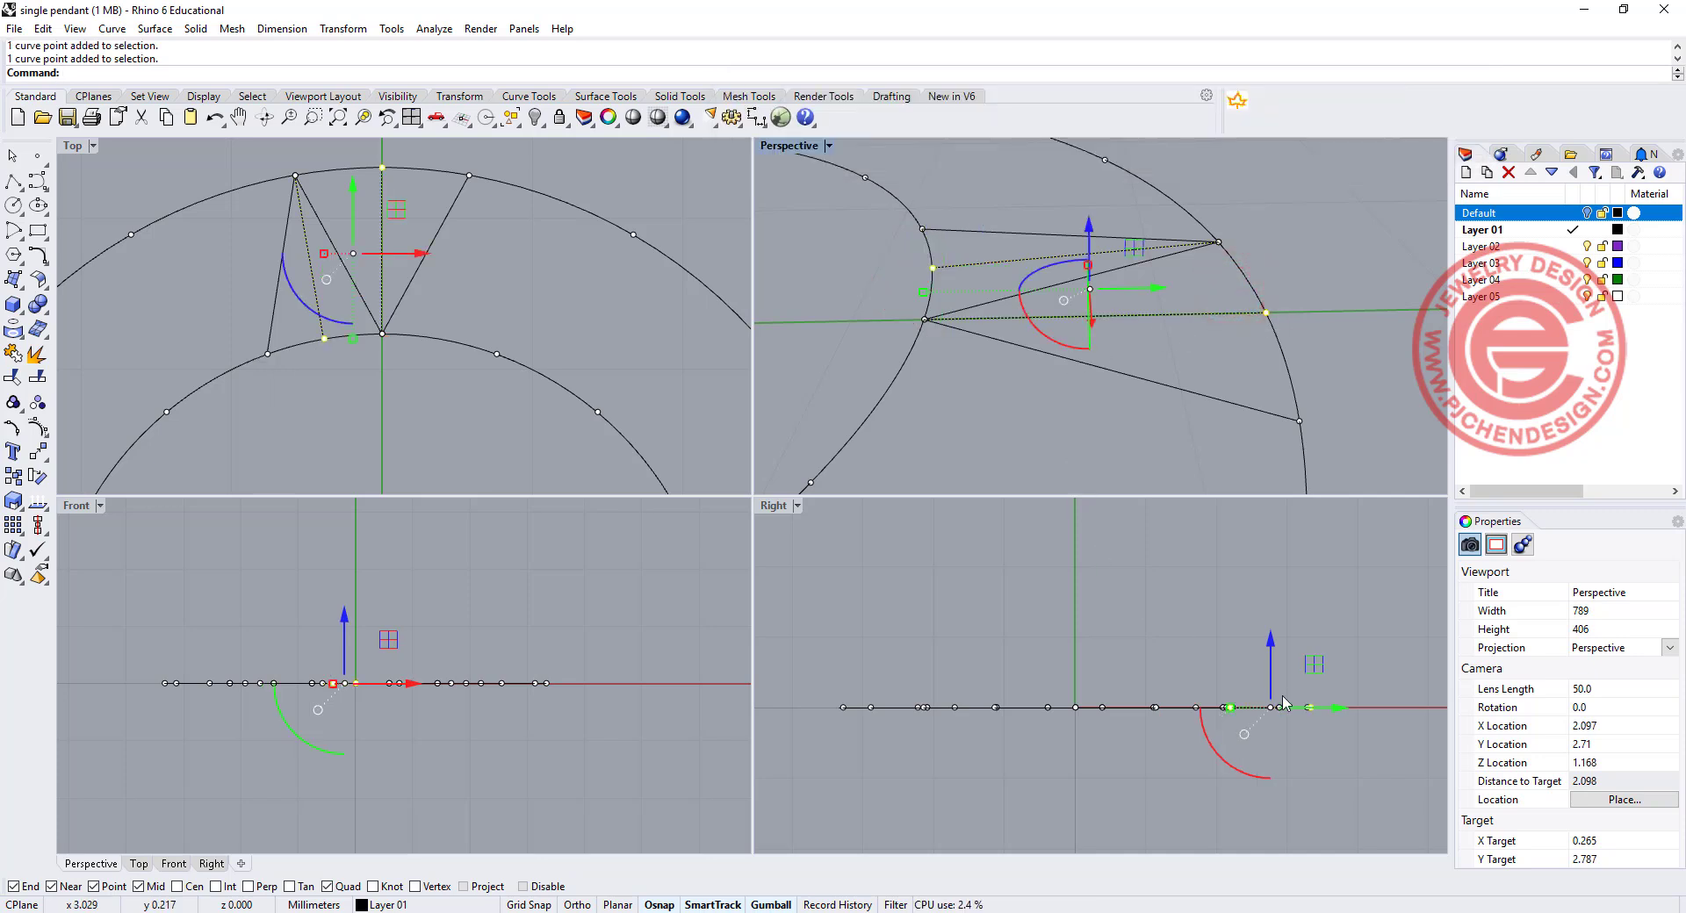
right_drag(1278, 704, 1042, 639)
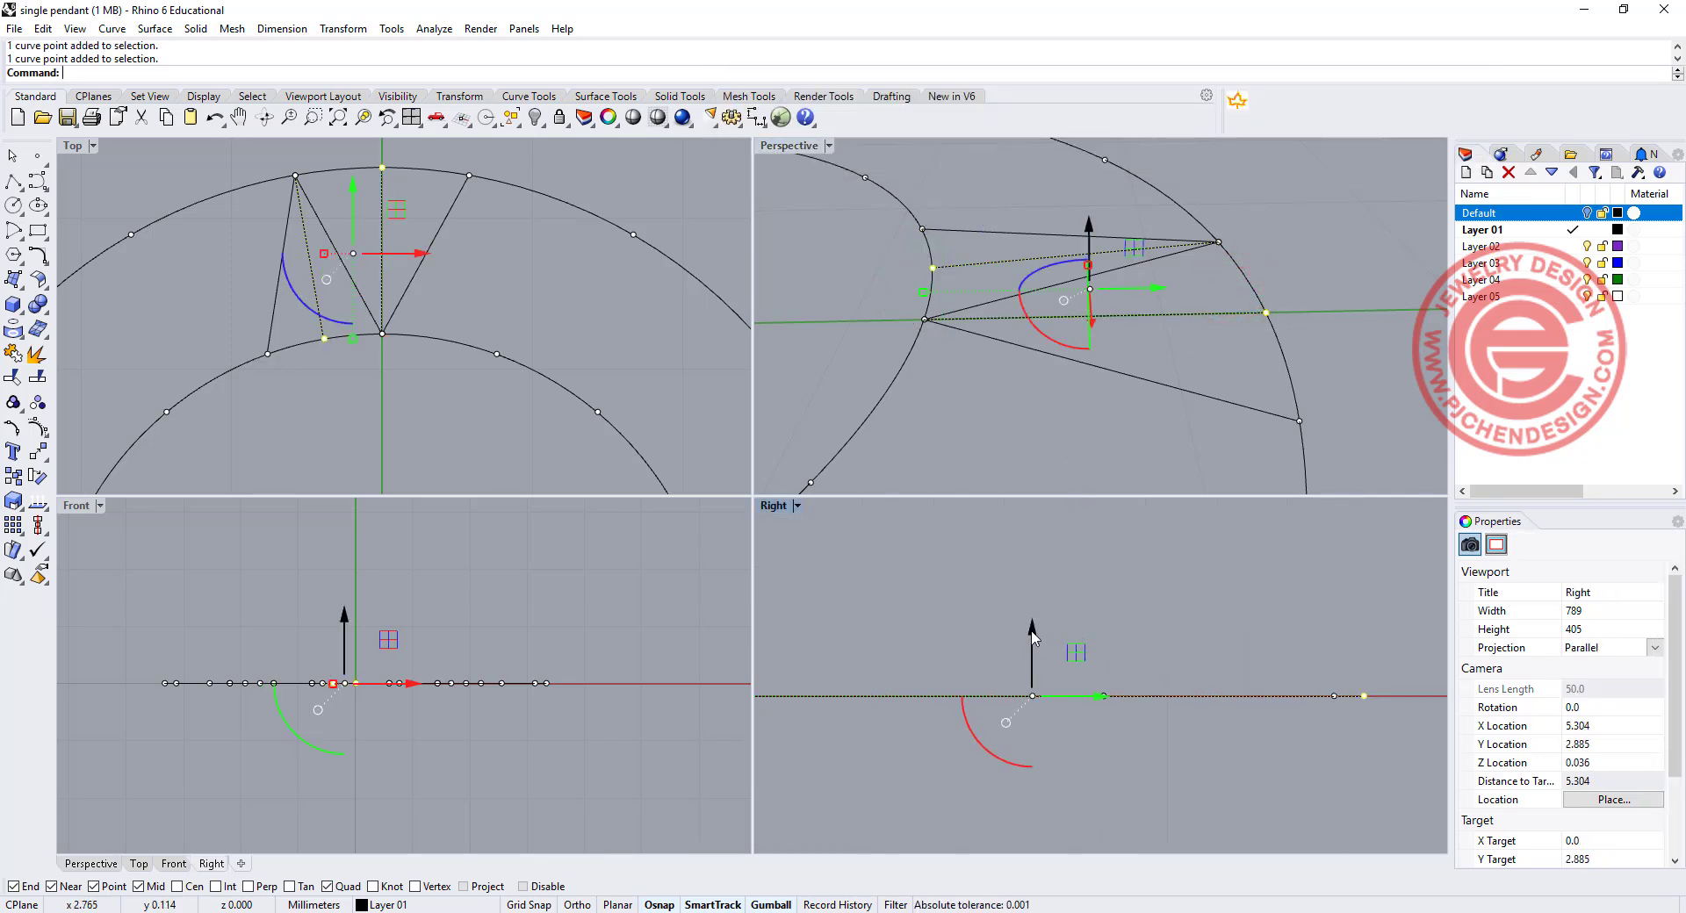
click(1032, 632)
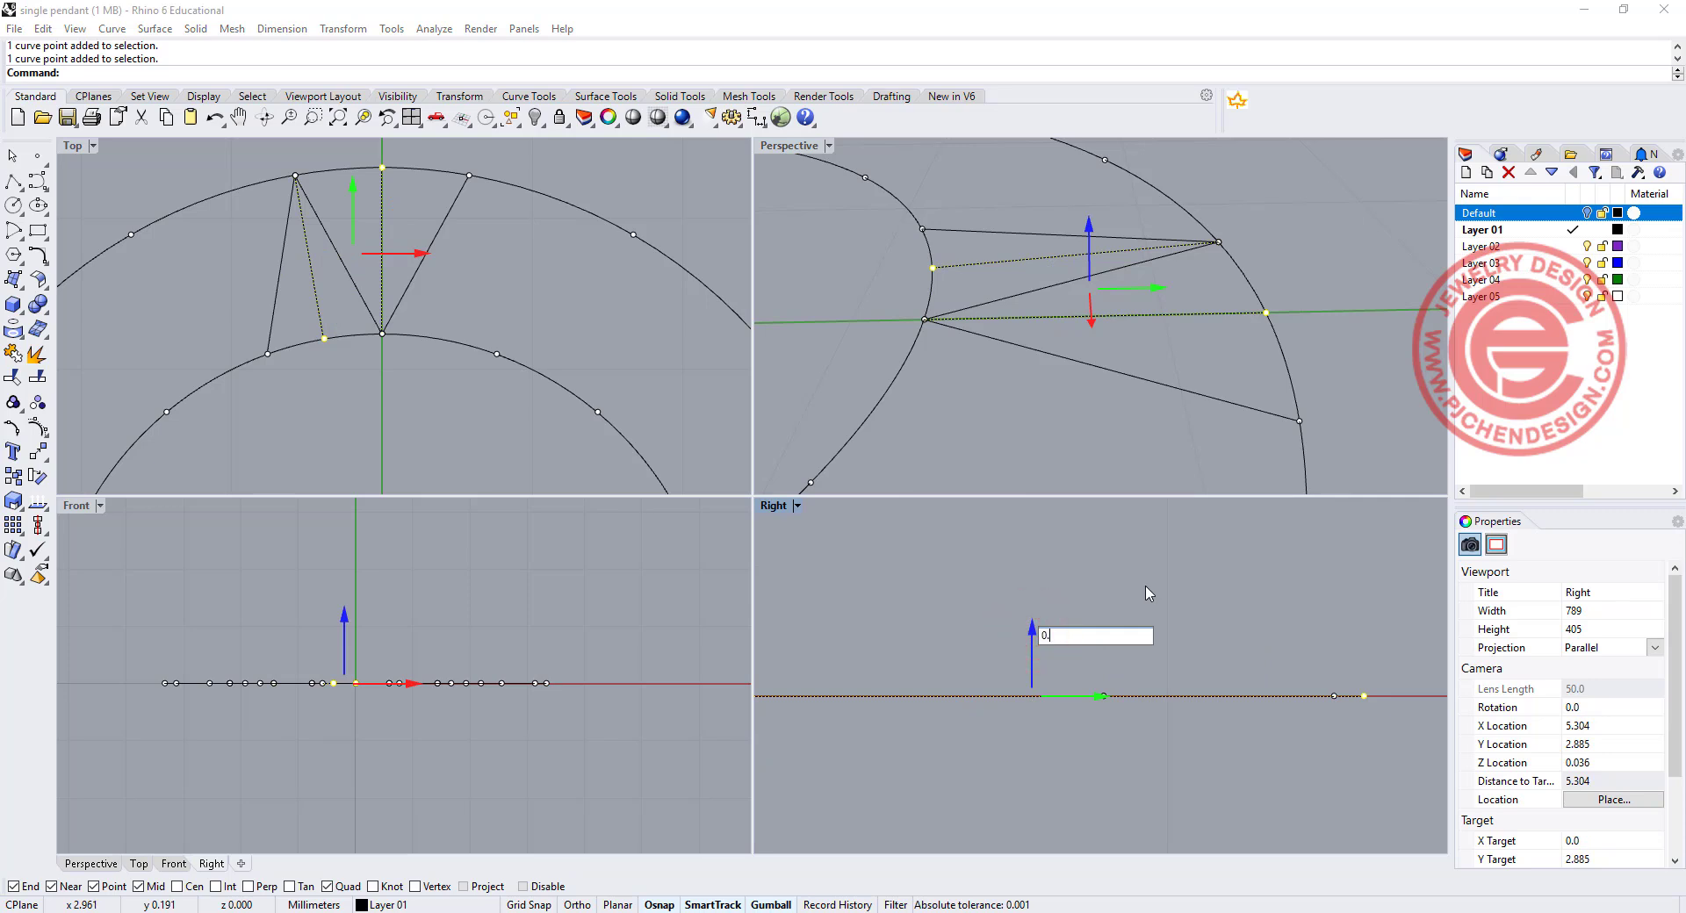
text(0.4)
key(Return)
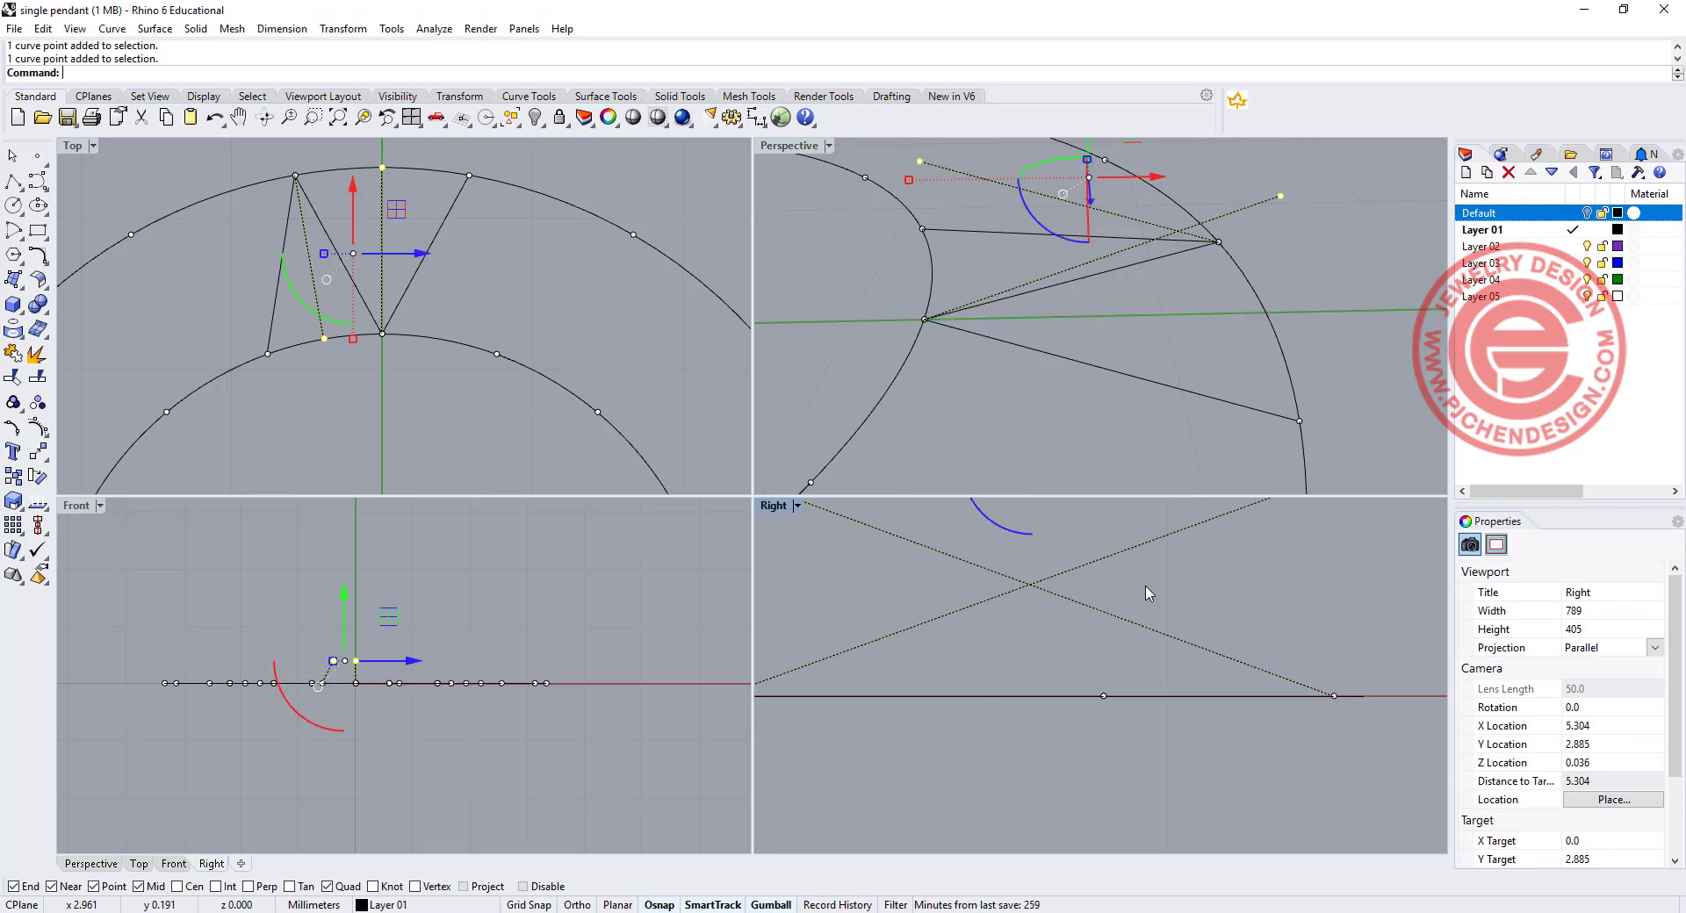
Draw a polyline in the Perspective view from one outer zigzag corner over the raised outer end to the other outer corner.
click(1370, 338)
scroll(1243, 300, down, 6)
right_drag(1244, 300, 1062, 327)
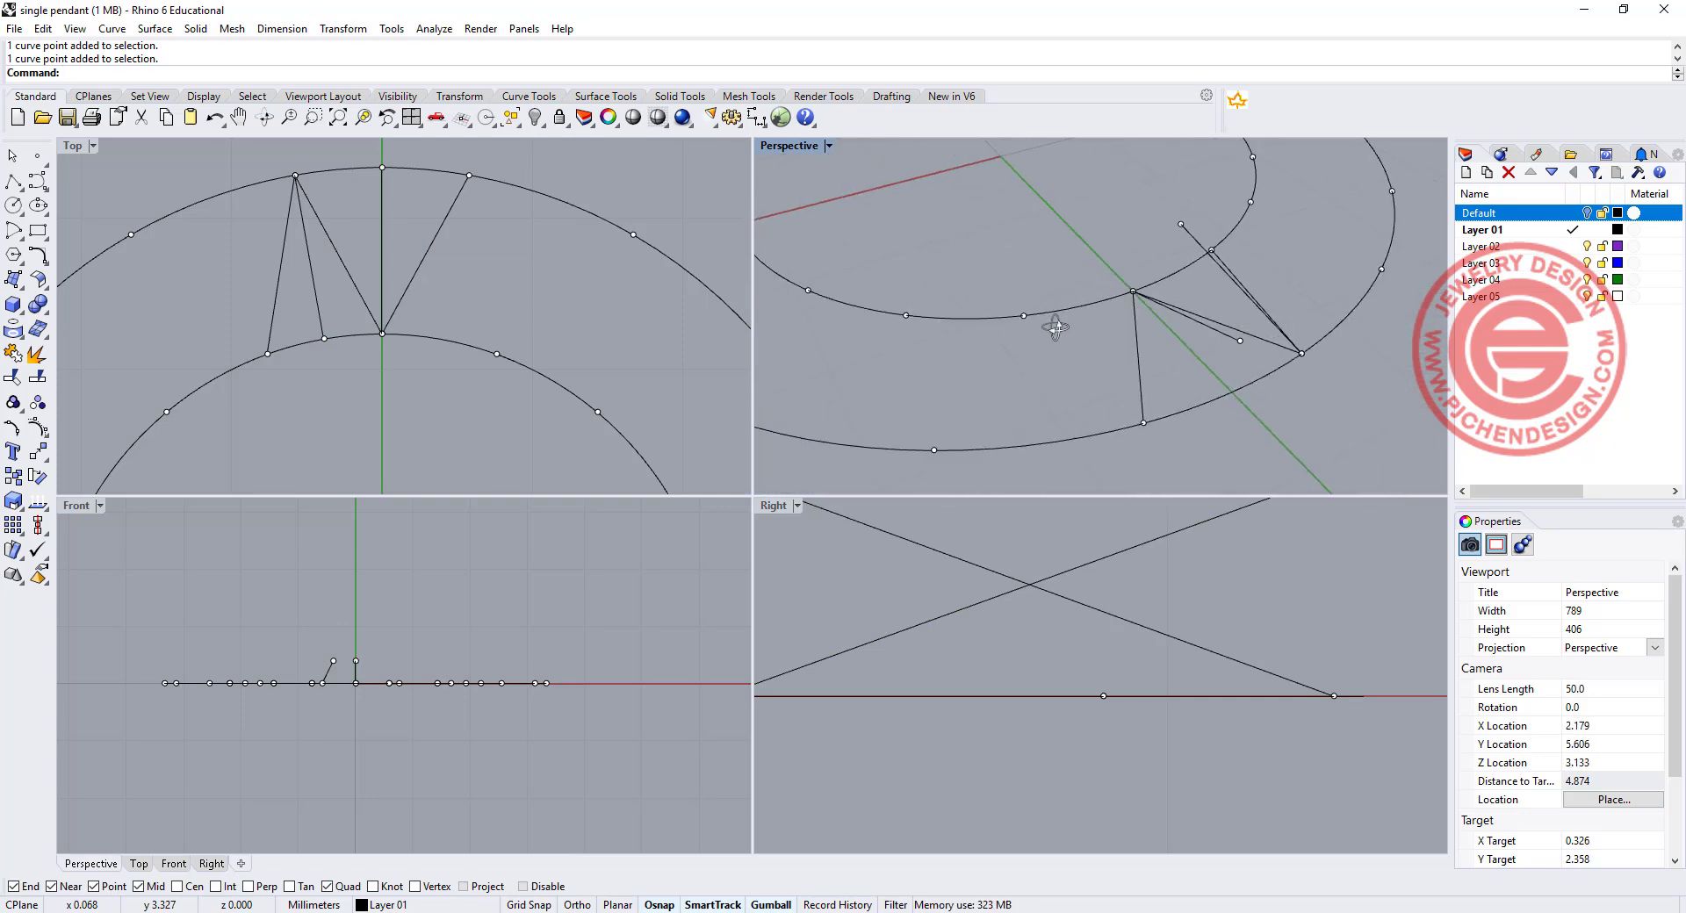
click(14, 182)
click(1143, 422)
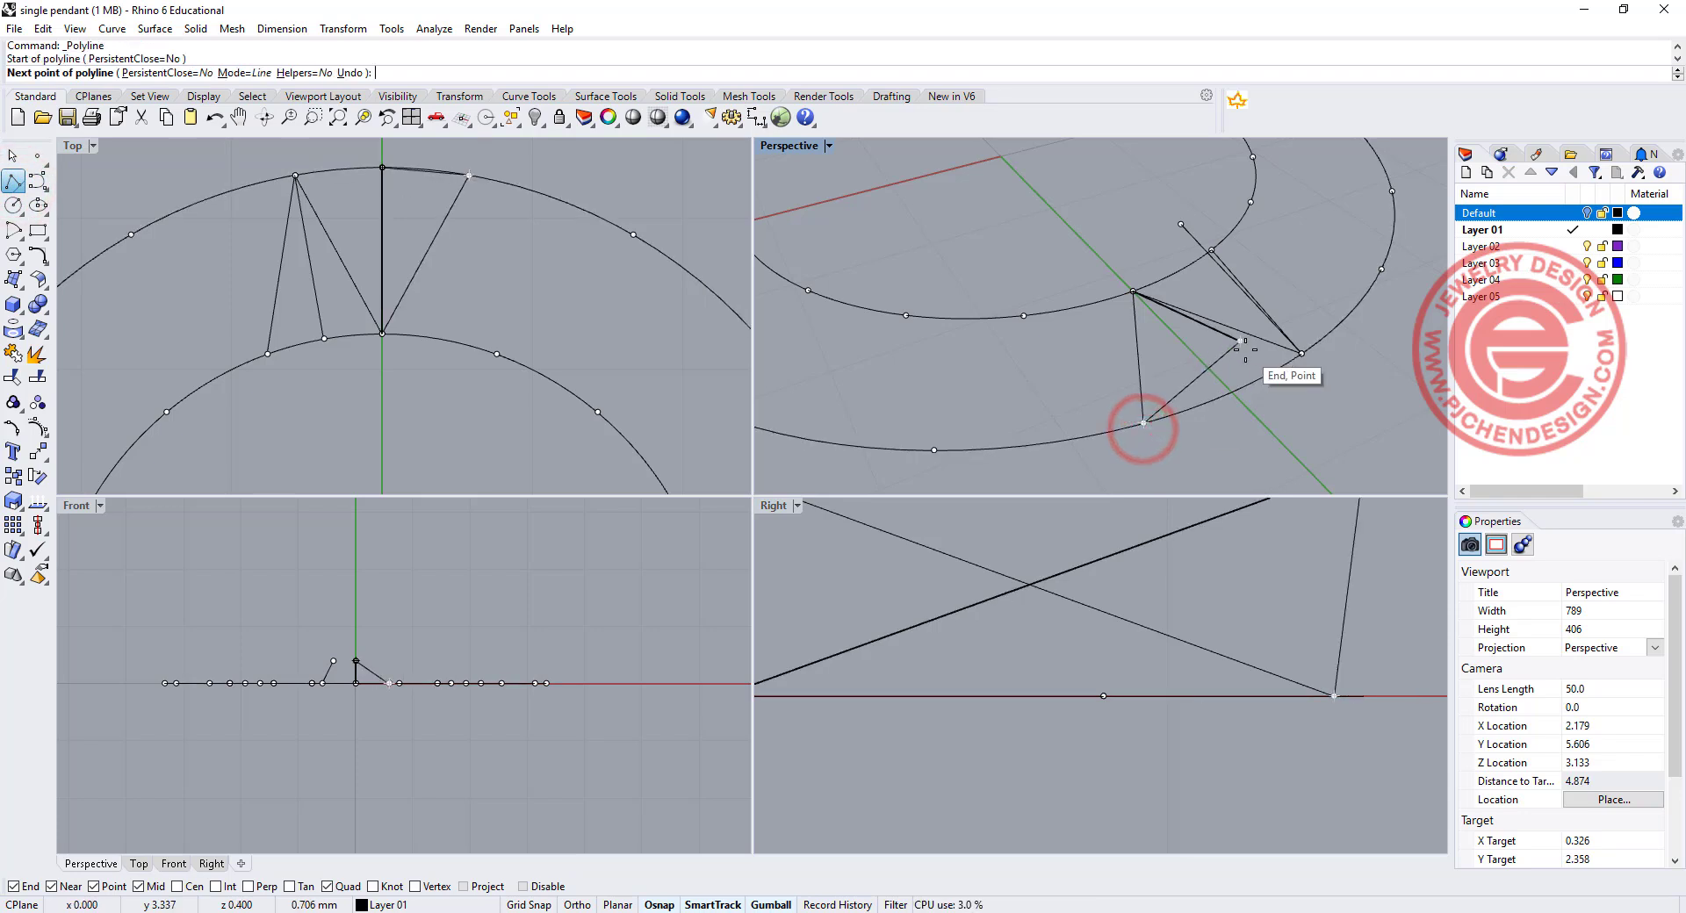
click(1241, 344)
click(1307, 355)
right_click(1161, 366)
Draw a polyline from the off-axis inner zigzag corner over the raised inner end to the on-axis inner corner.
right_drag(1162, 367, 1425, 385)
scroll(977, 273, up, 4)
right_click(959, 276)
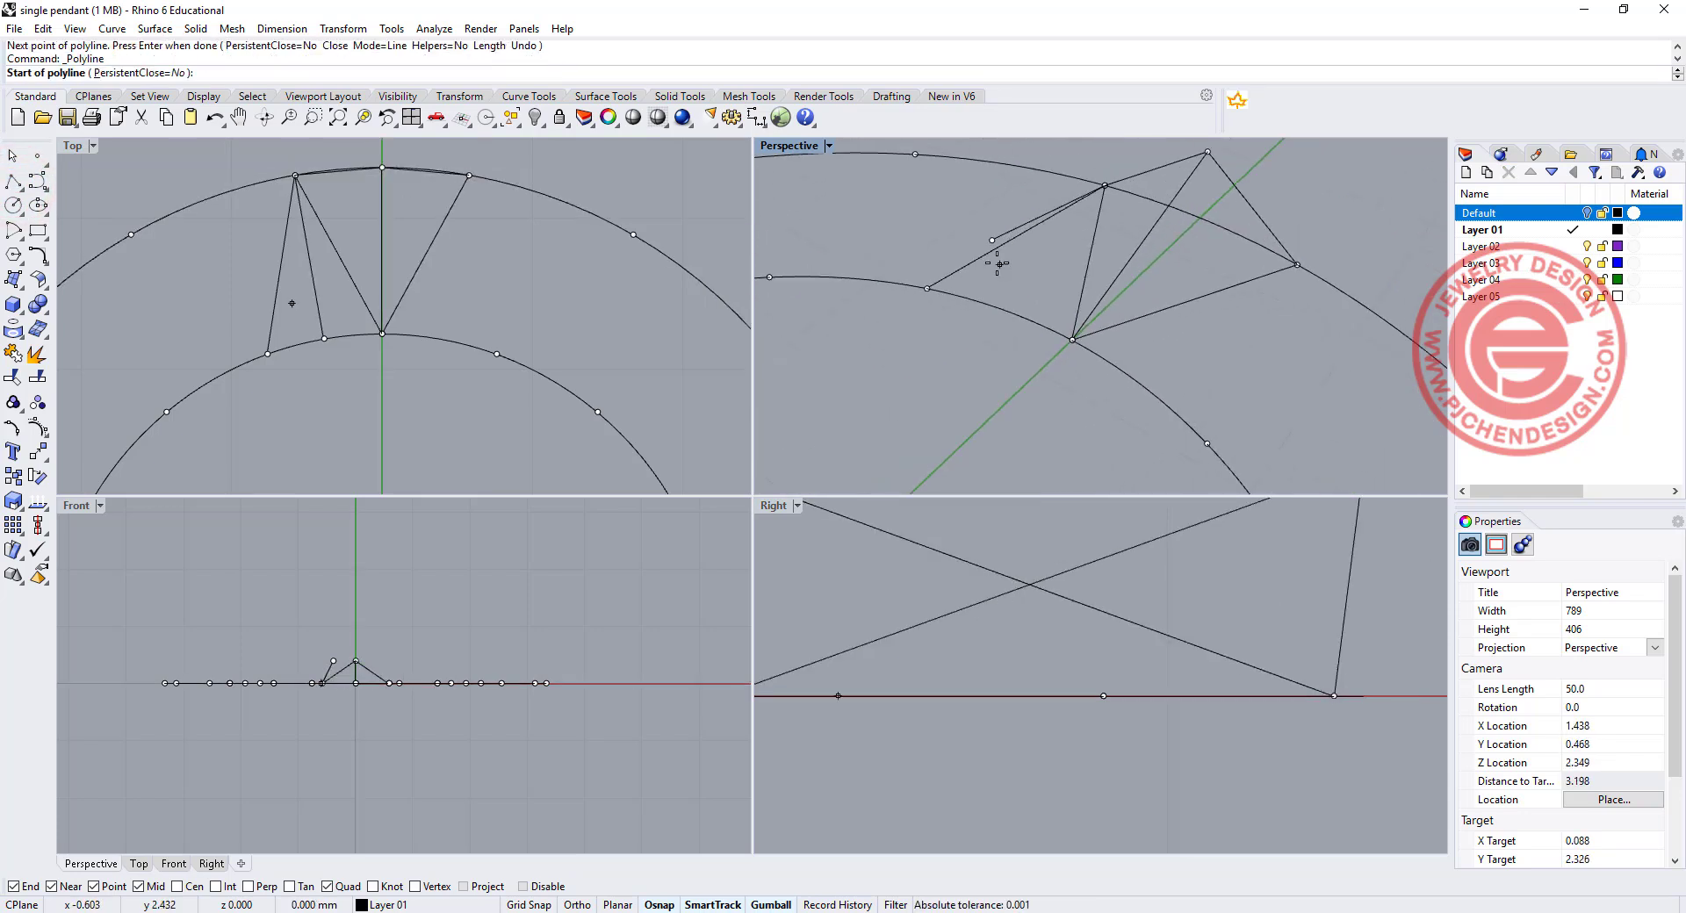
click(932, 286)
click(992, 240)
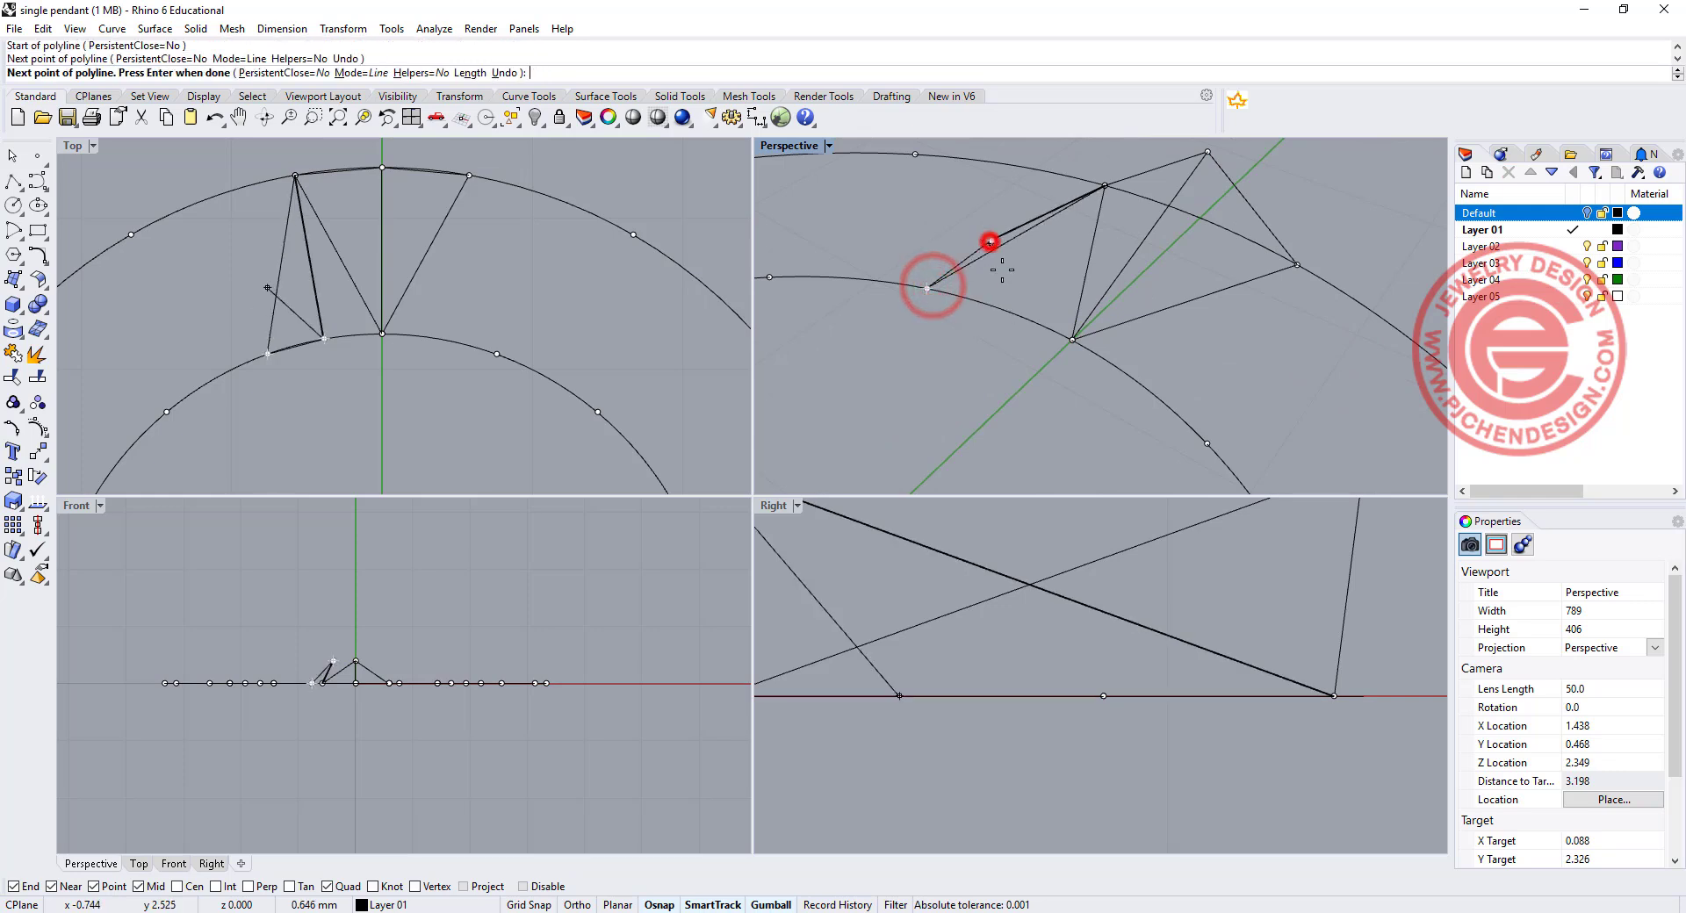
click(1072, 339)
right_click(966, 349)
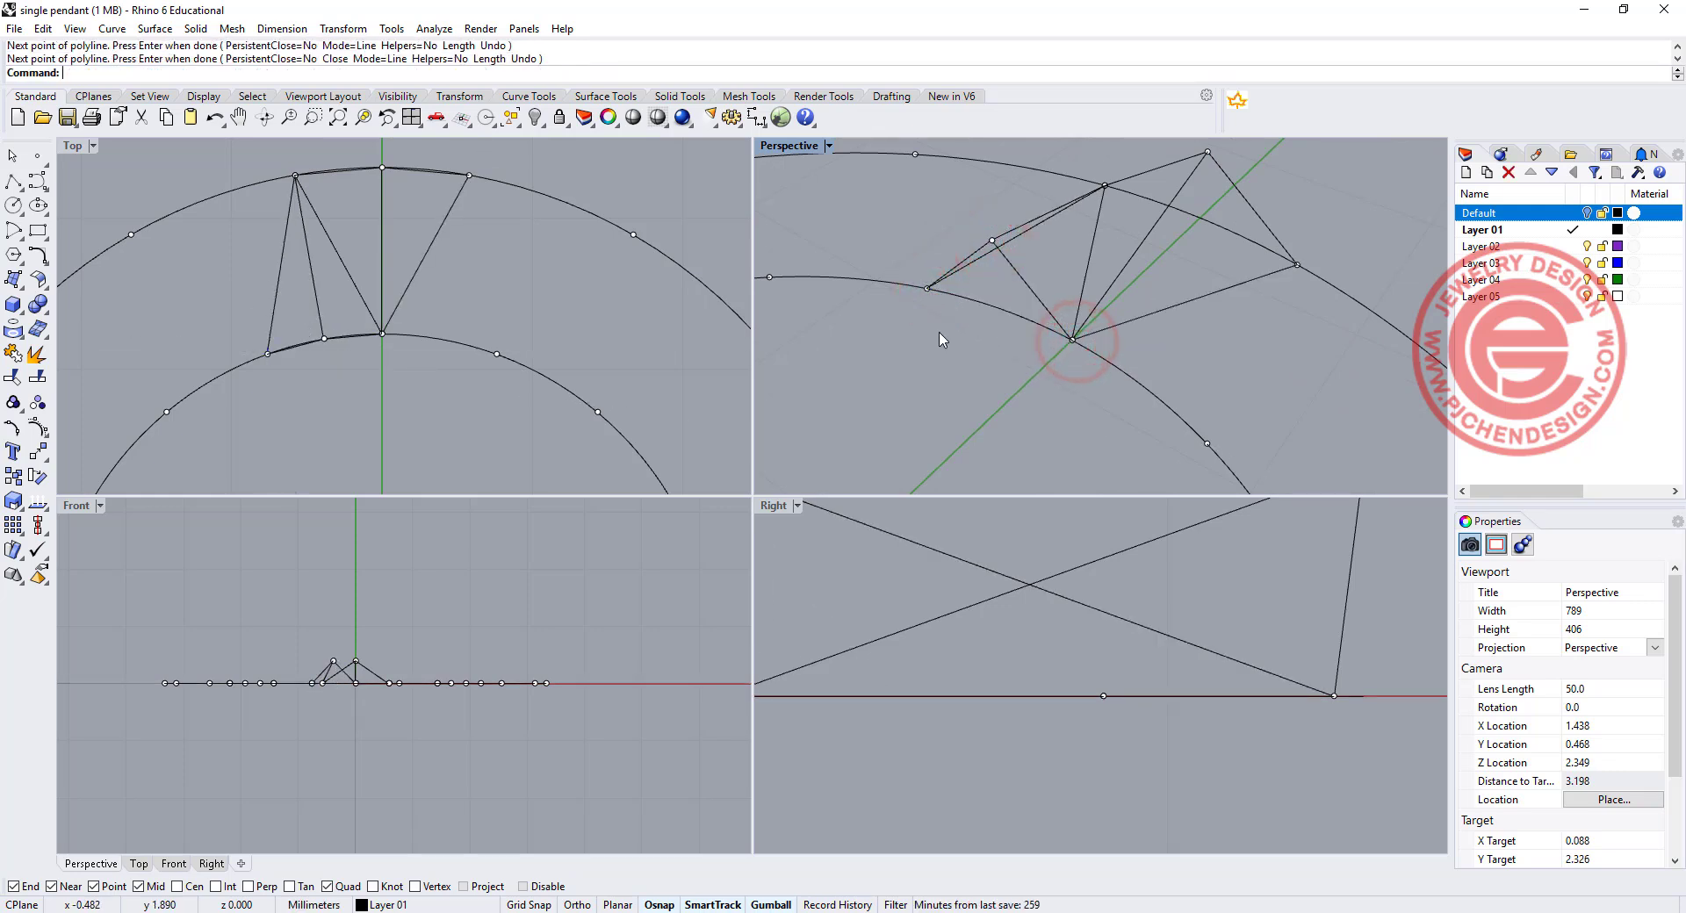
Draw straight base lines between the two inner zigzag corners and between the two outer zigzag corners.
right_click(941, 338)
click(928, 297)
click(1072, 339)
right_click(1174, 356)
right_drag(1175, 356, 1035, 386)
scroll(1034, 386, up, 3)
right_click(1035, 386)
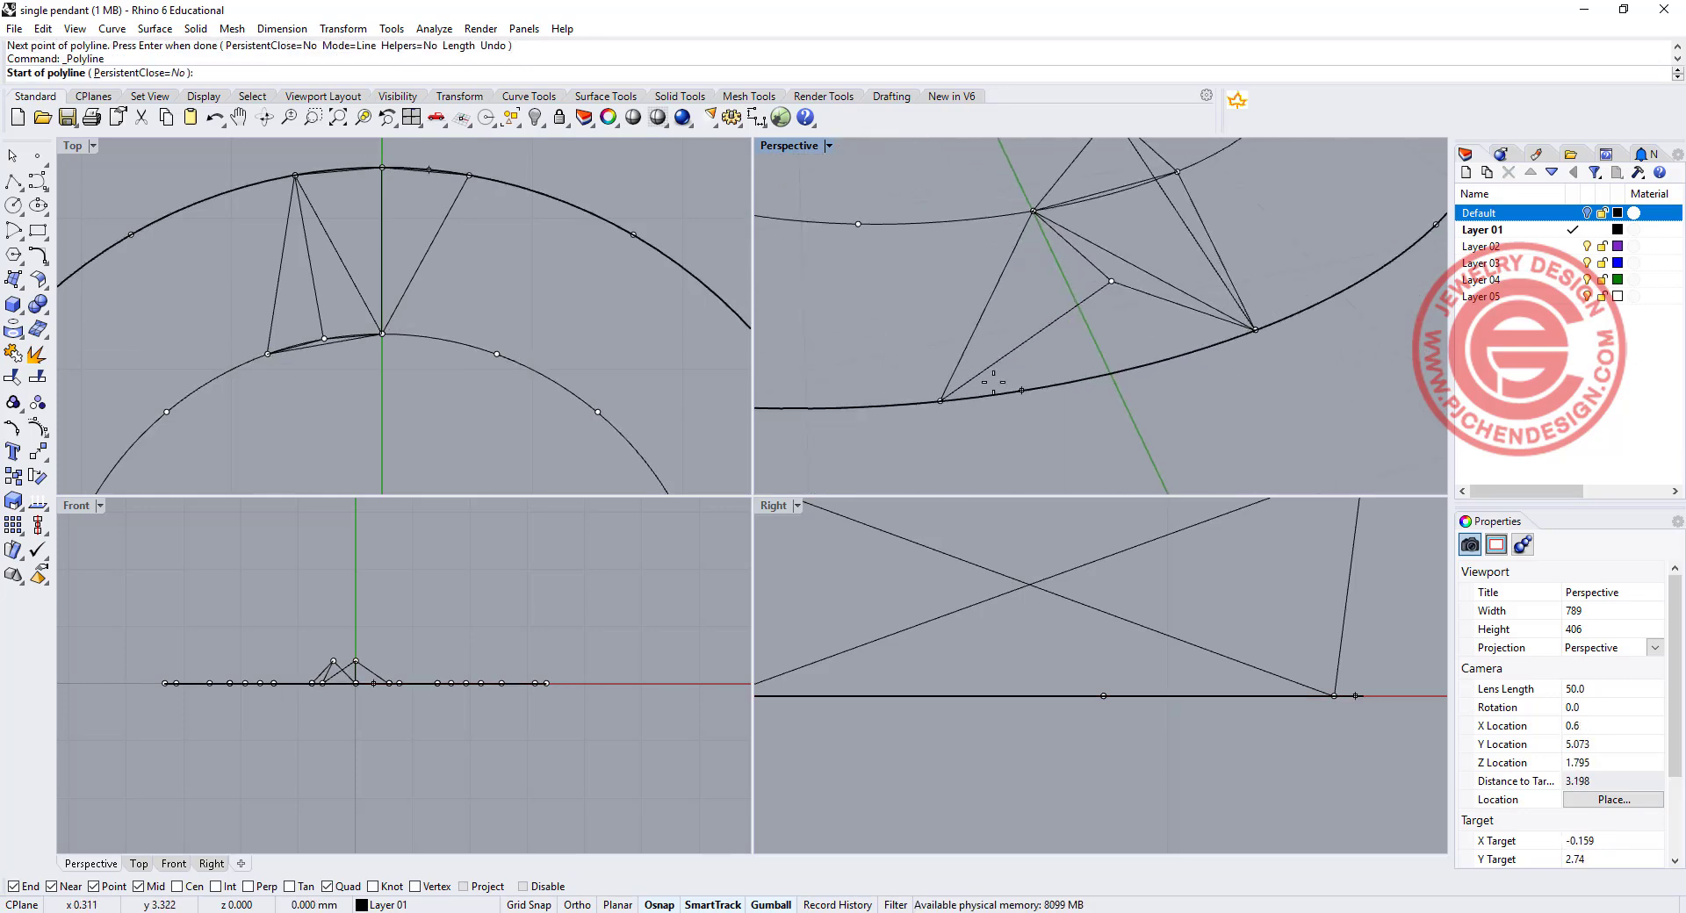
click(942, 399)
click(1256, 329)
right_click(1255, 329)
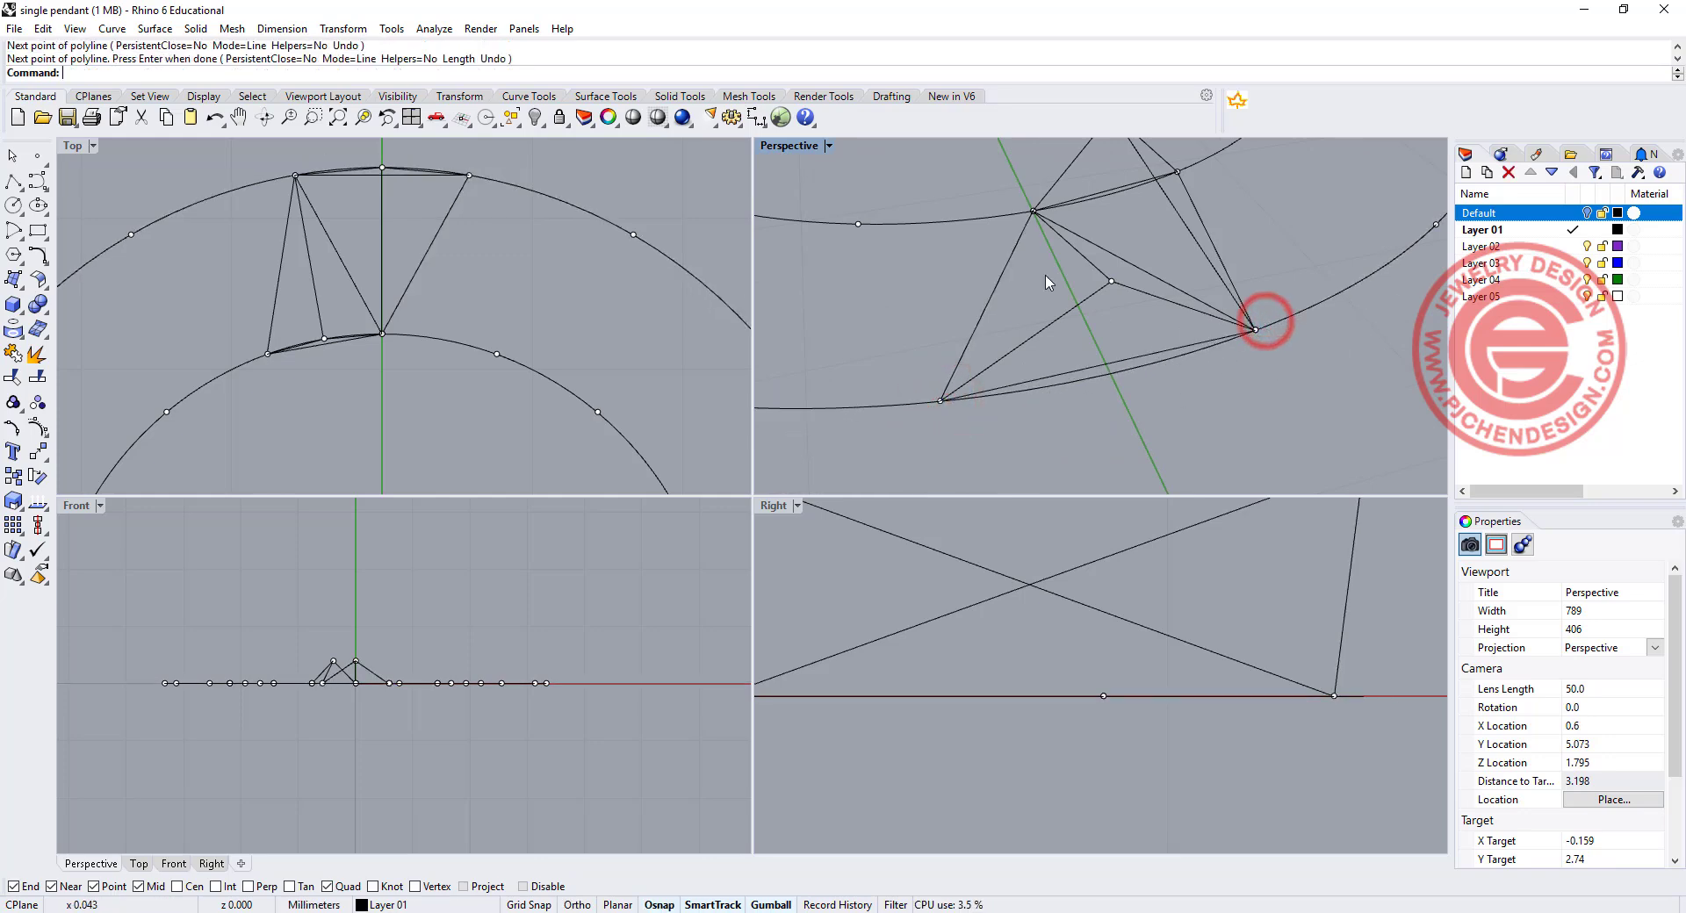
Explode the inner and outer peaked polylines into single edges in the maximized Perspective view.
double_click(801, 147)
right_drag(790, 207, 866, 380)
click(703, 340)
shift+click(749, 223)
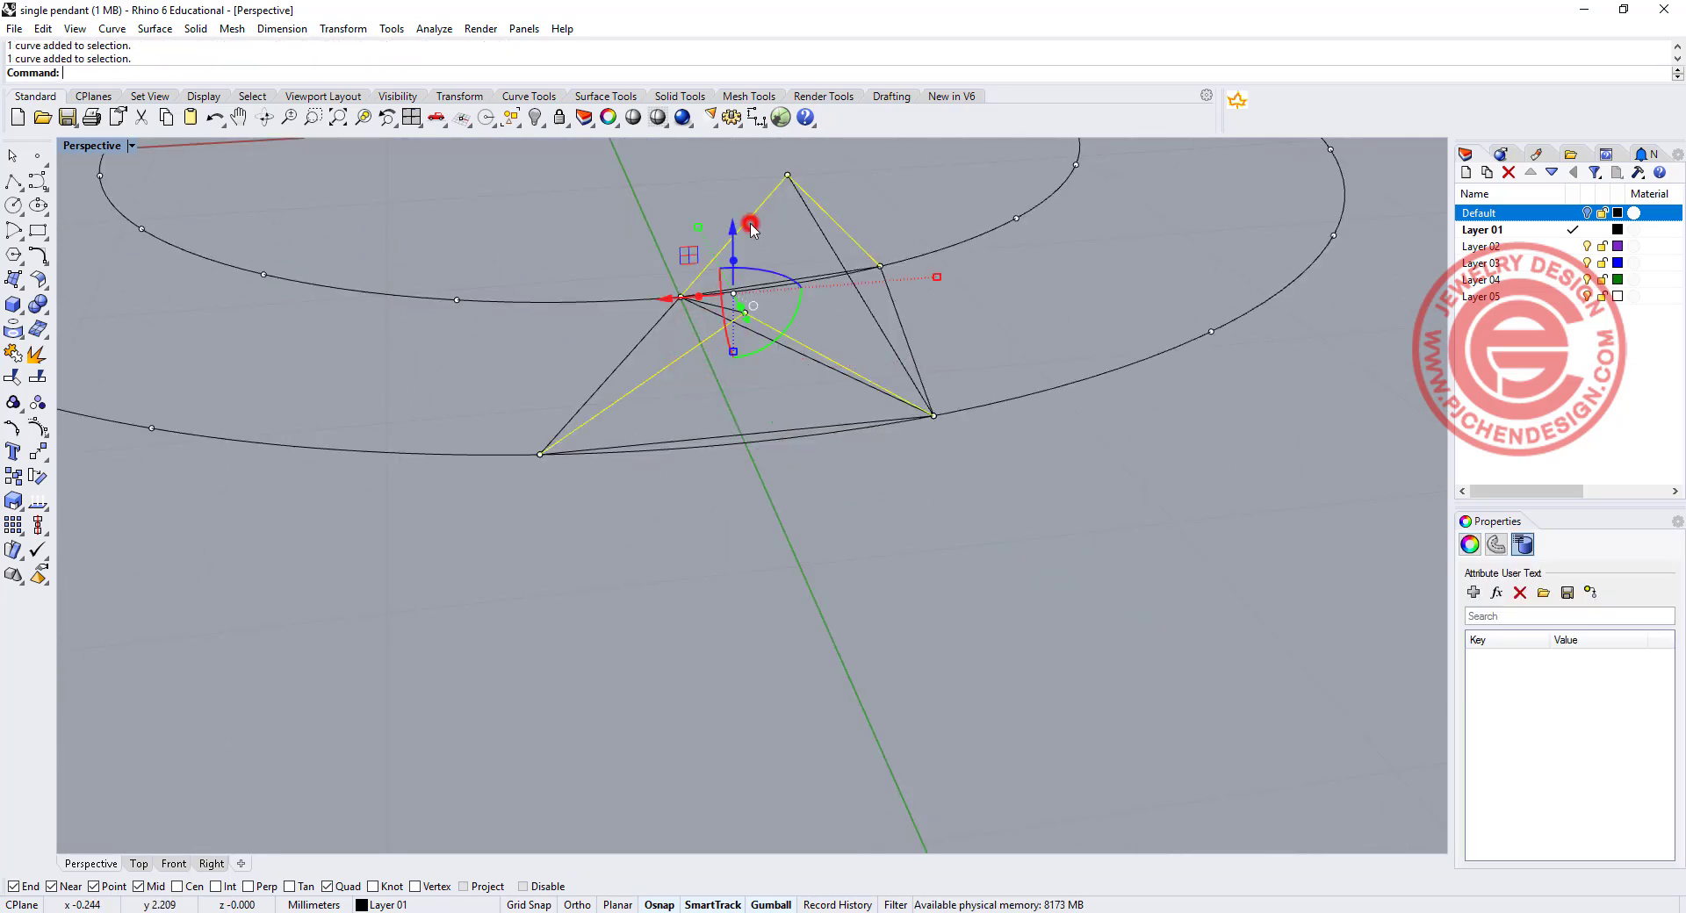
click(37, 353)
Create an edge-curve surface on the first side facet of the outer peak, bounded by the free outer zigzag line and the raised ridge.
right_drag(737, 586, 680, 517)
click(13, 282)
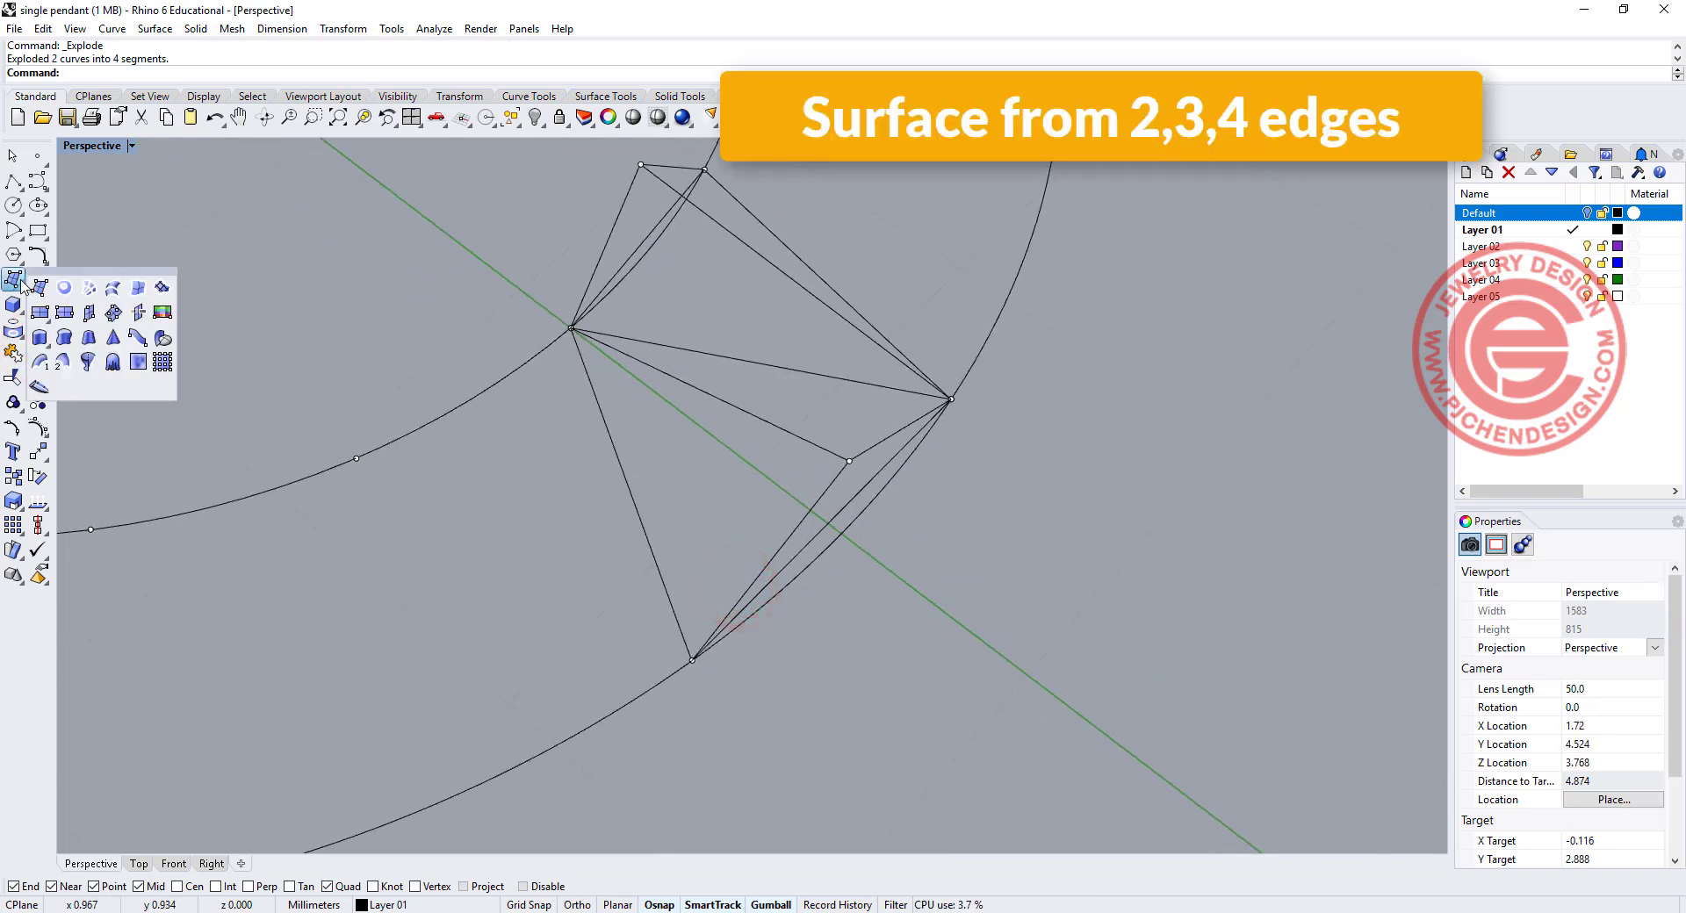
click(136, 289)
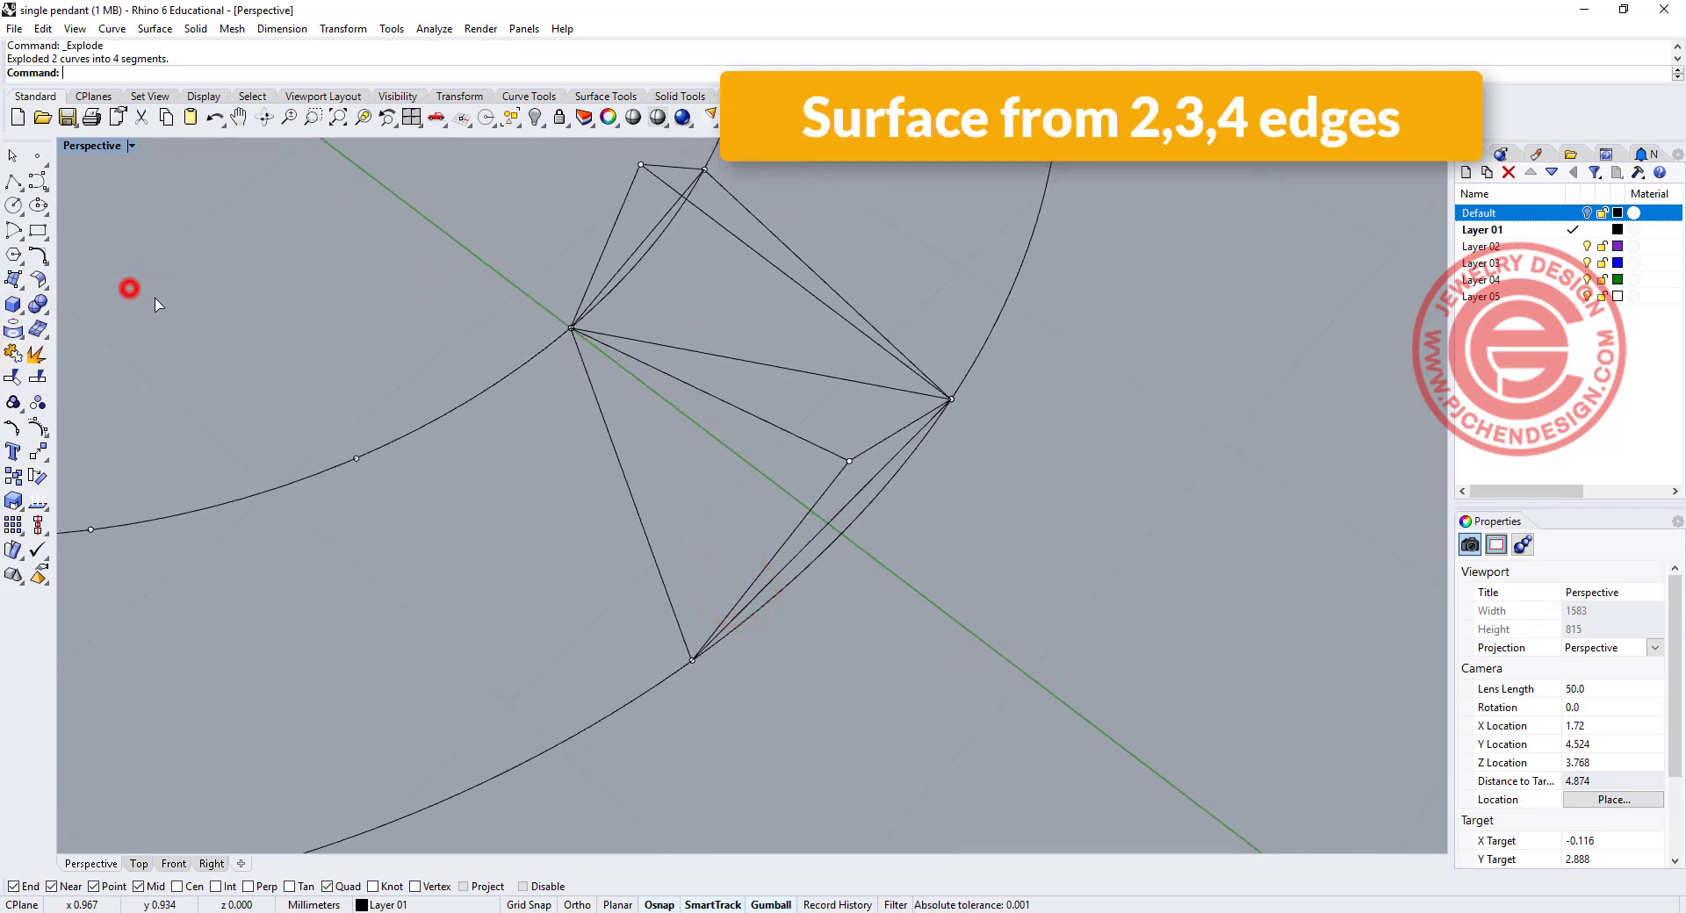
right_drag(795, 420, 748, 413)
click(623, 455)
click(783, 375)
click(797, 418)
key(Return)
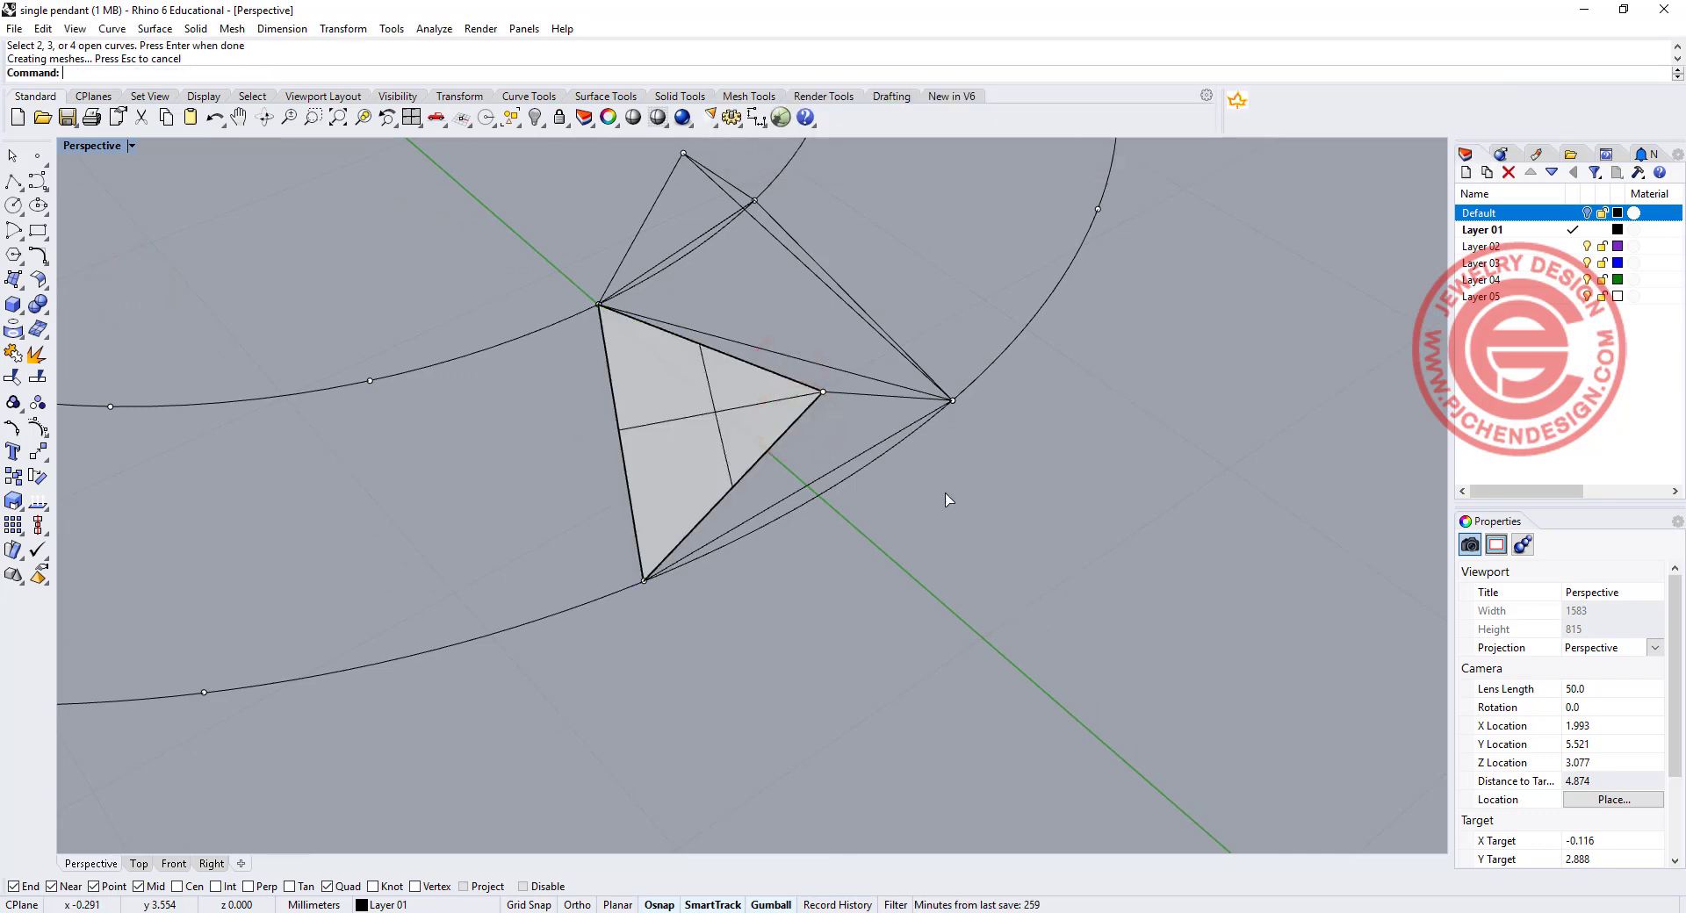
Create an edge-curve surface on the outer peak's second side facet, between the raised ridge and the shared middle zigzag line.
right_drag(944, 497, 703, 377)
key(Return)
click(694, 336)
click(755, 381)
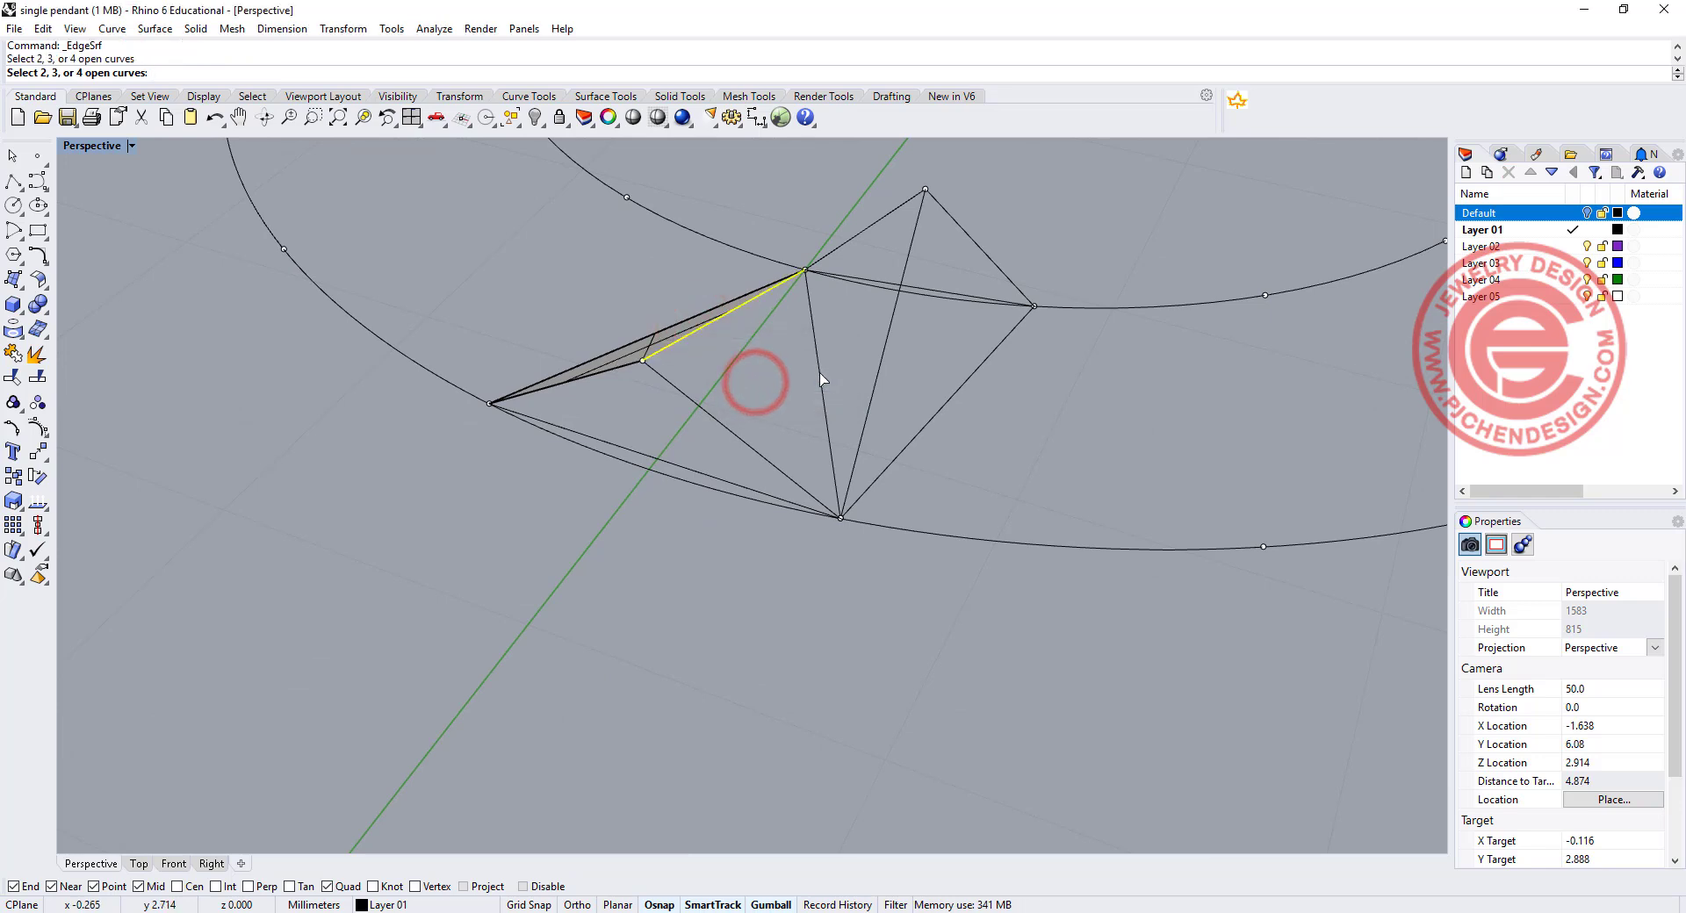
click(818, 375)
click(737, 437)
key(Return)
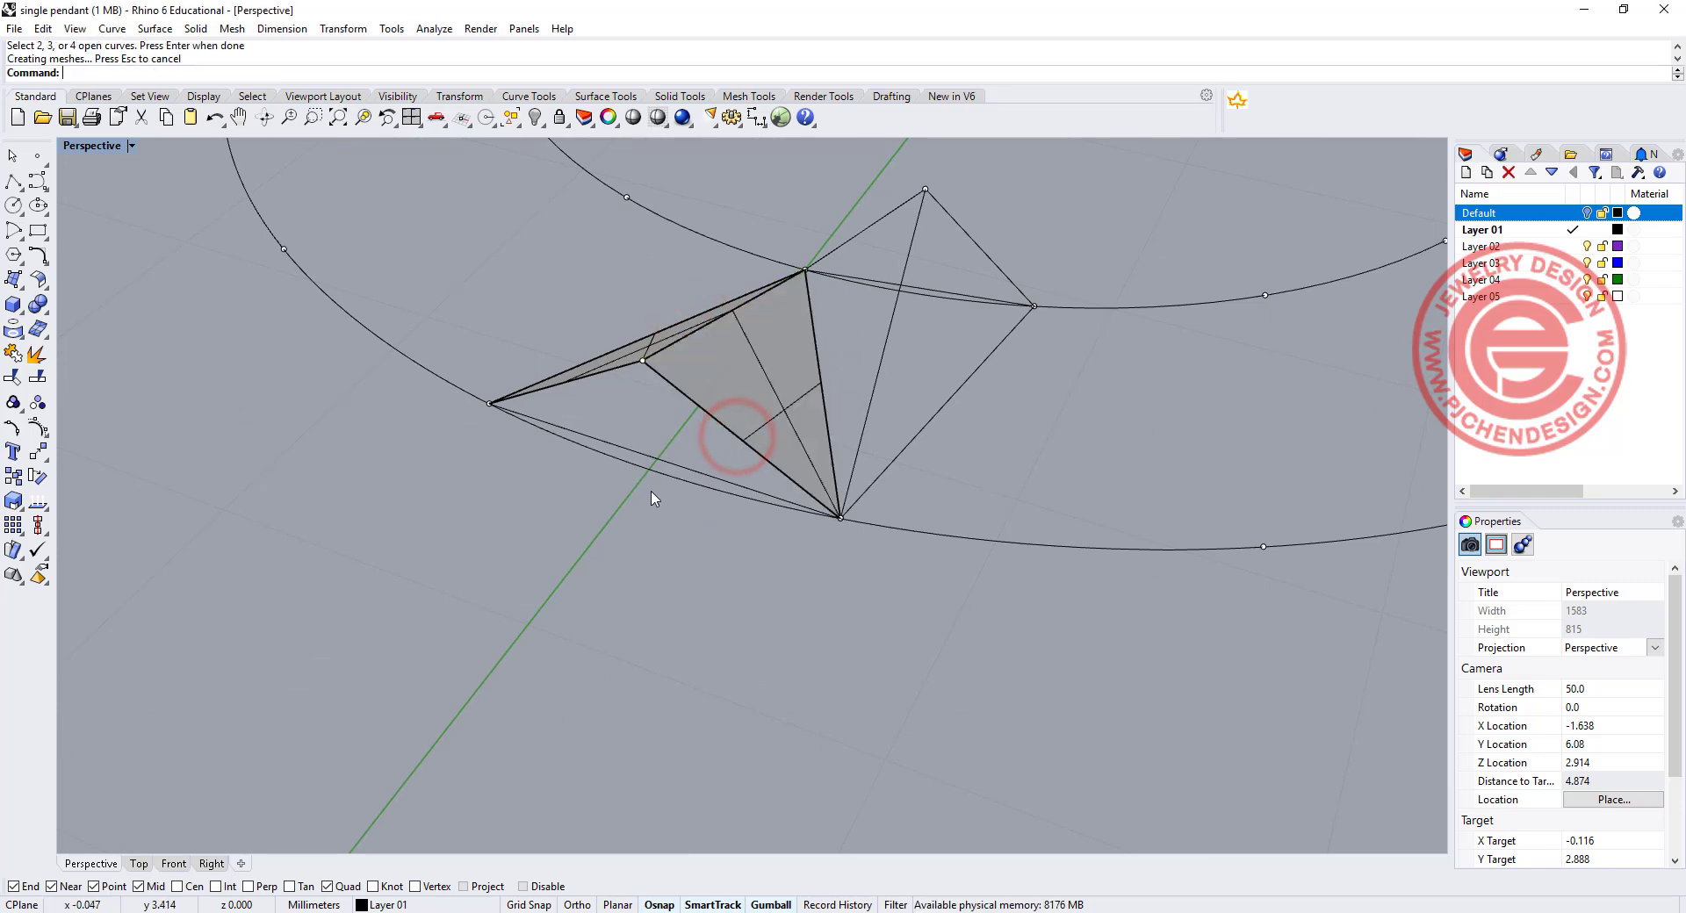
Create an edge-curve surface over the triangular end of the outer peak from its two sloping edges and base line.
key(Return)
key(Escape)
click(605, 374)
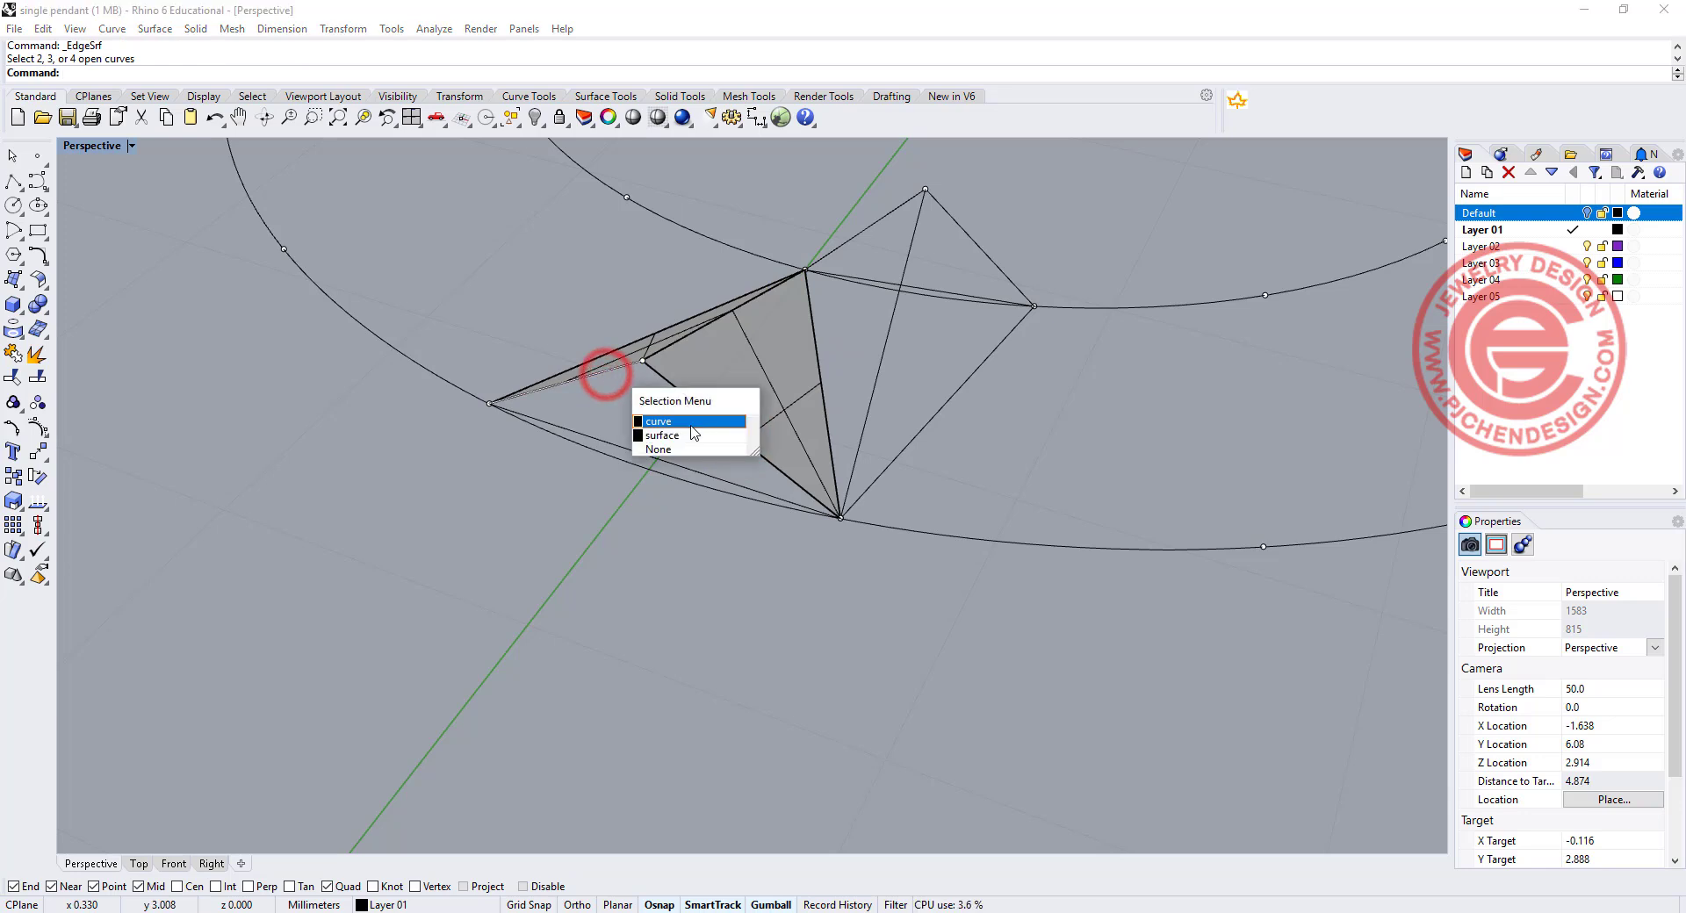
click(680, 417)
click(695, 406)
click(766, 455)
click(689, 461)
click(461, 468)
key(Return)
click(576, 377)
click(685, 428)
click(708, 417)
click(761, 471)
click(706, 475)
key(Return)
Create an edge-curve surface over the triangular end of the inner peak from its two sloping edges and base line.
key(Return)
click(871, 225)
click(967, 230)
click(956, 288)
Create an edge-curve surface on the inner peak's side facet, between its raised ridge and the off-axis zigzag line.
key(Return)
key(Return)
click(895, 322)
click(978, 365)
click(997, 271)
click(1066, 330)
Create an edge-curve surface on the inner peak's remaining side facet, between its ridge and the shared middle zigzag line.
key(Return)
key(Return)
click(814, 336)
click(884, 355)
click(875, 390)
click(933, 418)
click(873, 226)
click(935, 290)
key(Return)
Select the whole faceted segment with its surfaces and curves and join them.
scroll(1073, 422, down, 8)
right_drag(877, 497, 1264, 632)
scroll(604, 435, up, 4)
right_drag(649, 465, 780, 425)
drag(325, 303, 843, 672)
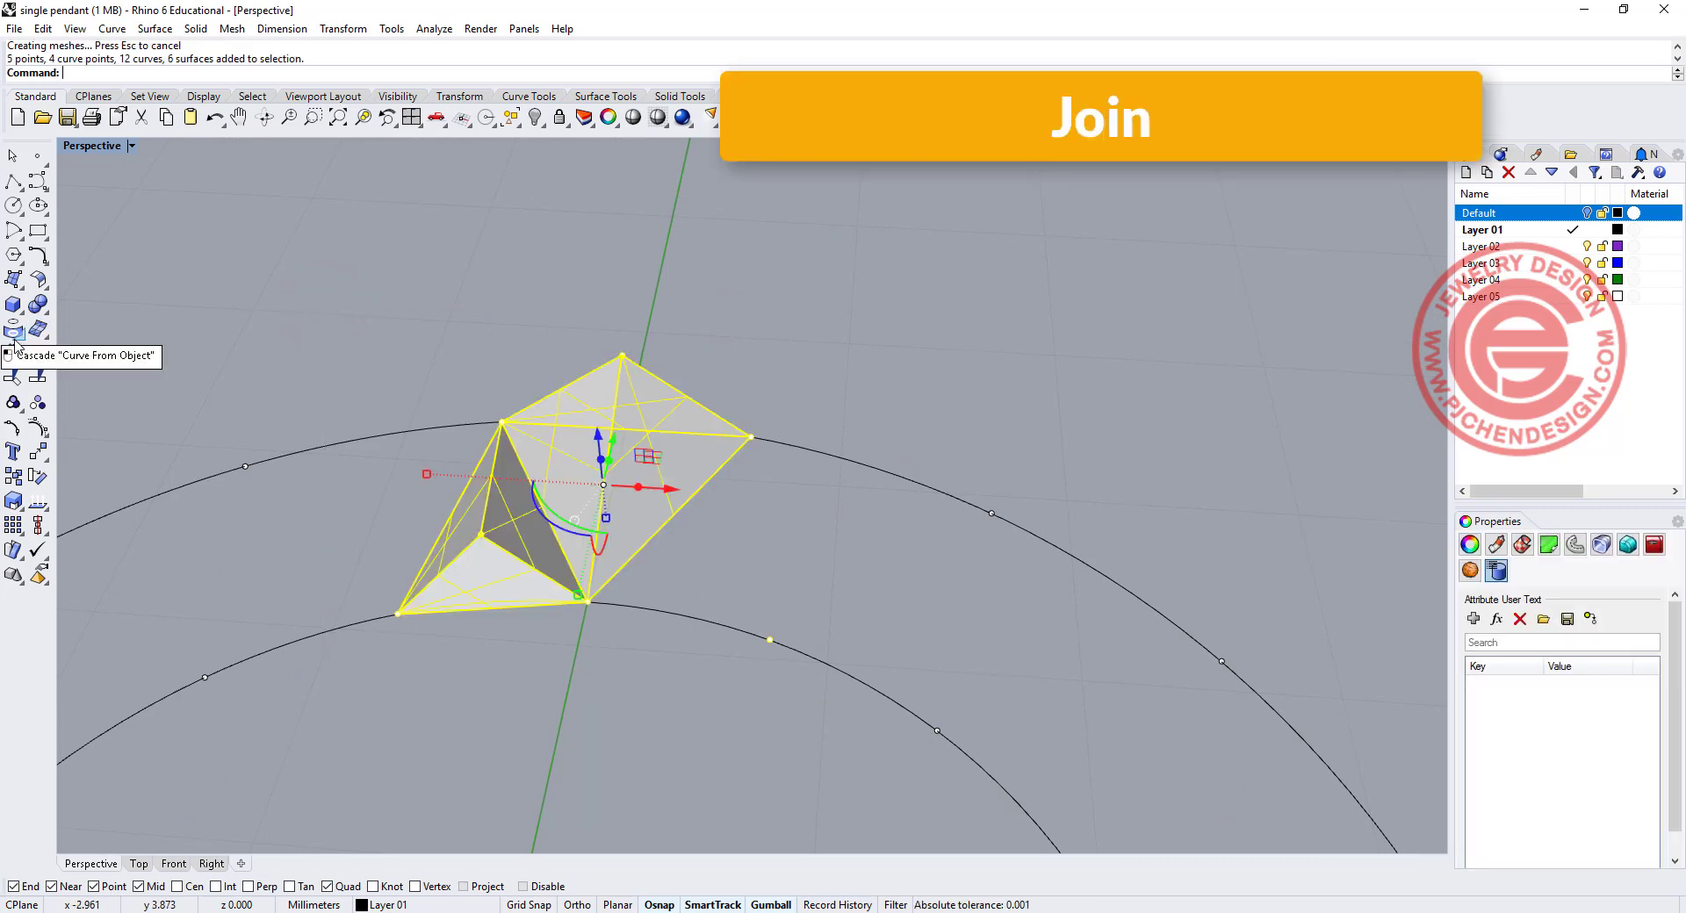
right_drag(772, 577, 797, 524)
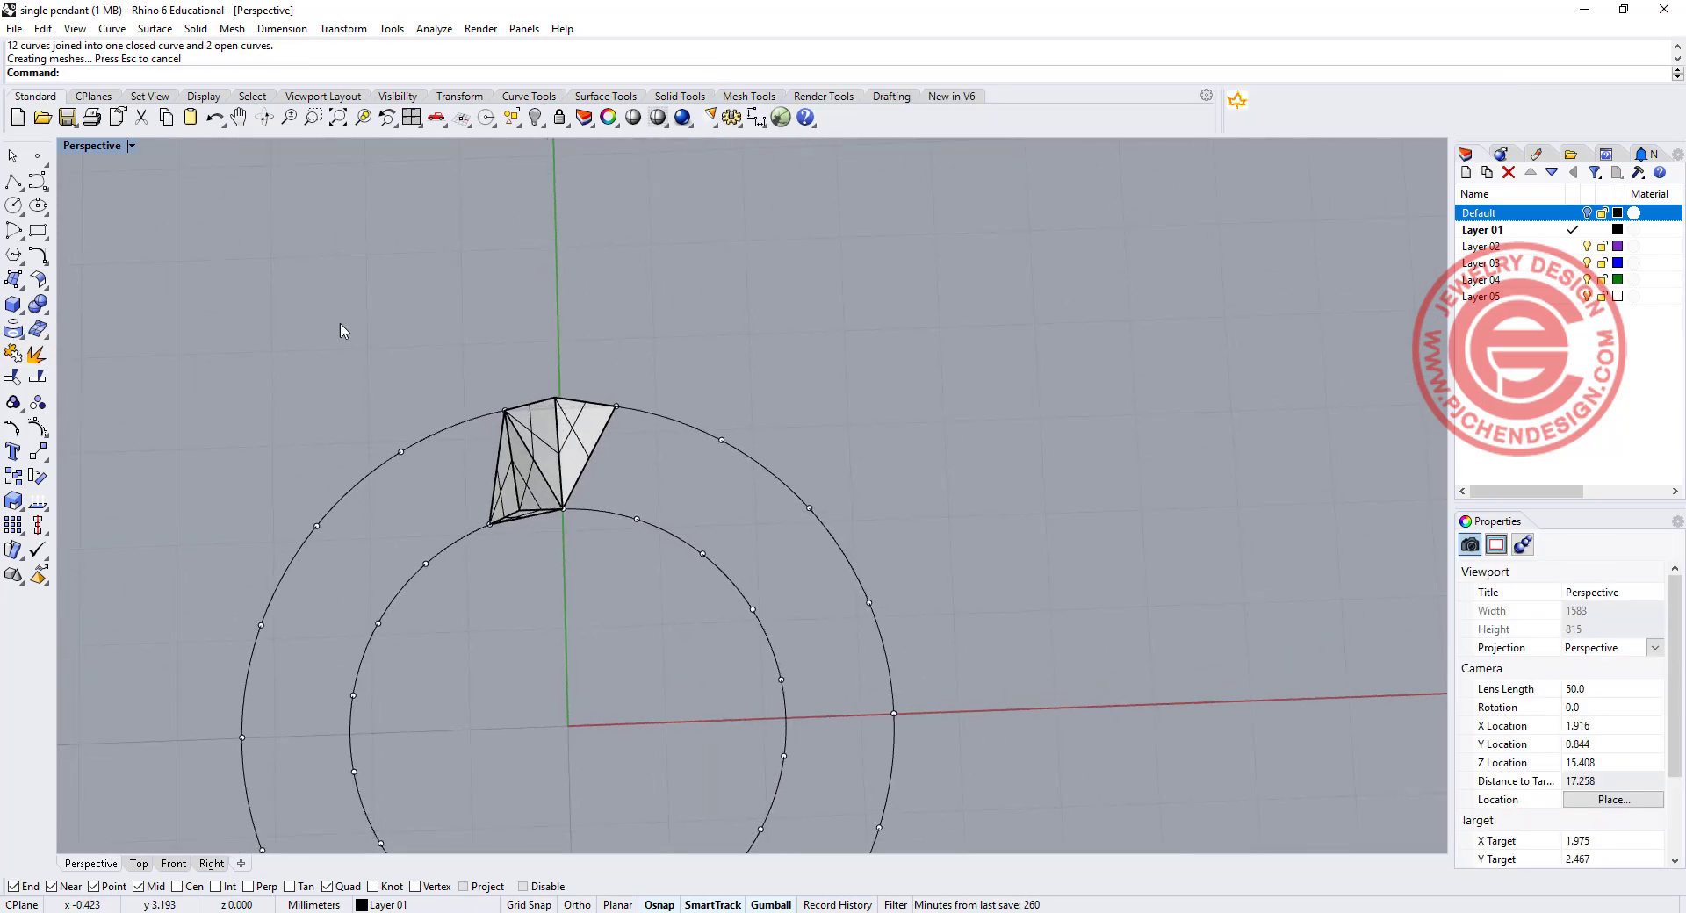
Polar array the joined faceted segment around the origin in the Top view with 18 items over 360 degrees.
double_click(95, 145)
right_drag(382, 305, 413, 252)
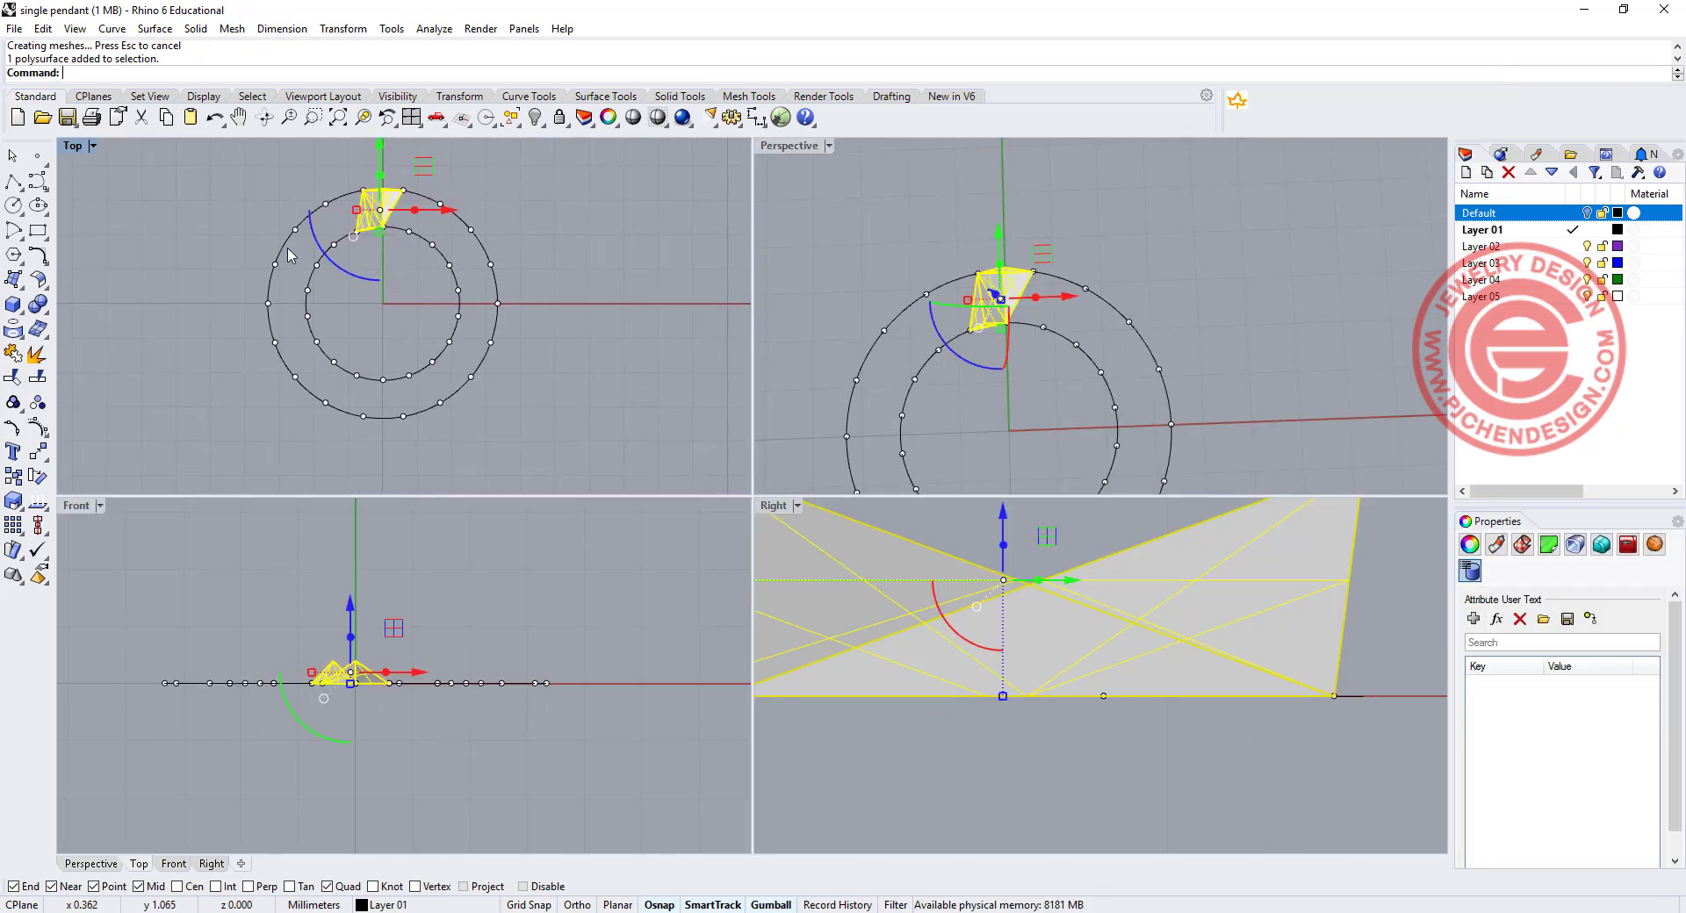
double_click(71, 147)
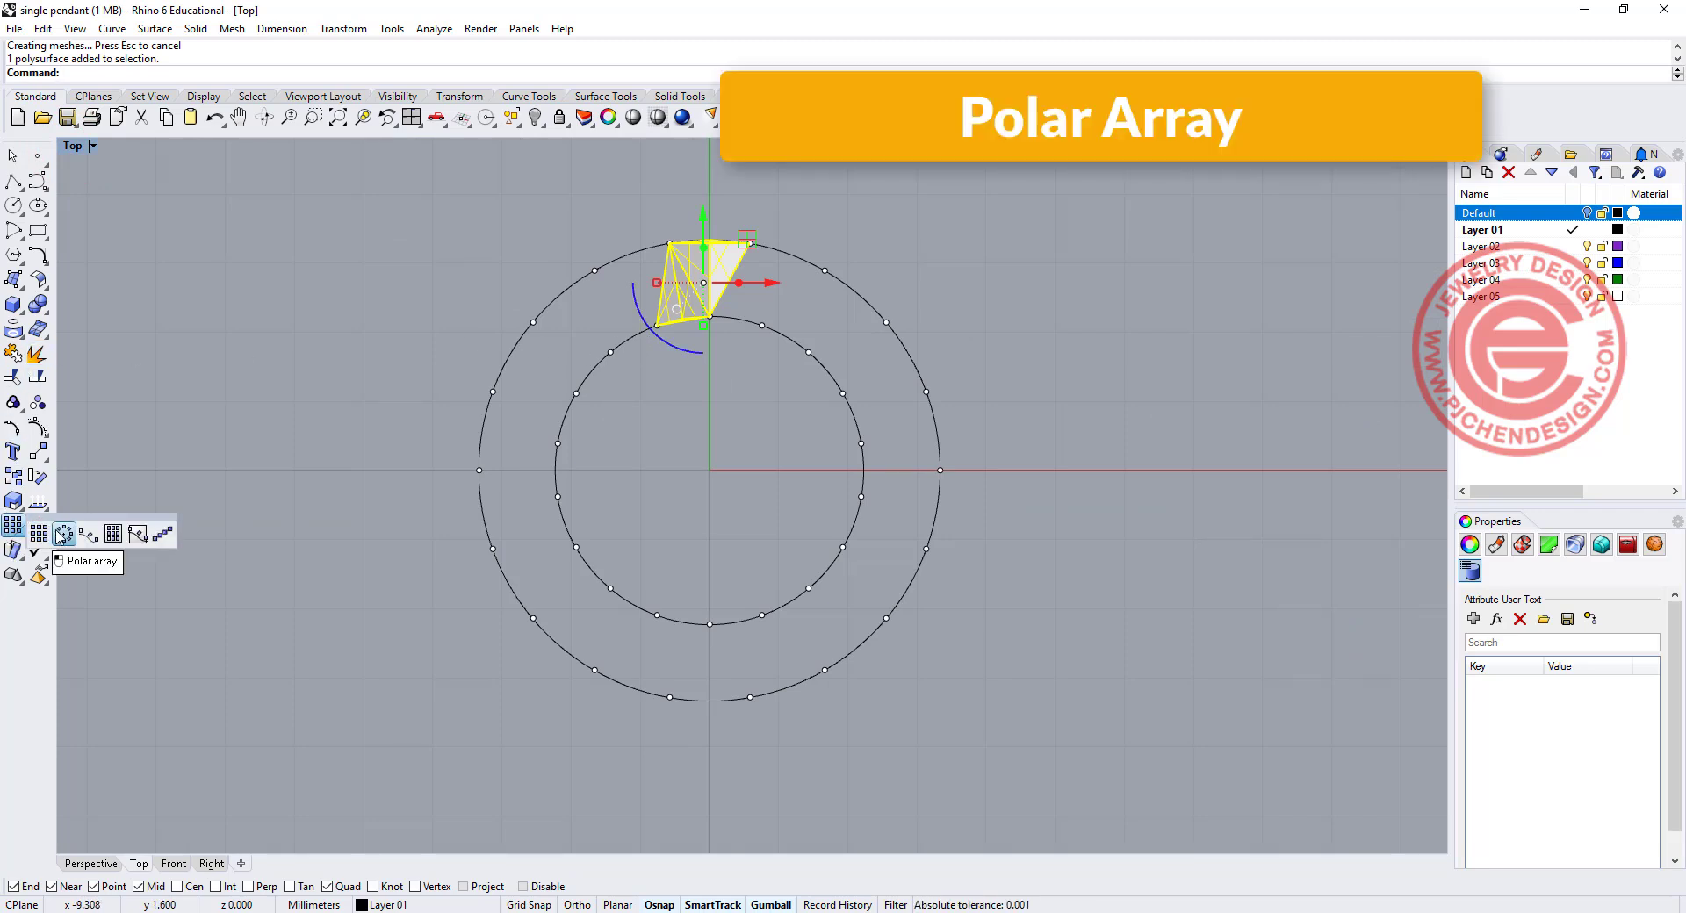
click(38, 526)
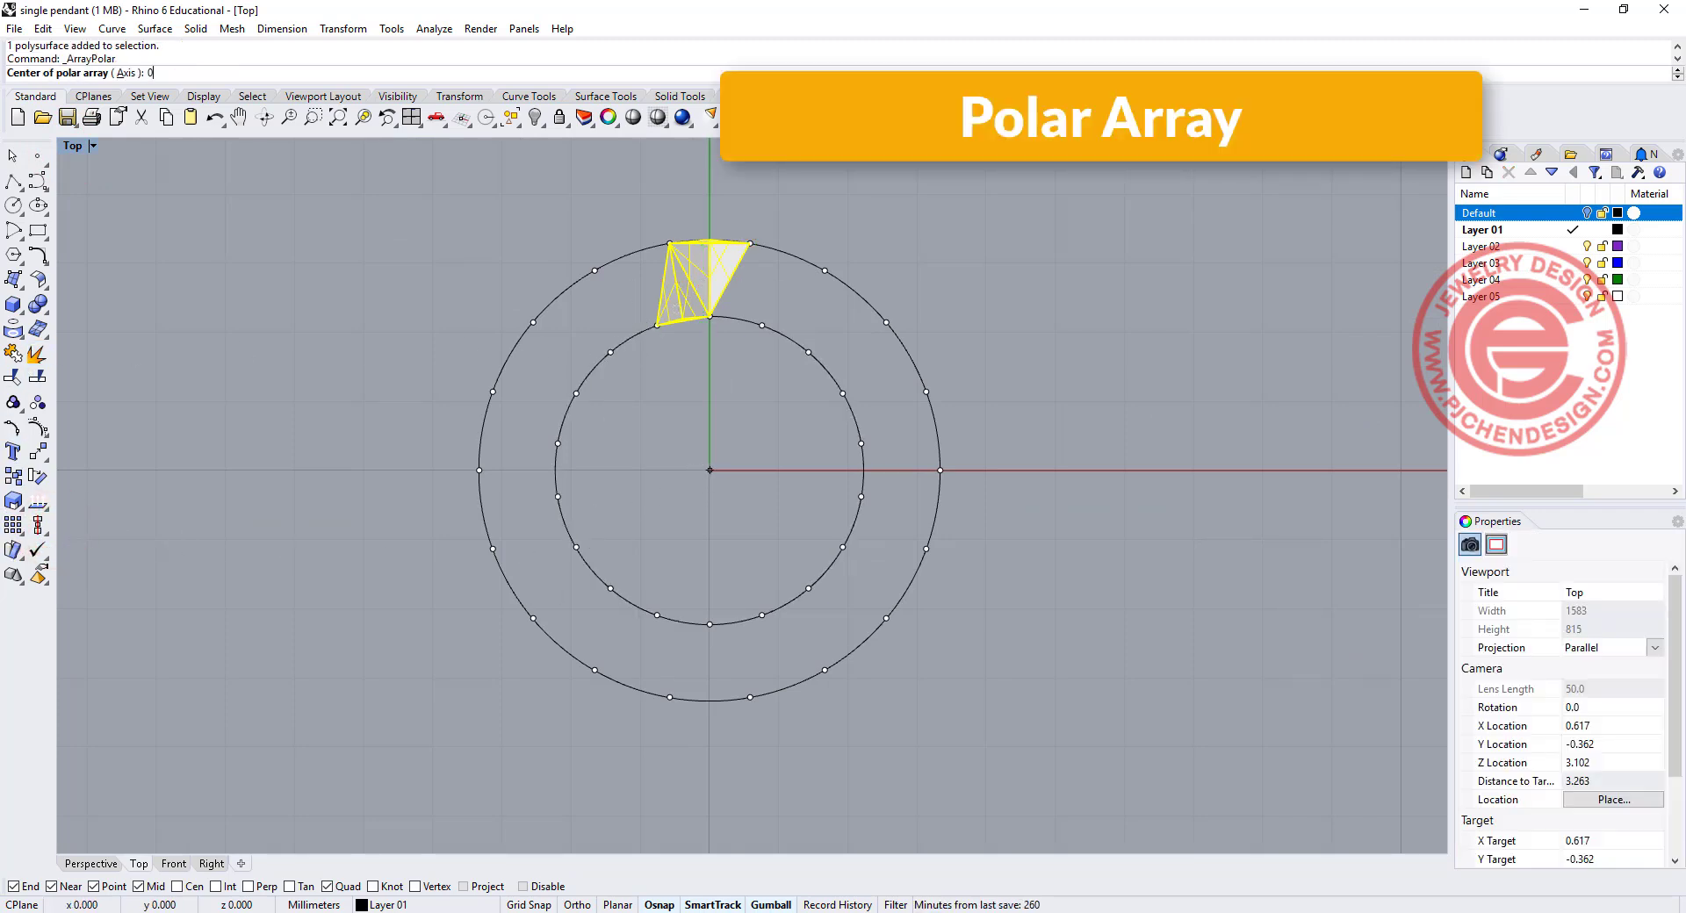
text(0)
key(Return)
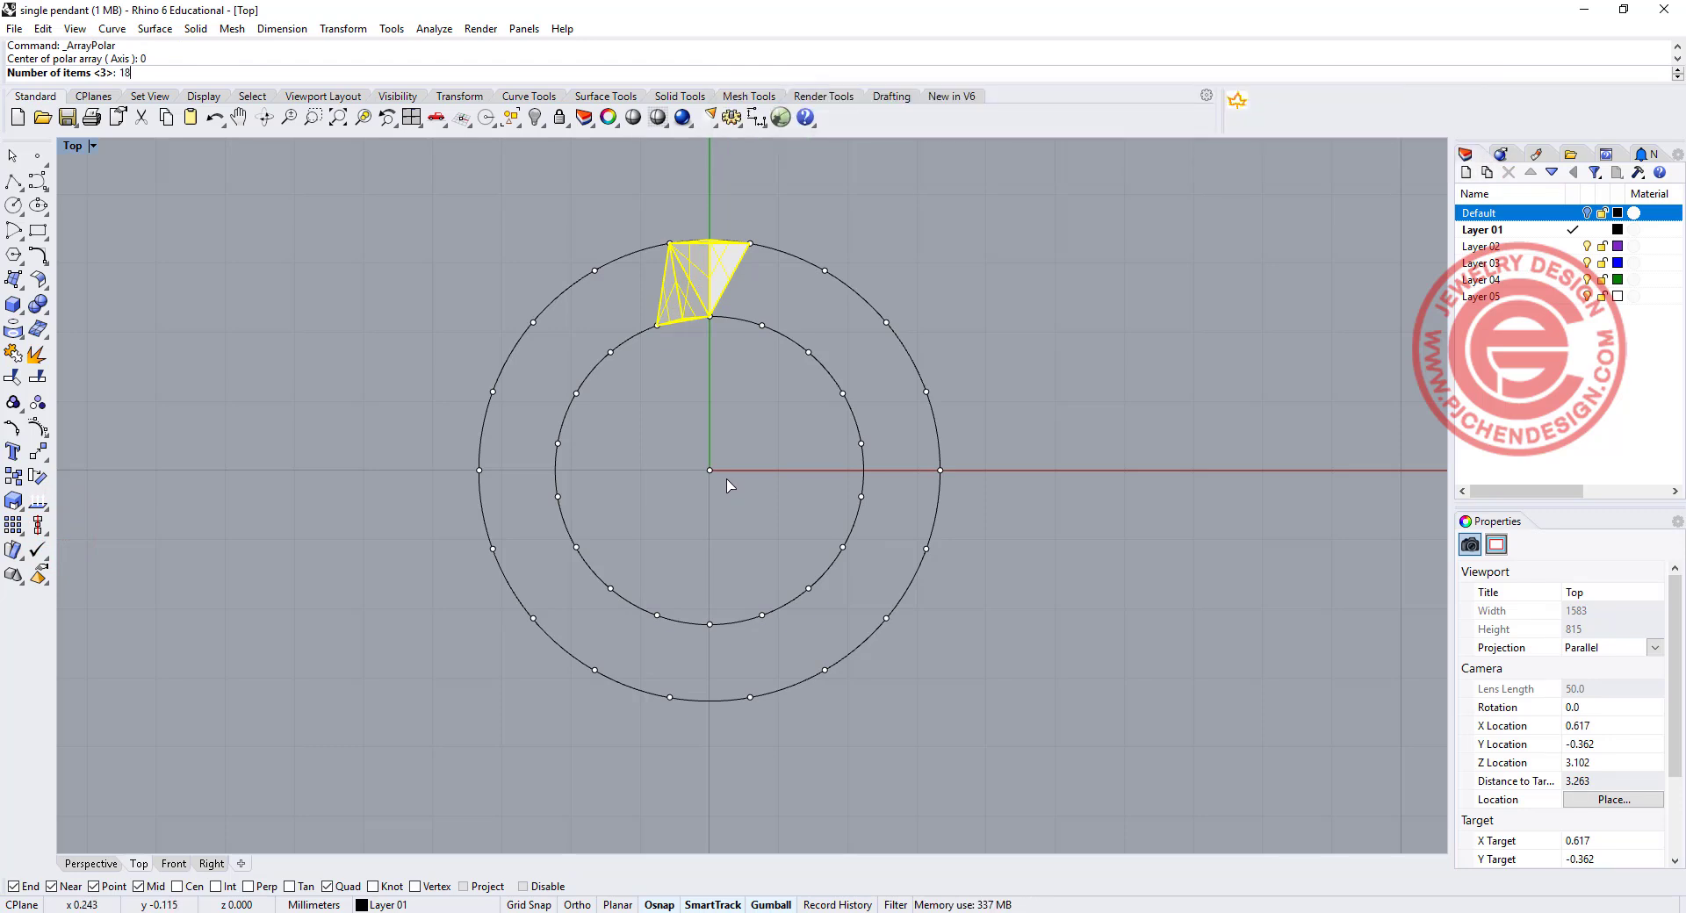
key(Return)
key(Return)
key(Return)
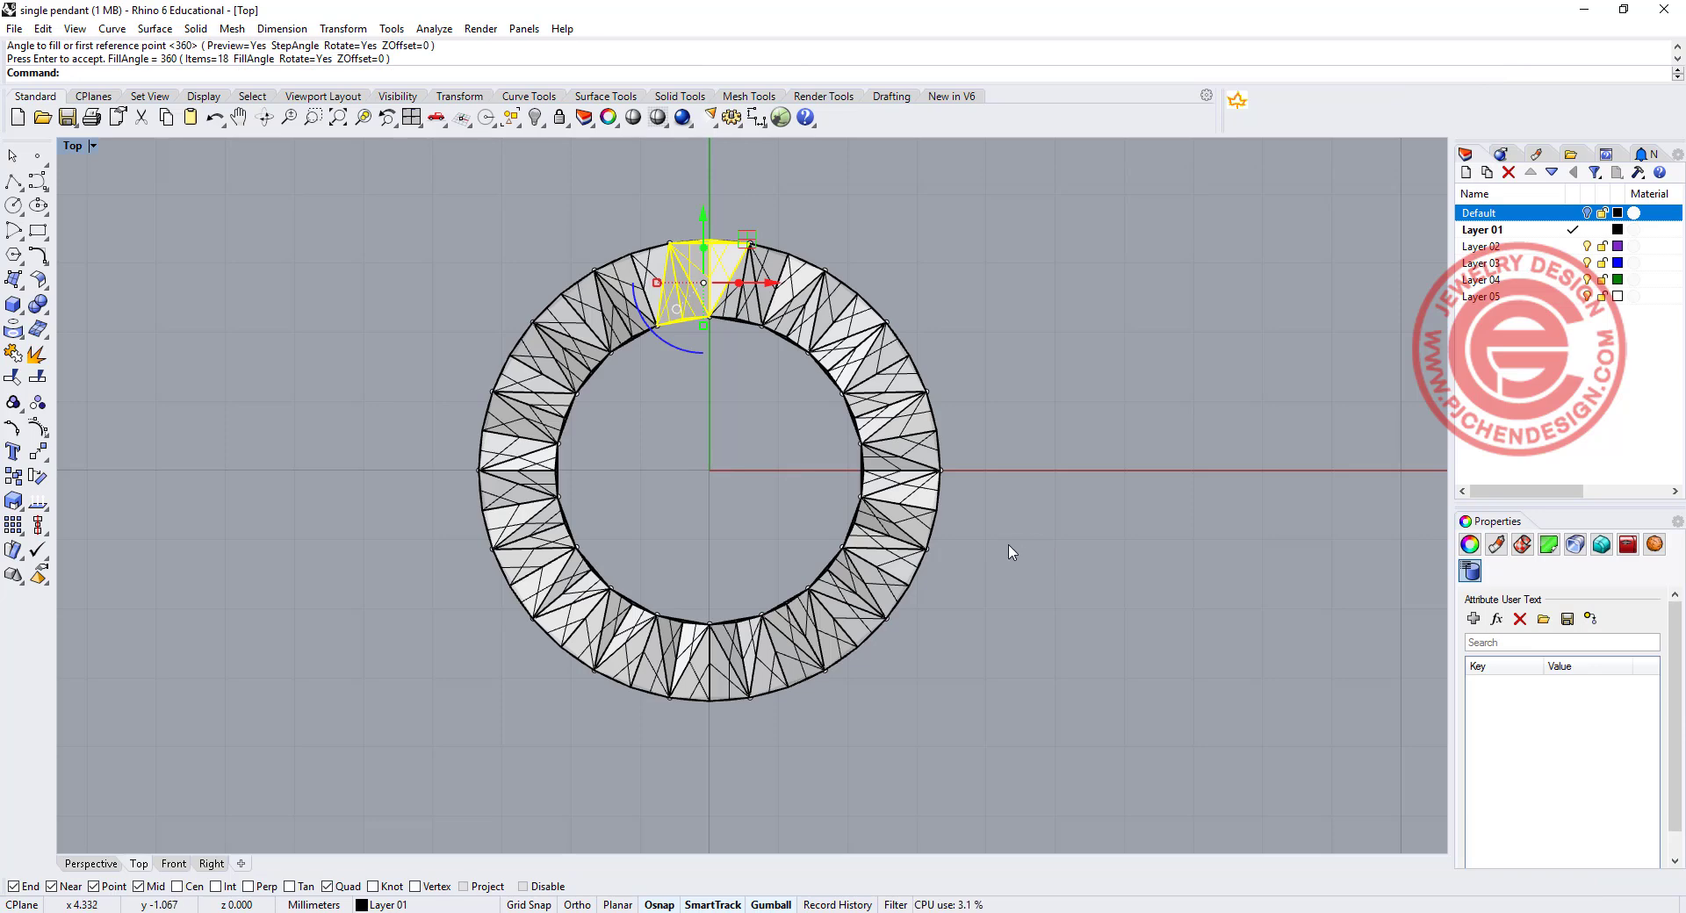
click(1009, 546)
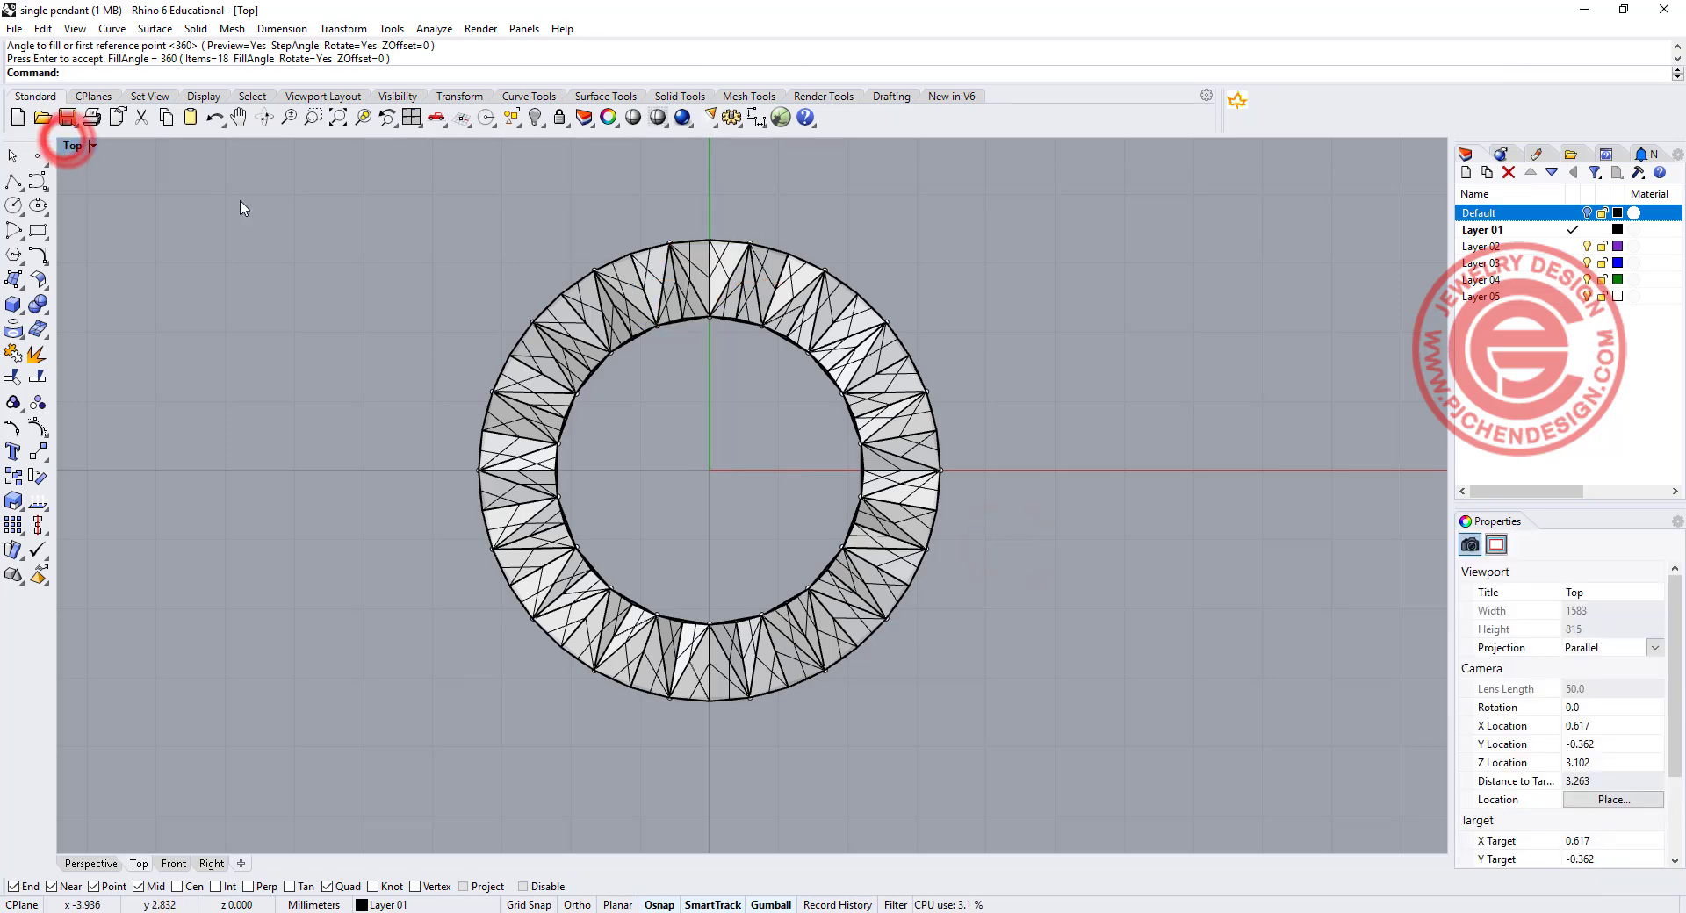
Select all the arrayed faceted segments and join them into one ring.
double_click(68, 145)
drag(71, 590, 626, 761)
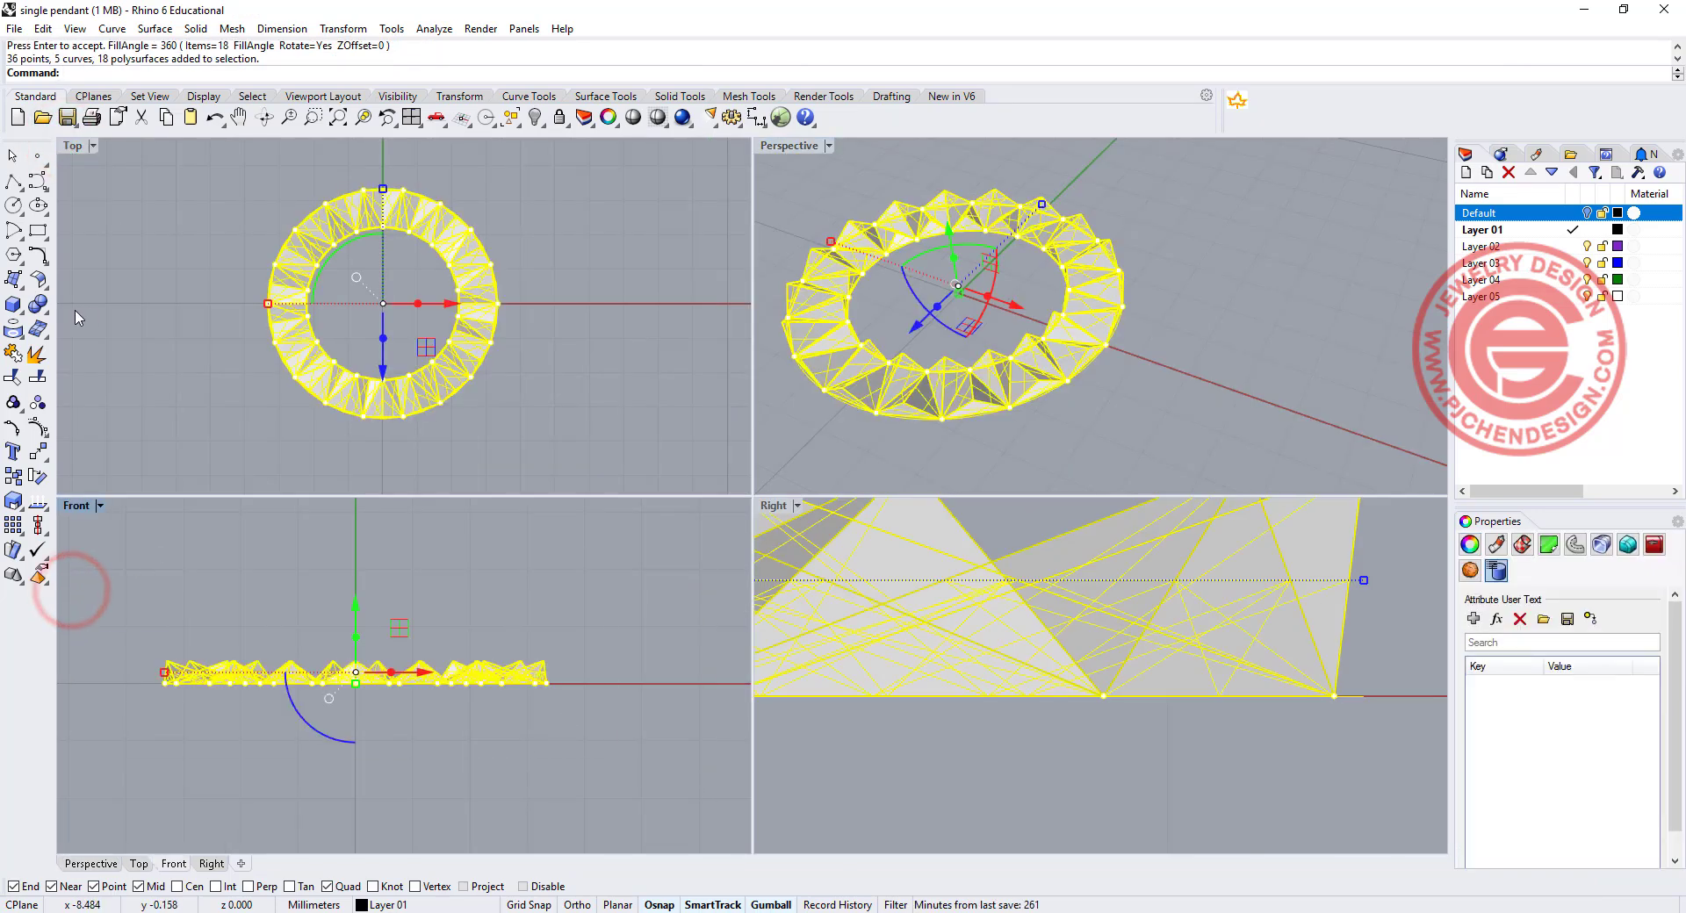
click(13, 357)
click(580, 375)
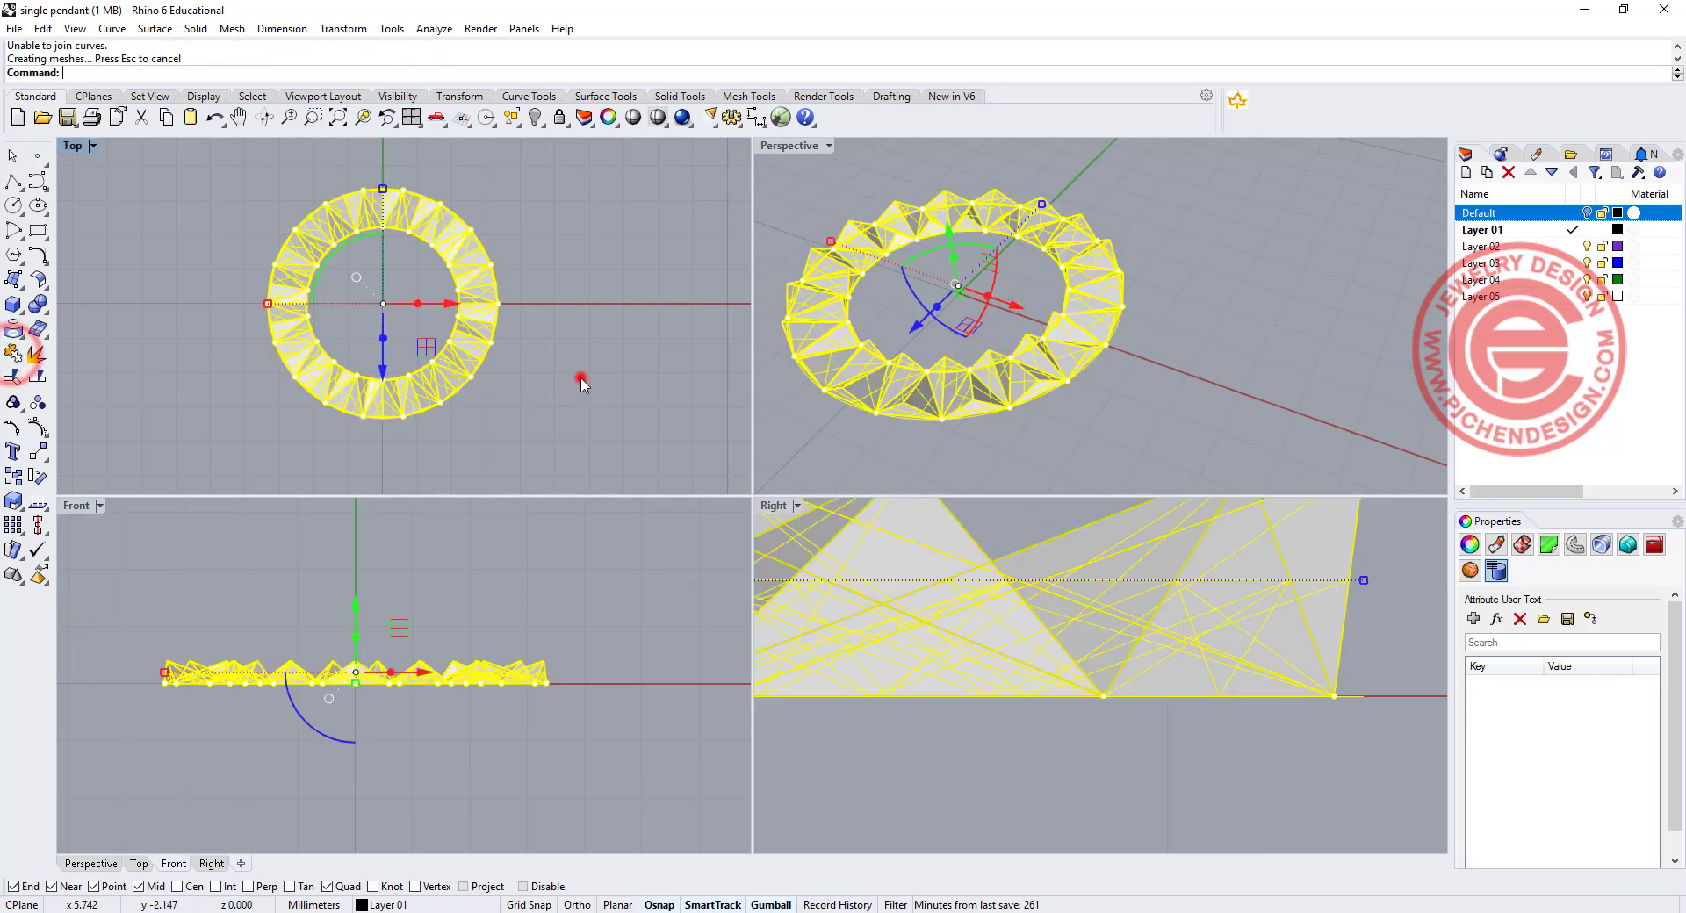
Duplicate the inner and outer borders of the joined faceted ring as curves with DupBorder.
right_drag(886, 368, 983, 281)
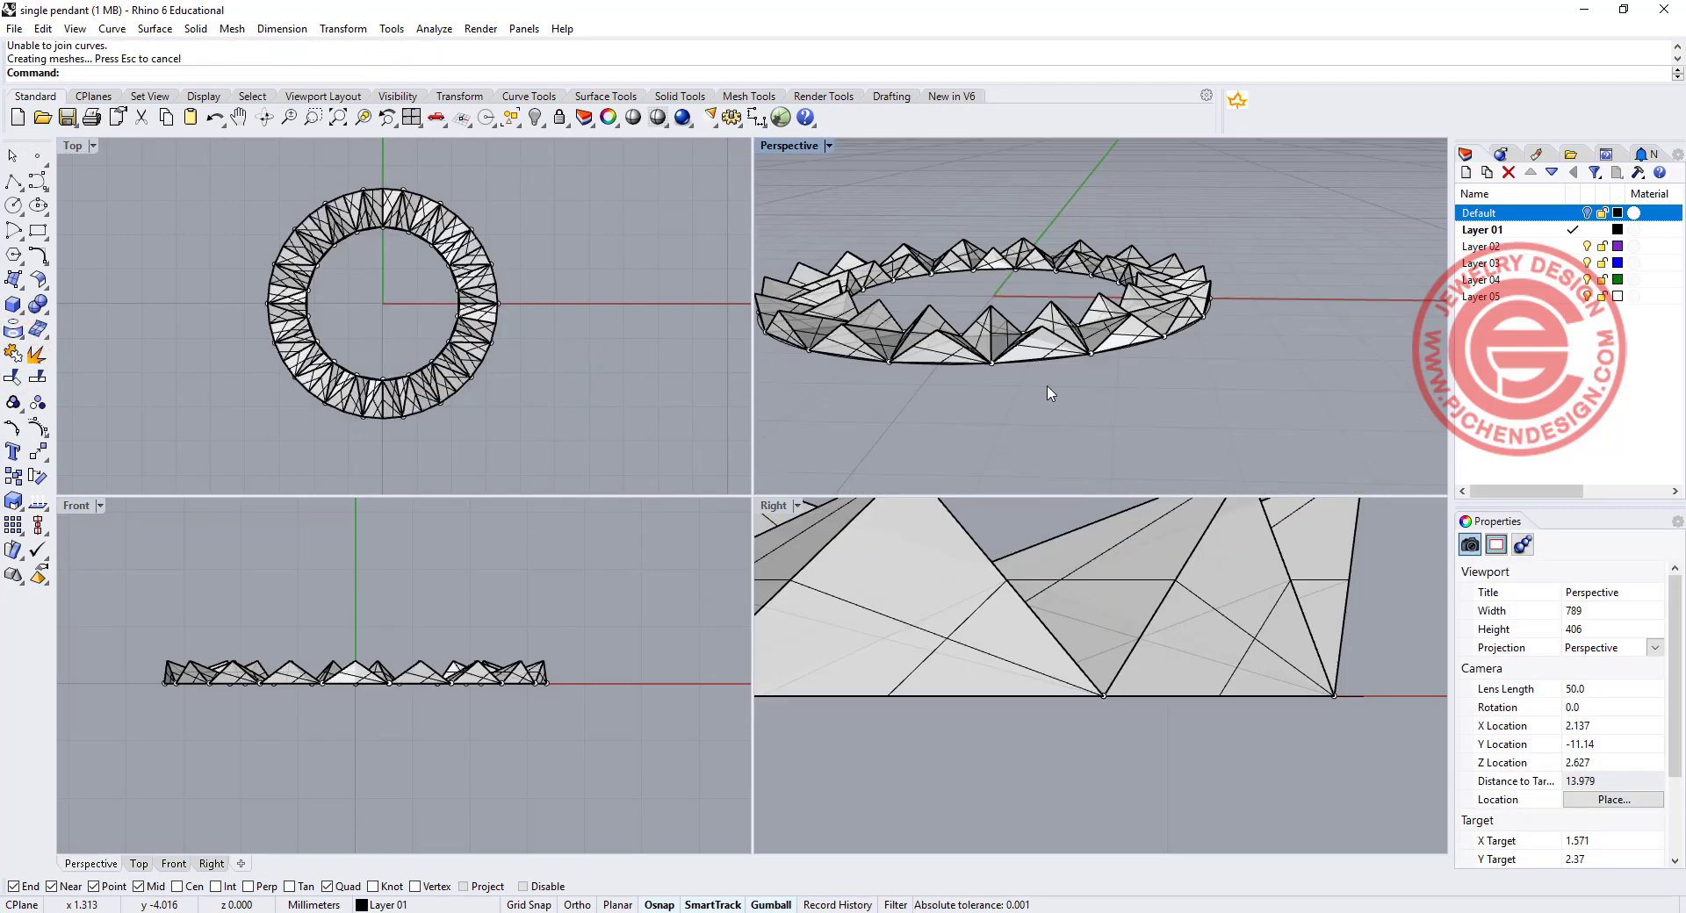
right_drag(1050, 393, 1051, 409)
scroll(1058, 411, up, 2)
scroll(1155, 441, up, 1)
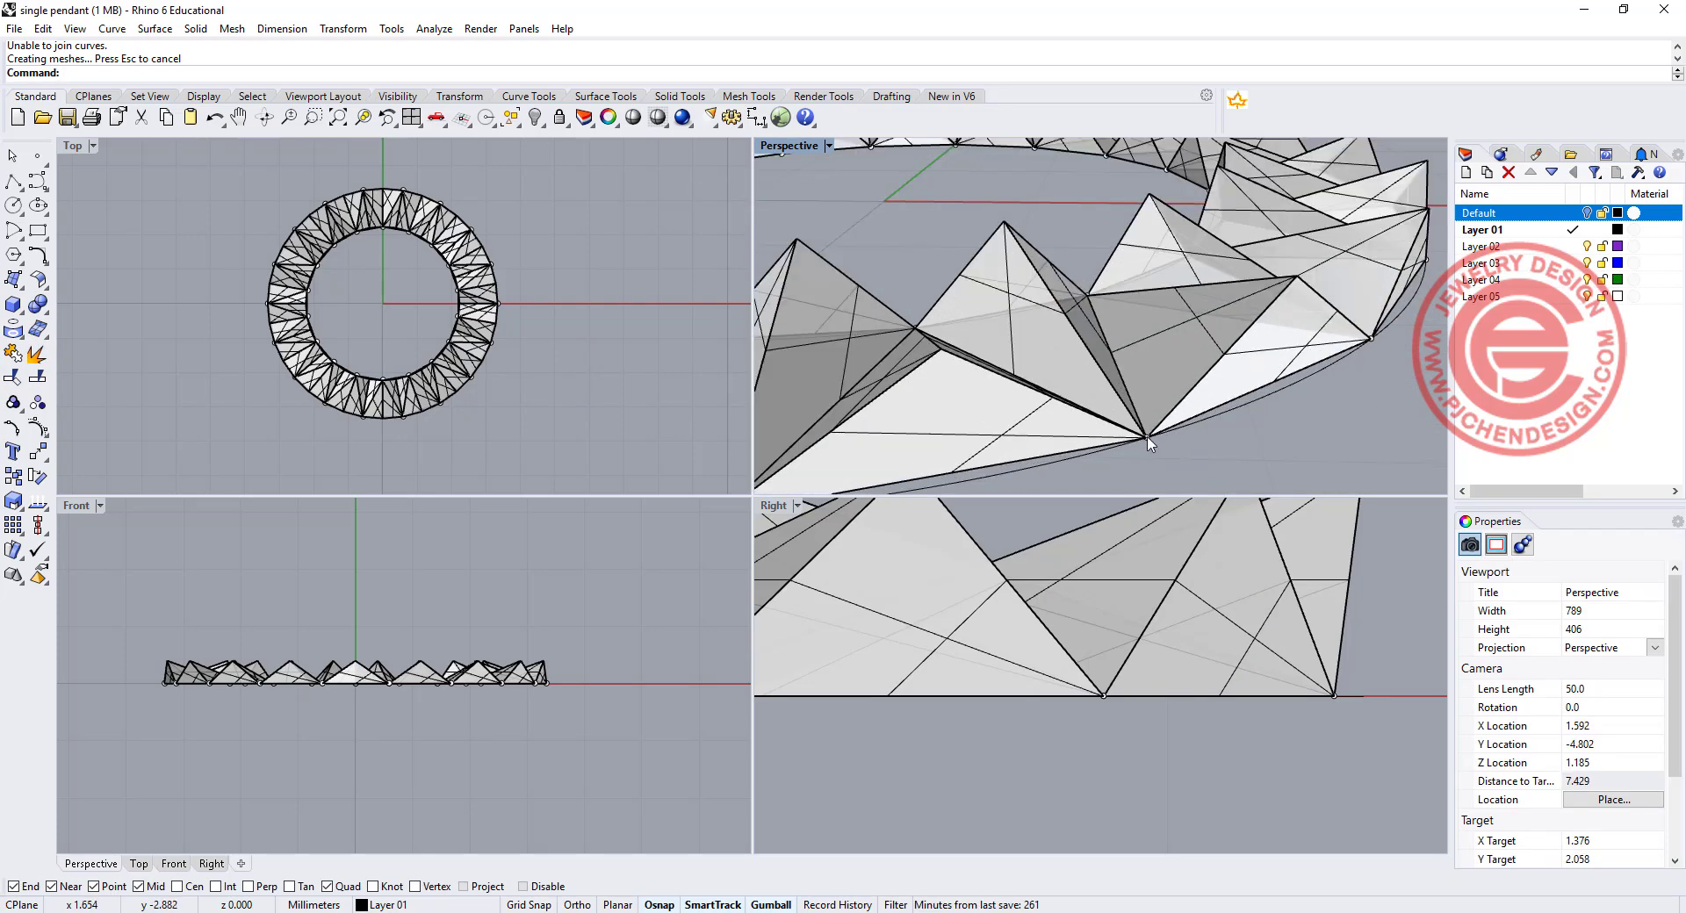
click(481, 304)
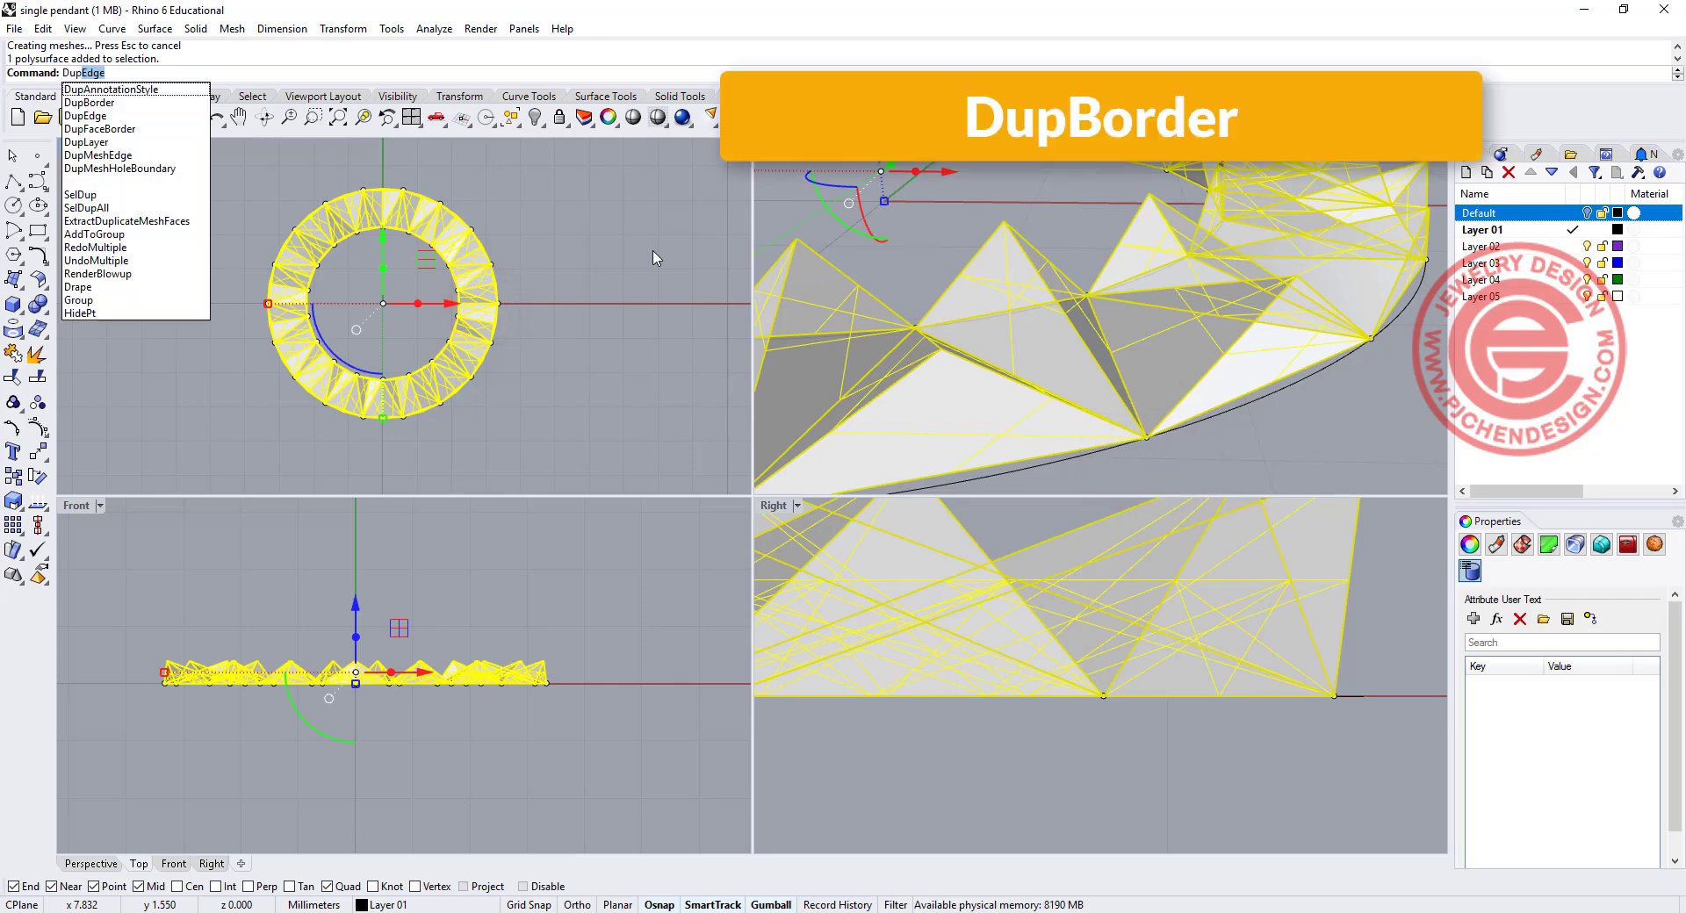
text(B)
key(Return)
scroll(439, 347, up, 3)
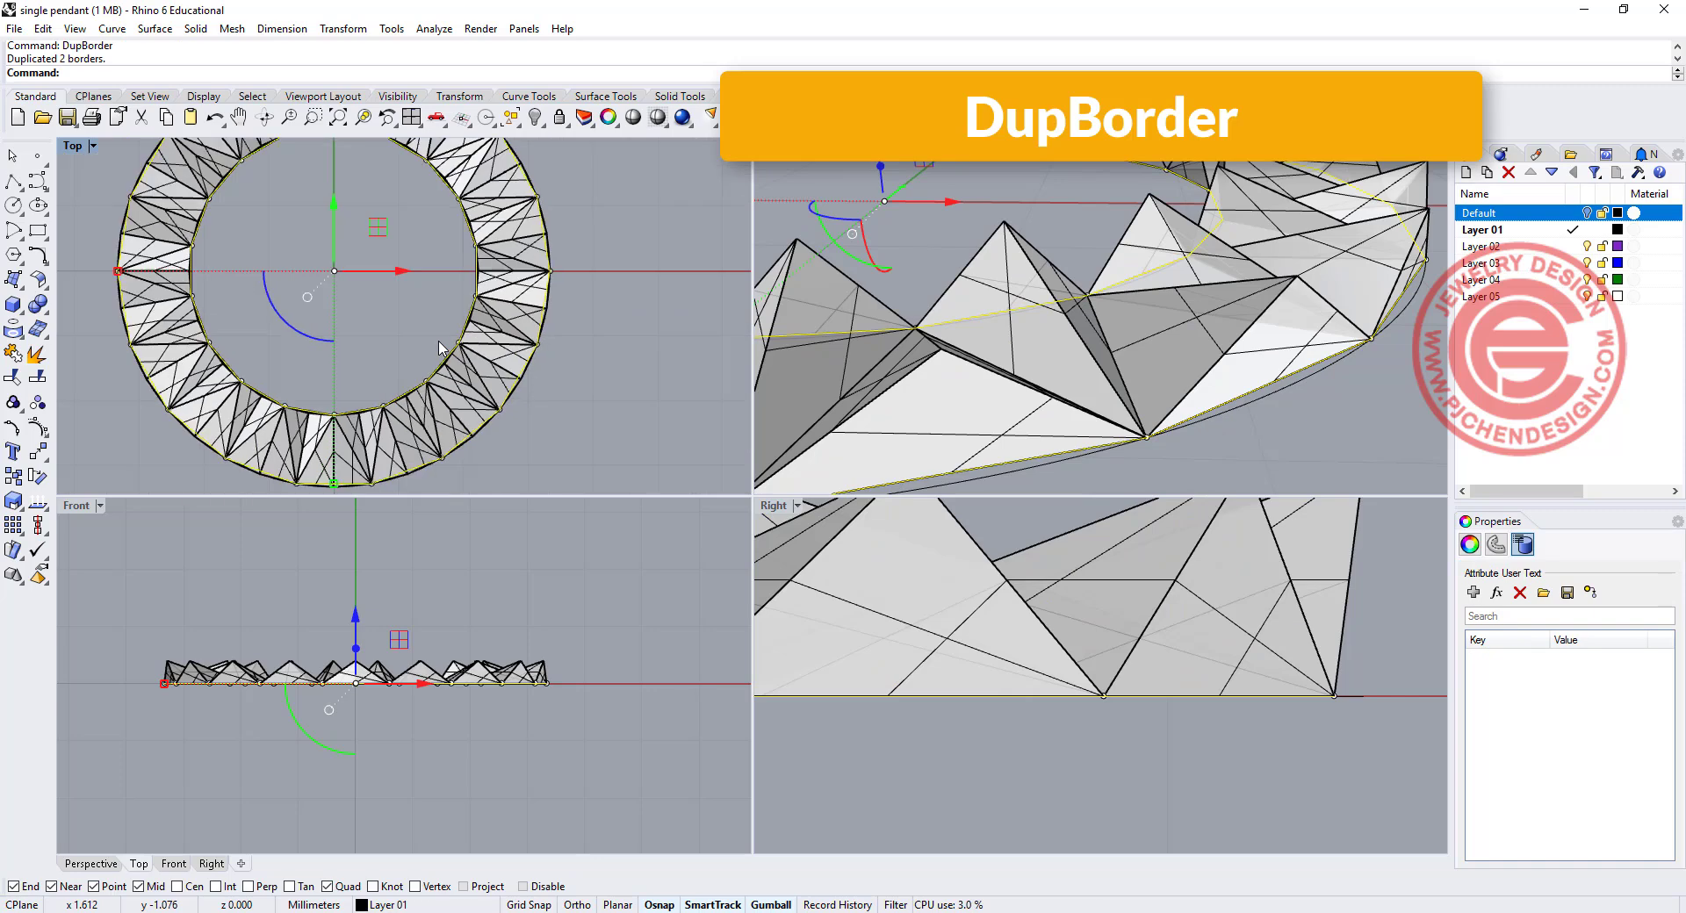
scroll(283, 211, down, 2)
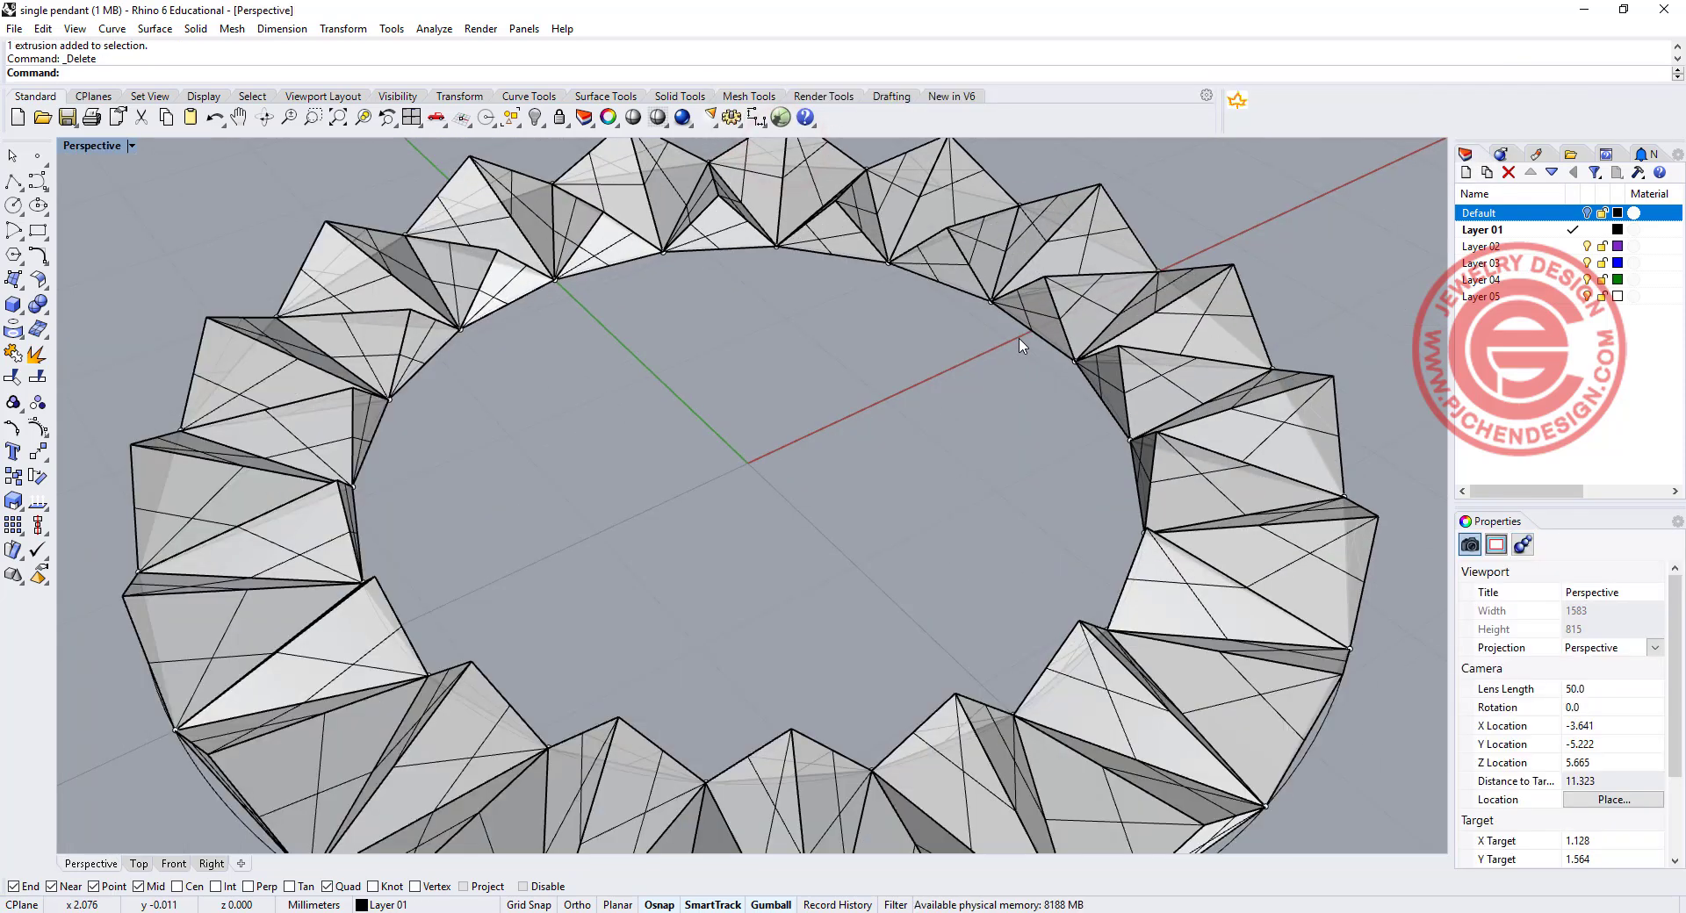
Extrude the ring's inner and outer border curves straight down about 0.28 mm to form open side walls.
scroll(1023, 338, up, 3)
click(1036, 336)
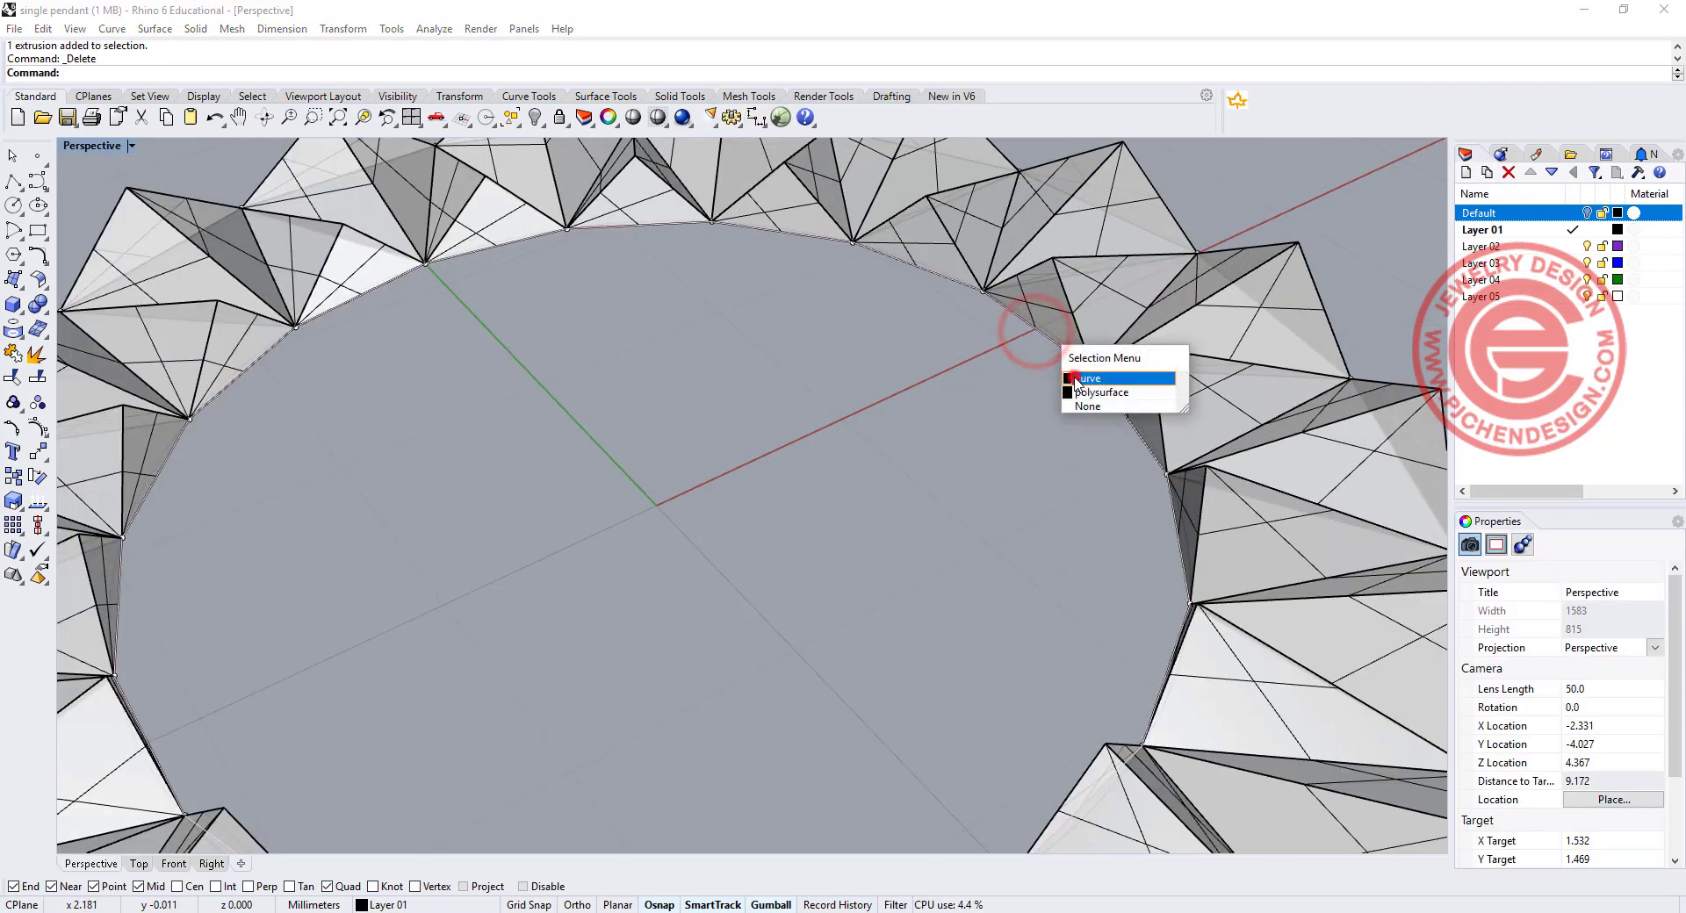
click(1073, 376)
right_drag(1073, 375, 1018, 436)
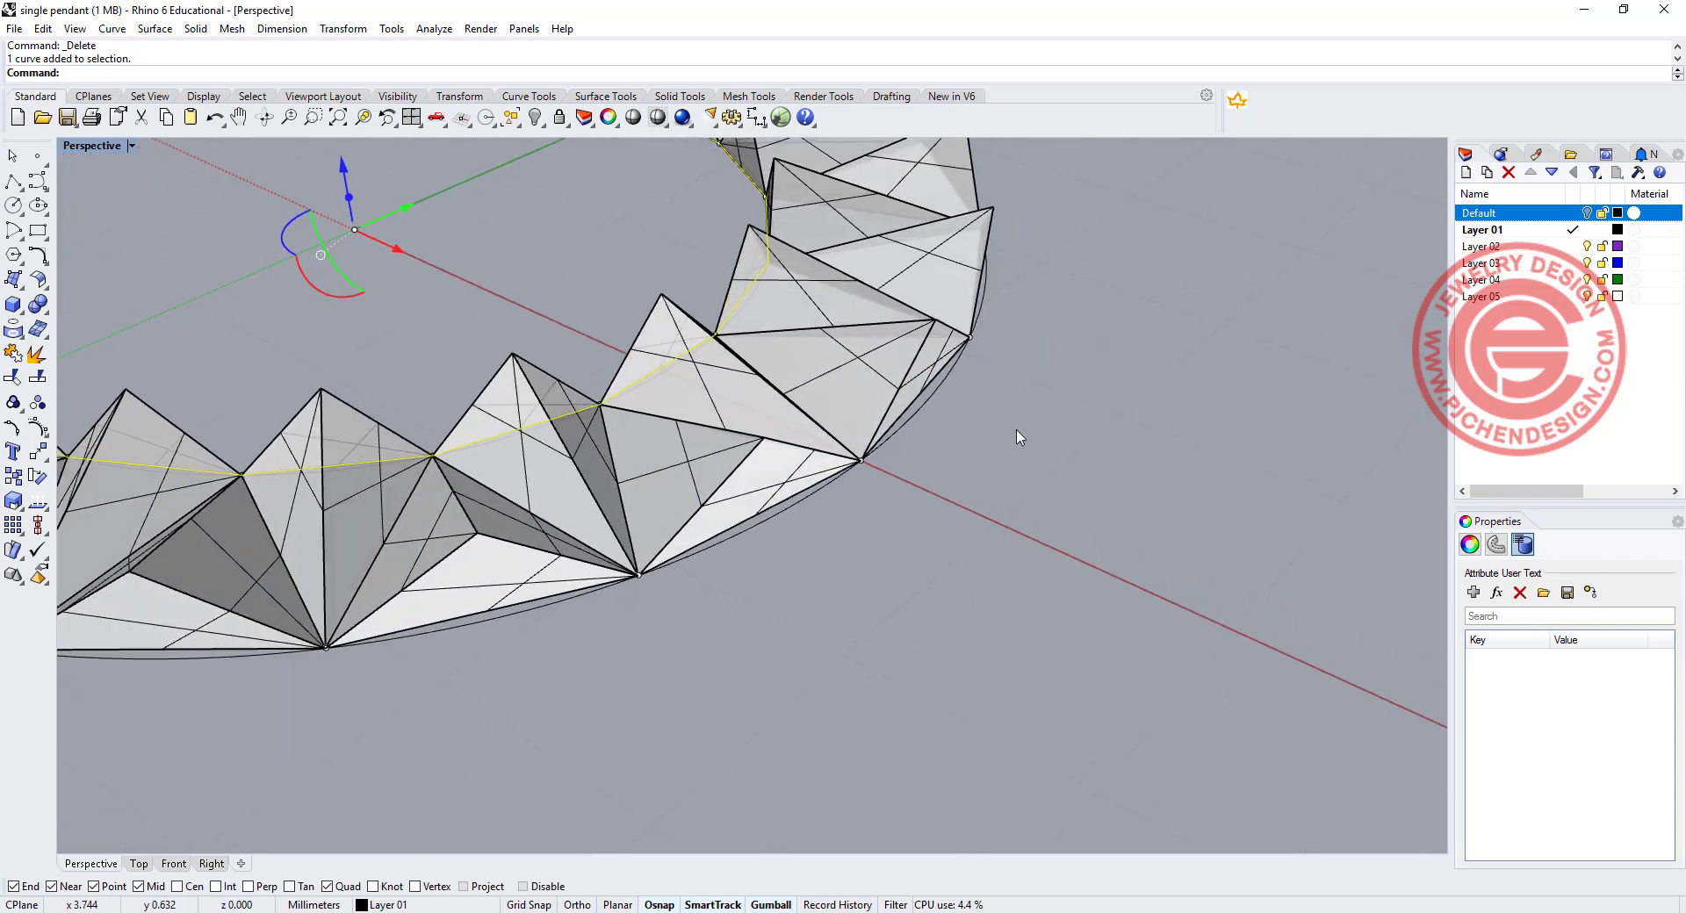
click(921, 395)
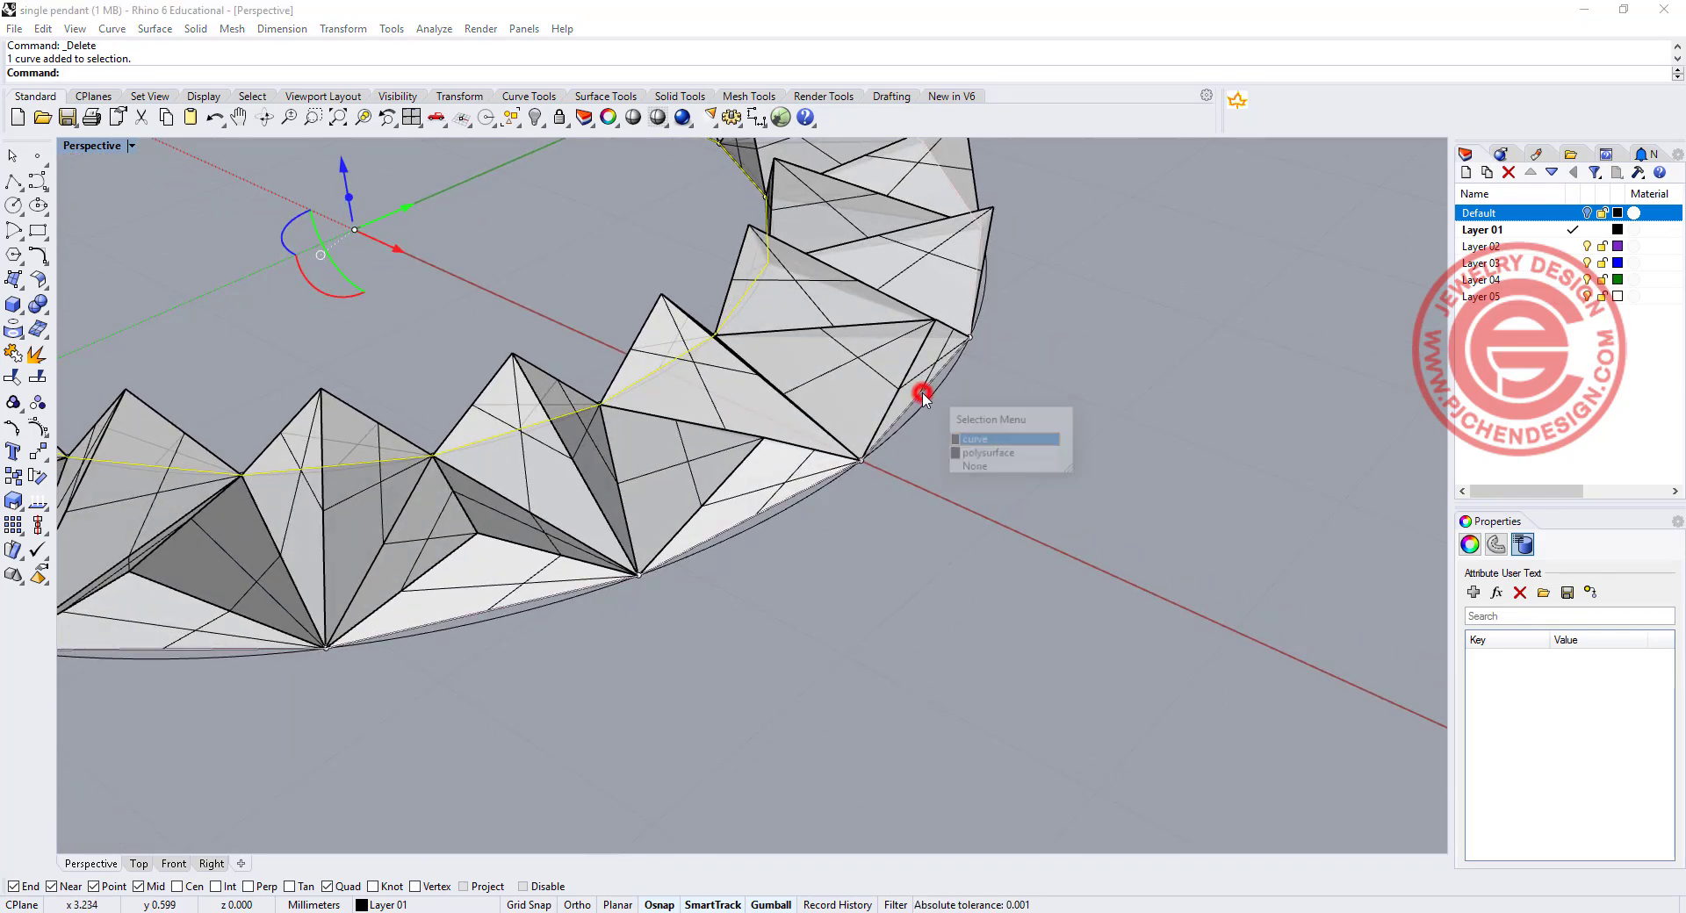
click(972, 439)
scroll(875, 535, down, 6)
right_drag(875, 535, 961, 545)
click(155, 28)
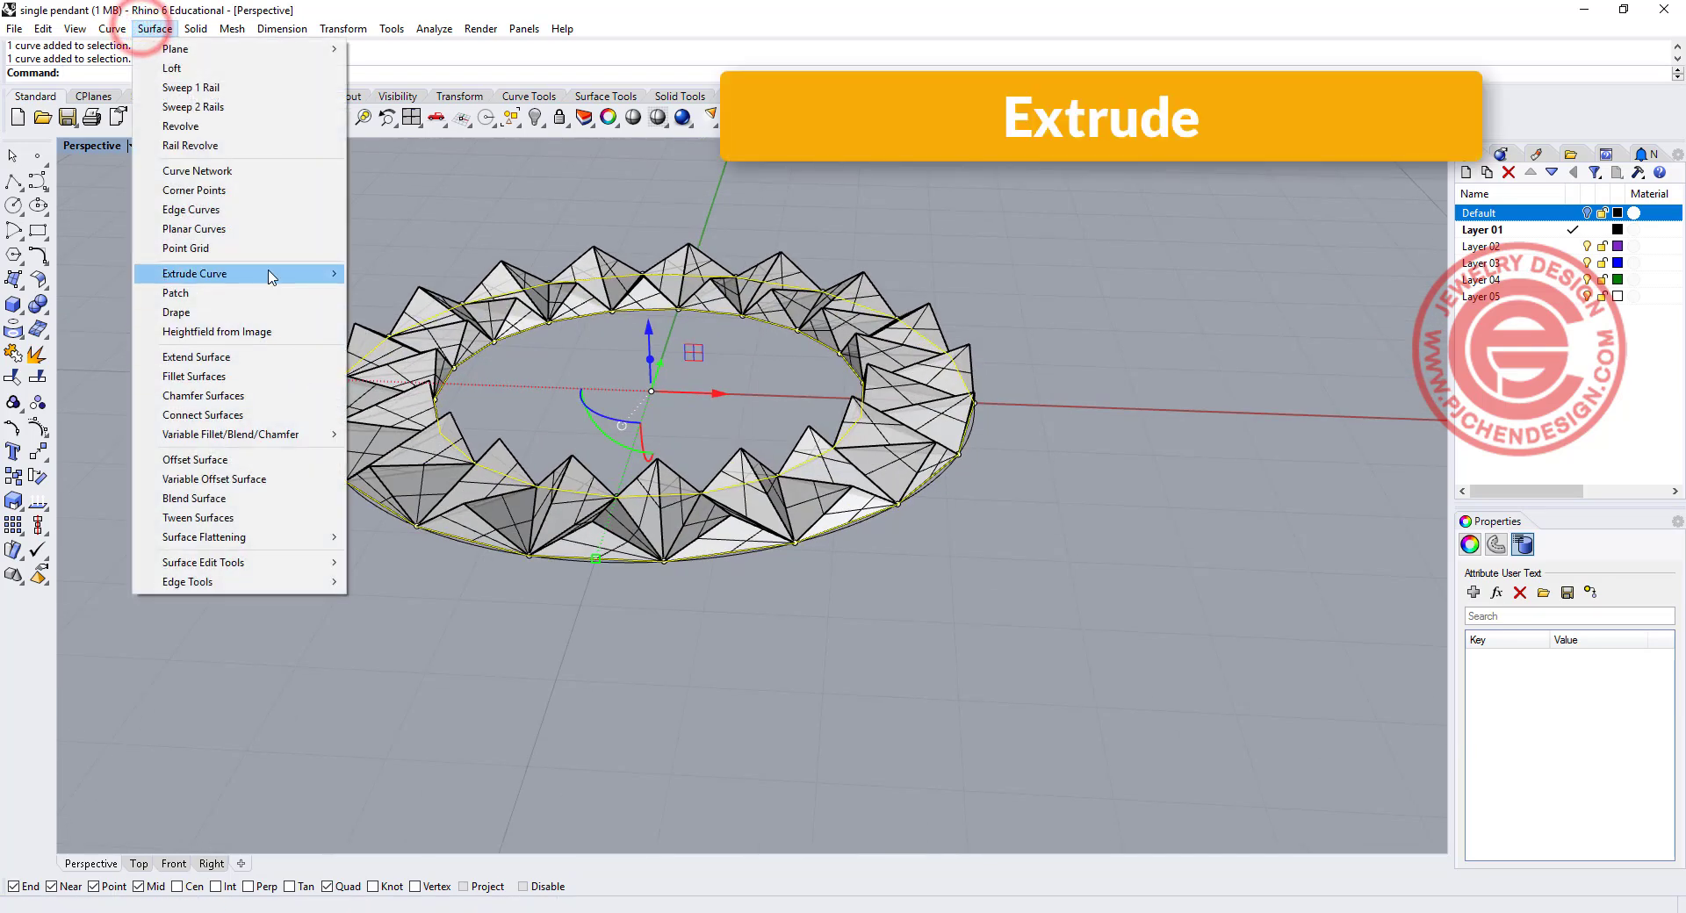
mouse_move(270, 274)
click(404, 274)
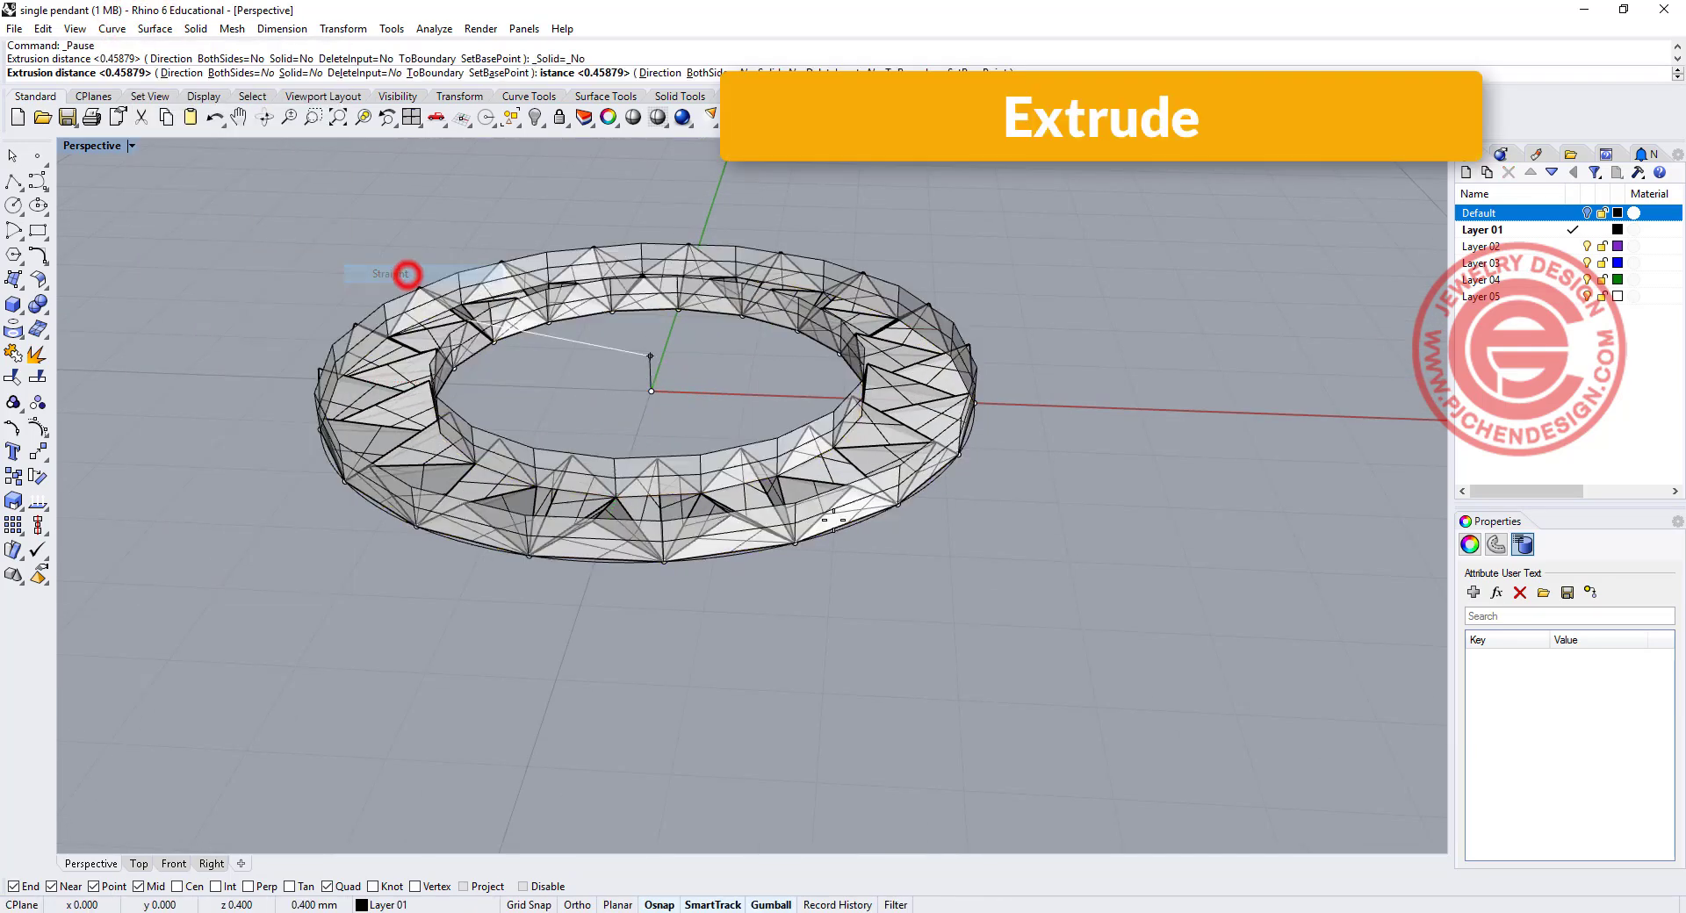
right_drag(971, 556, 970, 371)
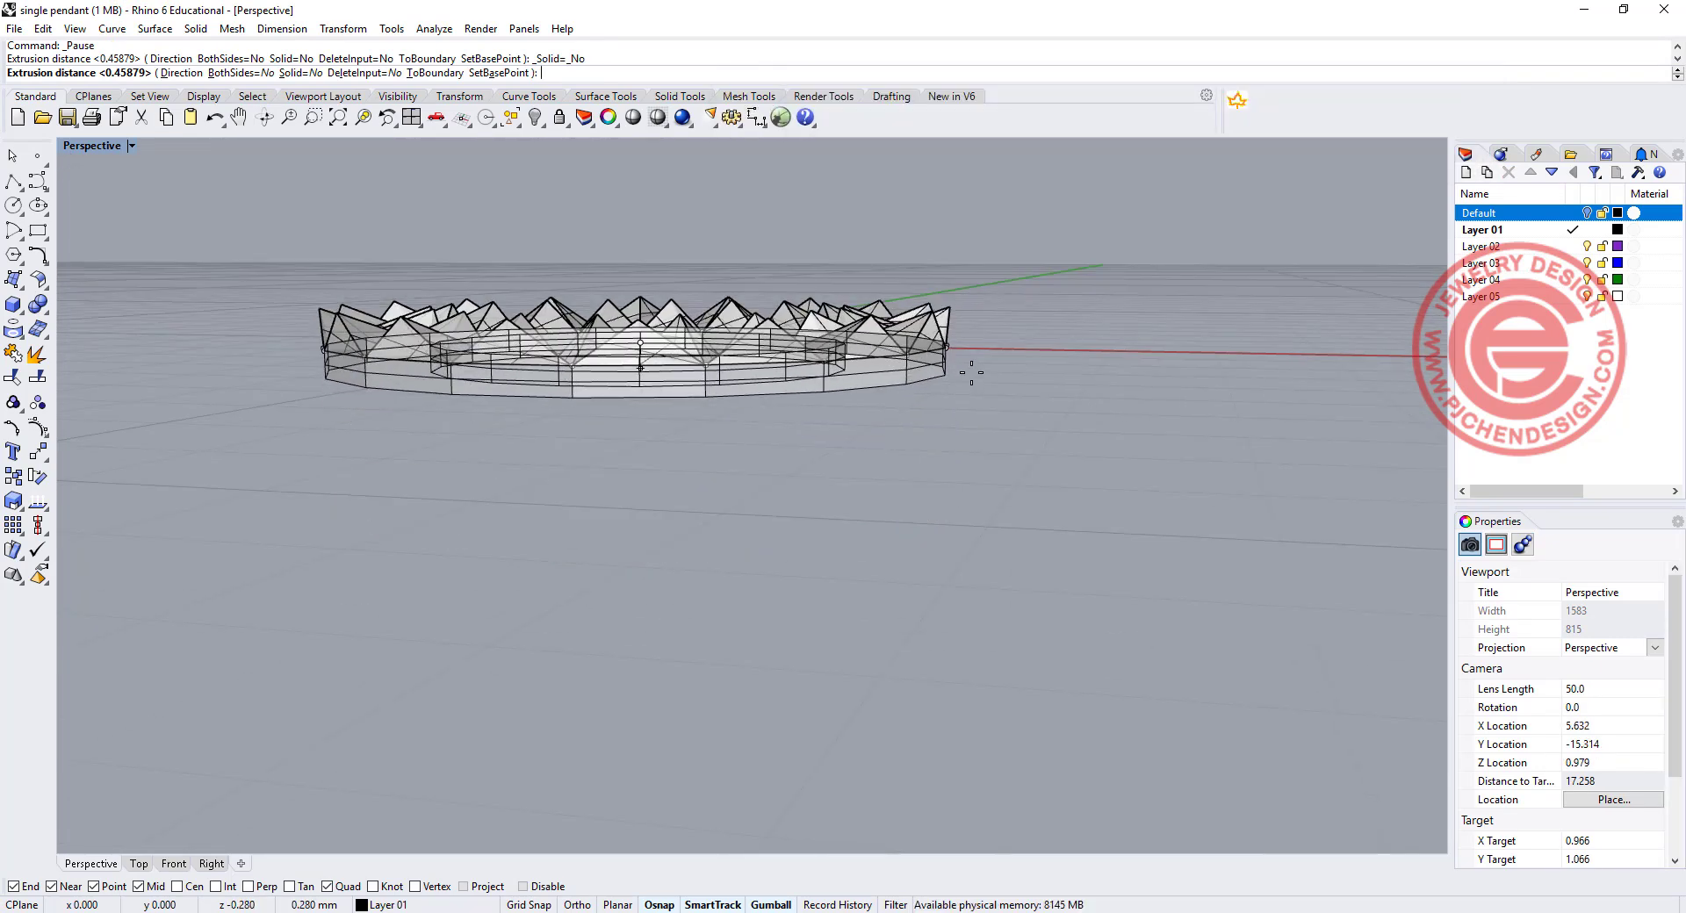
click(970, 376)
right_drag(970, 376, 1209, 465)
click(1208, 462)
Select the faceted ring with both extruded side walls and join them into one polysurface.
right_drag(1068, 562, 1002, 537)
drag(691, 400, 689, 399)
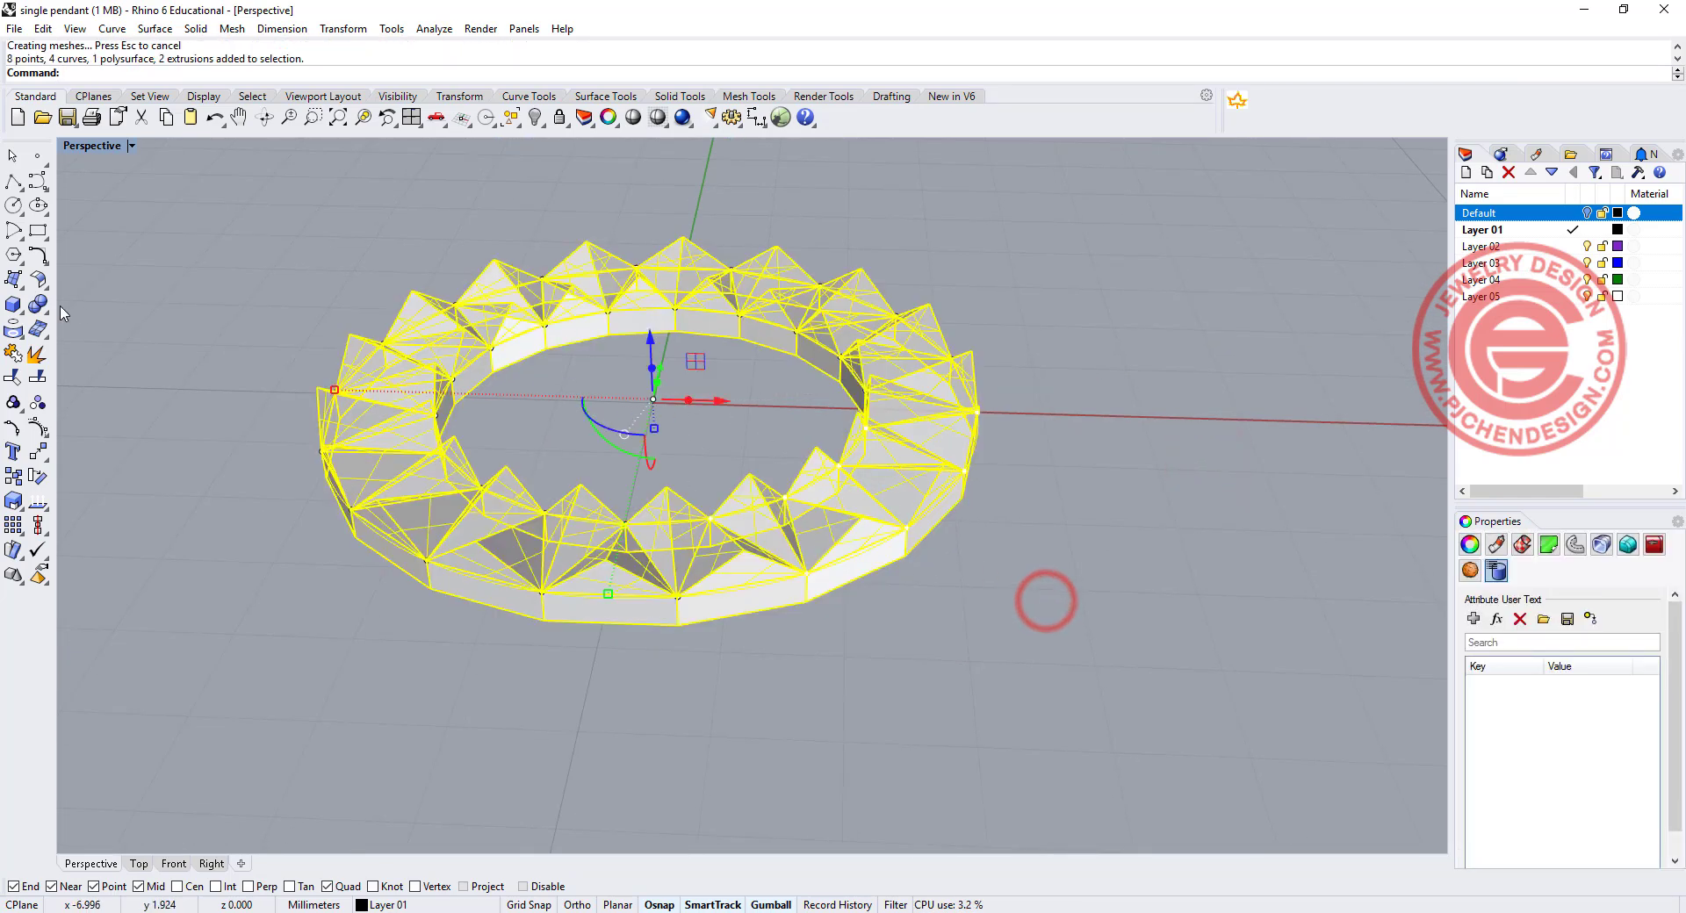
click(12, 354)
click(906, 653)
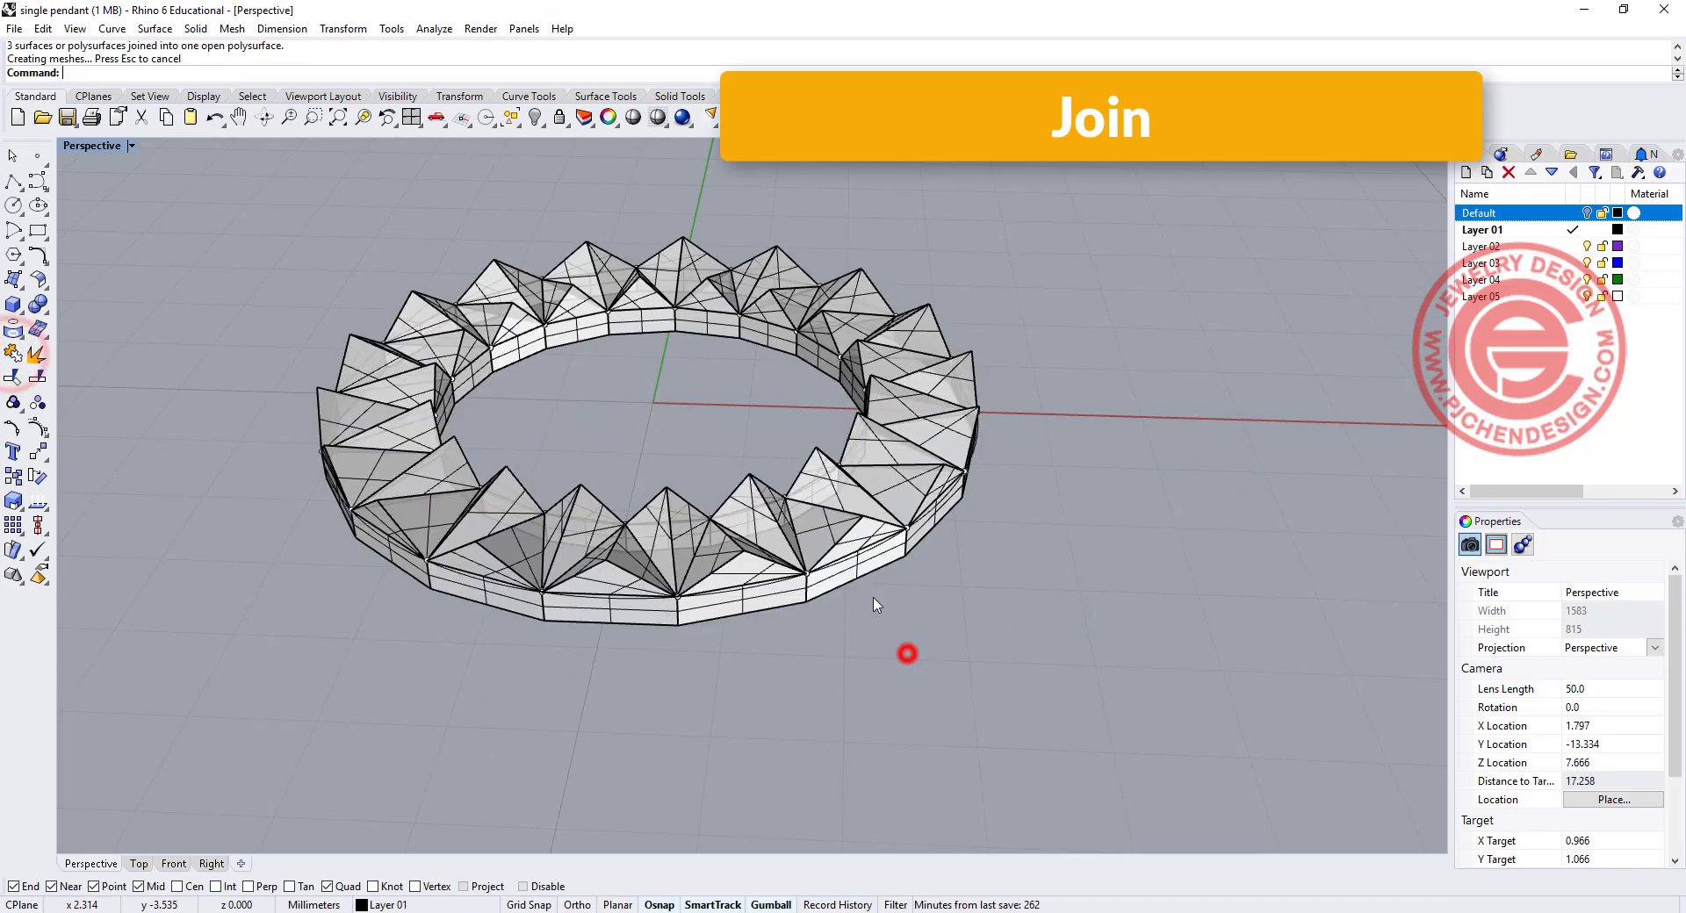
Cap the open underside of the joined ring and check its object type in the properties.
click(782, 512)
right_drag(888, 519, 797, 428)
click(837, 480)
right_drag(837, 480, 931, 338)
click(932, 336)
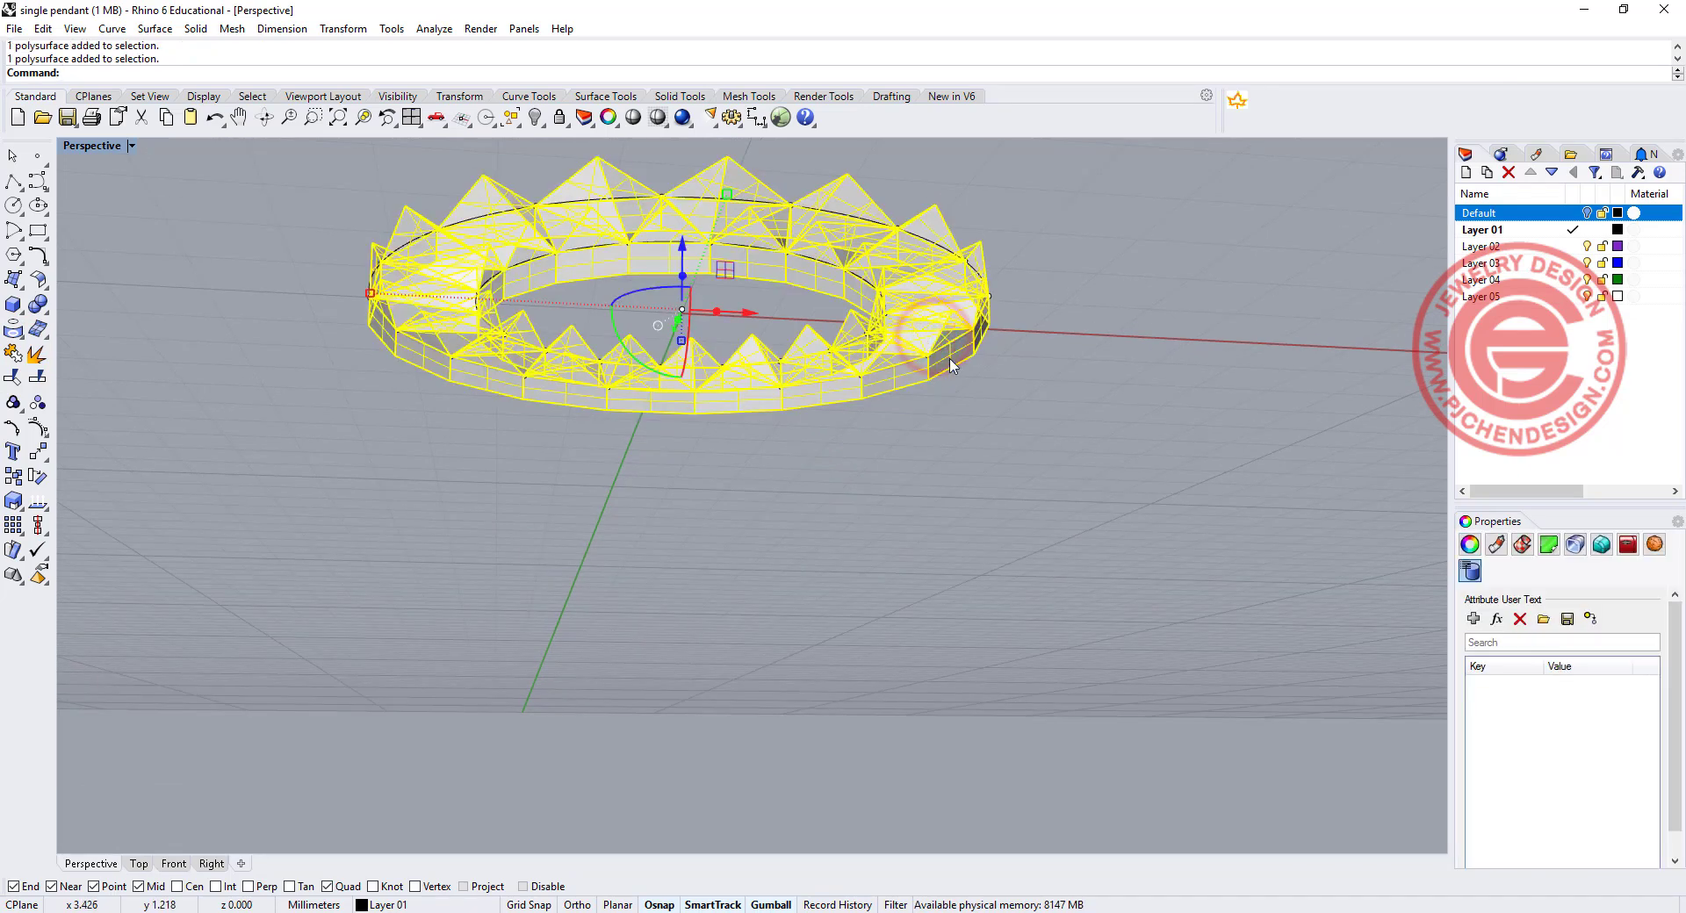
text(Cap)
key(Return)
click(1043, 359)
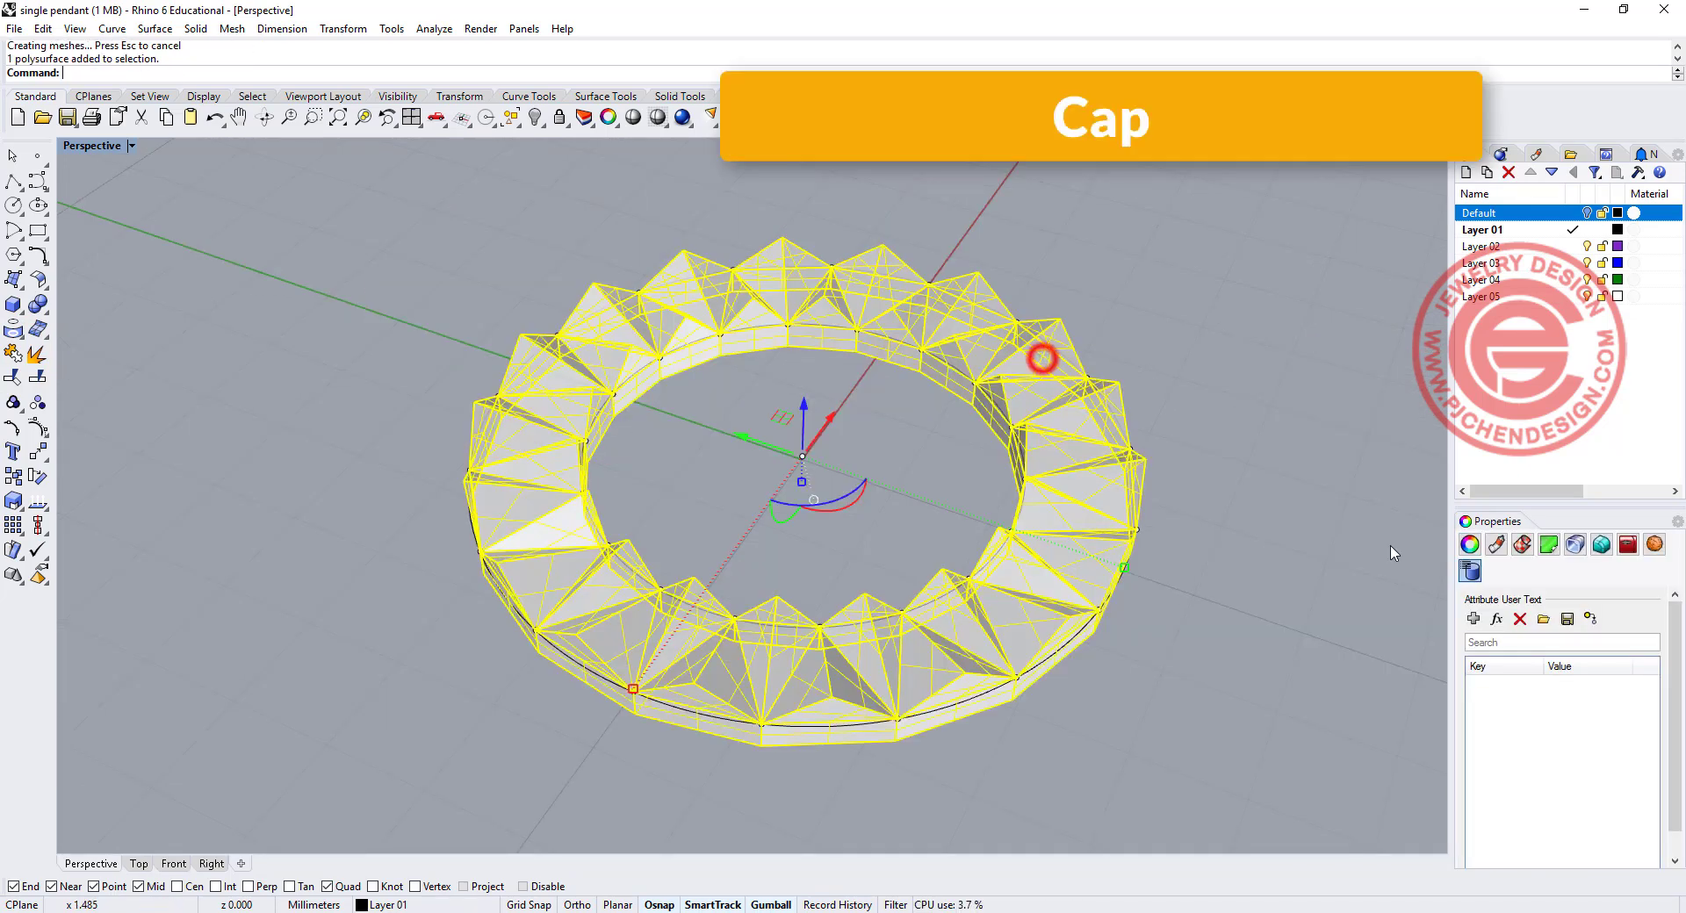
click(1472, 546)
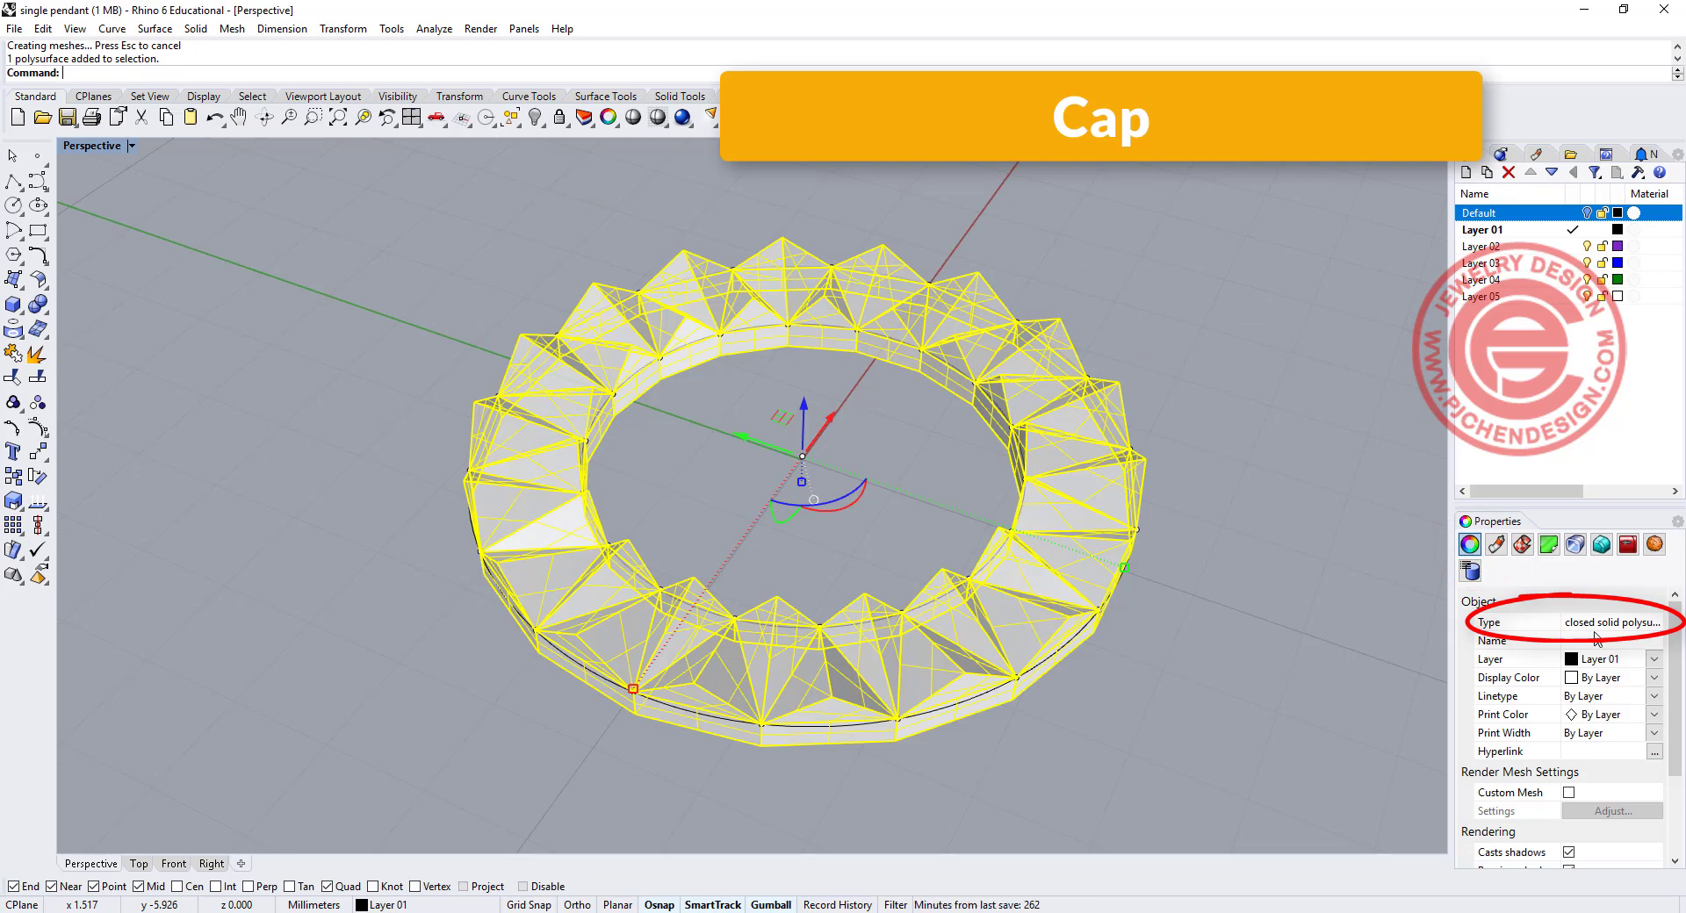
click(1246, 514)
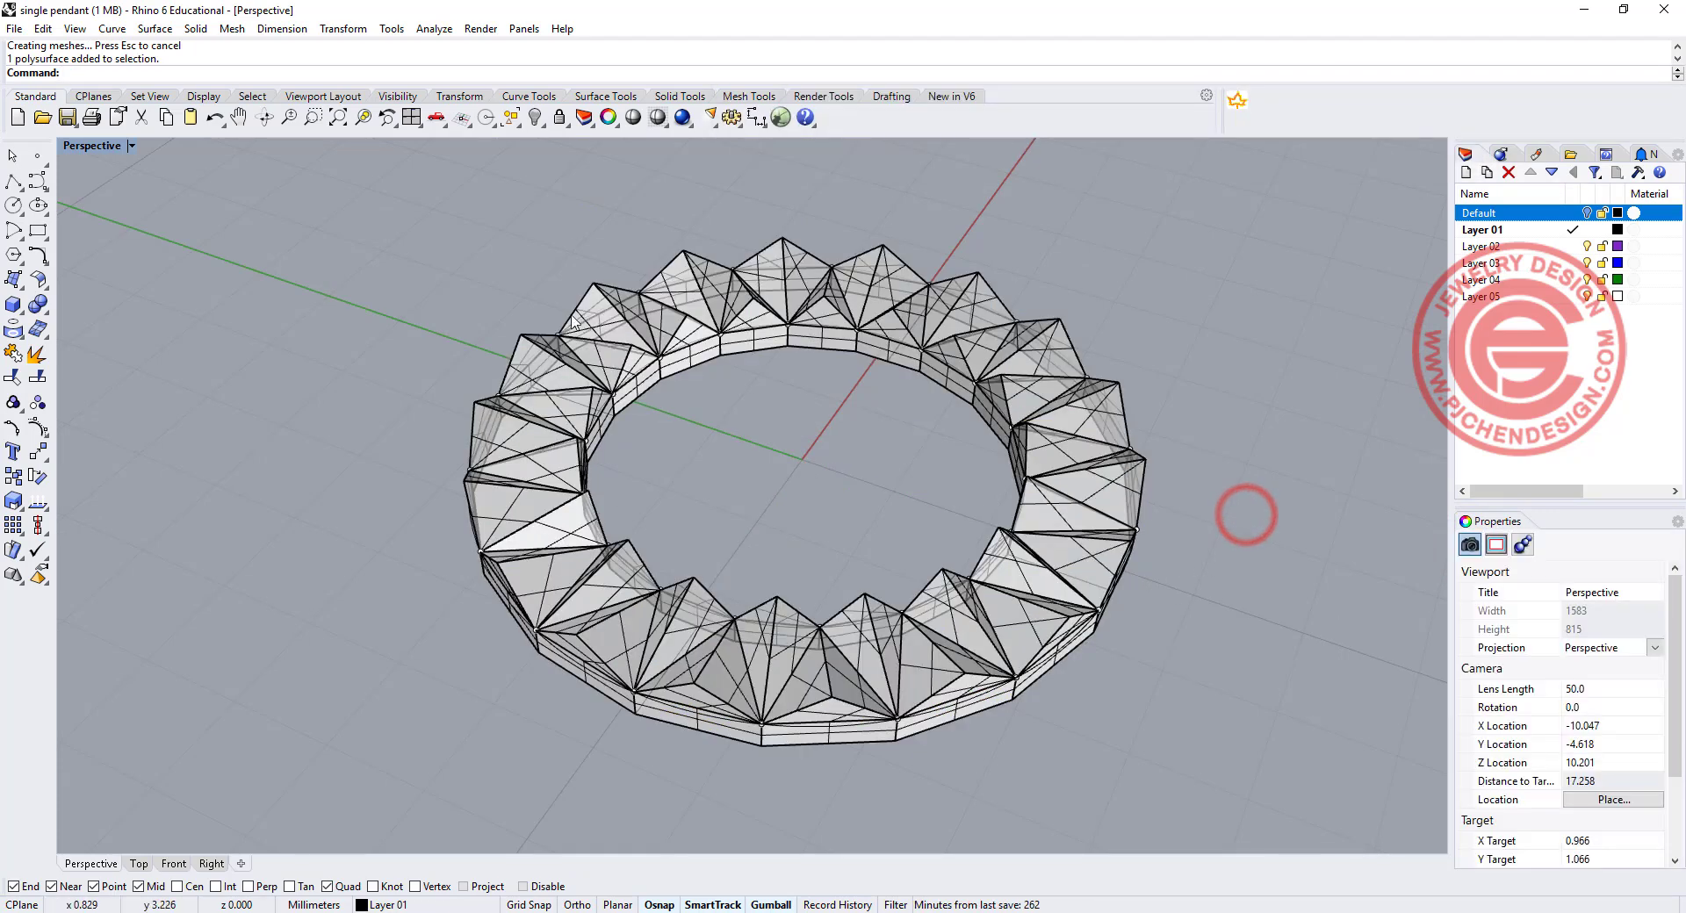
Show the hidden round stone inside the faceted ring.
click(540, 119)
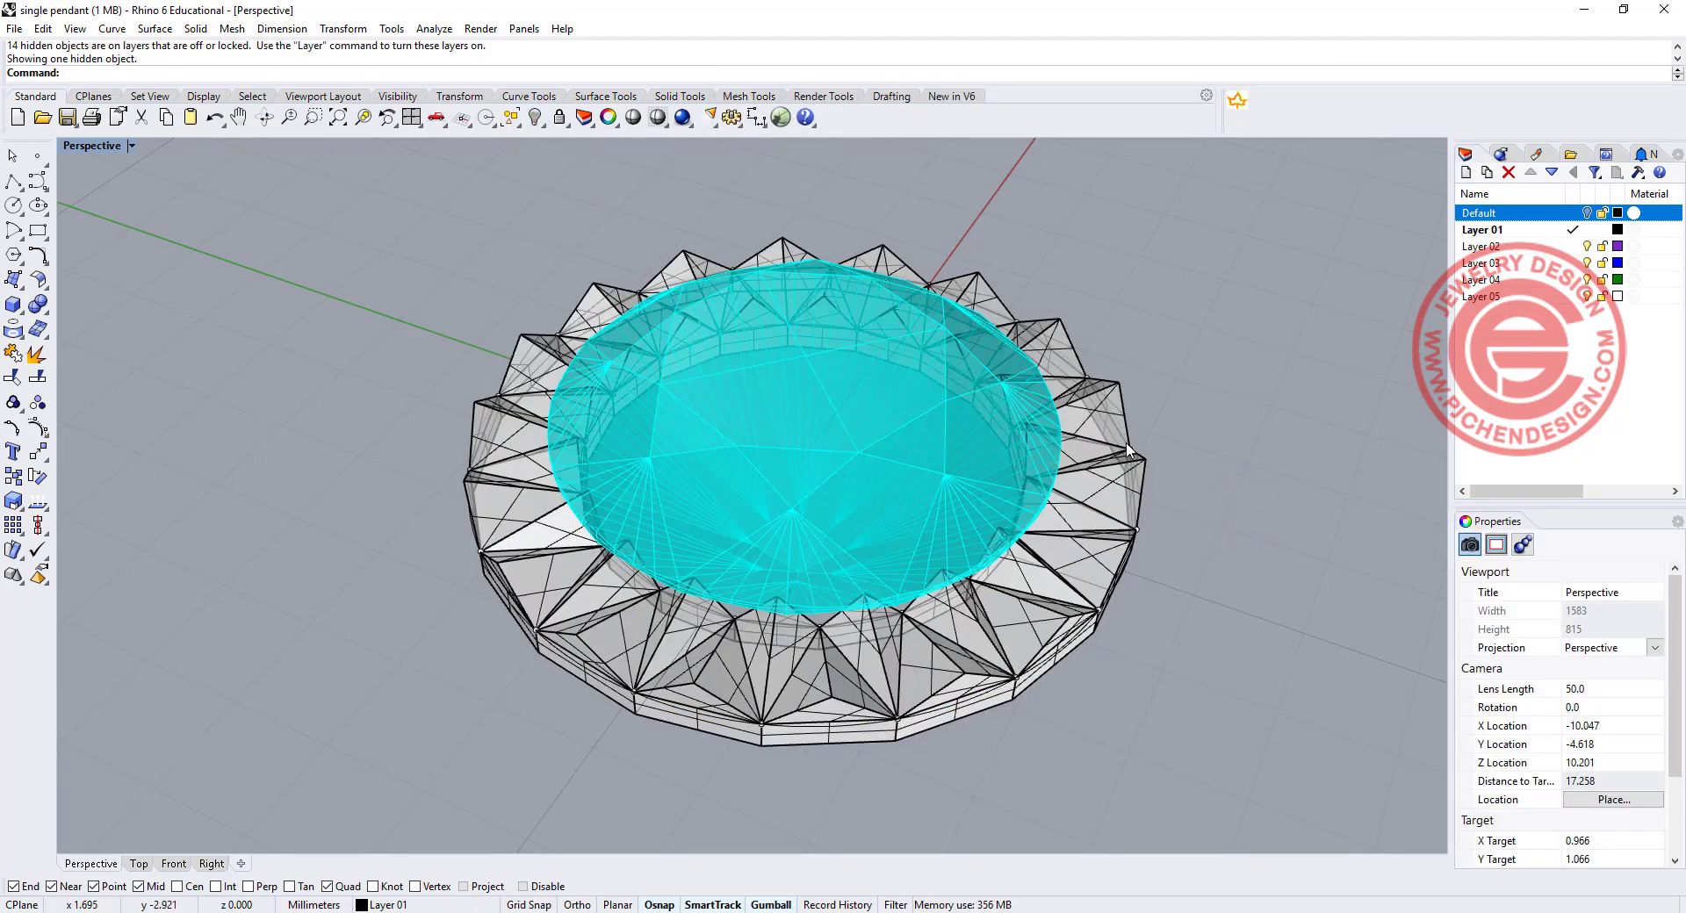
right_drag(1111, 455, 1107, 568)
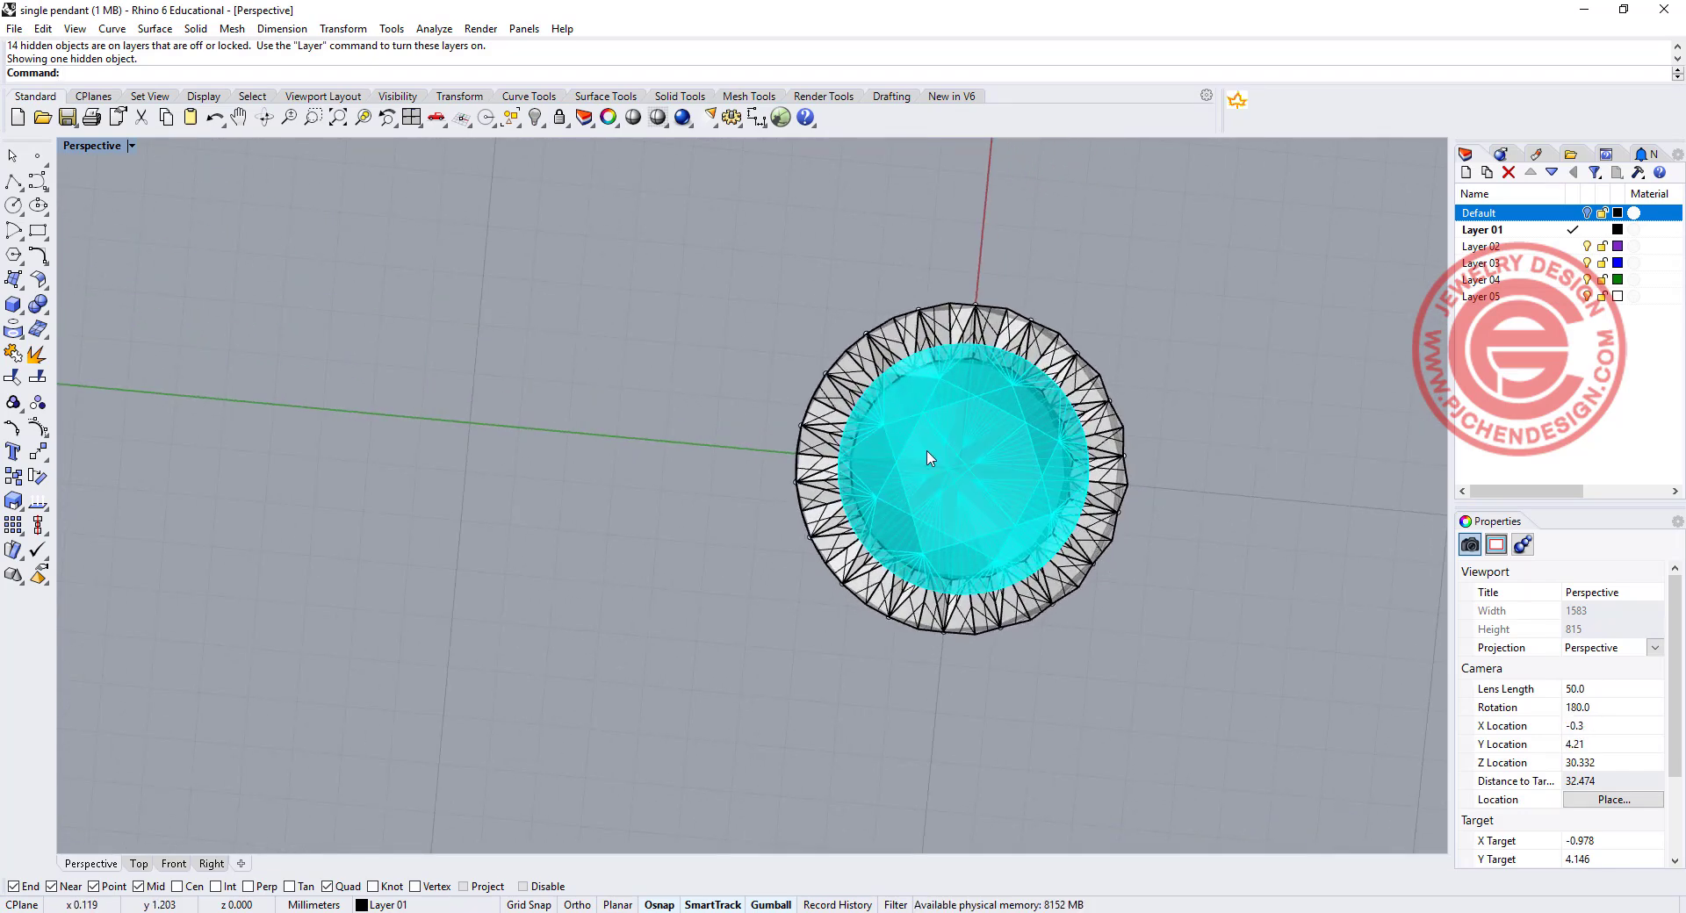
mouse_move(931, 443)
shift+right_down()
mouse_move(690, 411)
mouse_move(919, 469)
shift+right_up()
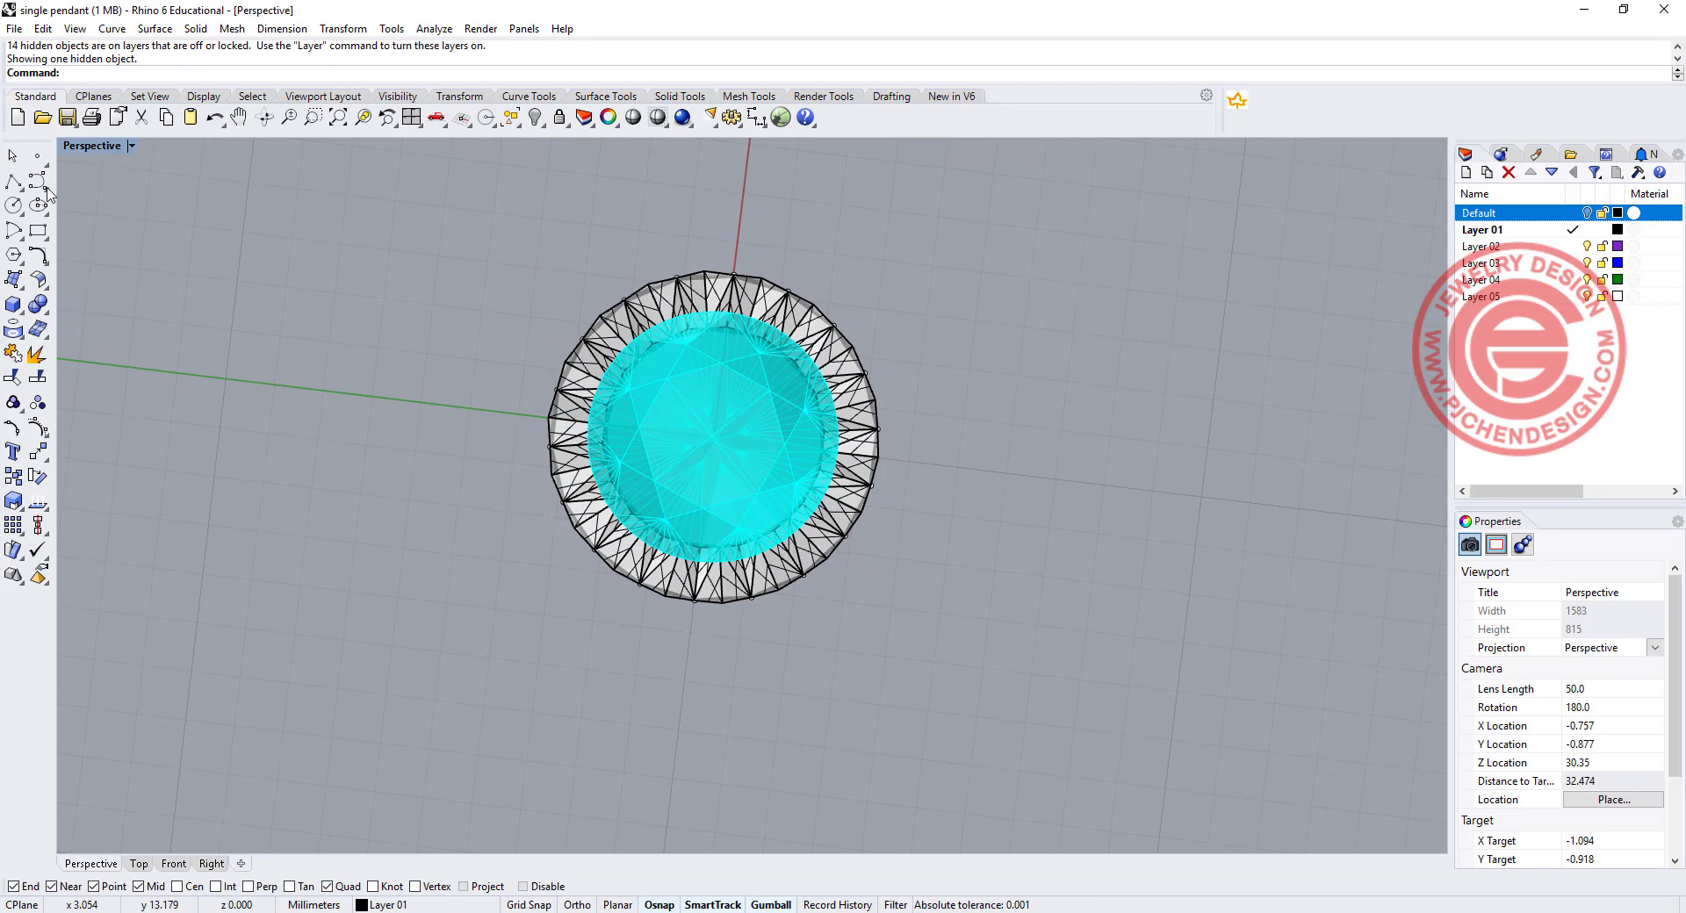
Draw a slanted polyline about 4.9 mm long in the Front view, from above the stone down through the ring's outer edge.
double_click(96, 151)
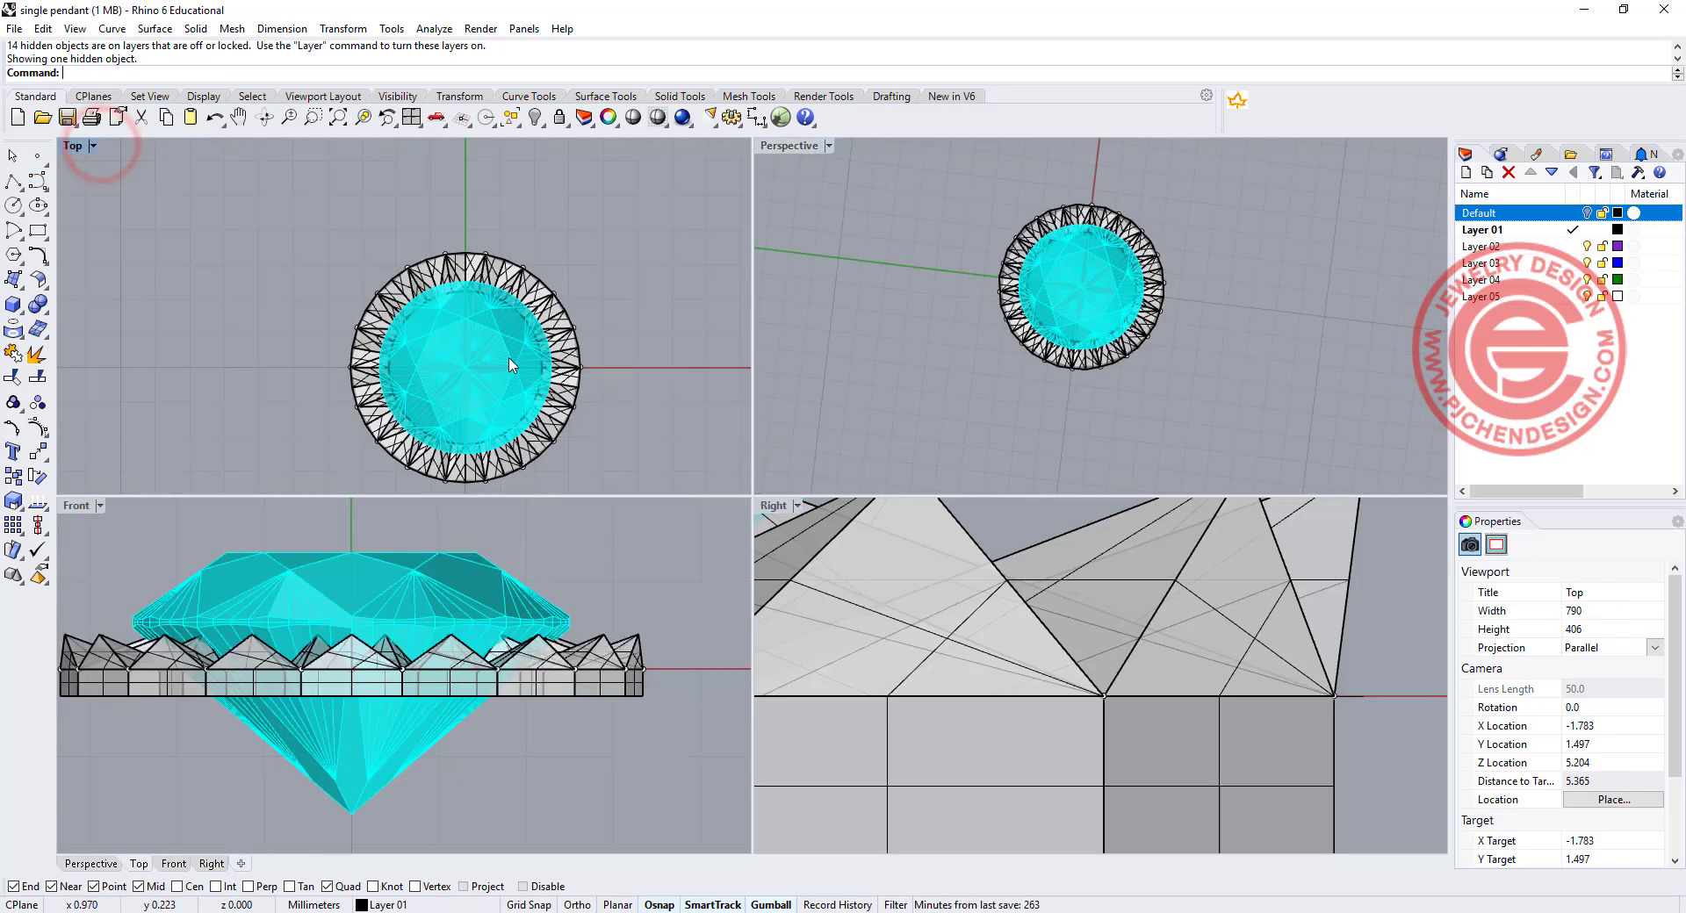
right_drag(470, 620, 416, 626)
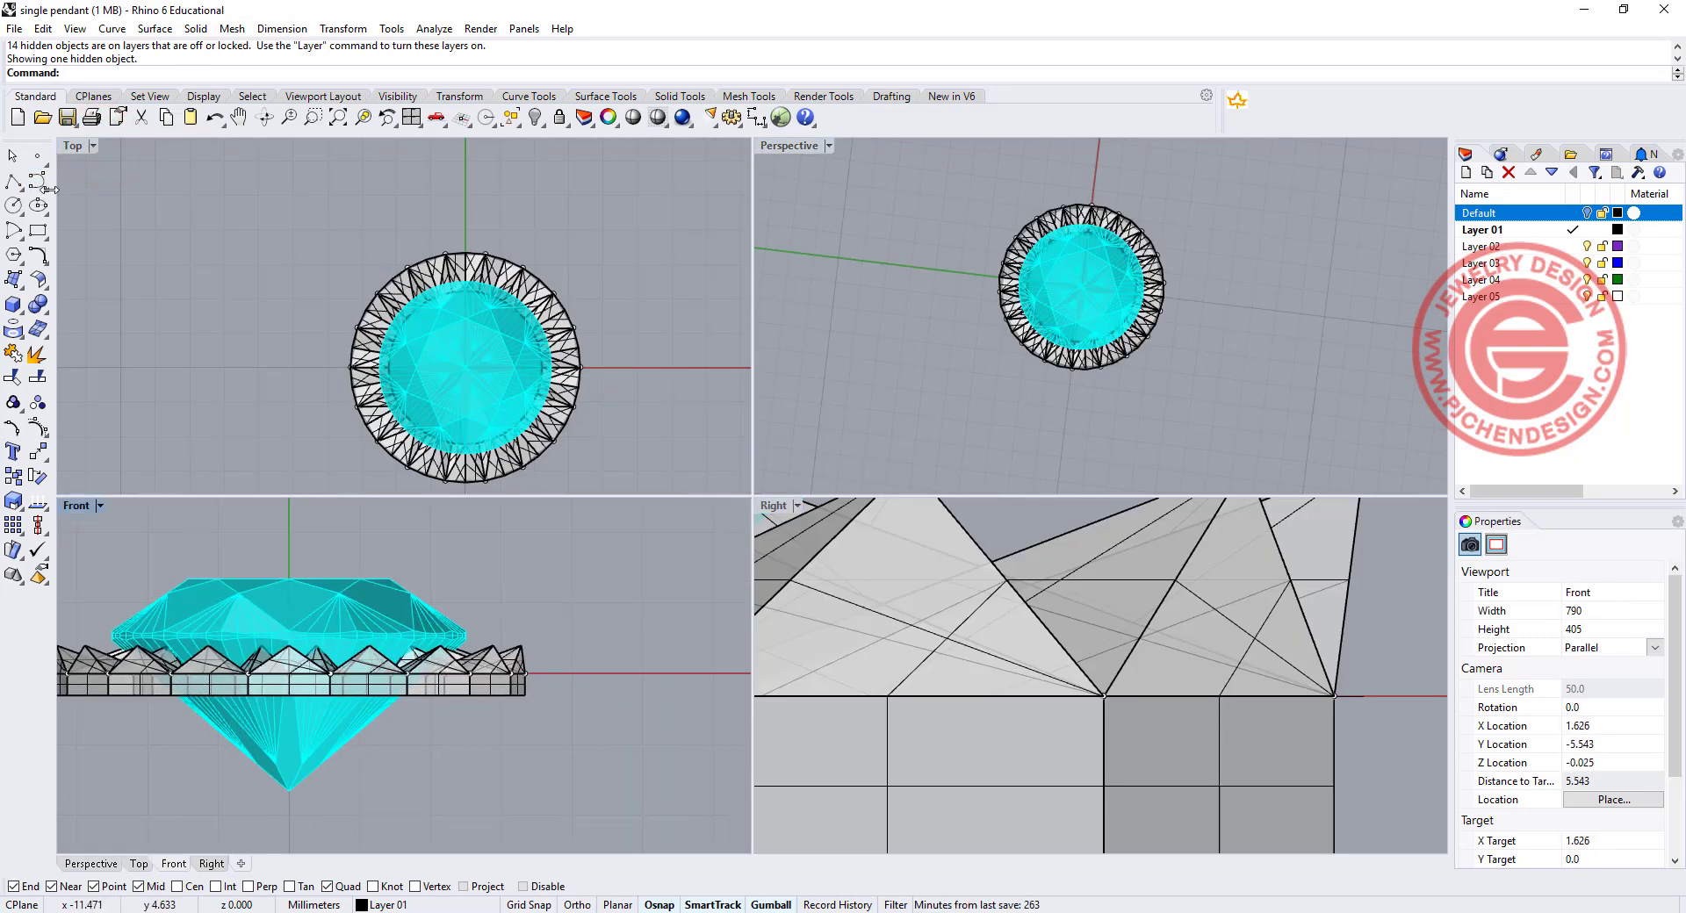
click(15, 182)
right_drag(497, 543, 489, 576)
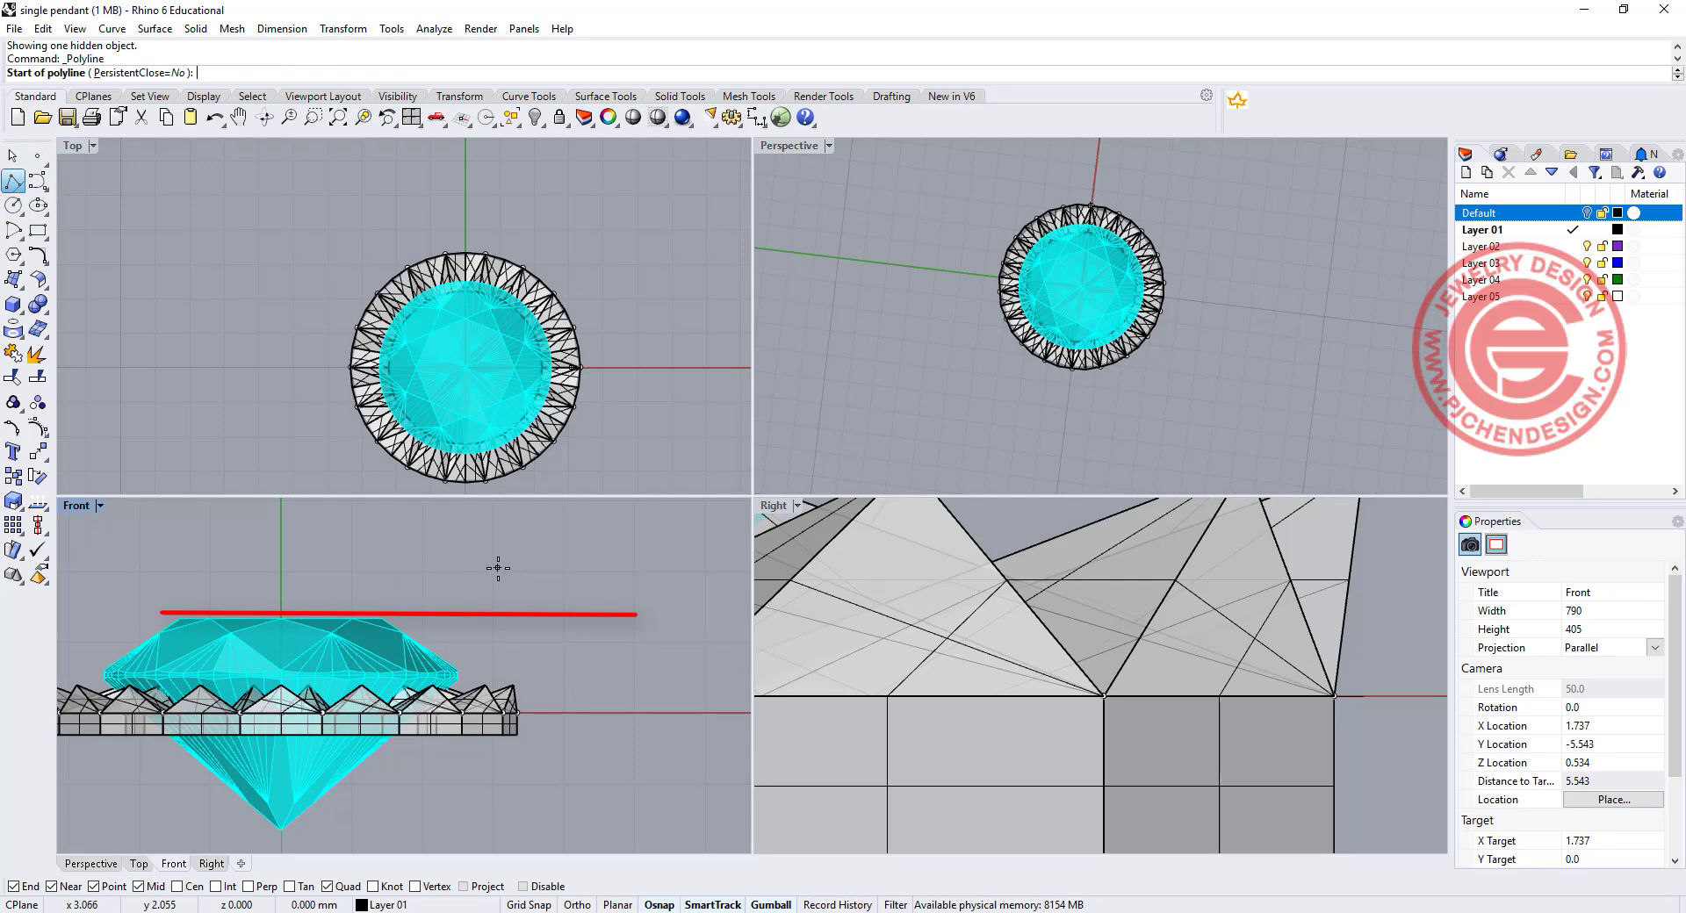
click(505, 569)
scroll(452, 752, down, 2)
right_drag(433, 798, 478, 704)
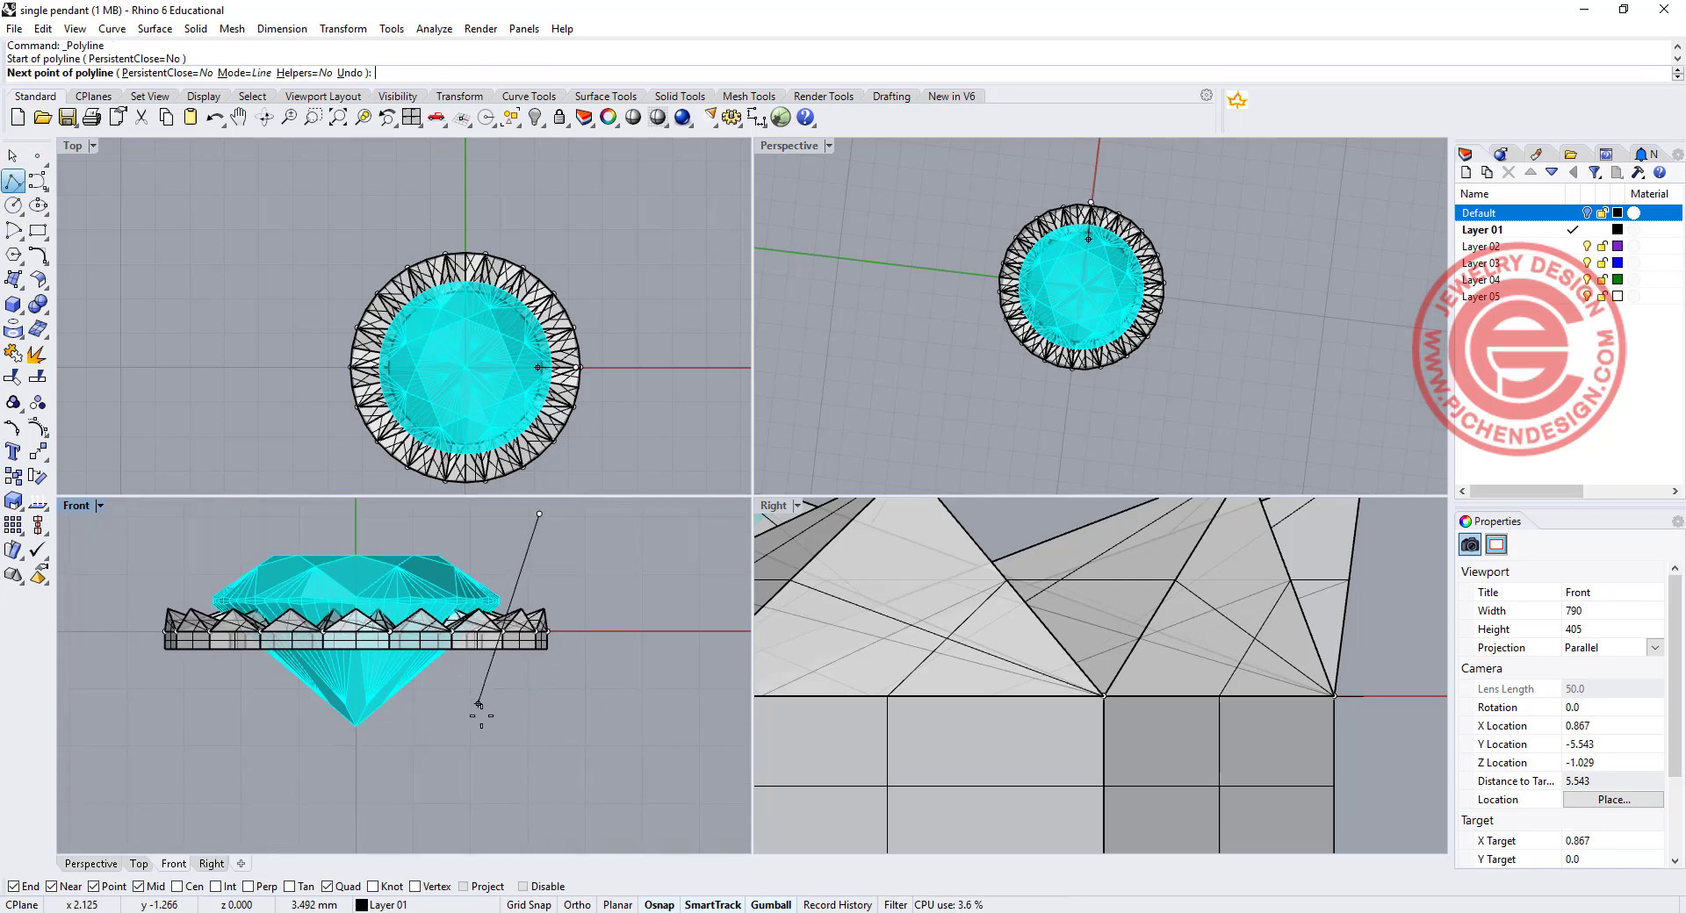
click(506, 793)
key(Return)
scroll(367, 725, up, 4)
double_click(73, 508)
scroll(703, 492, down, 8)
right_drag(722, 515, 714, 559)
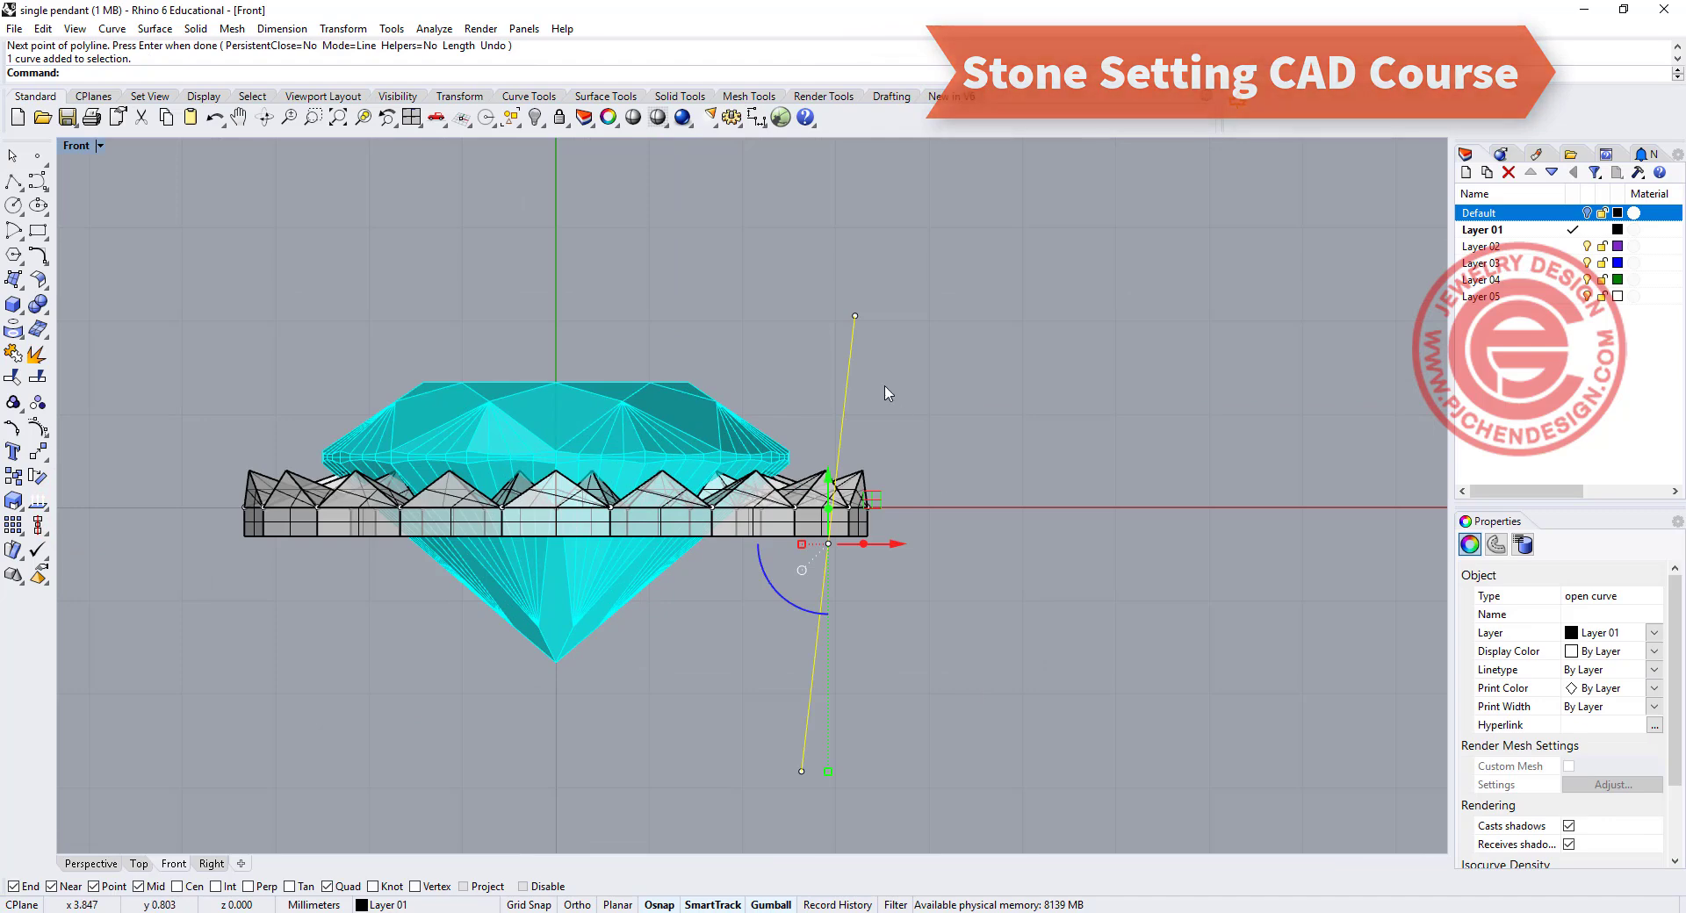
click(999, 409)
right_drag(999, 409, 936, 399)
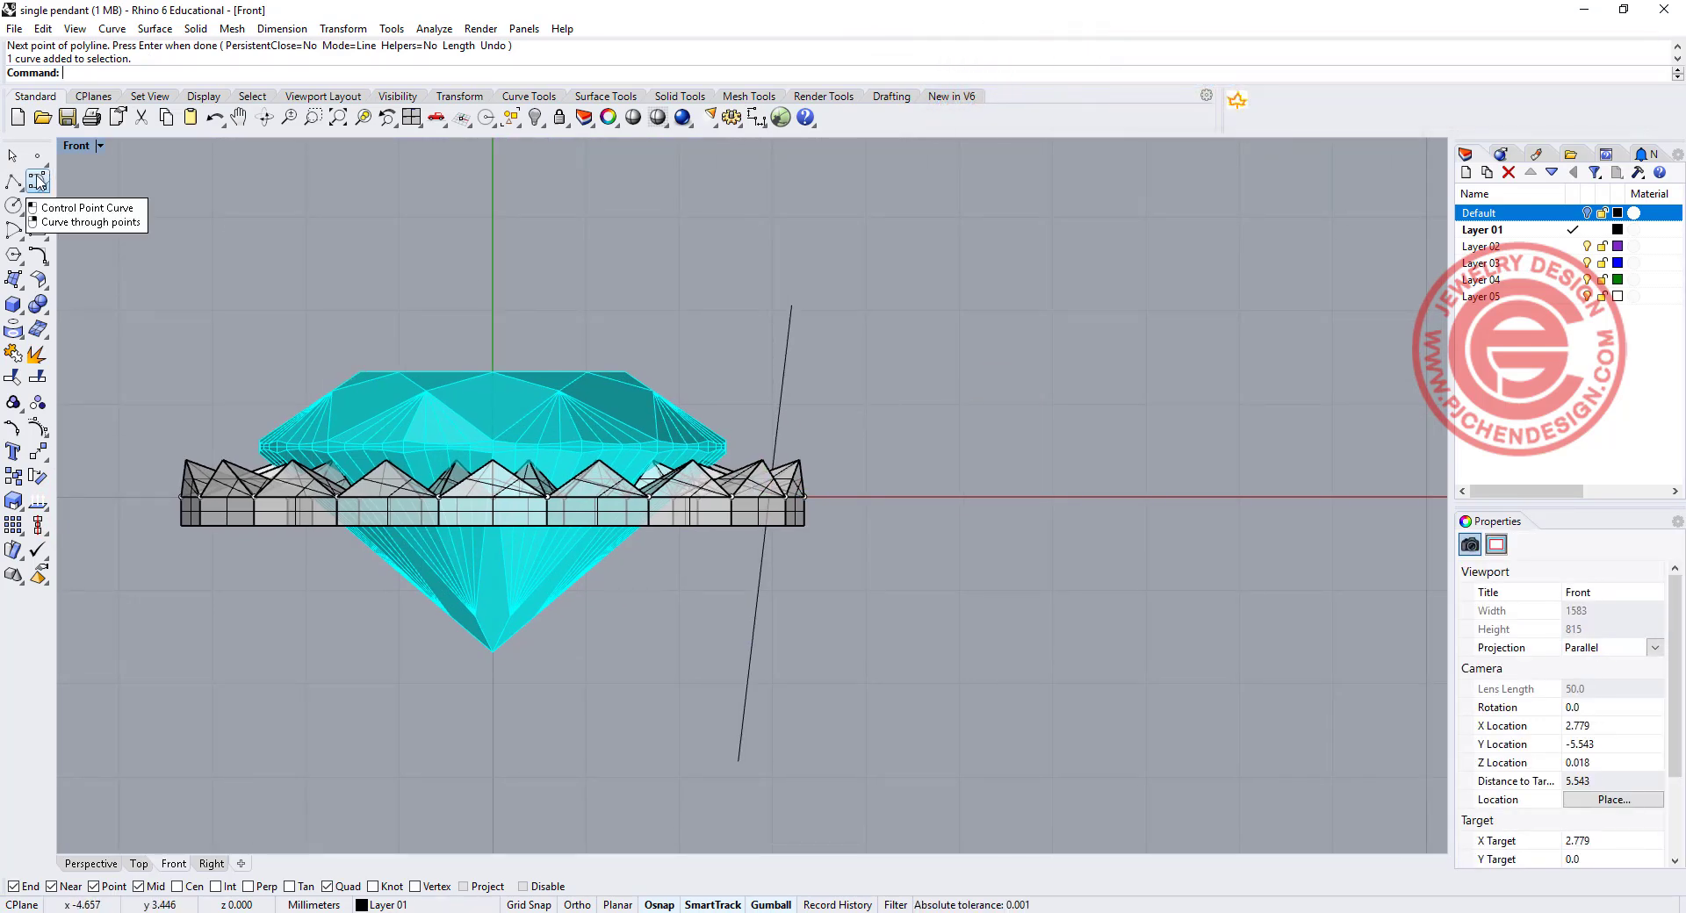
Create a single-radius pipe with rounded ends along the slanted line beside the stone.
click(16, 304)
click(64, 363)
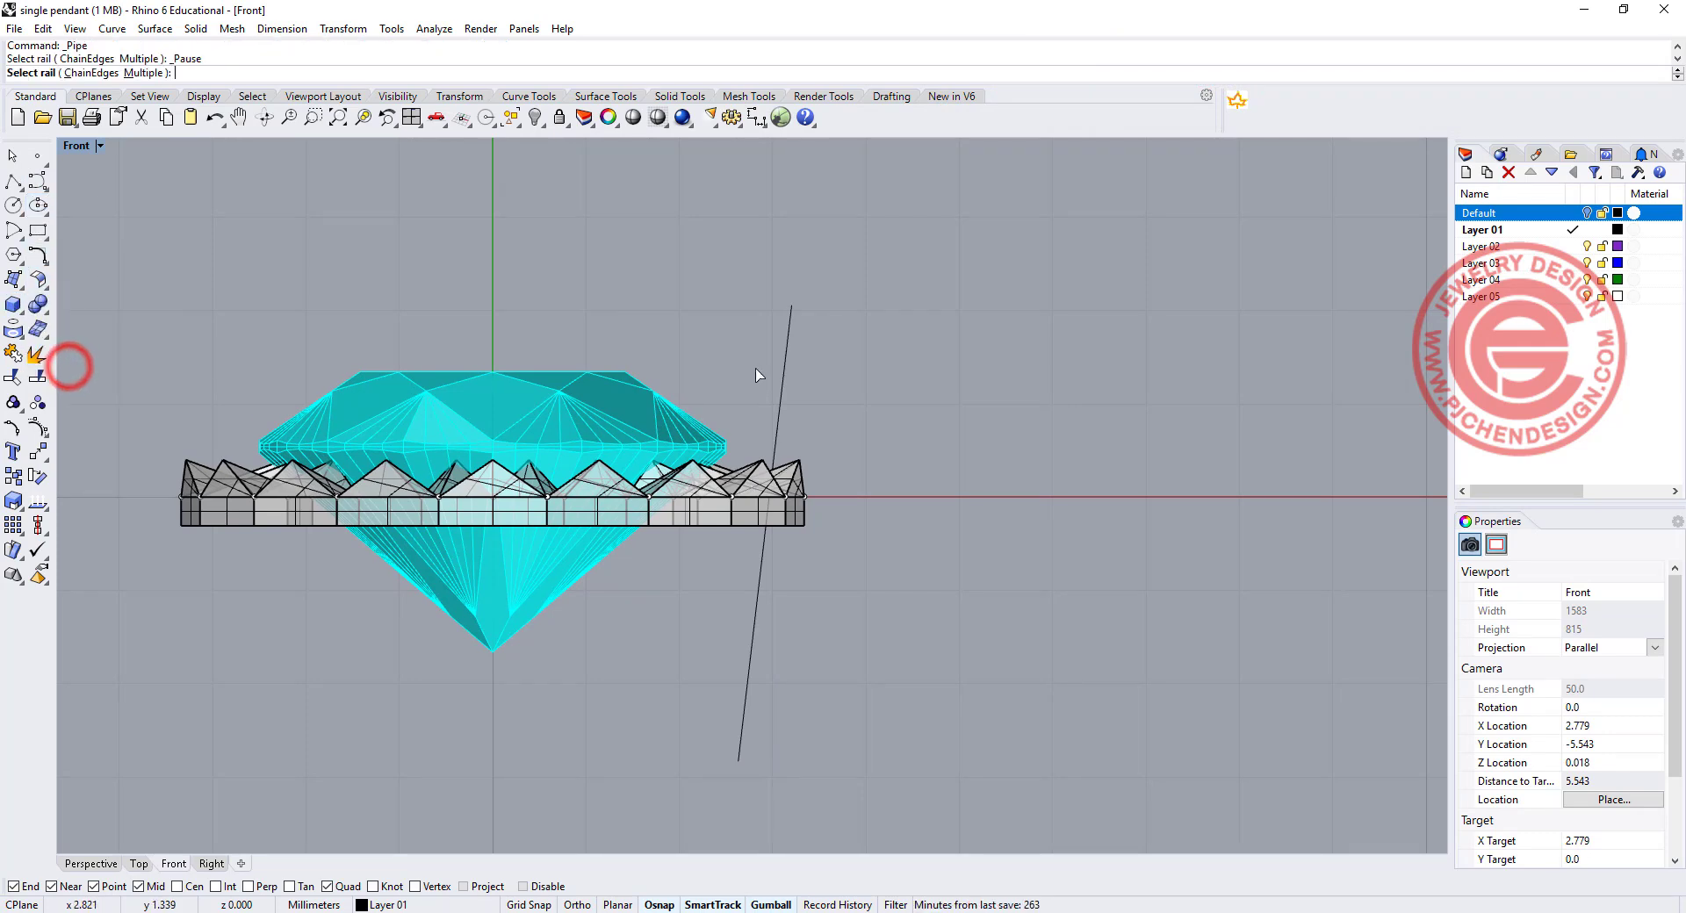
click(793, 336)
click(856, 303)
key(Return)
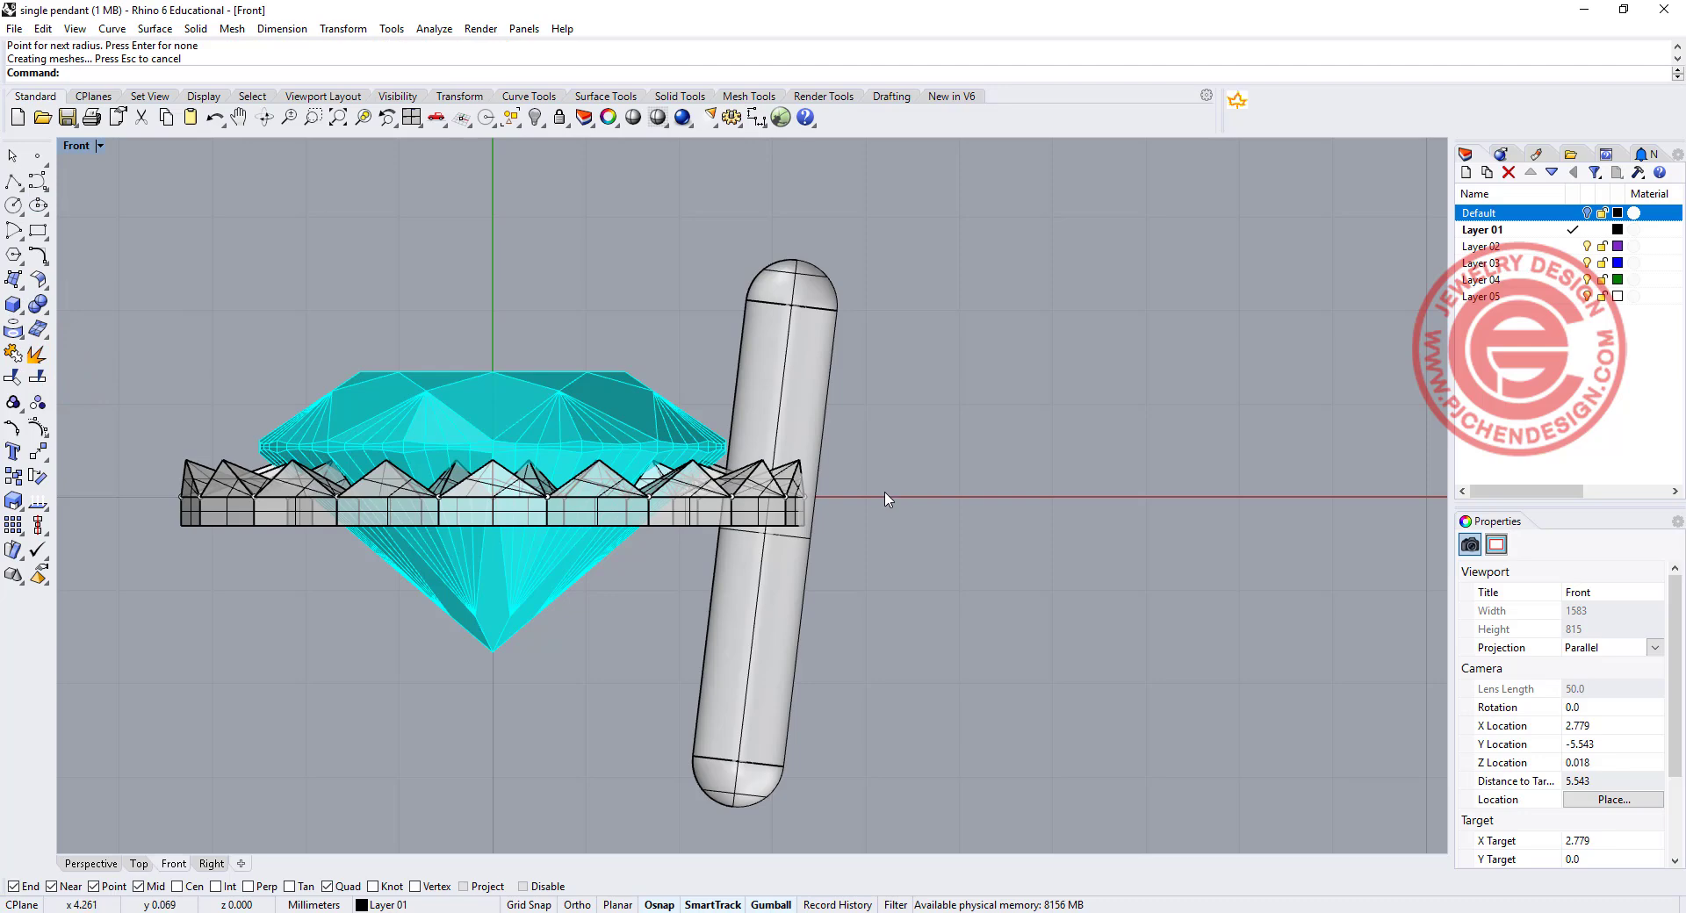
Move the slanted prong slightly inward in the Front view so it overlaps the stone's girdle.
click(790, 618)
drag(835, 533, 812, 545)
click(944, 546)
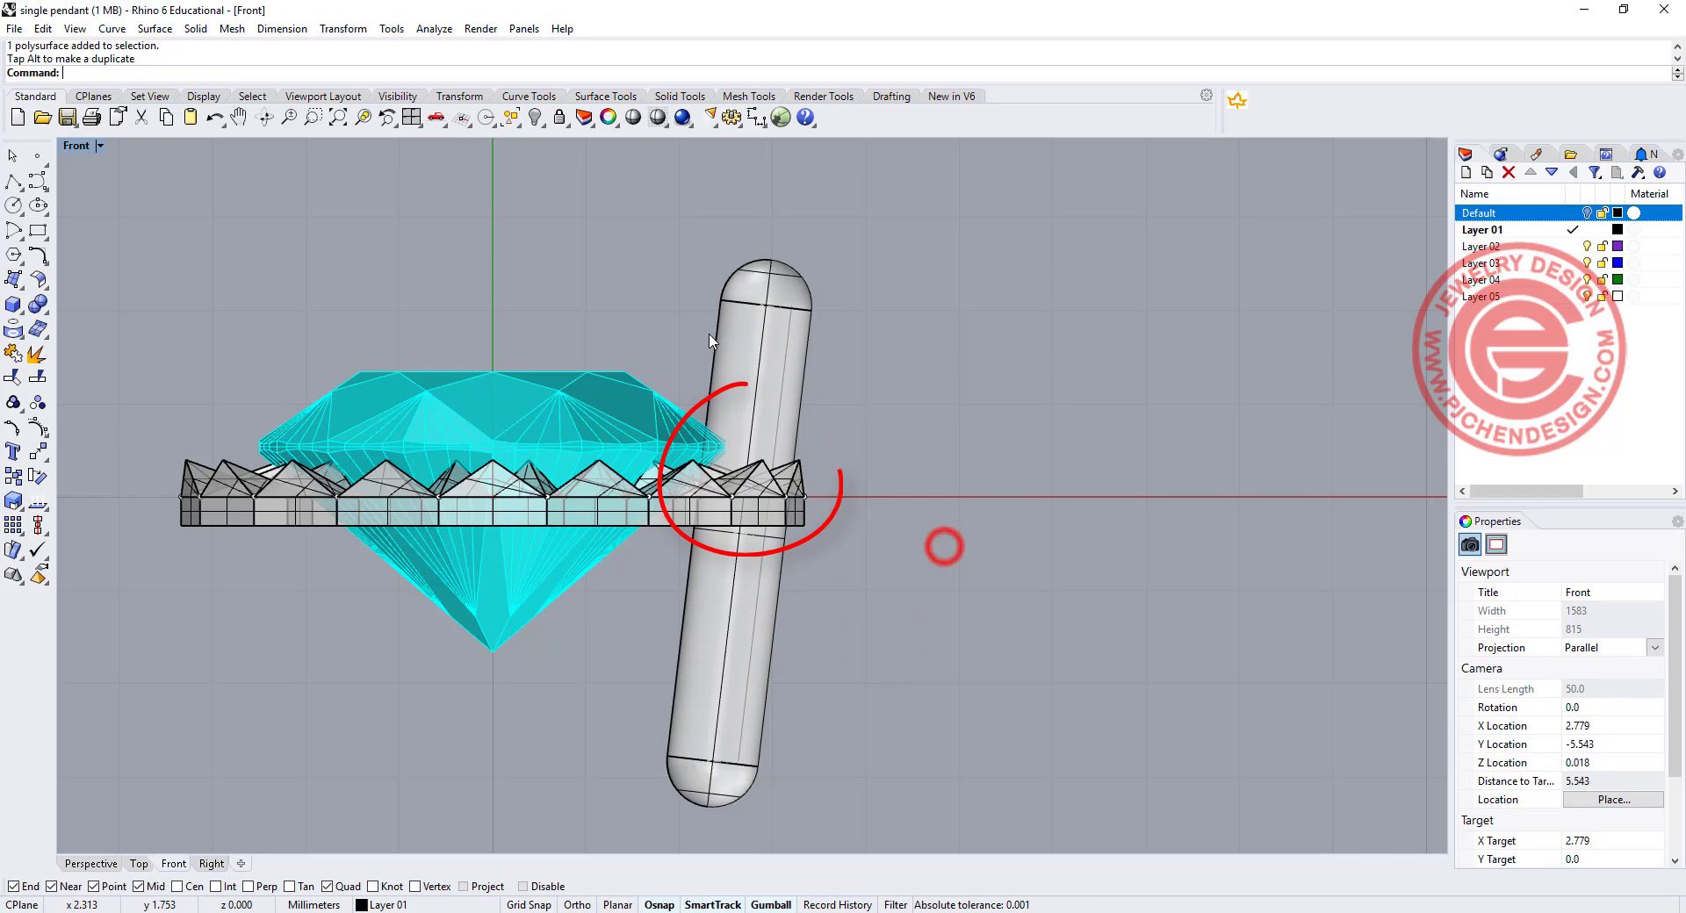
Polar array the slanted prong around the origin in the Top view with 4 items over 360 degrees.
double_click(79, 148)
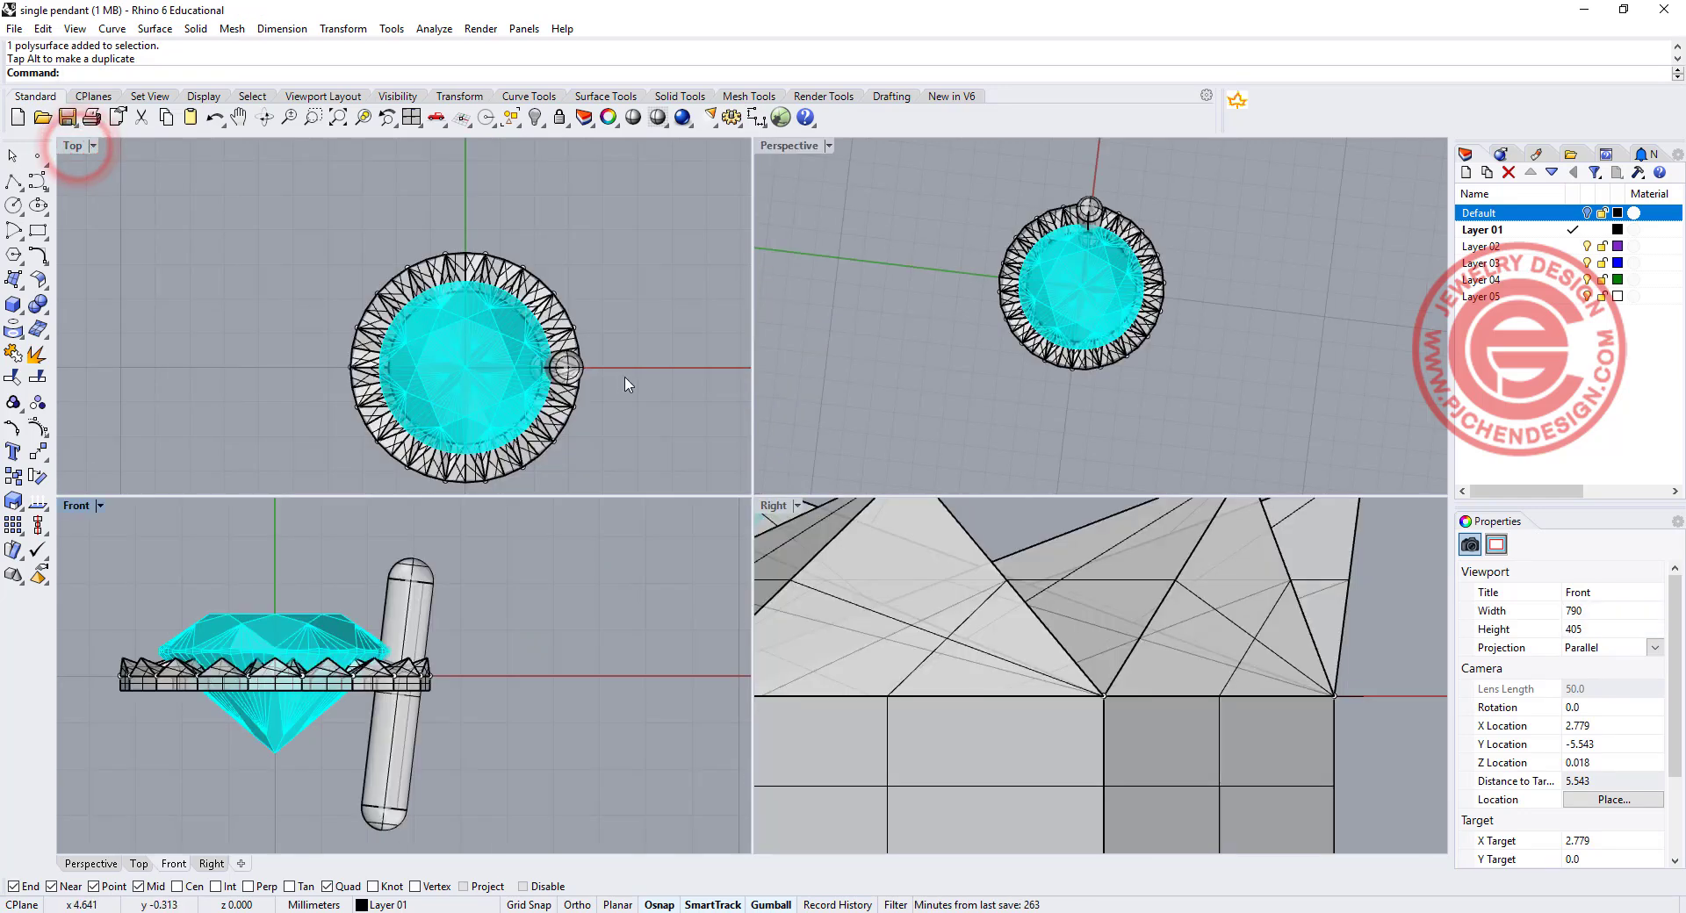
scroll(482, 336, up, 2)
scroll(416, 608, up, 2)
click(429, 577)
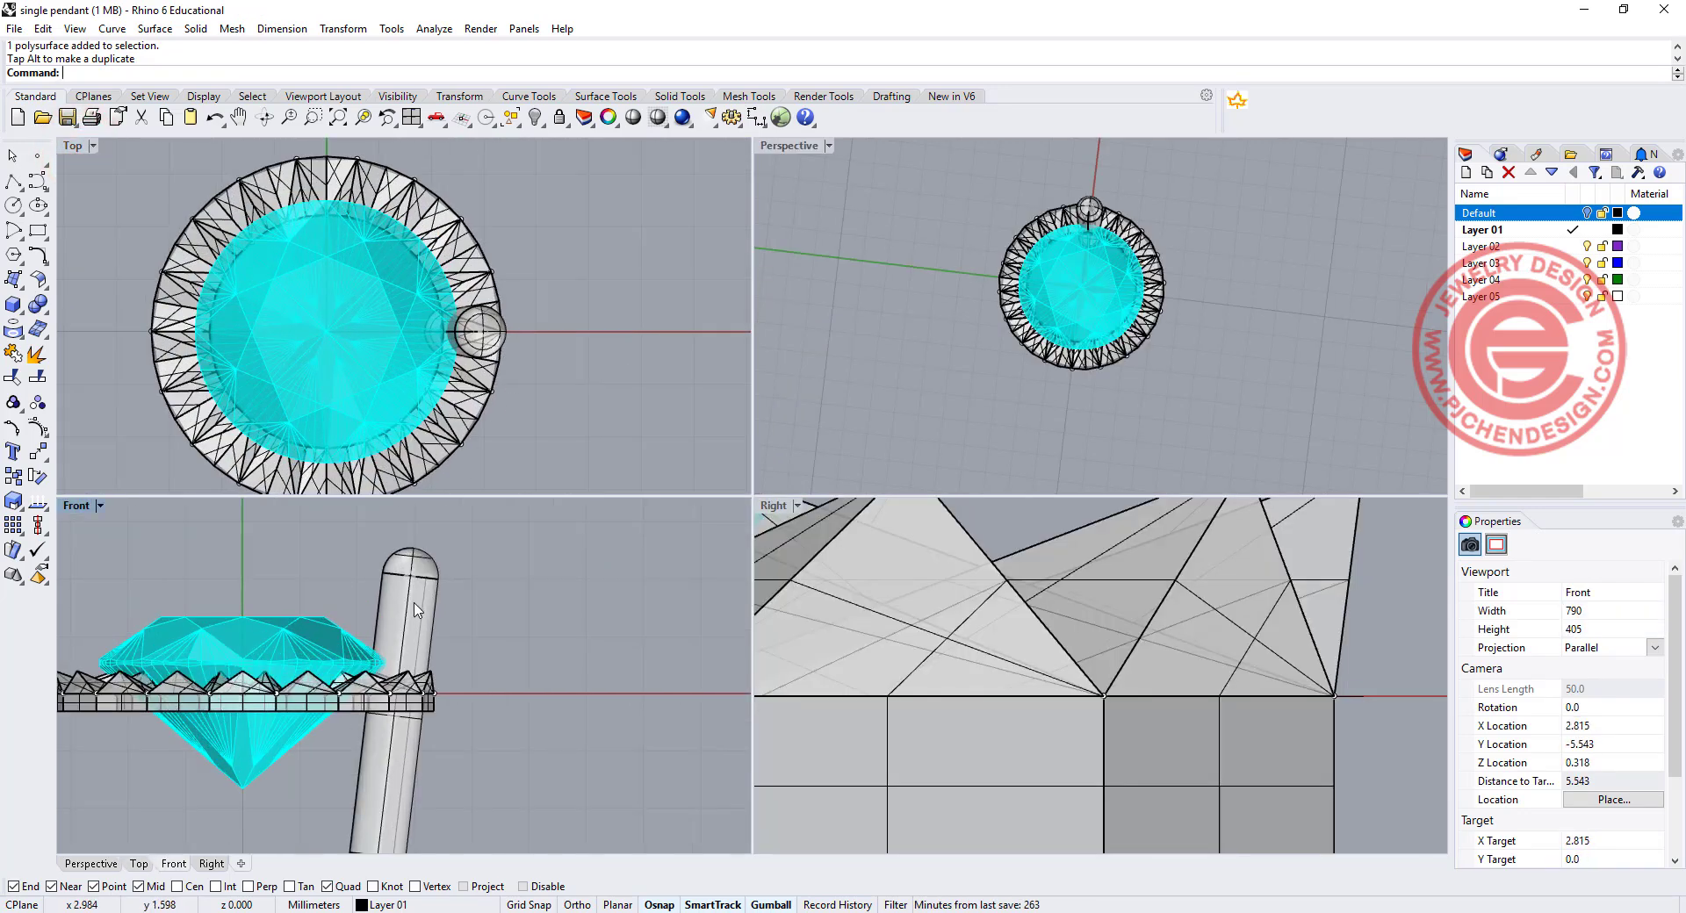
scroll(318, 318, down, 2)
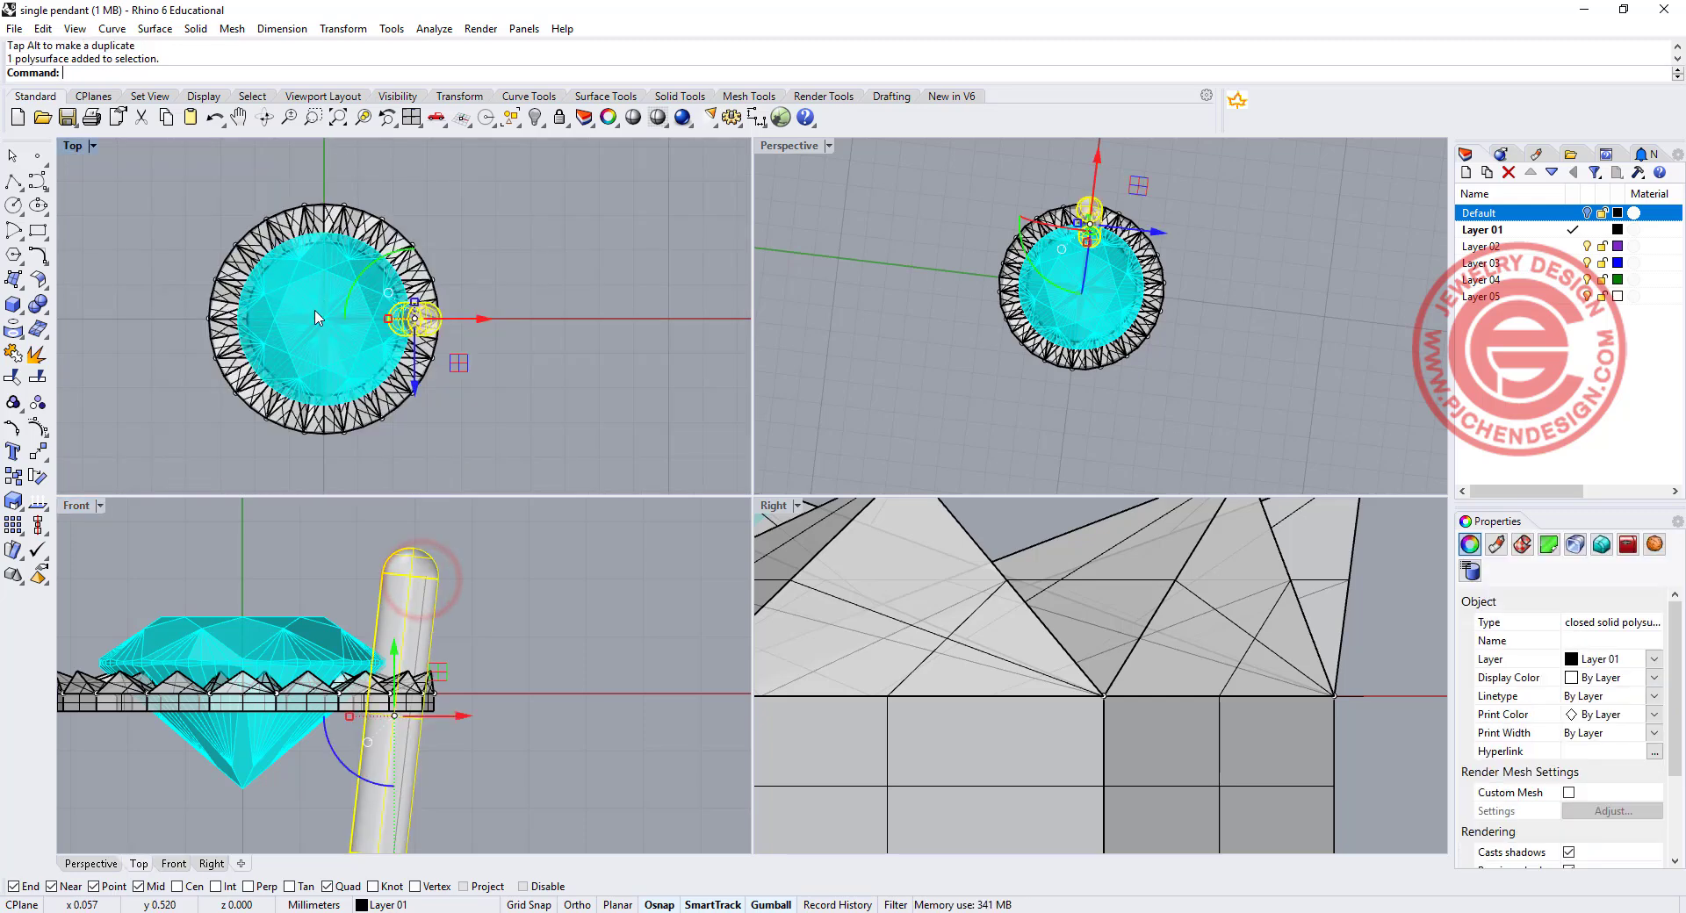
click(14, 527)
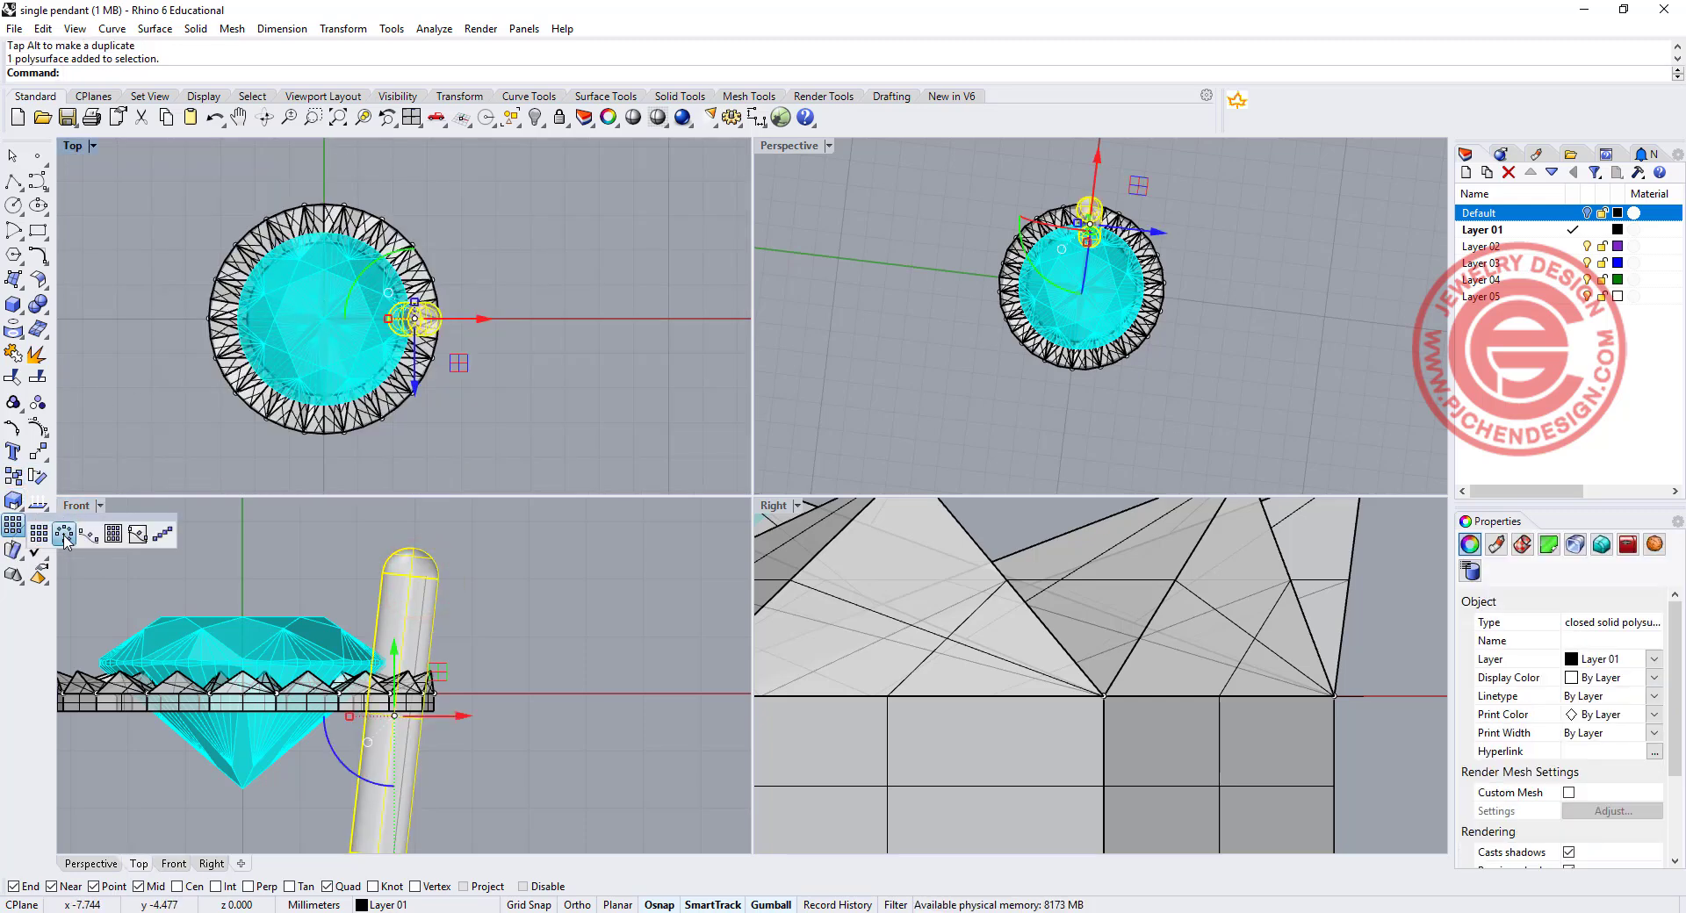
click(64, 534)
text(0)
key(Return)
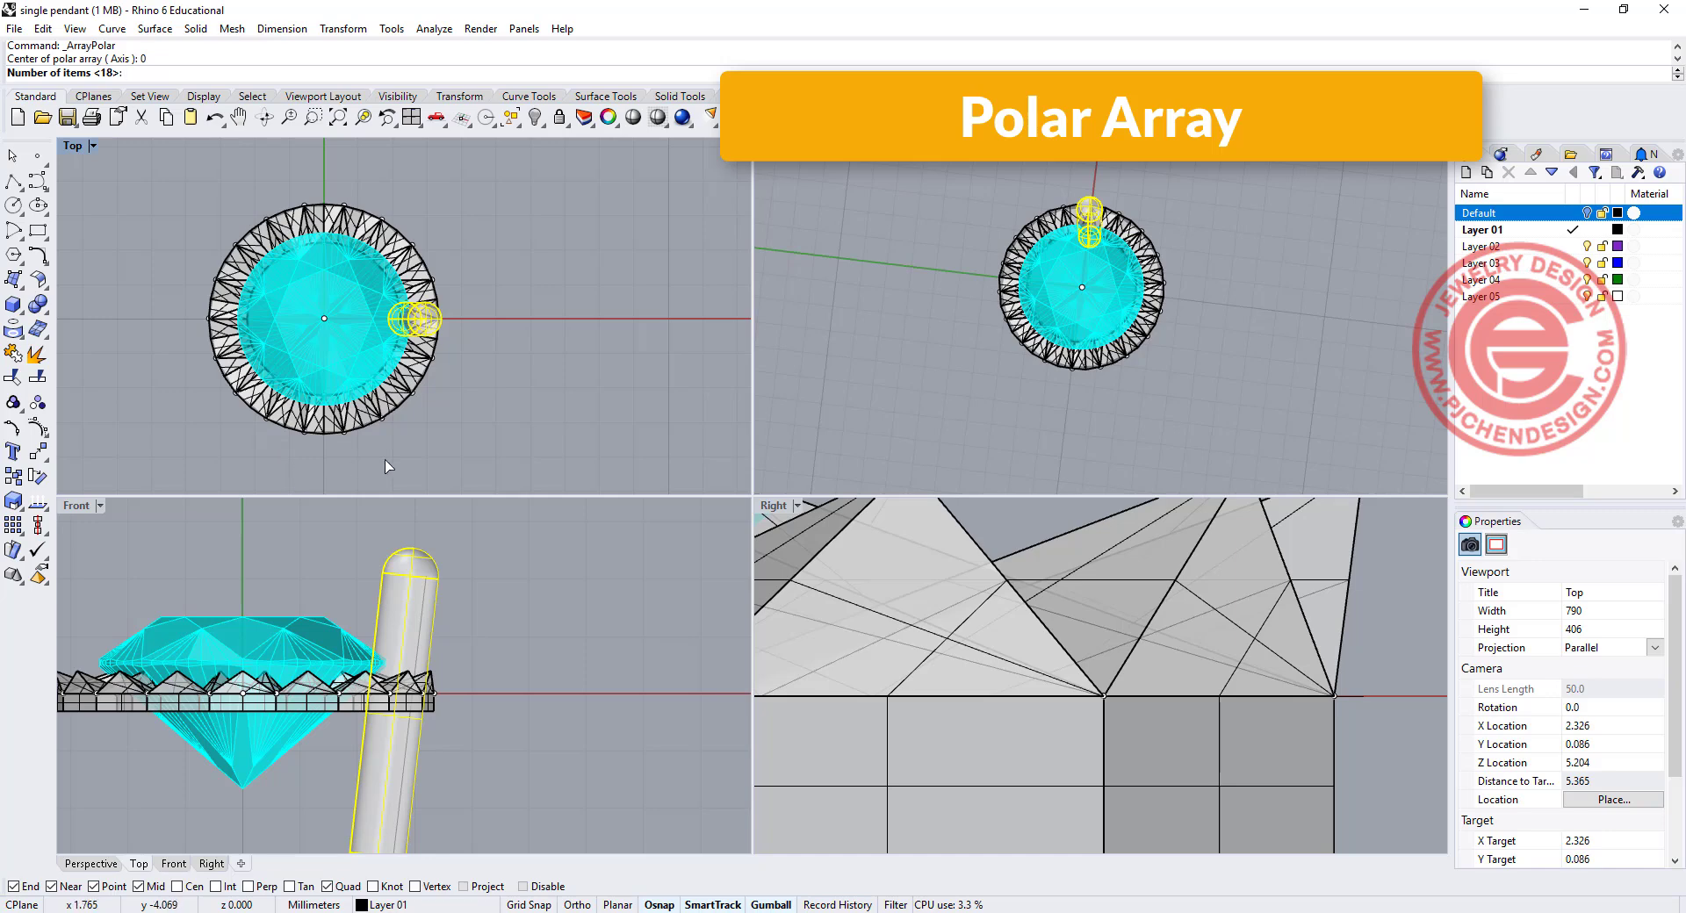
text(4)
key(Return)
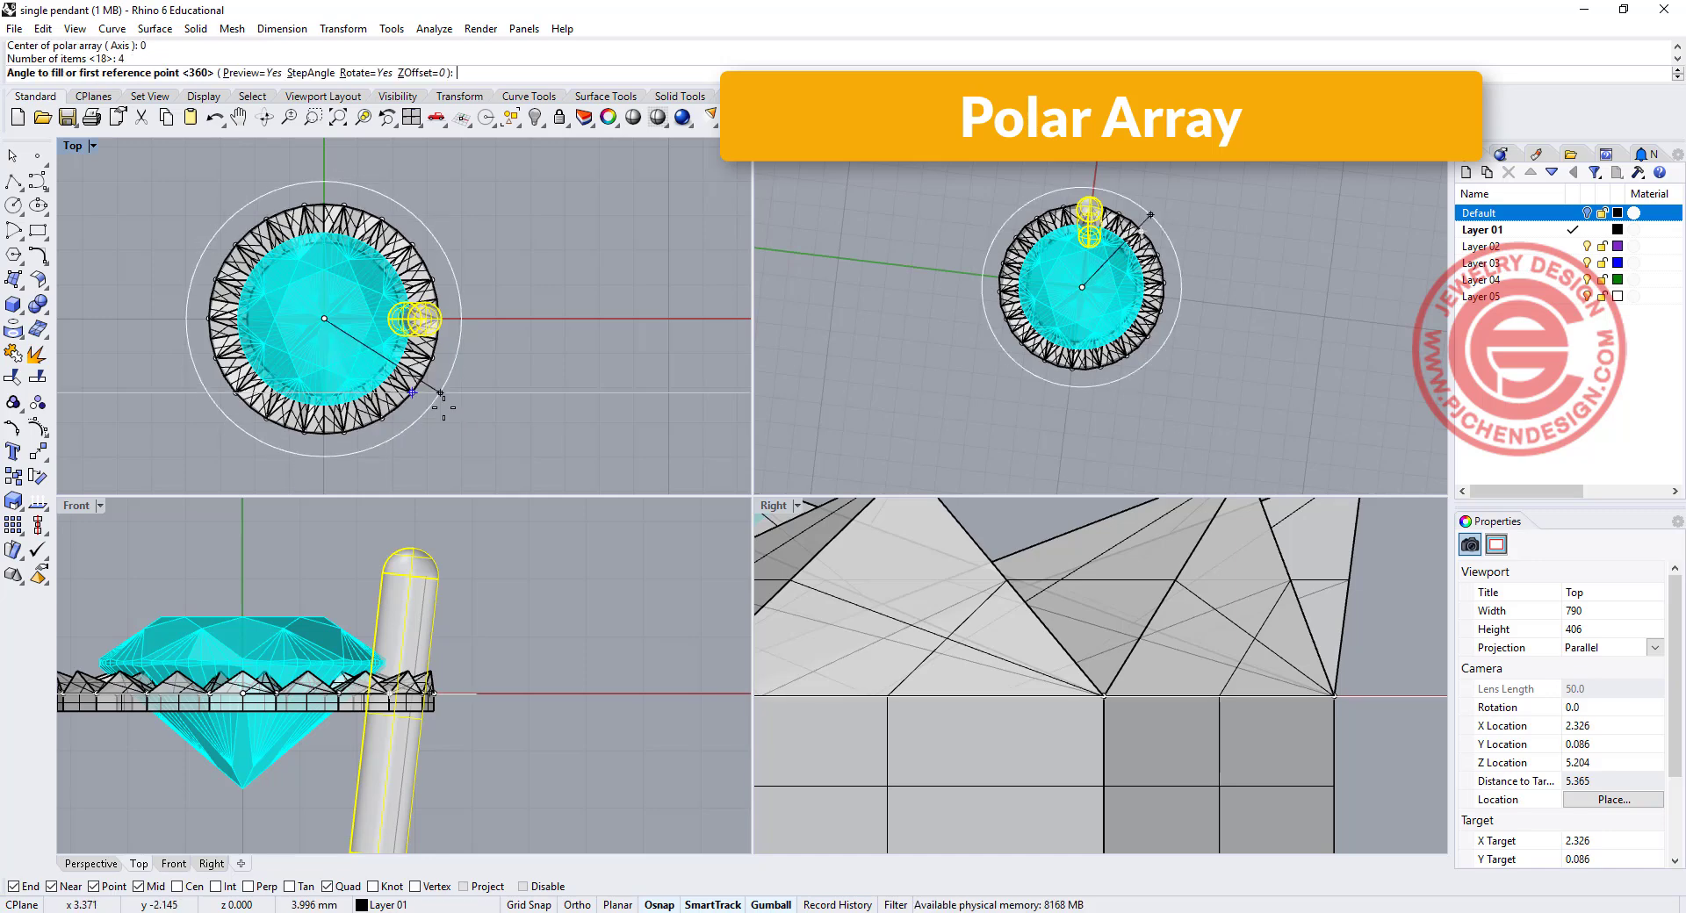
key(Return)
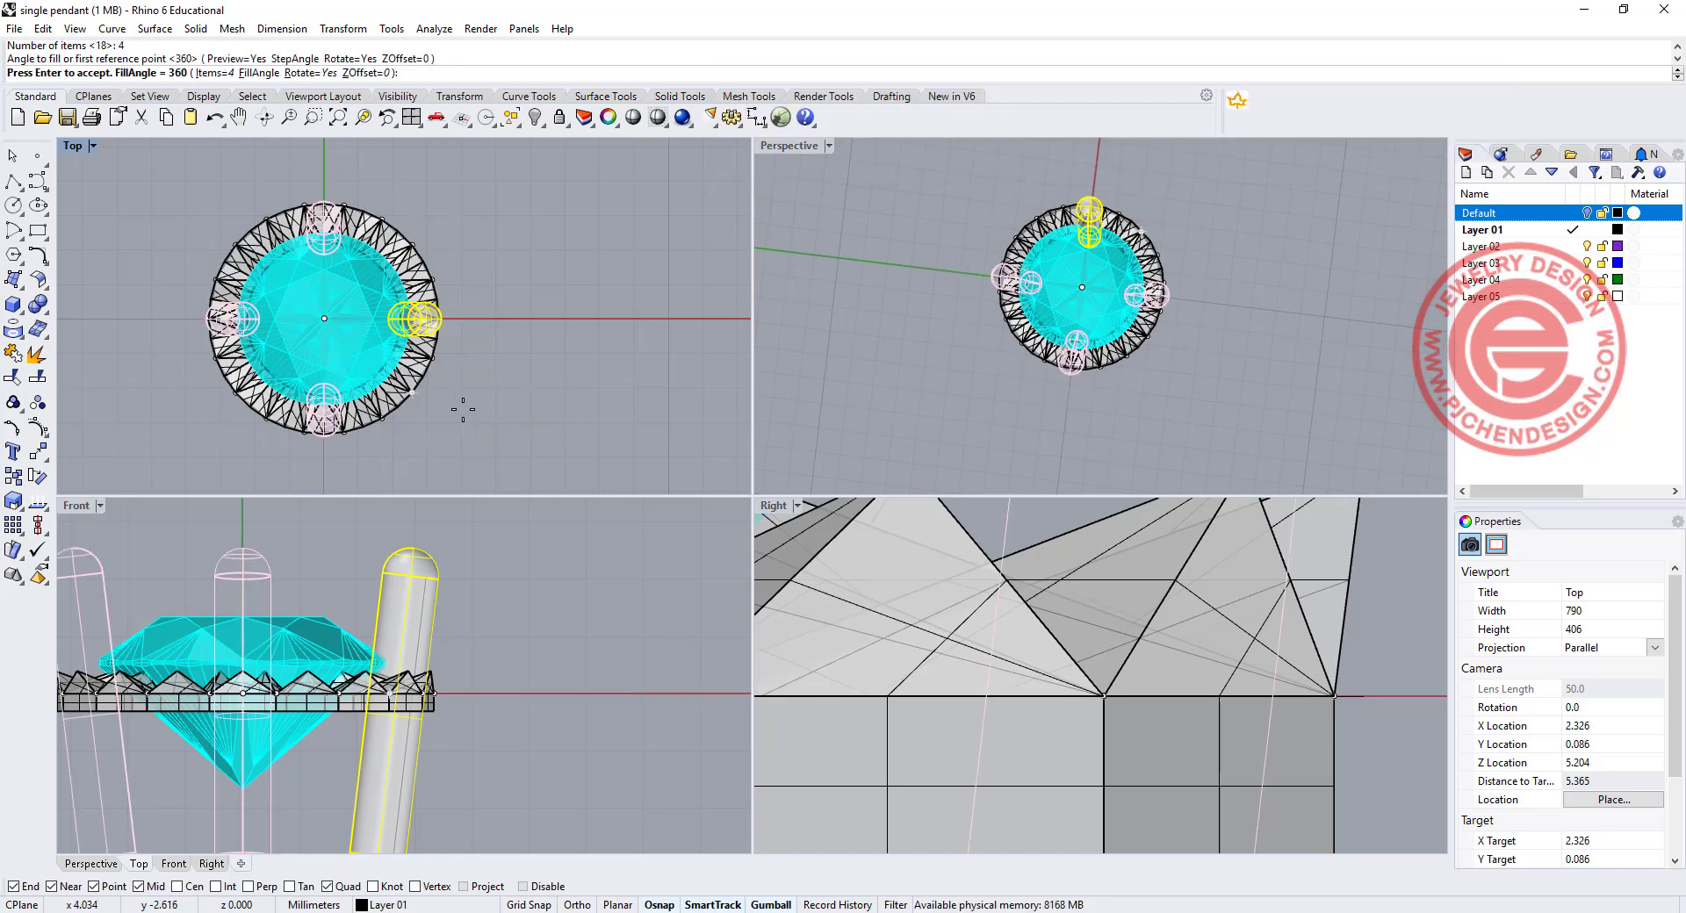
key(Return)
click(525, 388)
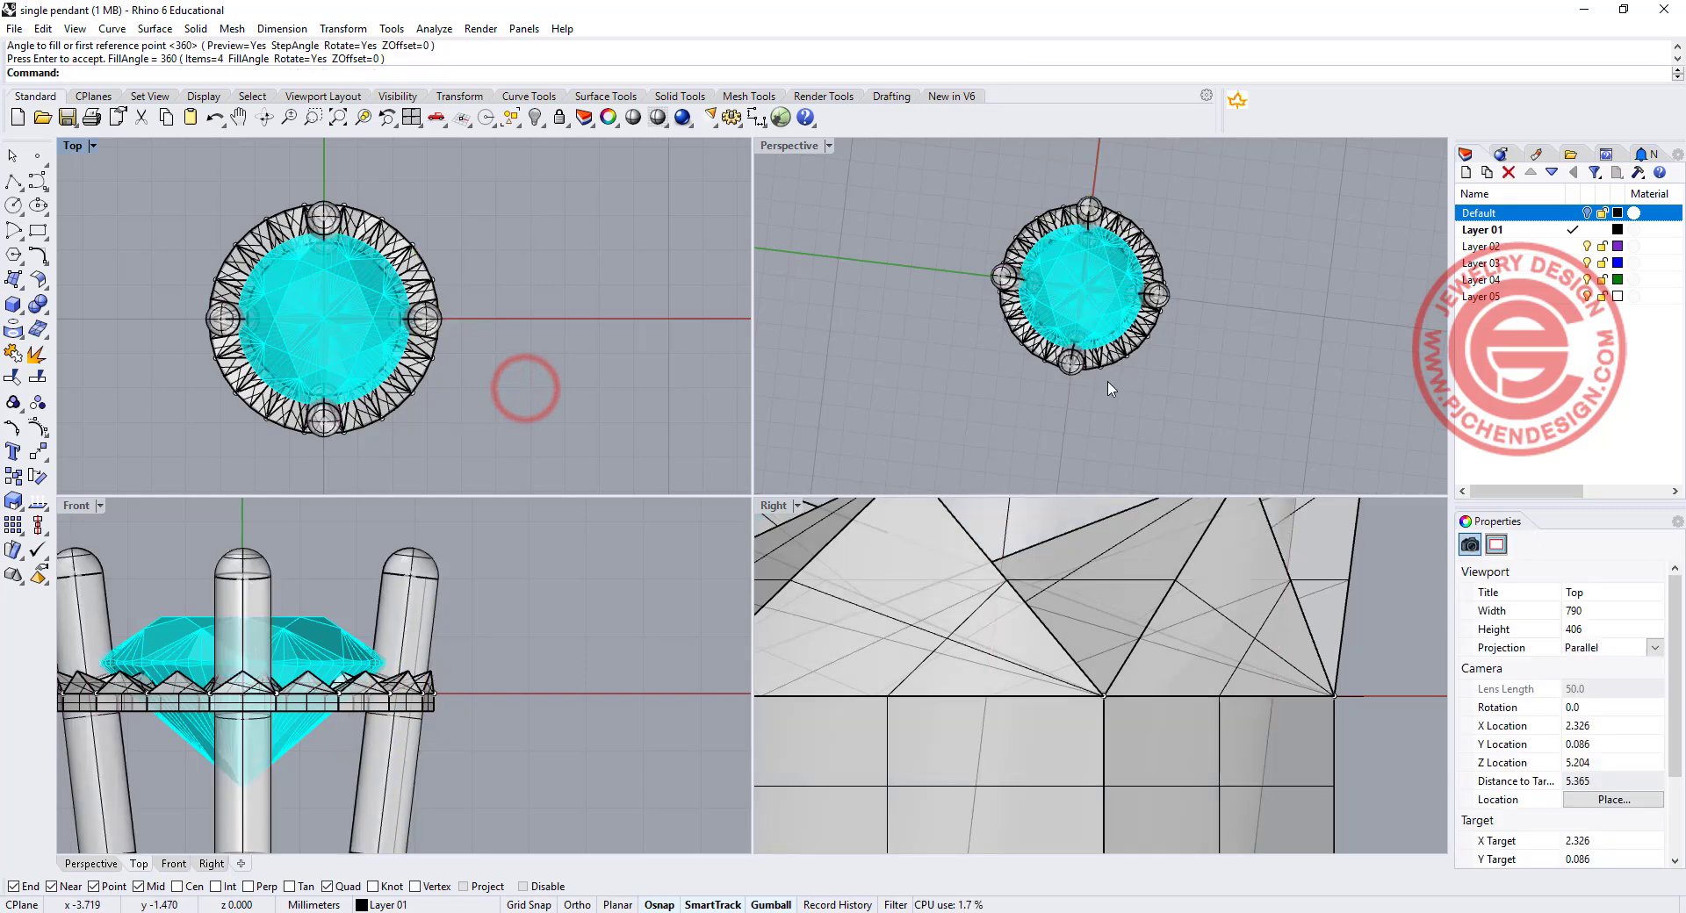
Draw an origin-centred circle running through the prongs in the Top view with object snaps disabled, and lower it beneath the faceted ring.
right_drag(1120, 352, 1093, 217)
scroll(457, 579, down, 4)
right_drag(518, 619, 532, 626)
mouse_move(366, 698)
right_down()
mouse_move(326, 694)
mouse_move(361, 691)
right_up()
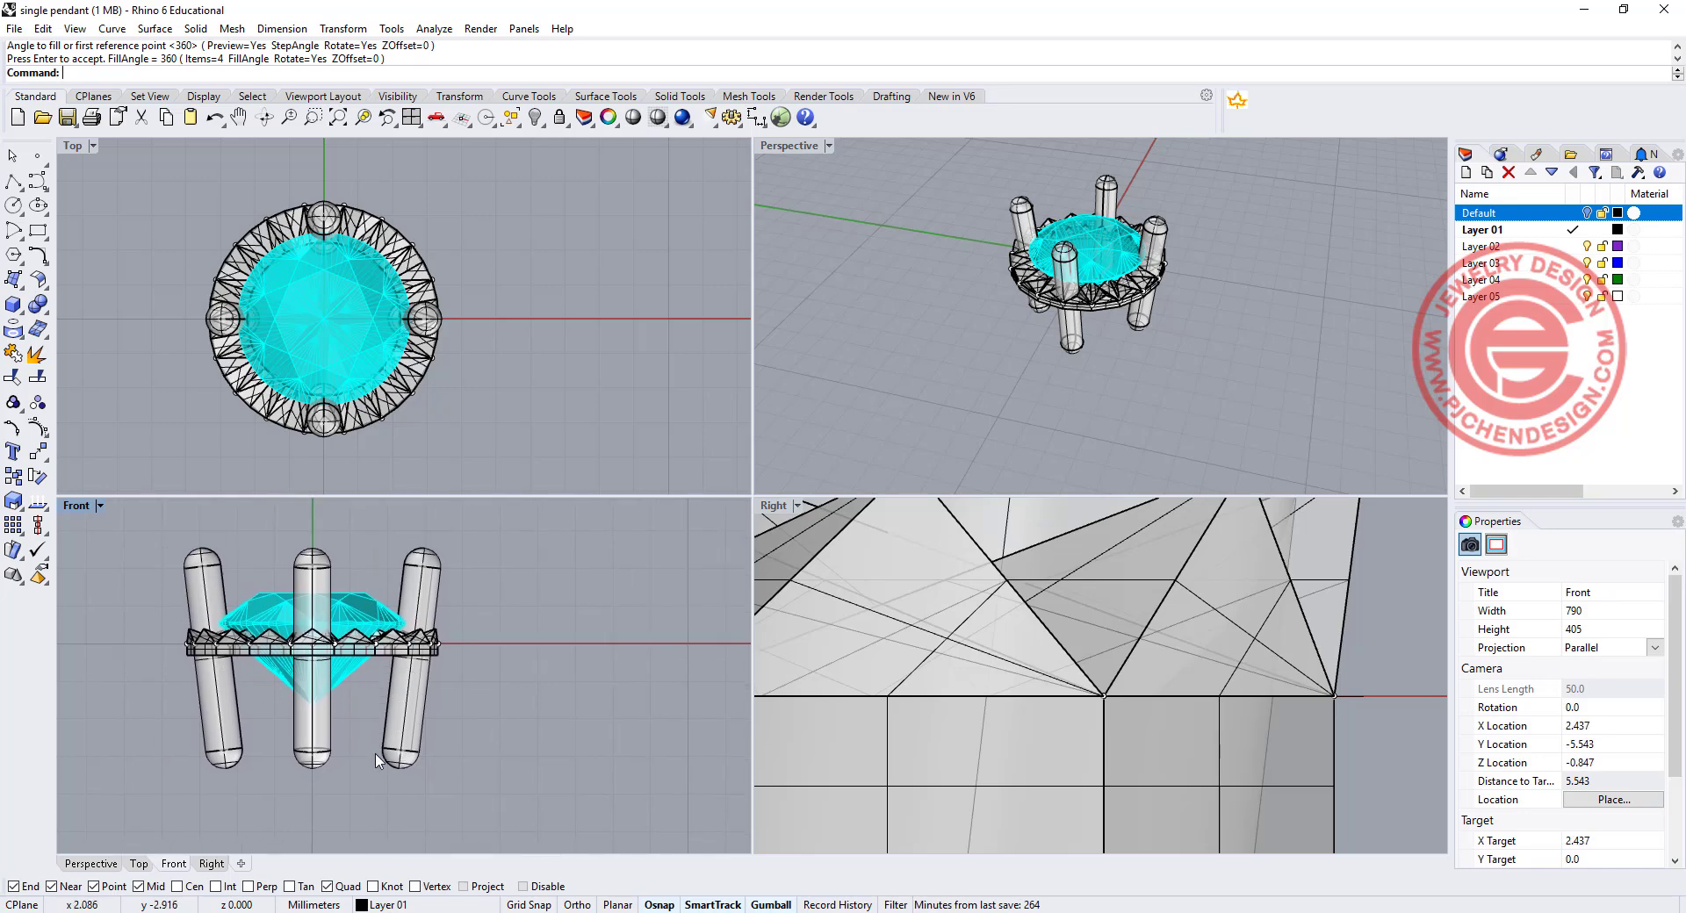
right_drag(351, 761, 350, 749)
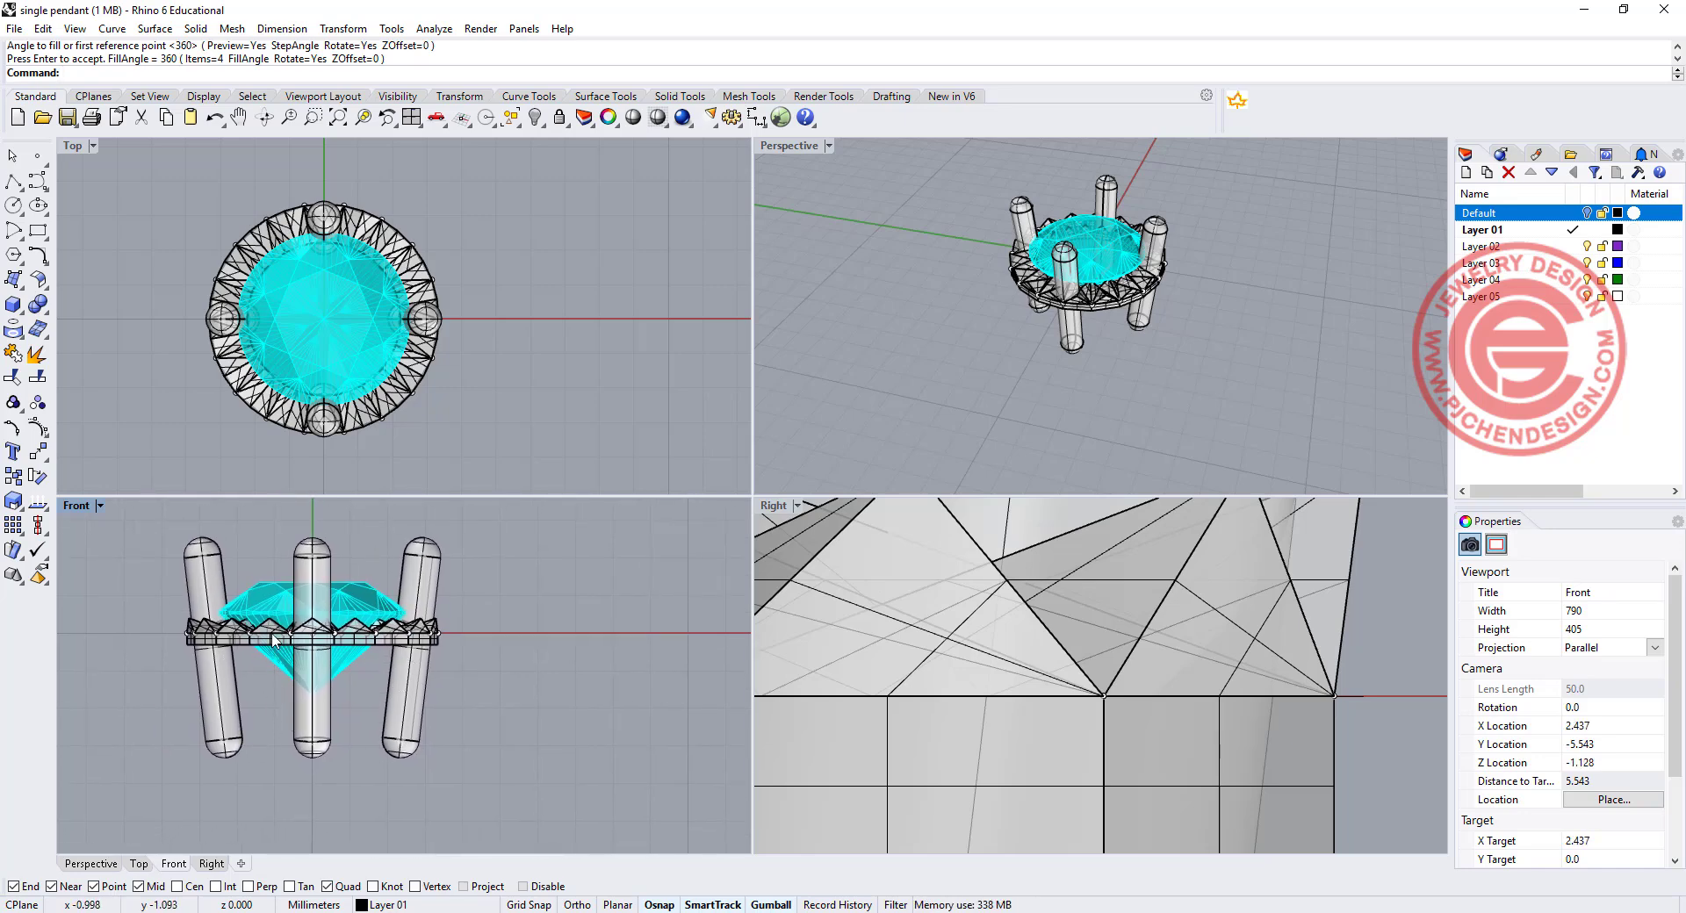
click(15, 208)
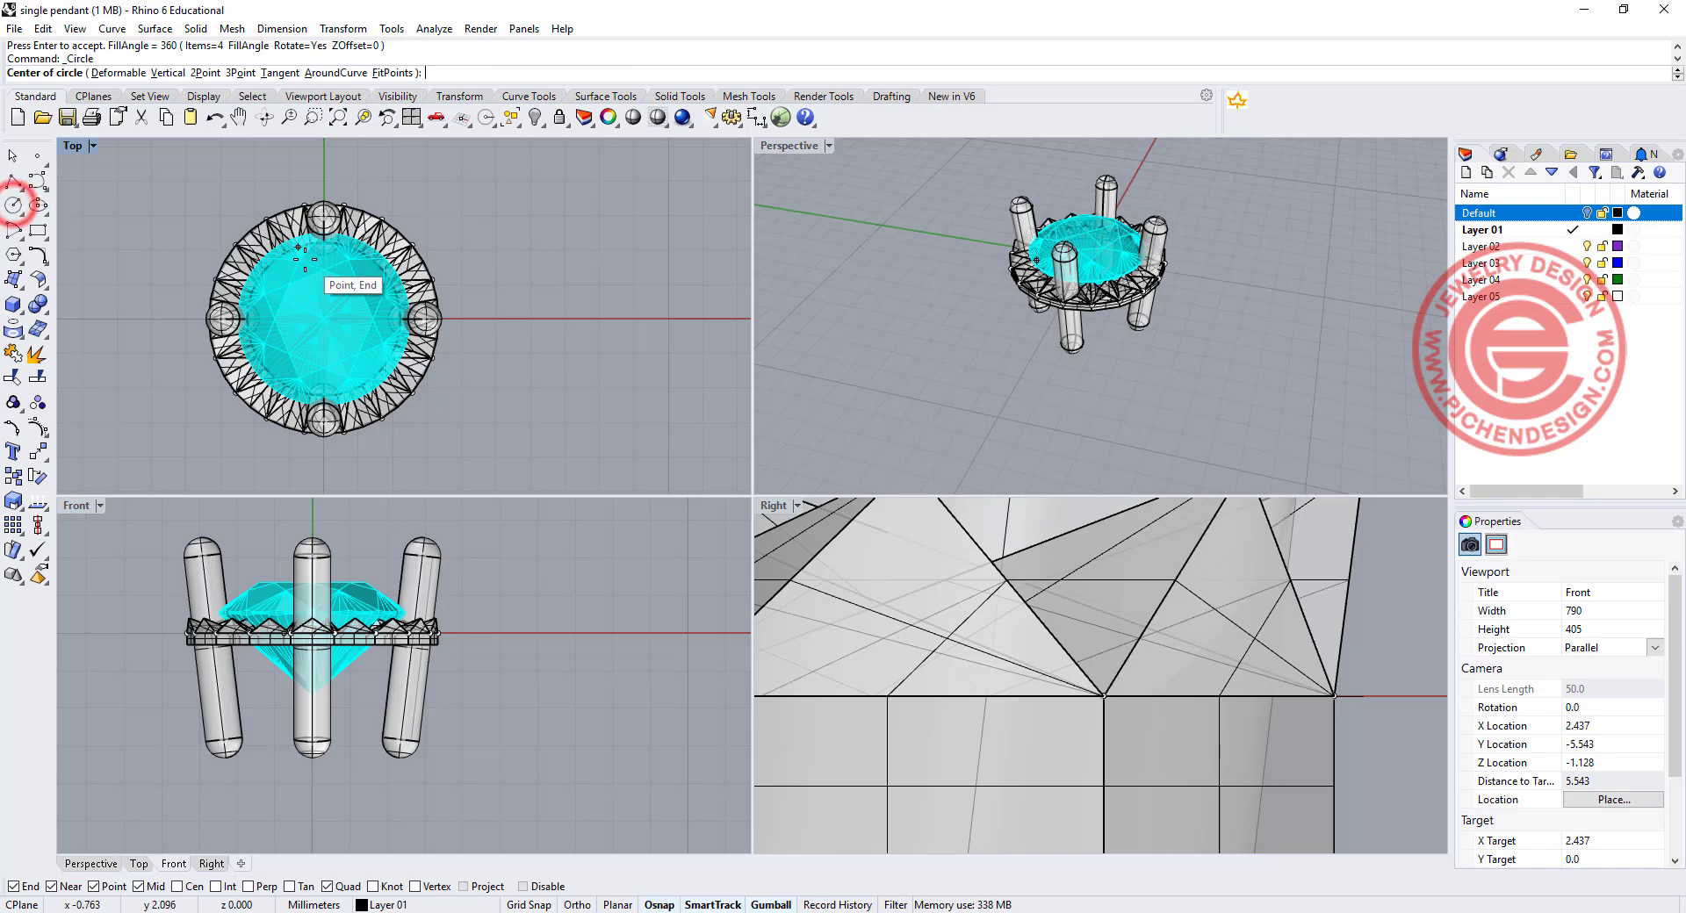
click(324, 318)
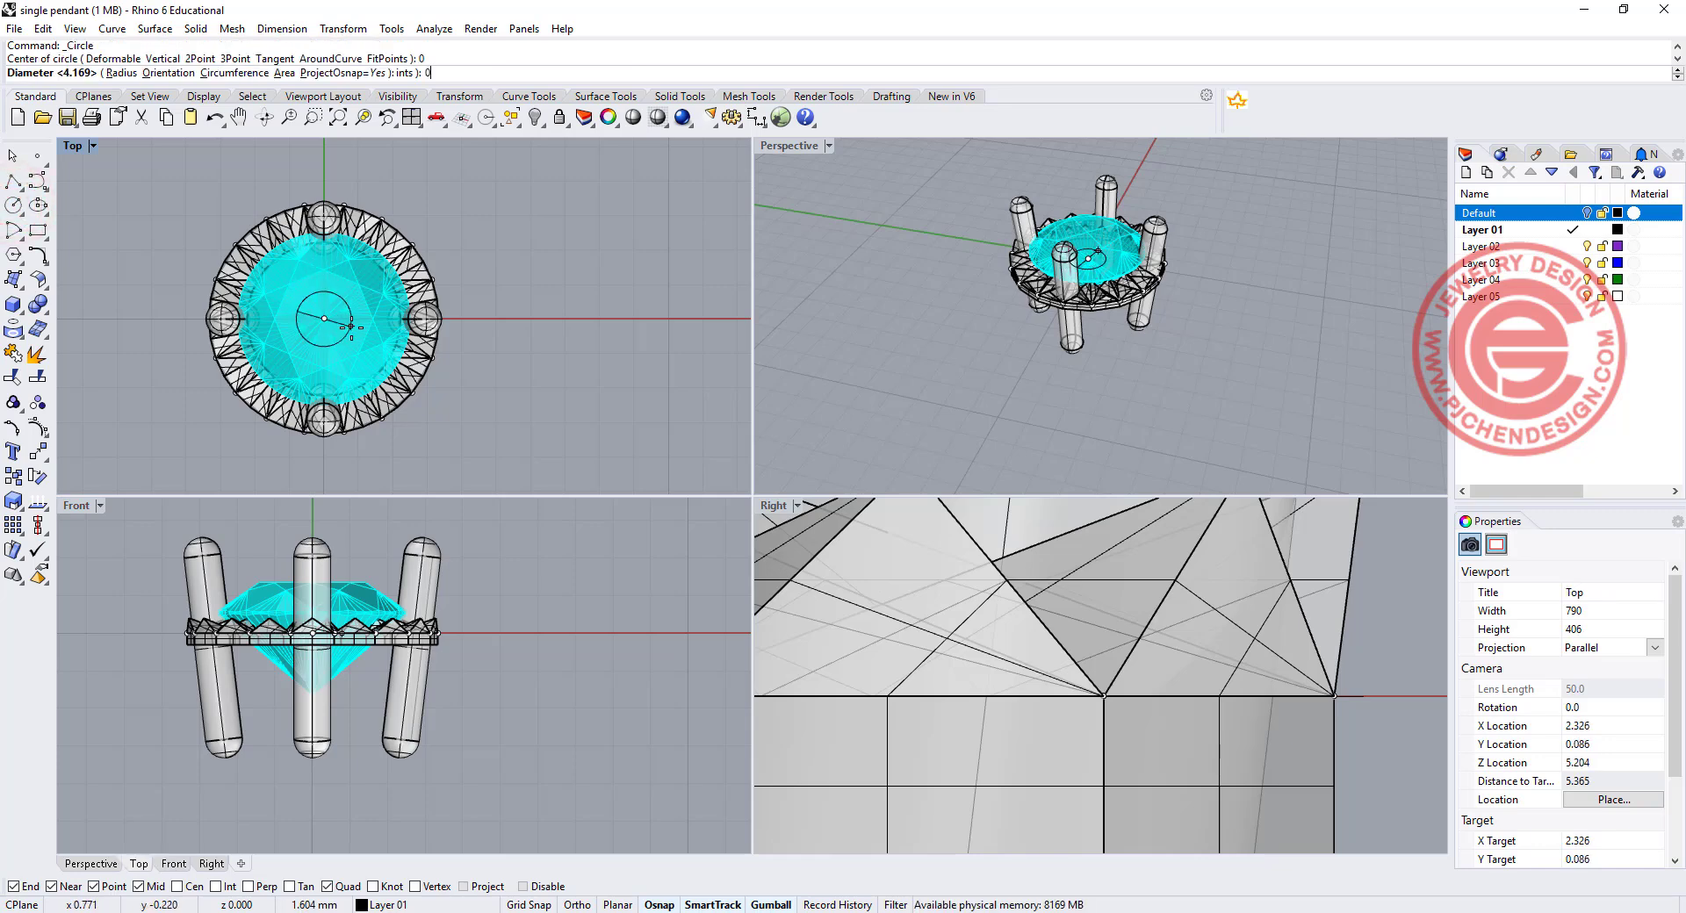
click(523, 886)
scroll(333, 267, up, 5)
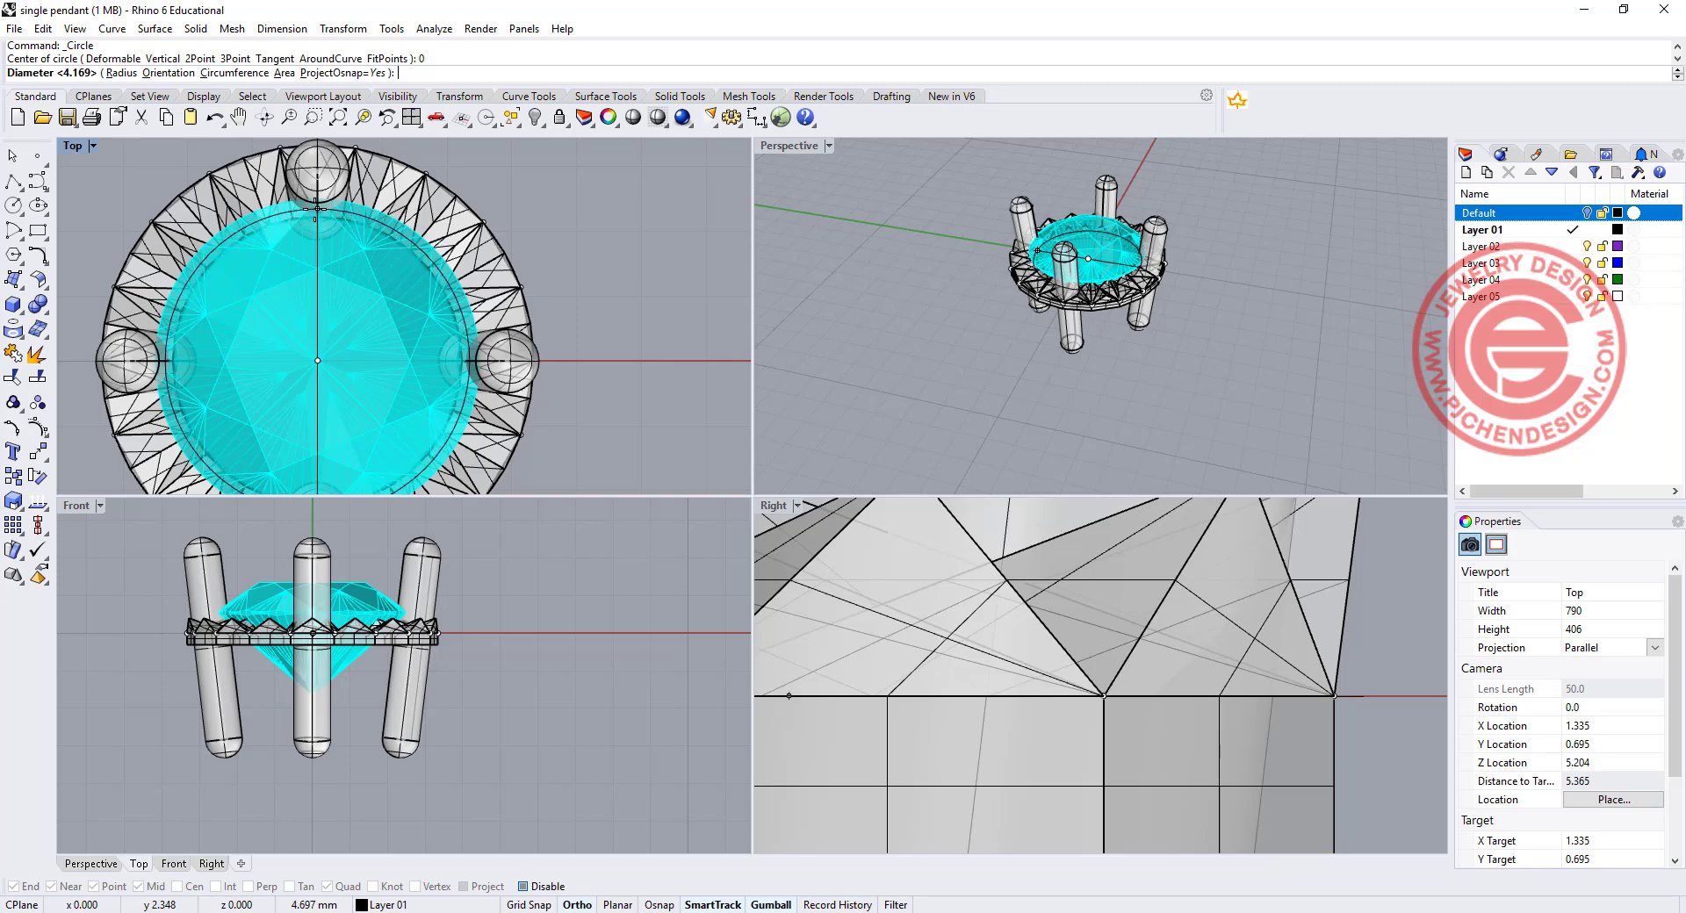
click(317, 179)
click(239, 188)
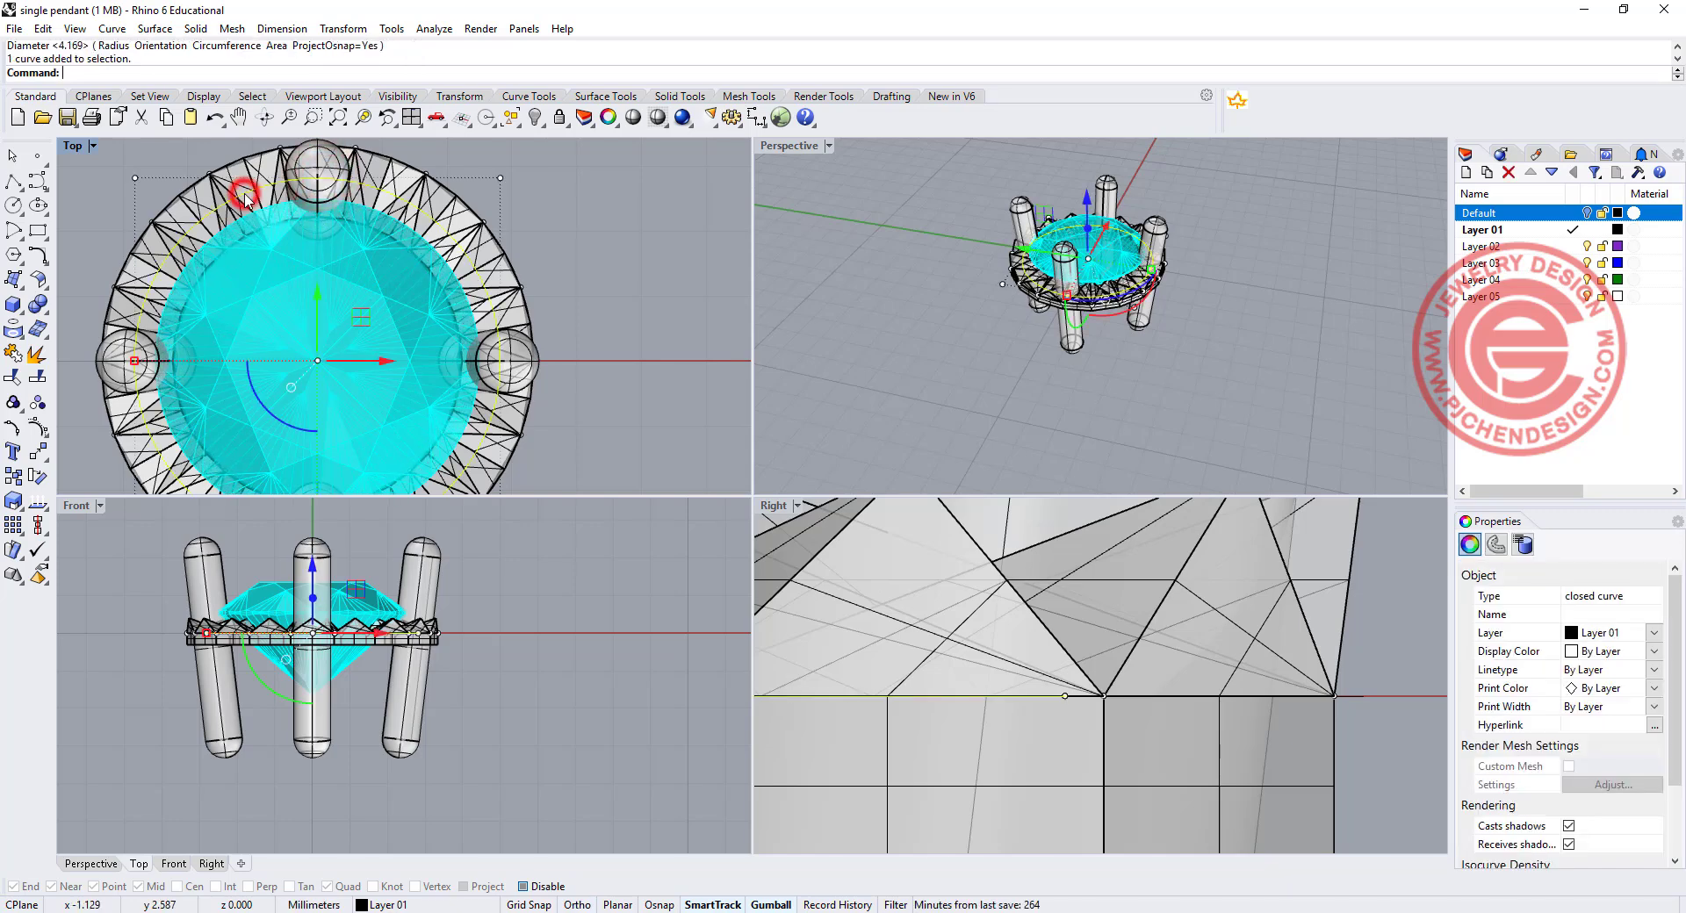
drag(315, 572, 322, 597)
scroll(380, 666, up, 2)
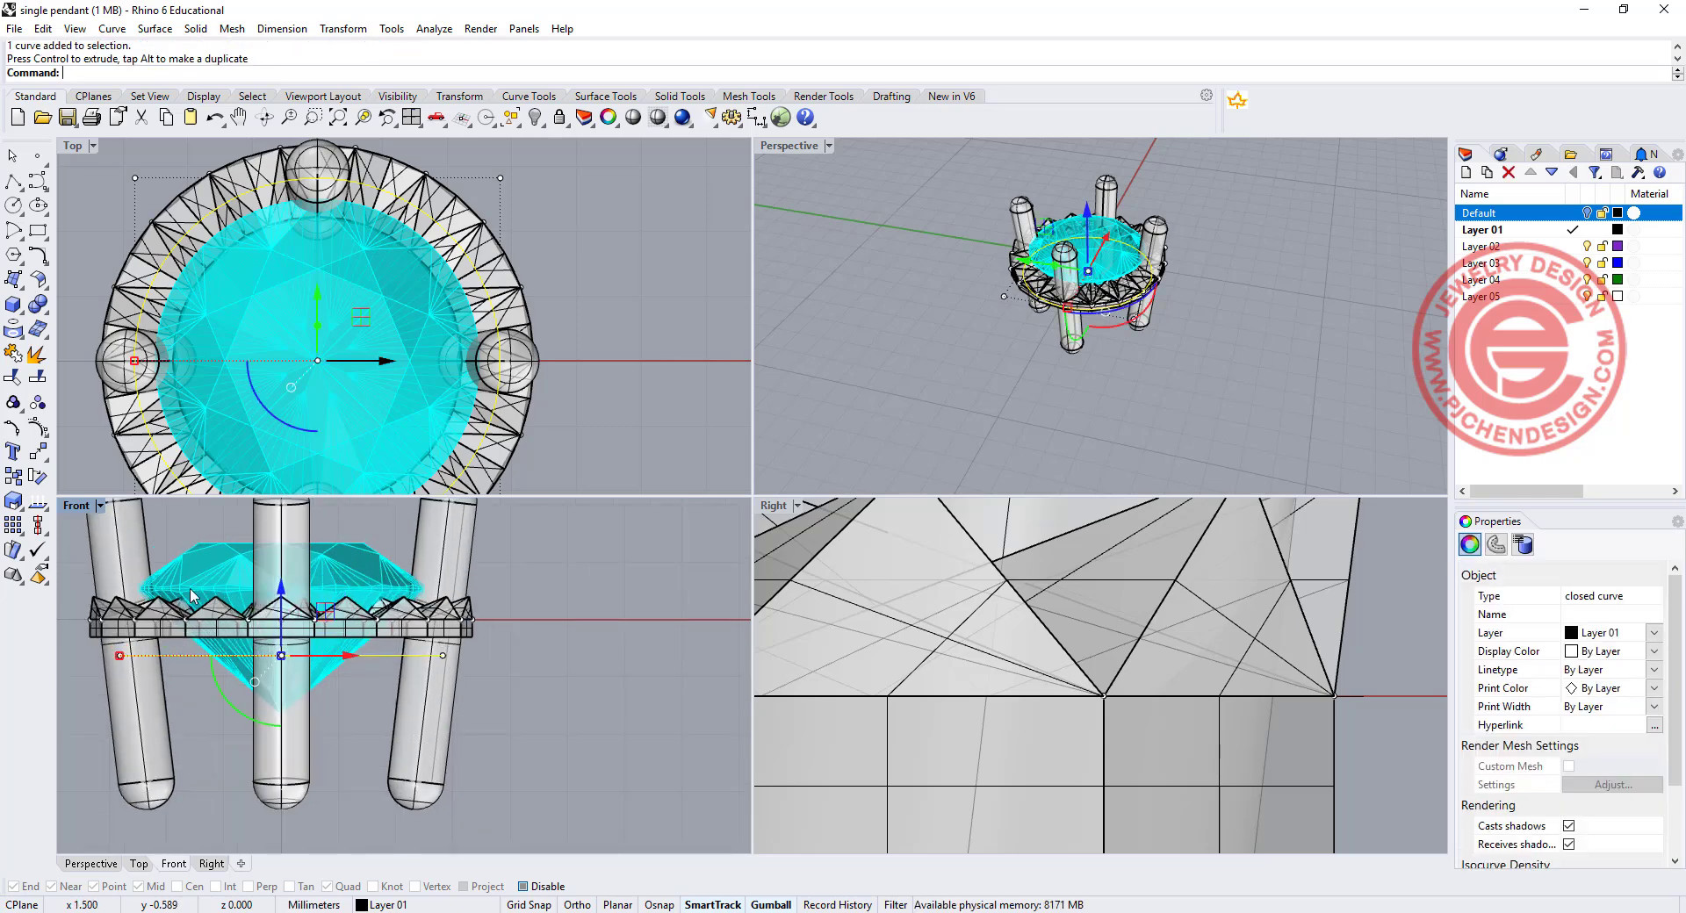
Draw a small rectangle with conic corners in the Front view, starting at the outer end of the lowered circle.
click(44, 233)
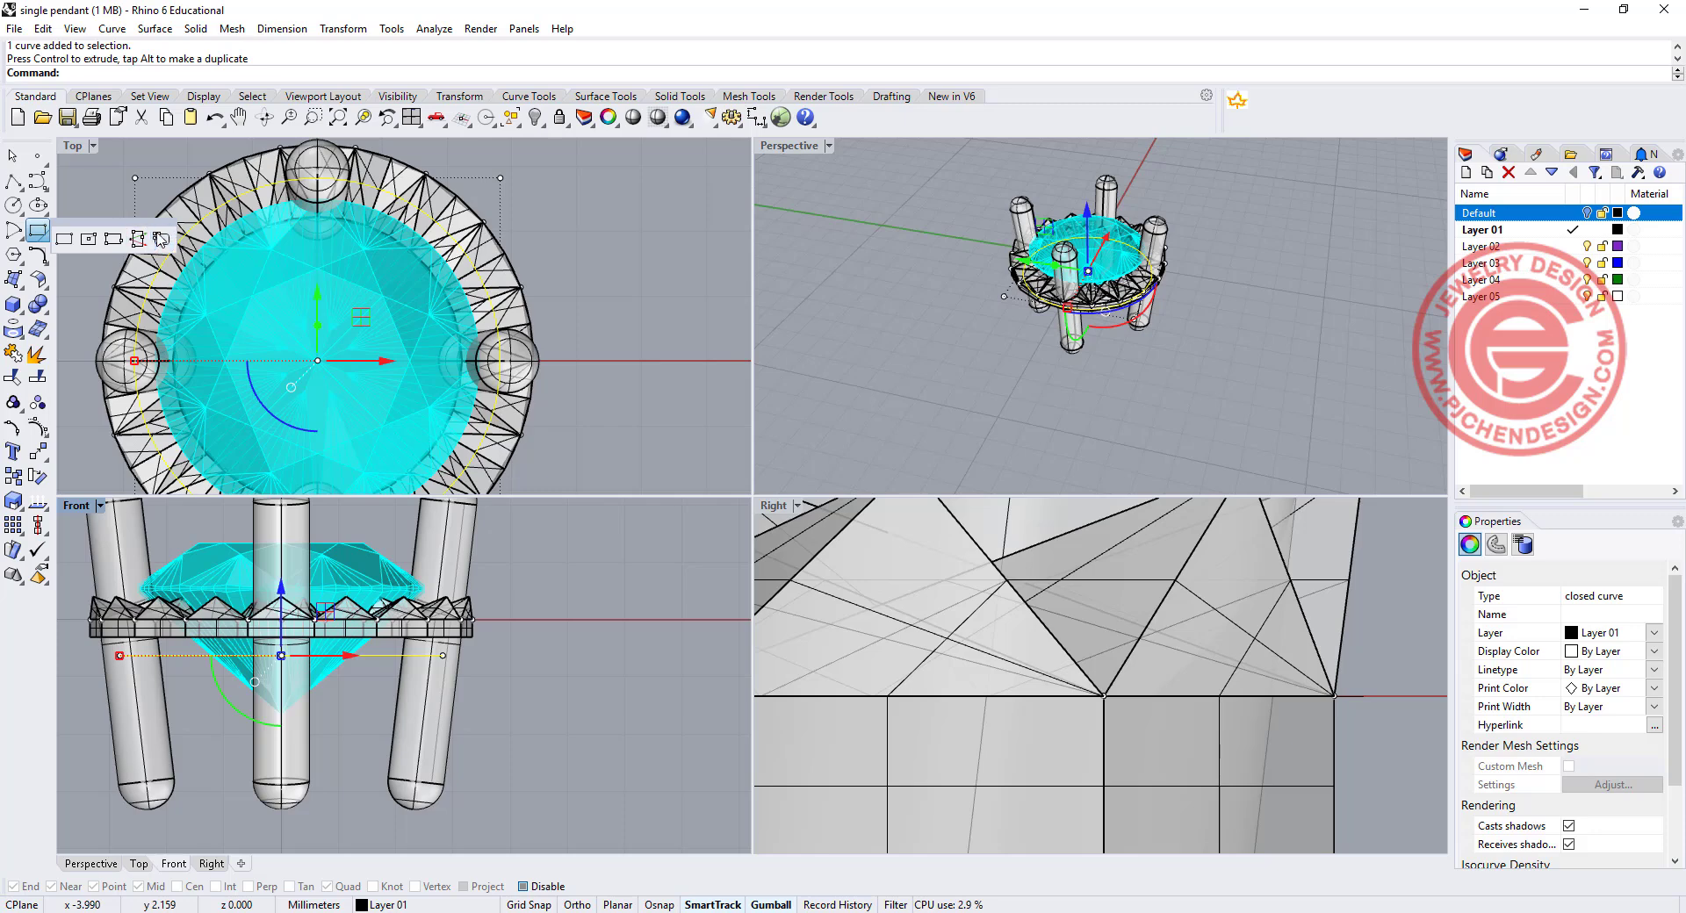
click(161, 238)
scroll(474, 650, up, 2)
click(472, 643)
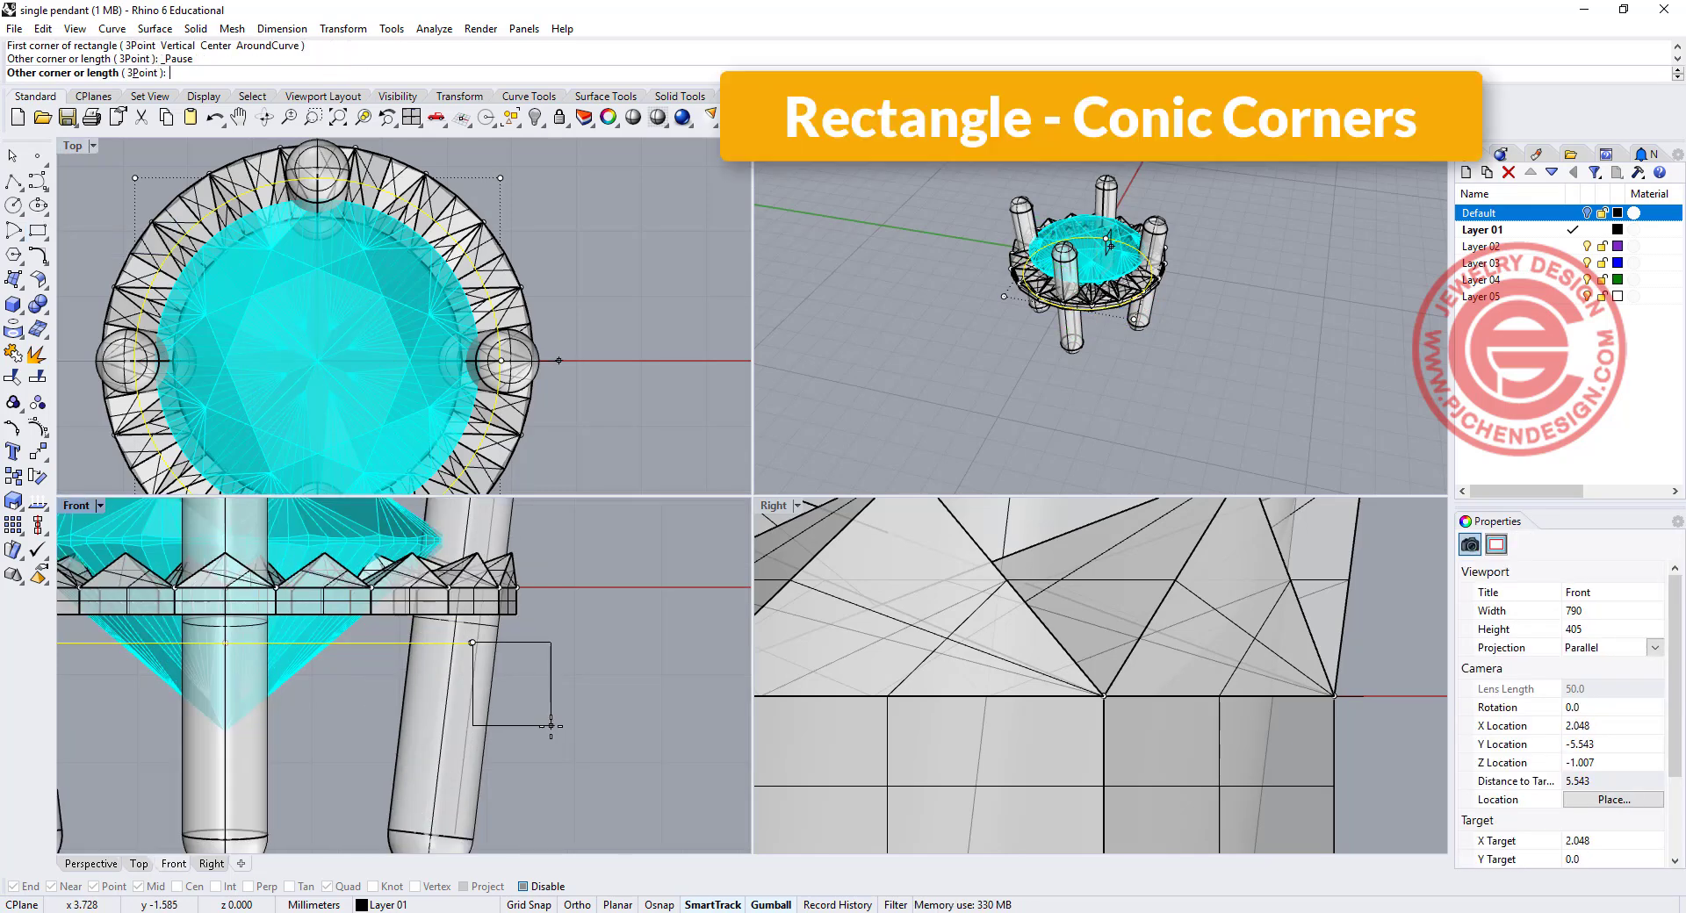
click(551, 725)
click(547, 707)
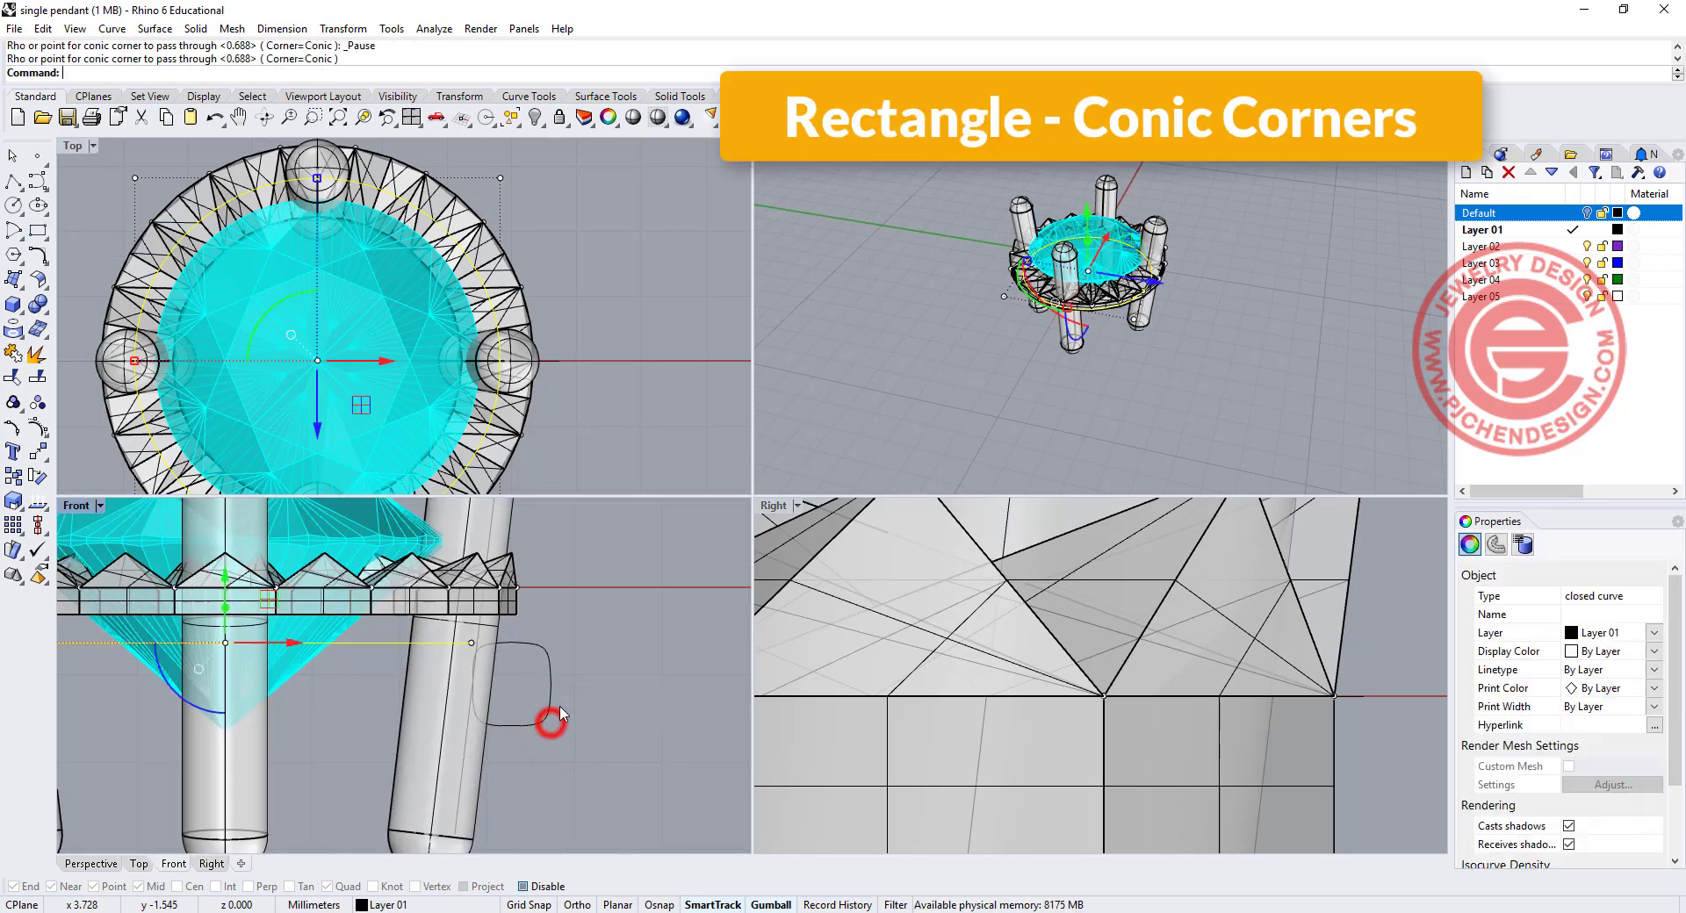
Move the rounded profile onto the prong just beneath the faceted ring and rotate it about 6° to match the prong's slant.
drag(555, 647, 525, 601)
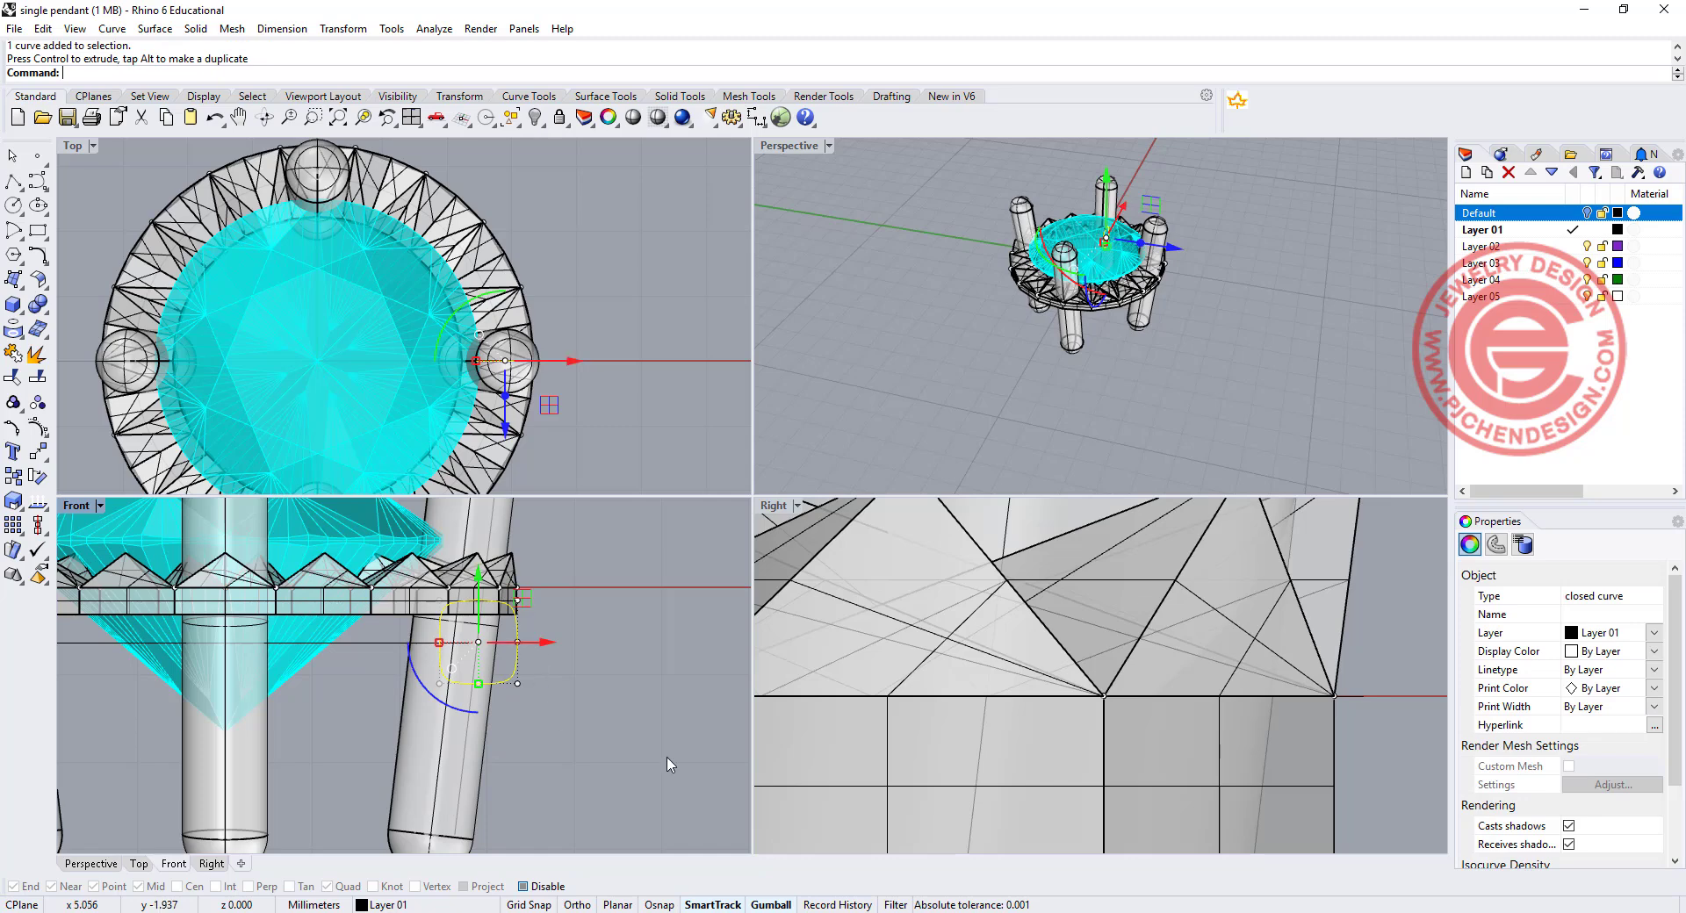
scroll(533, 648, down, 4)
right_drag(565, 692, 489, 695)
scroll(393, 674, up, 1)
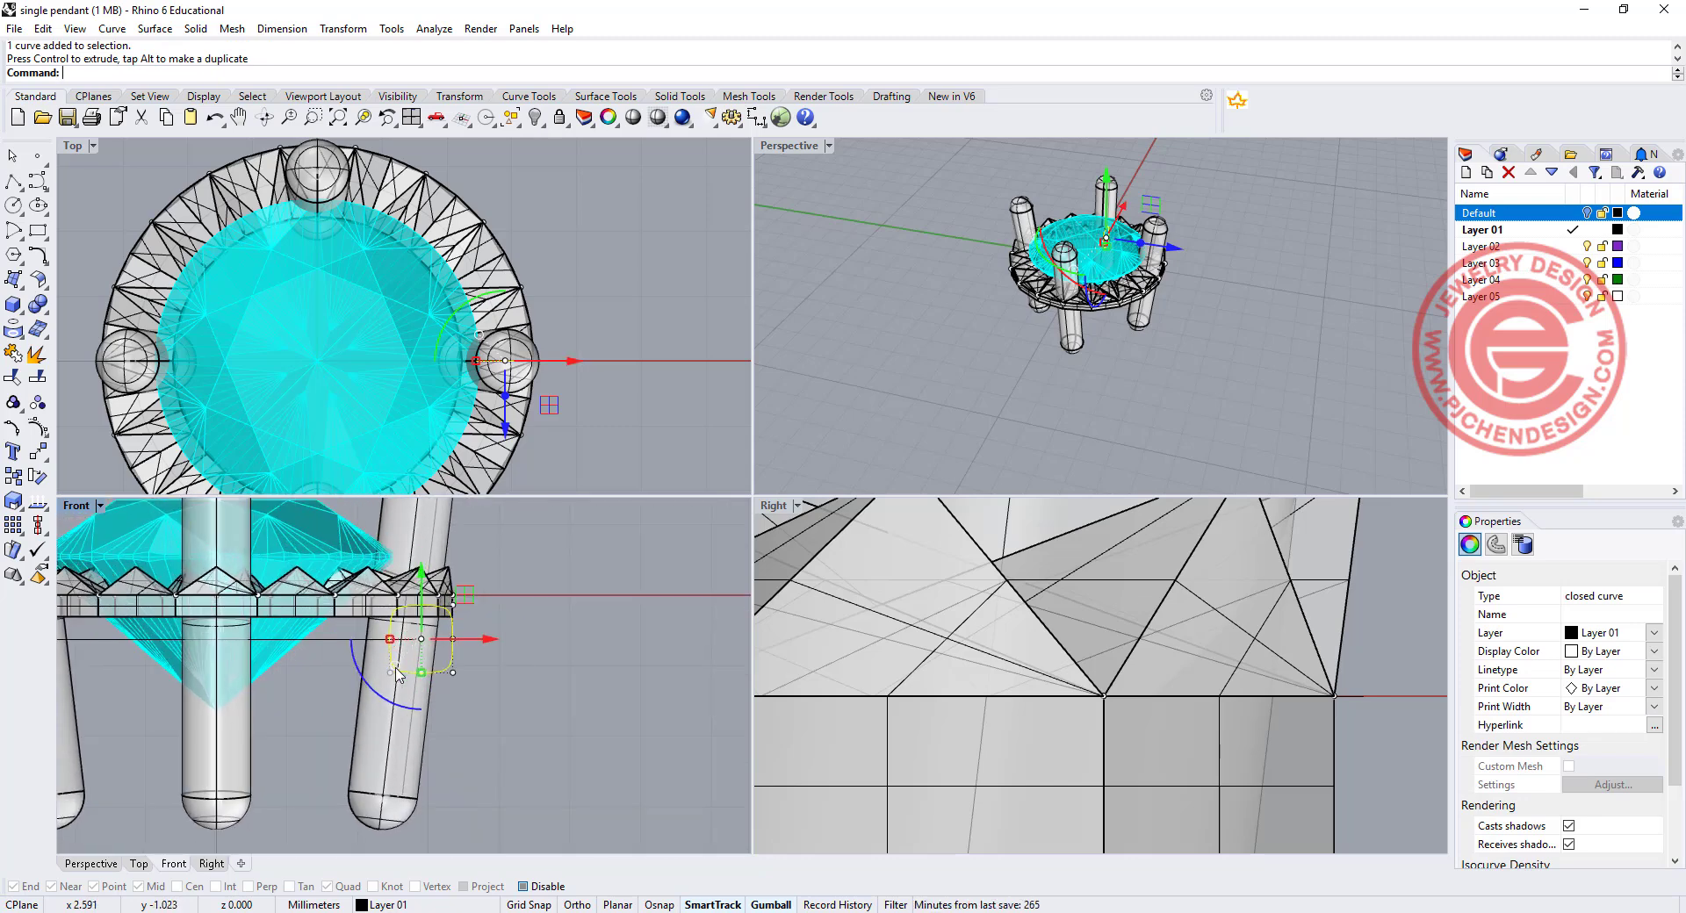
click(375, 696)
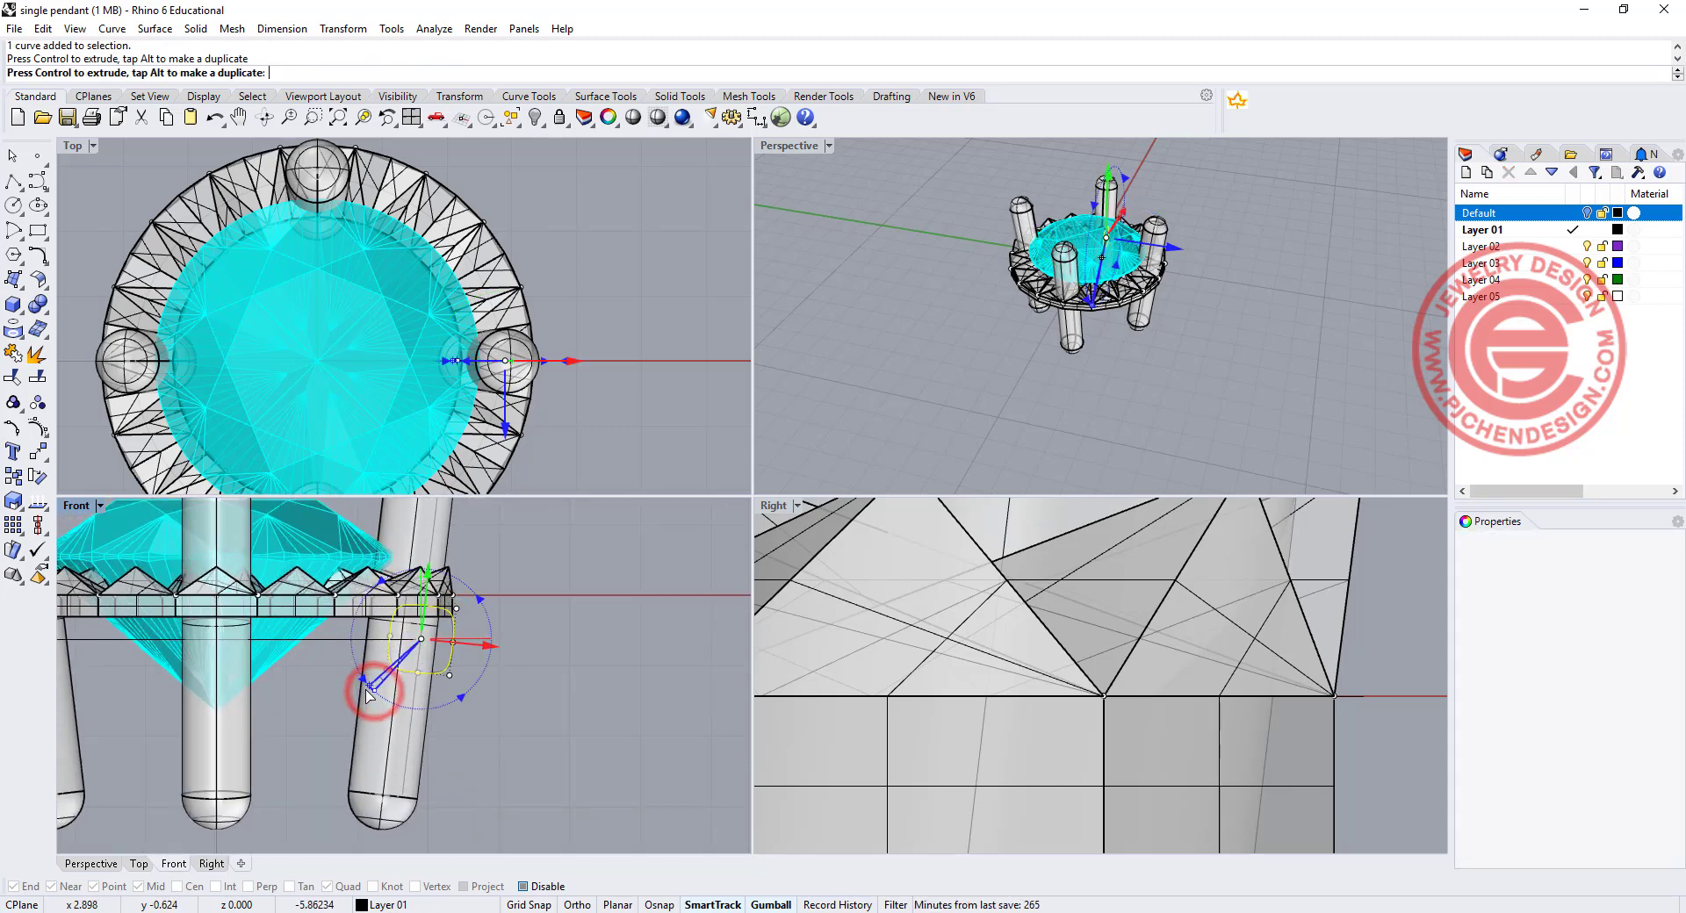
Sweep the rounded profile along the circle with Sweep 1 Rail to form a support ring beneath the faceted ring.
click(151, 29)
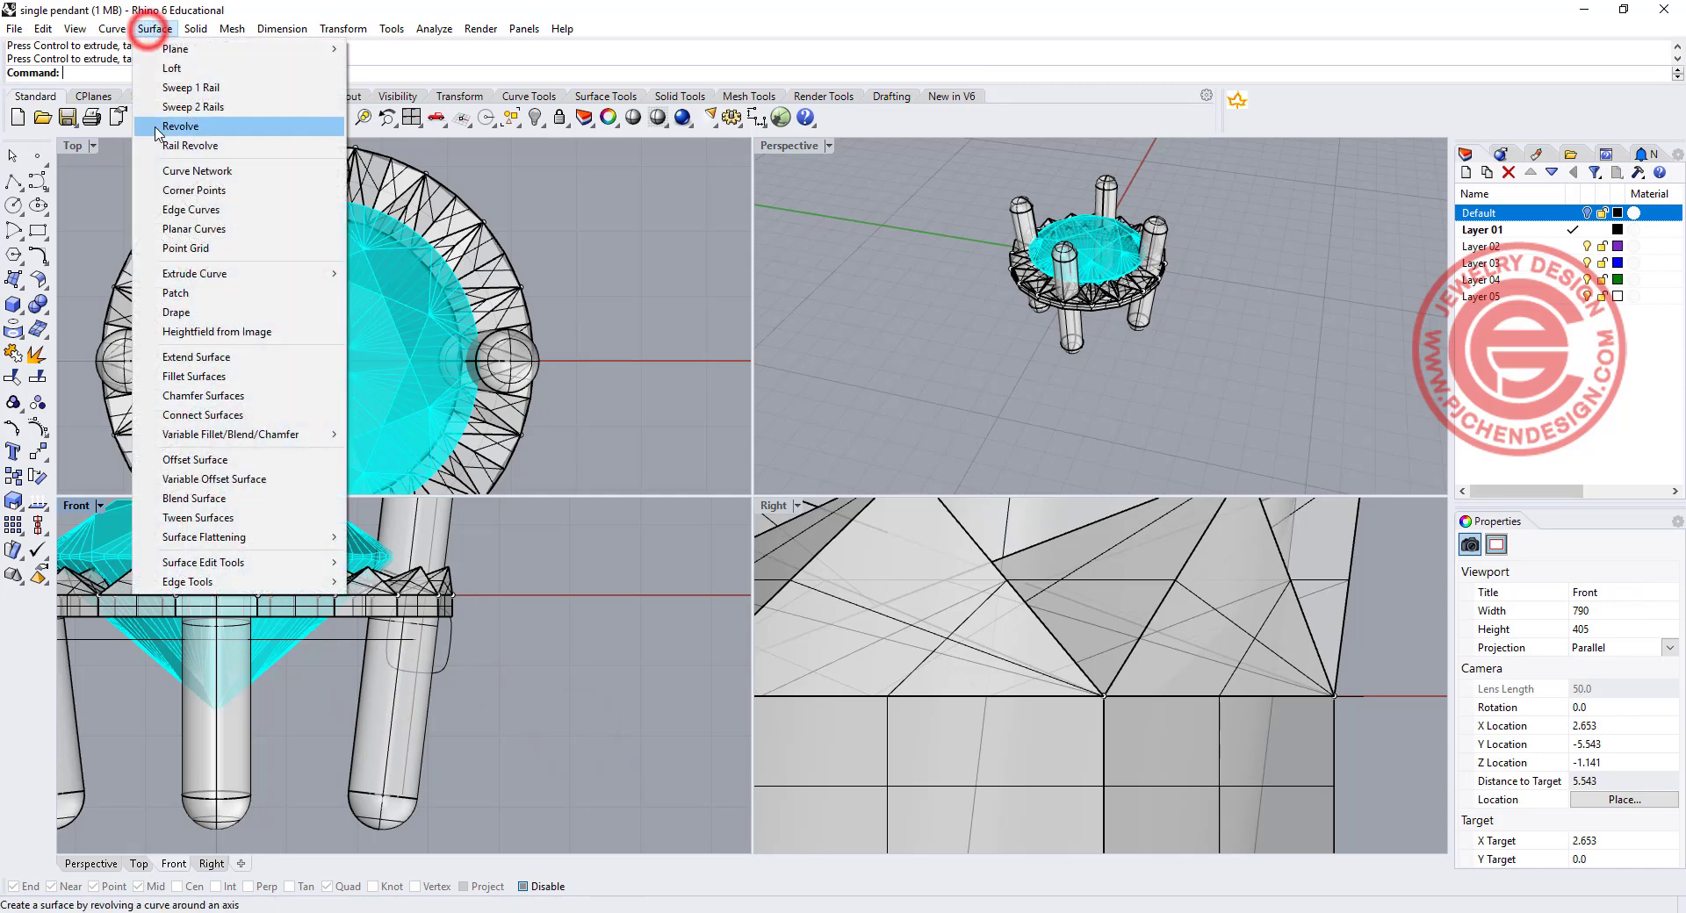
click(191, 81)
click(351, 637)
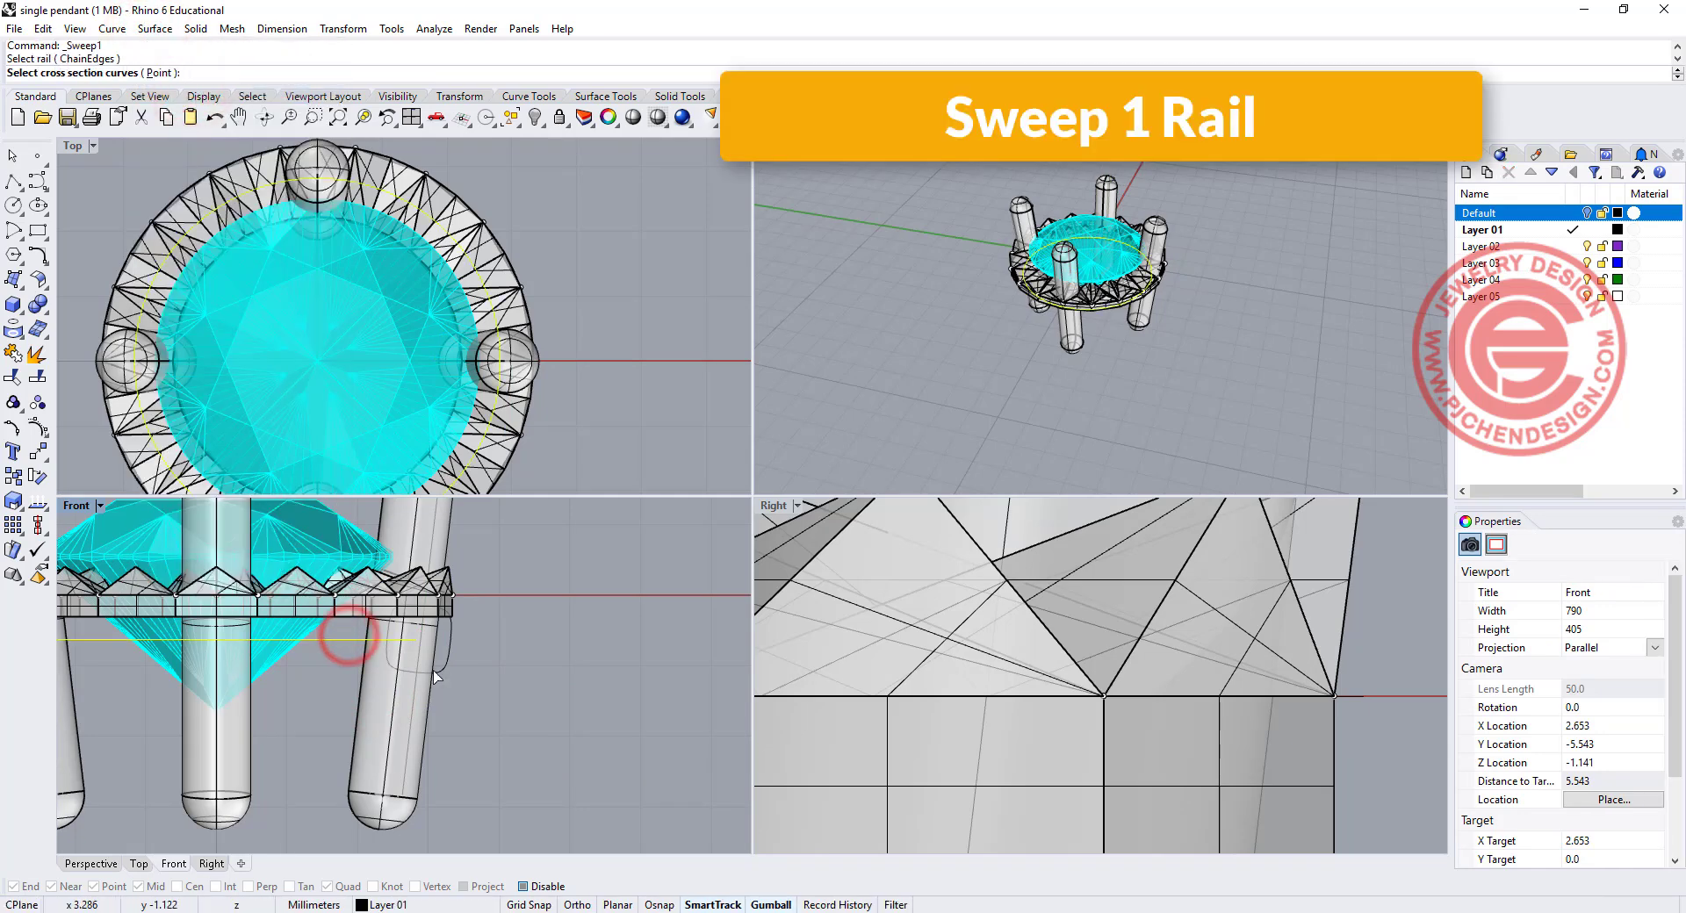
click(448, 667)
key(Return)
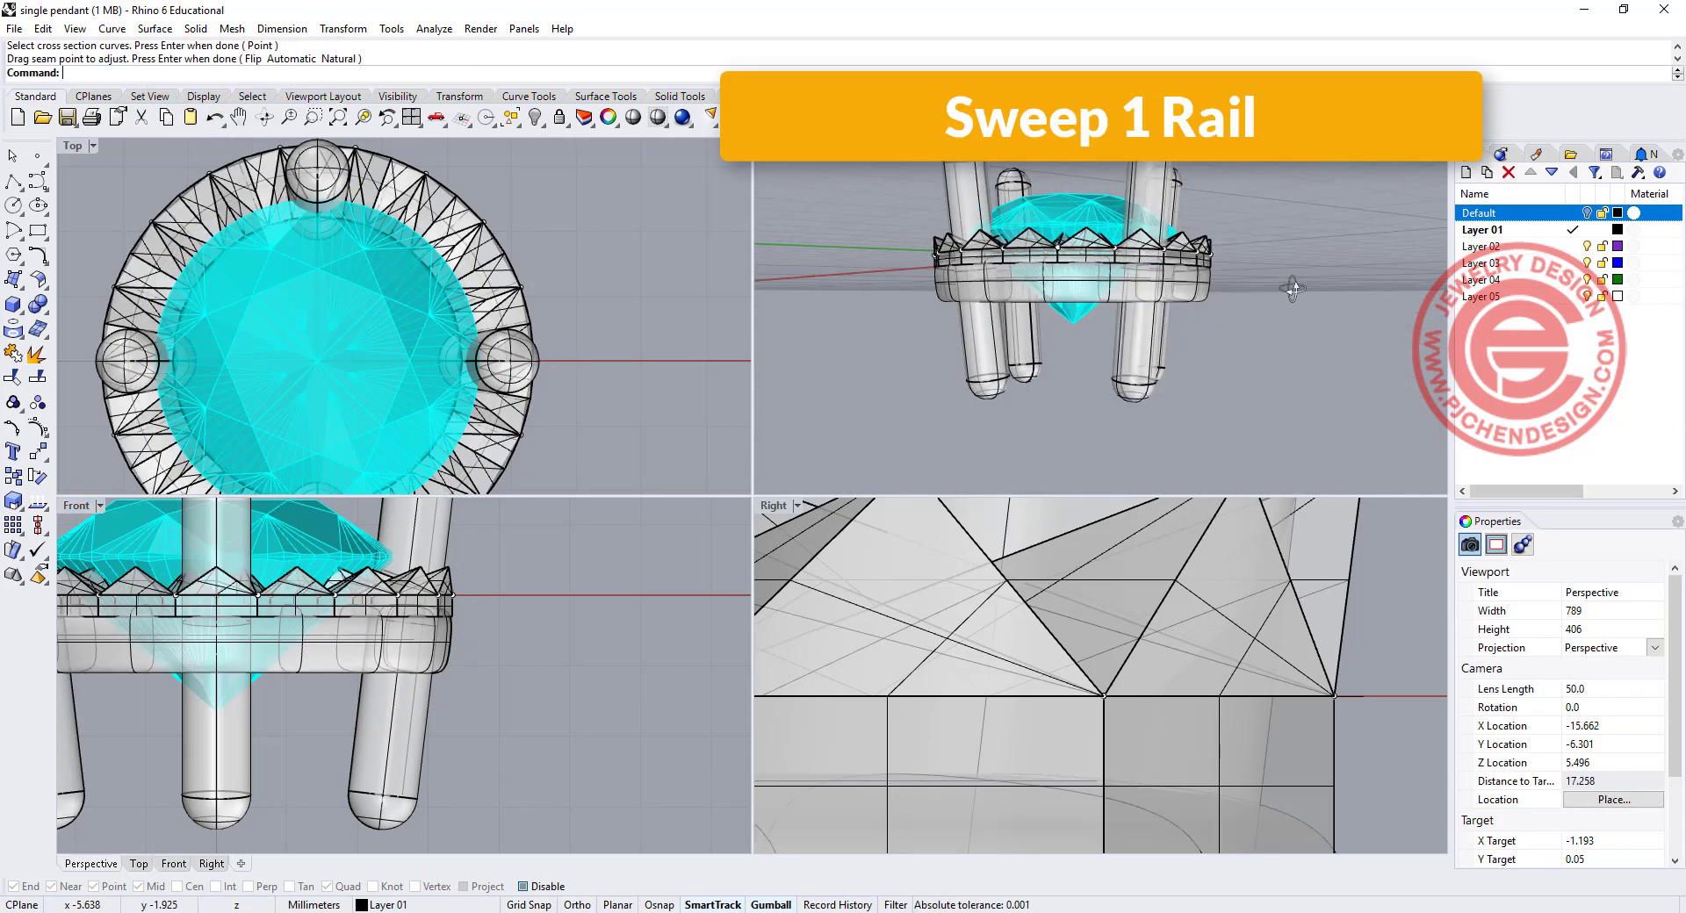
right_drag(1290, 287, 1074, 393)
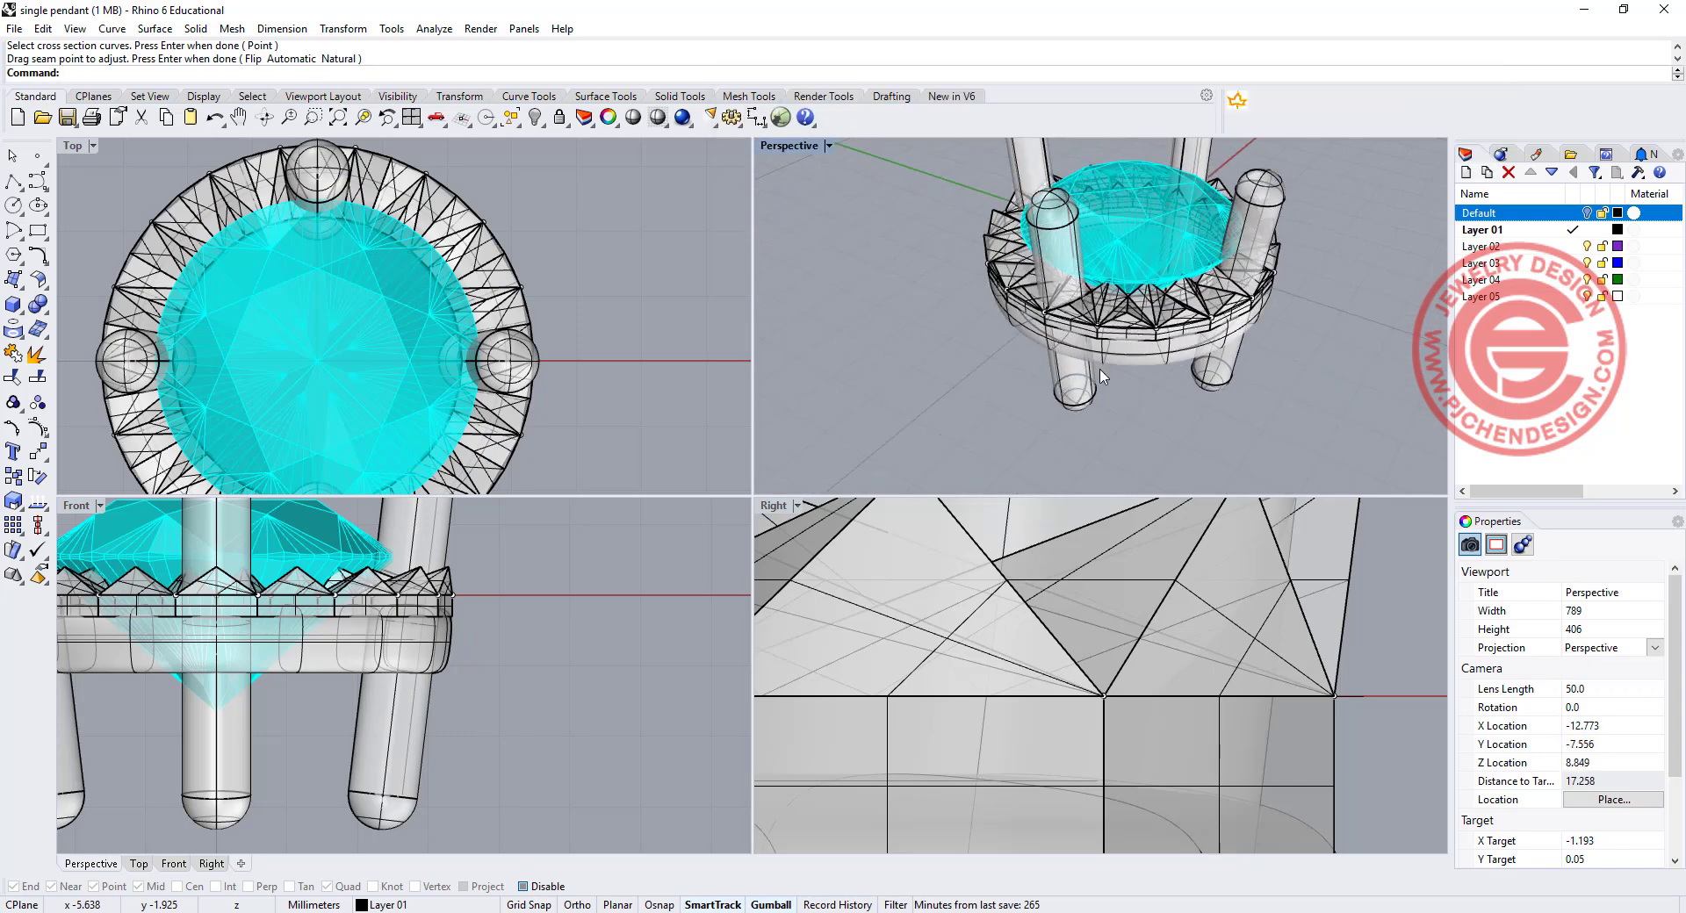
scroll(1119, 367, up, 4)
click(1129, 322)
click(806, 386)
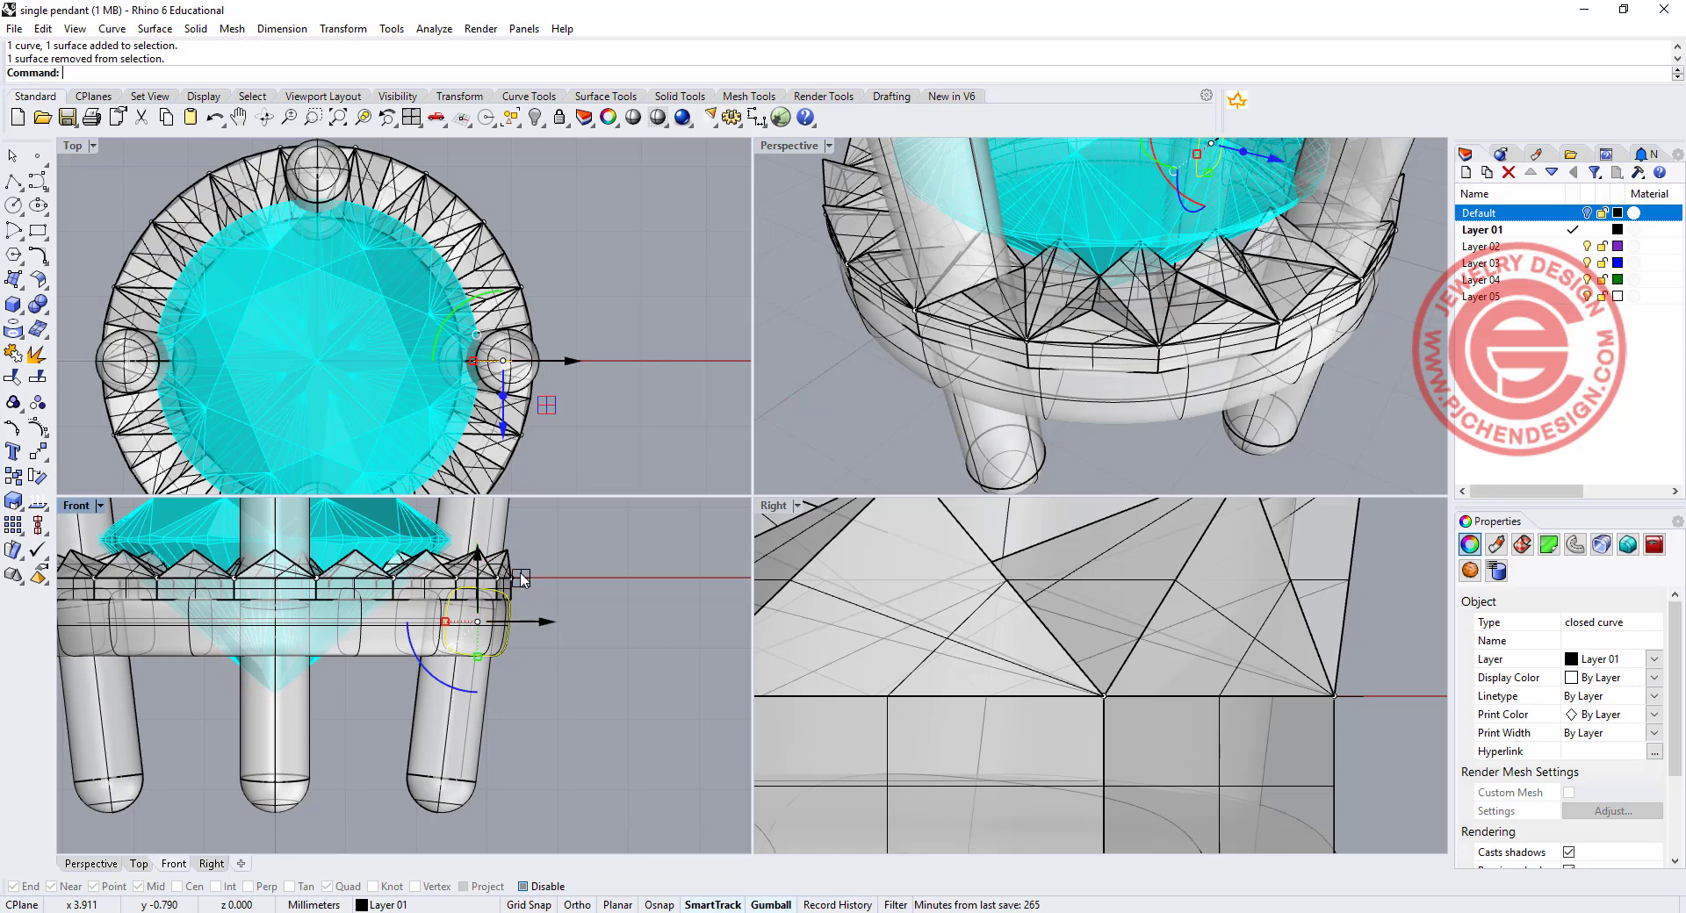
Move the rounded profile down to the prong's lower end and sweep it along the same circle to form a base ring.
drag(524, 573, 499, 742)
click(590, 749)
click(154, 29)
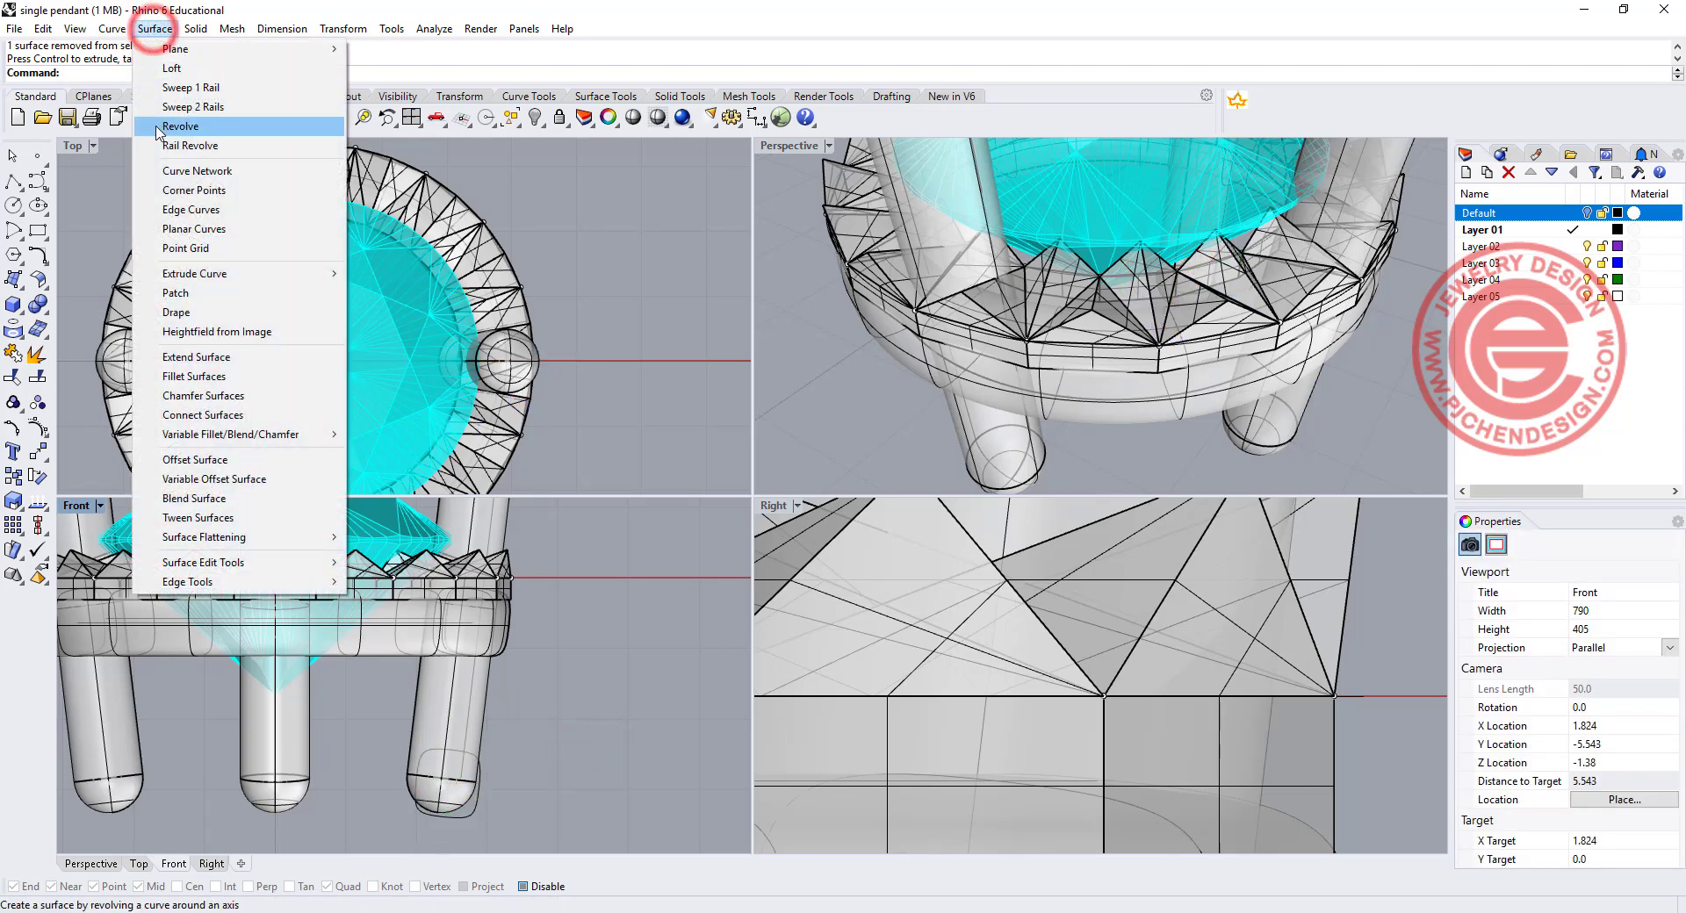
click(205, 88)
click(414, 625)
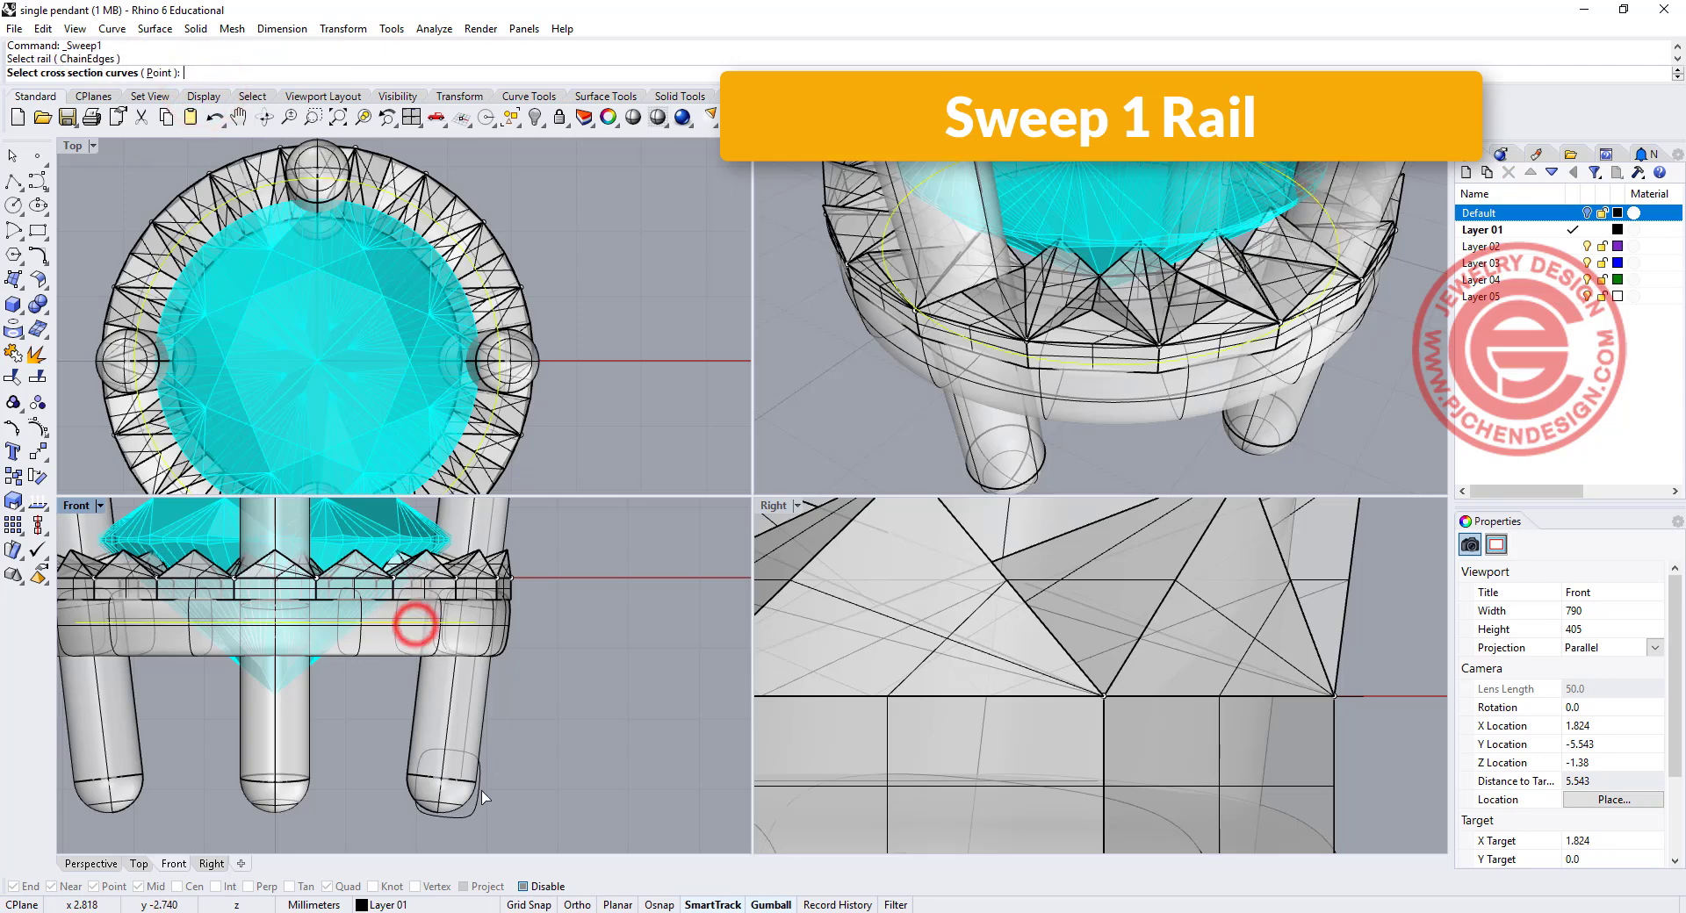
click(466, 817)
key(Return)
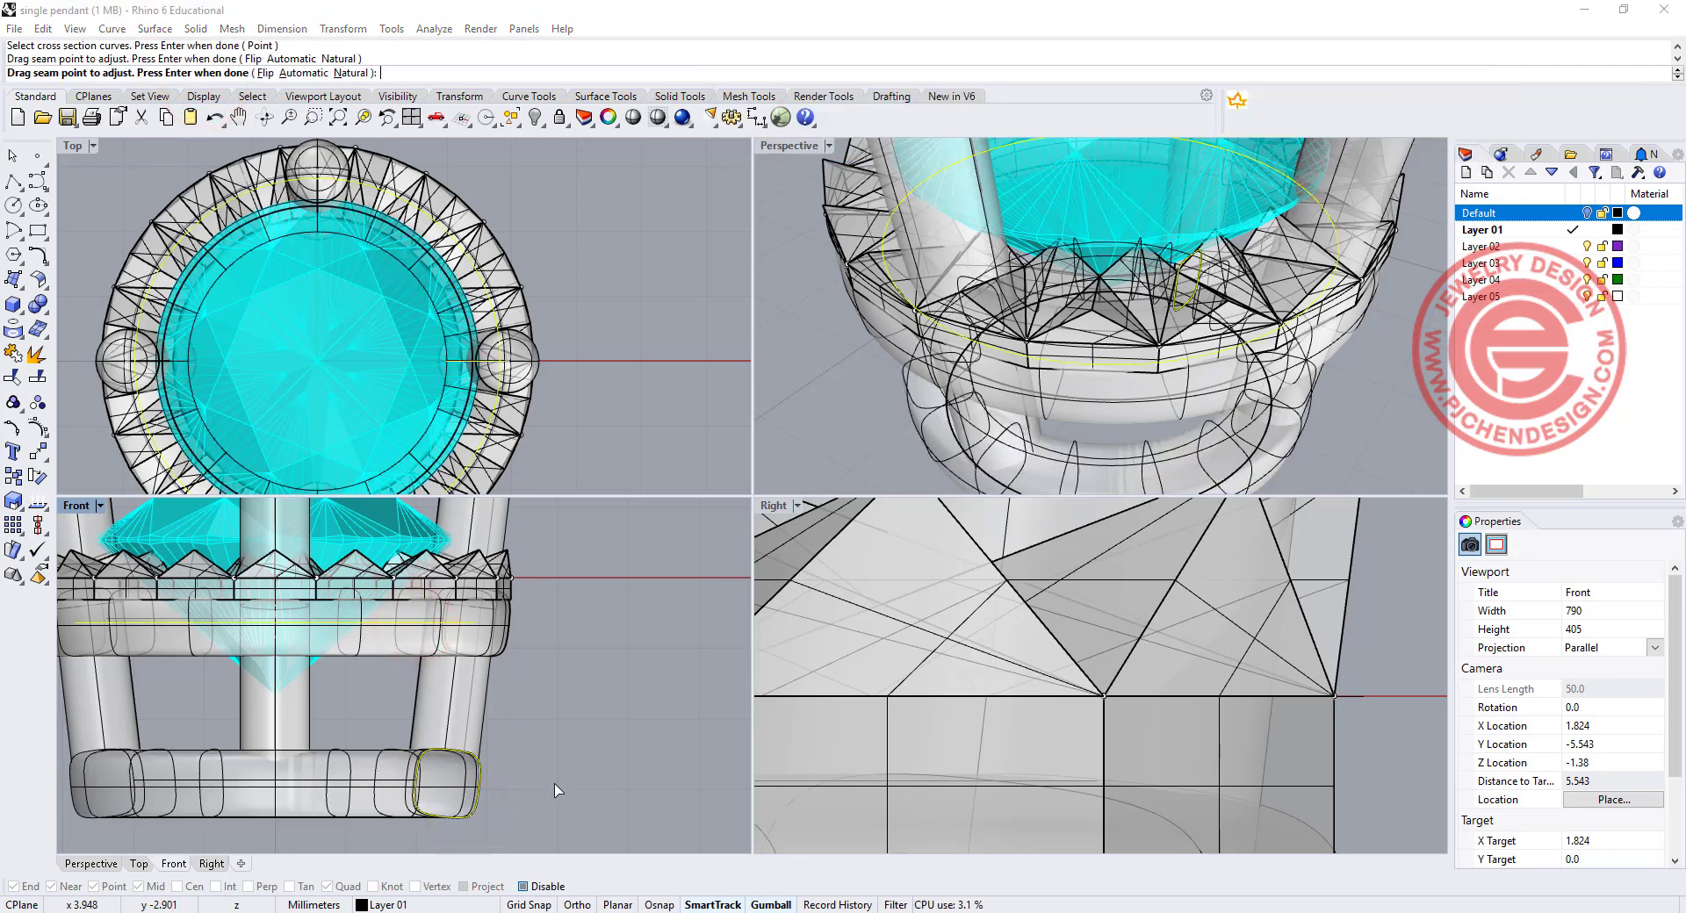
key(Return)
key(Return)
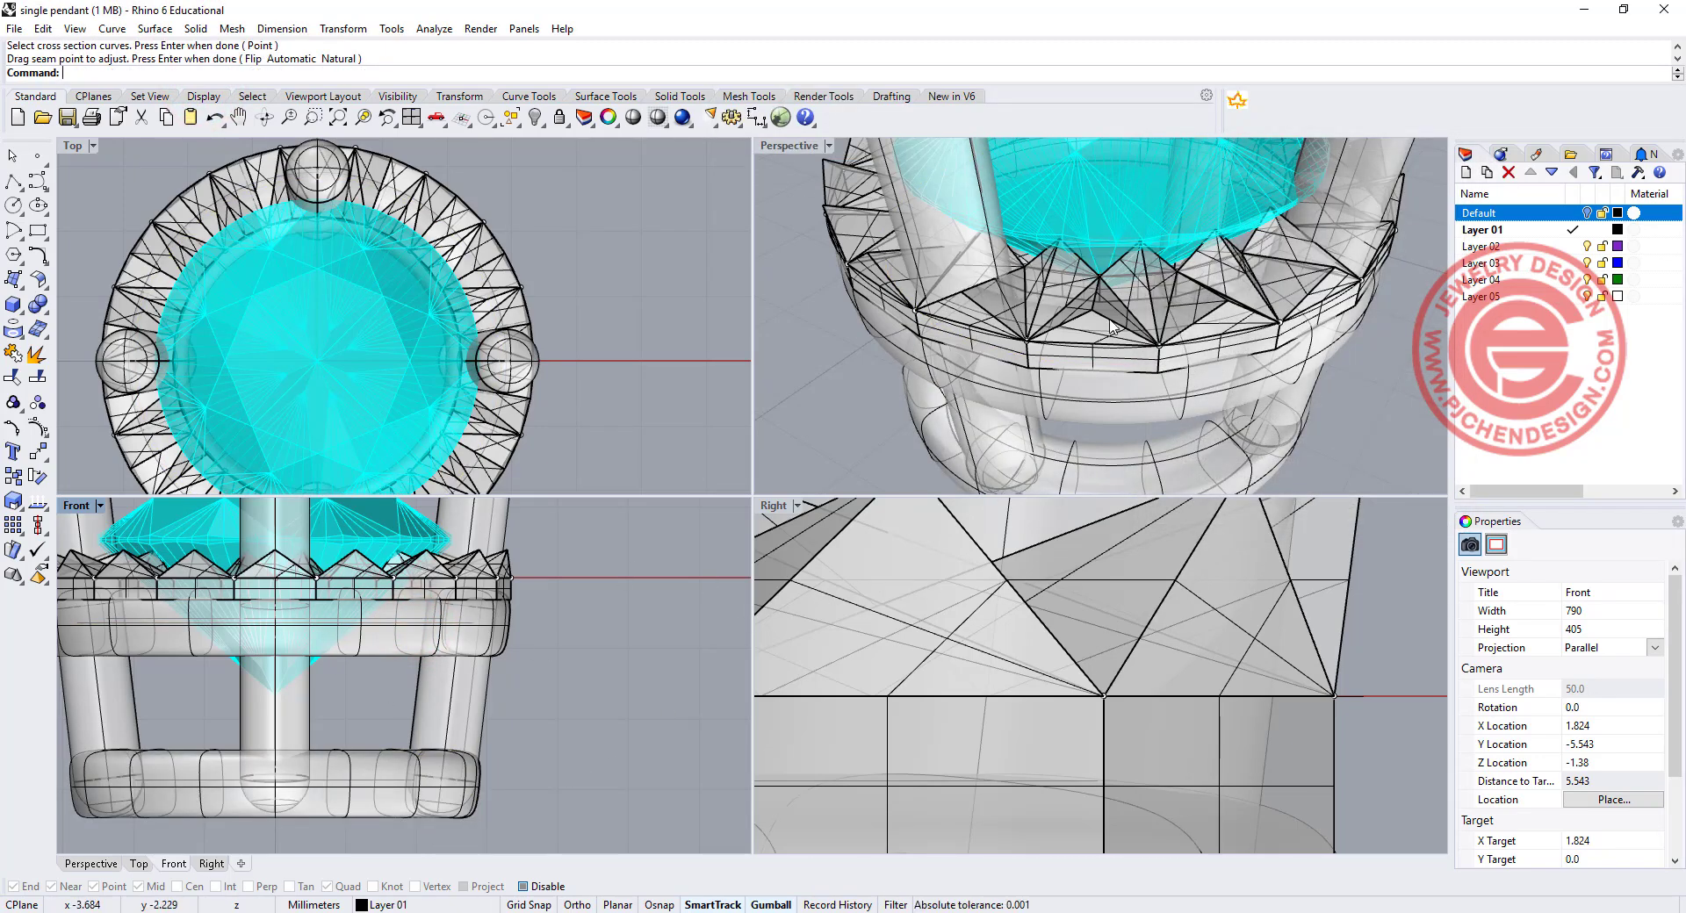
Rotate all the pendant's objects 45° in the Top view so the four prongs sit on the diagonals.
scroll(1102, 309, down, 7)
right_drag(1117, 388, 1211, 368)
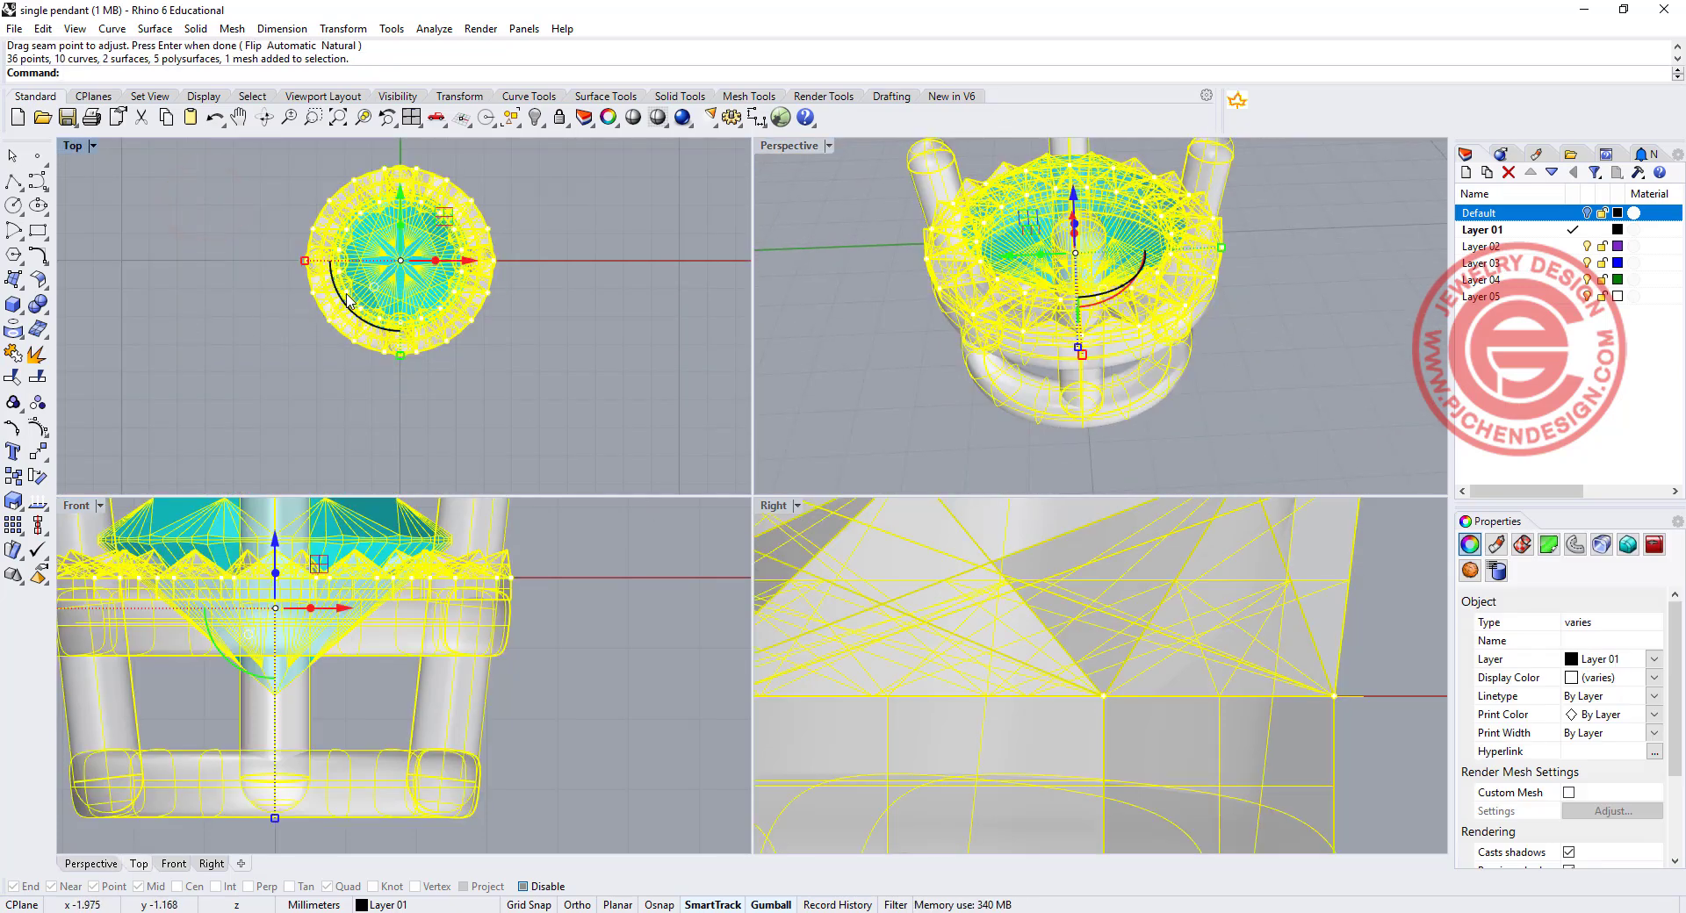
click(348, 301)
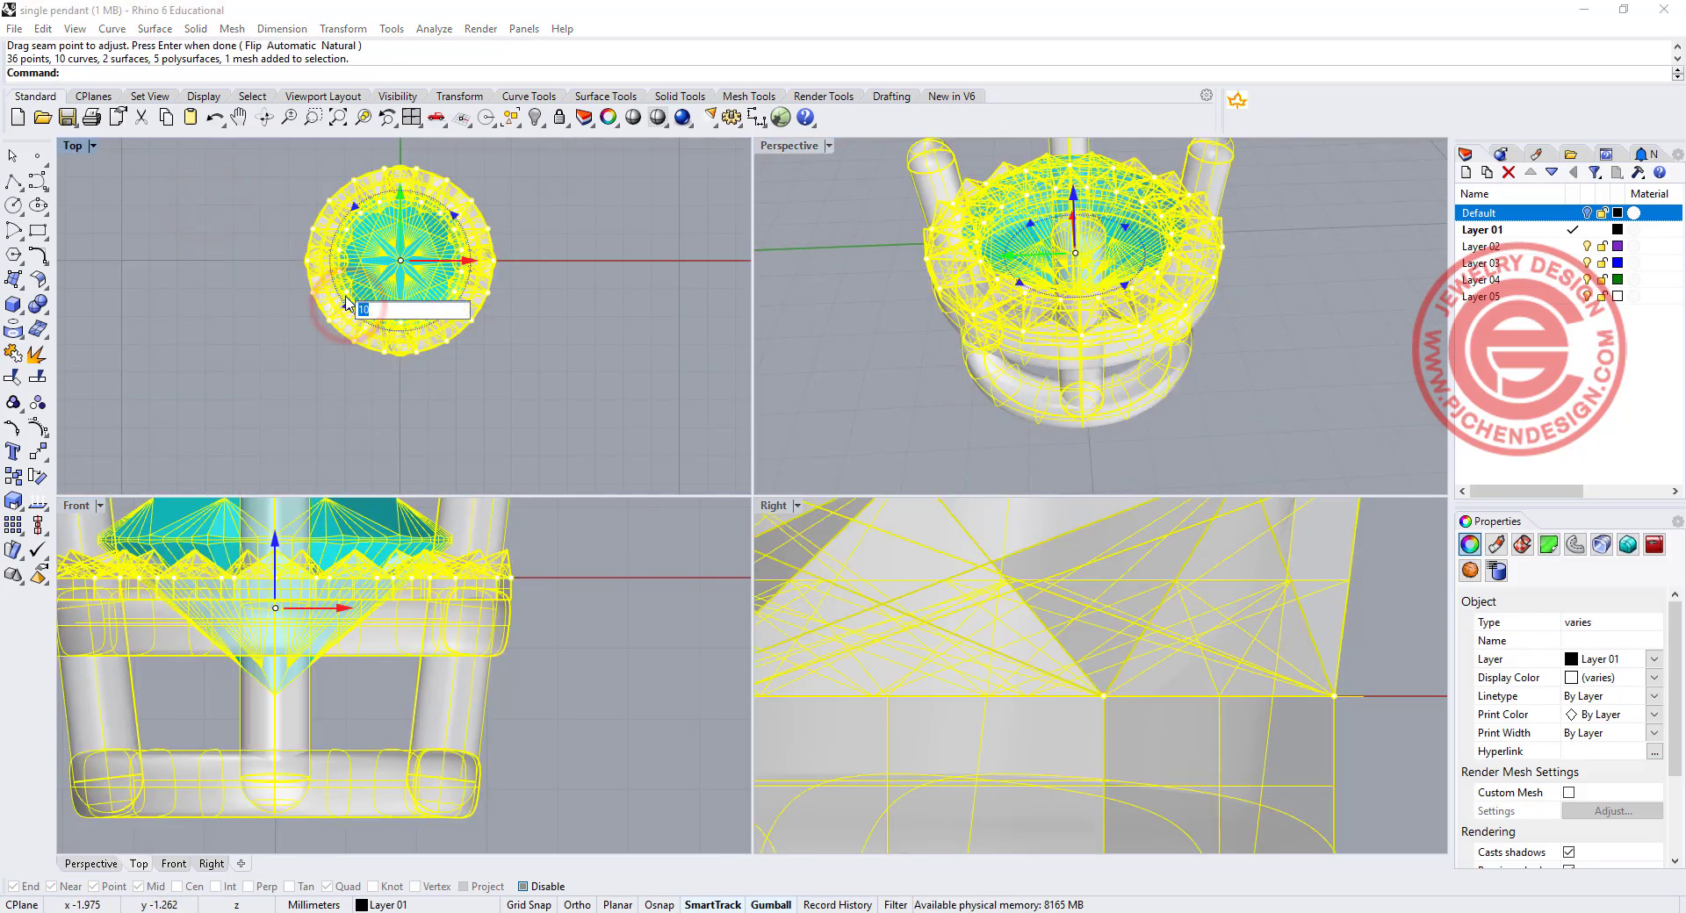
key(Return)
click(508, 392)
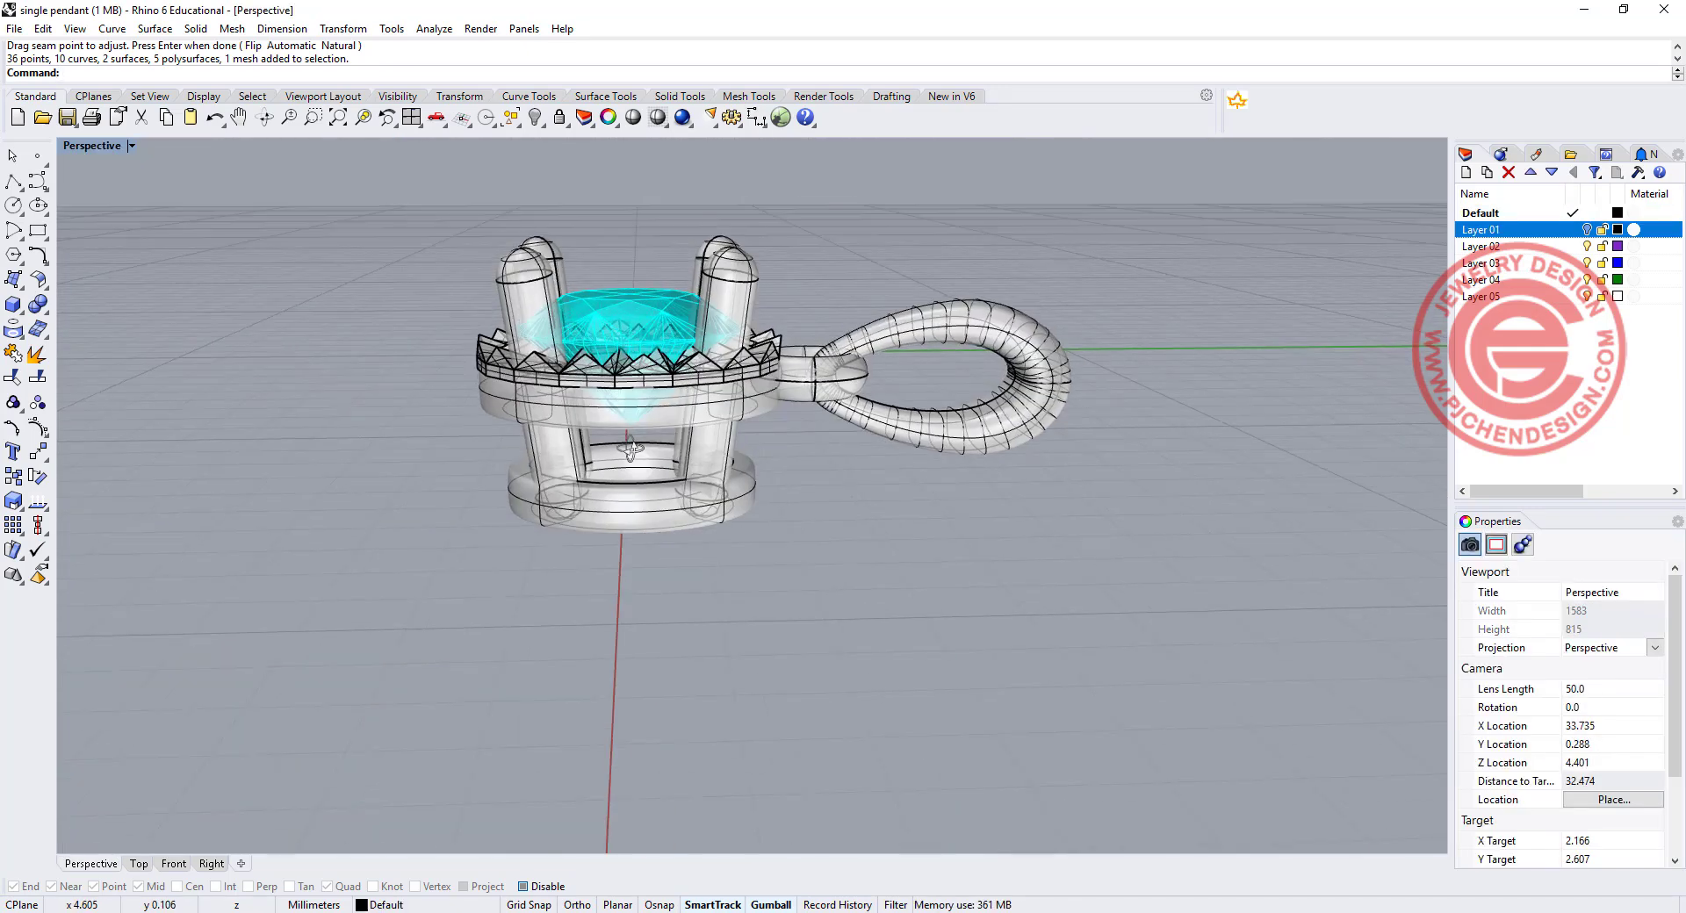
mouse_move(632, 449)
right_down()
mouse_move(643, 508)
mouse_move(696, 583)
mouse_move(877, 677)
mouse_move(887, 616)
mouse_move(802, 564)
mouse_move(834, 568)
mouse_move(1054, 433)
mouse_move(764, 581)
mouse_move(975, 606)
mouse_move(1185, 558)
mouse_move(1063, 597)
right_up()
right_drag(862, 562, 833, 597)
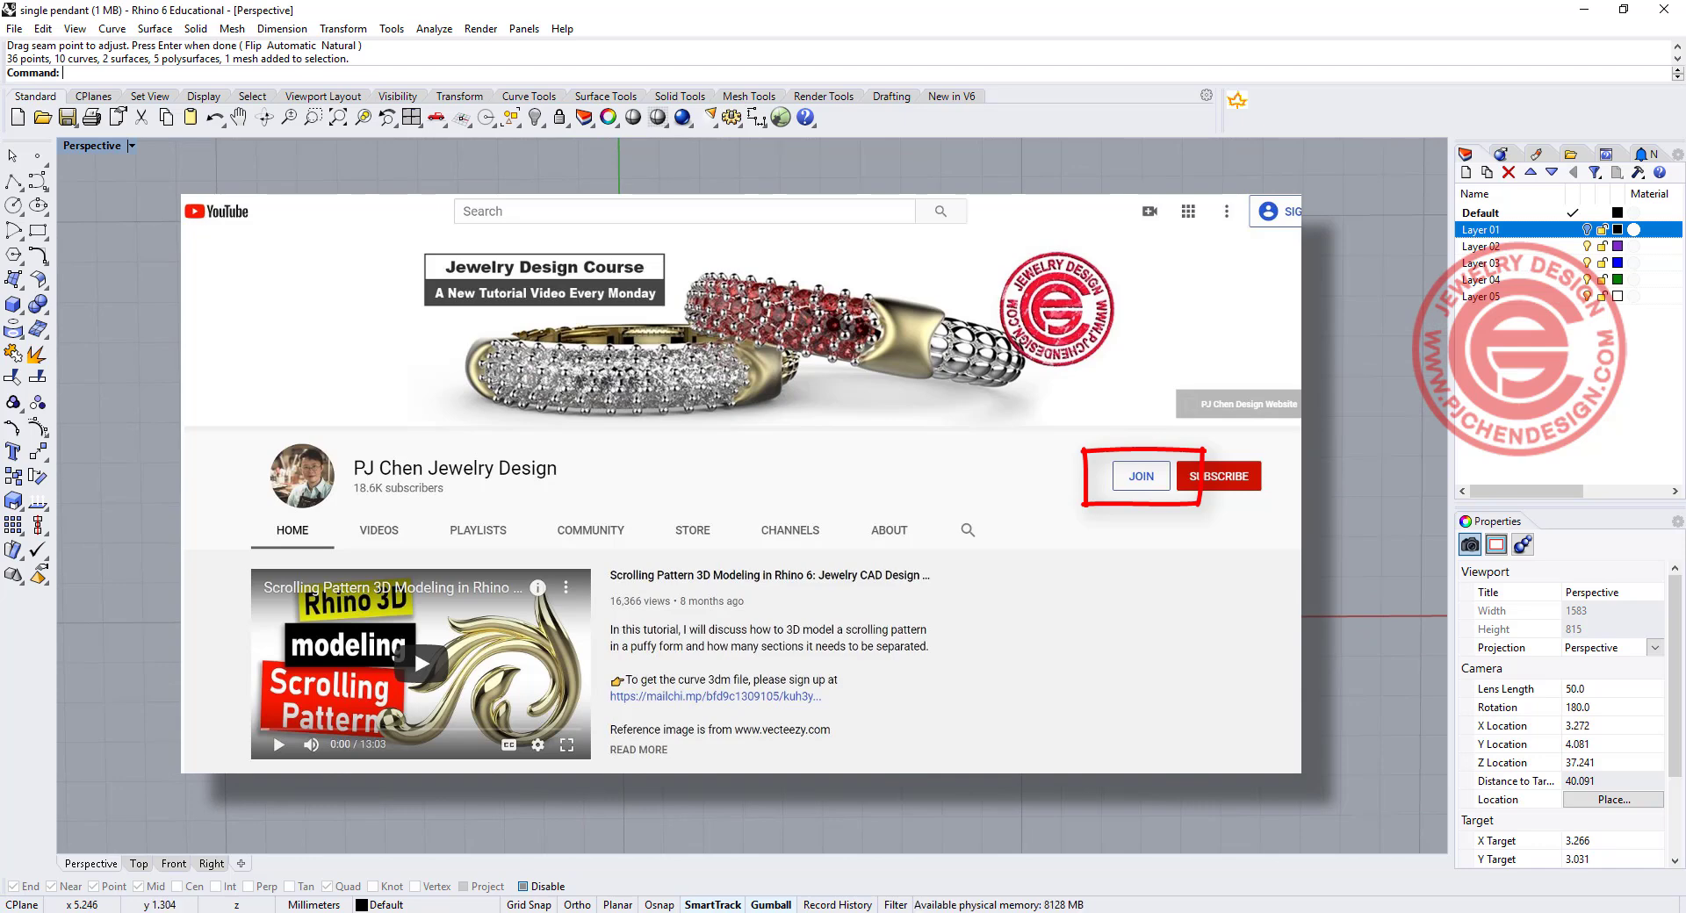